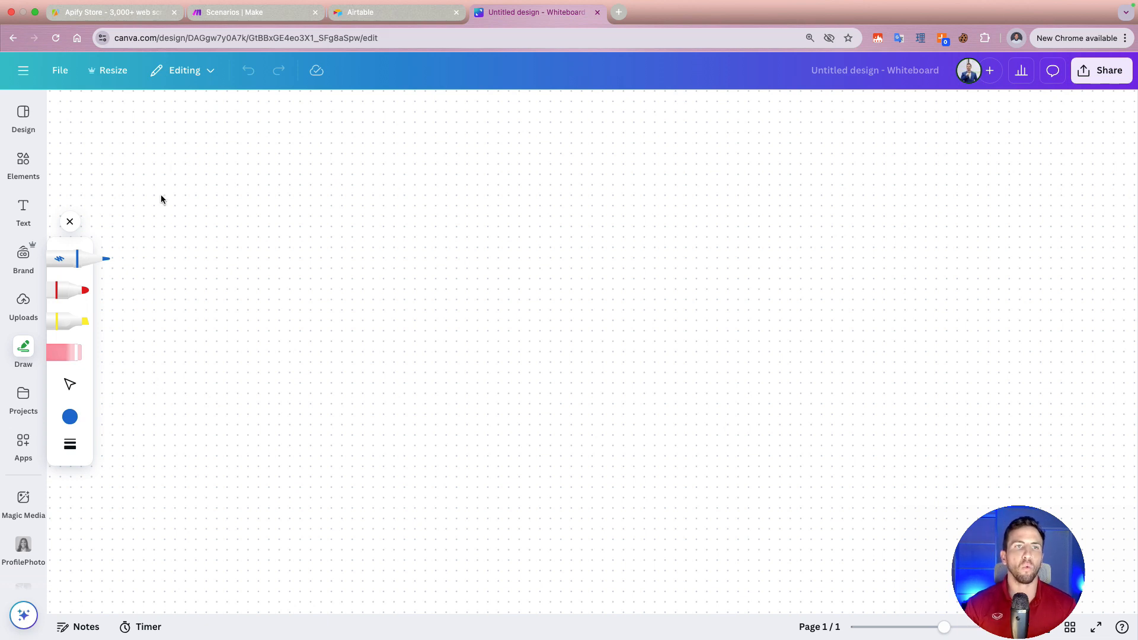
# Step: Set the pen colour to the palette's red and handwrite the heading "Apify" near the whiteboard's upper-left corner
pyautogui.click(69, 417)
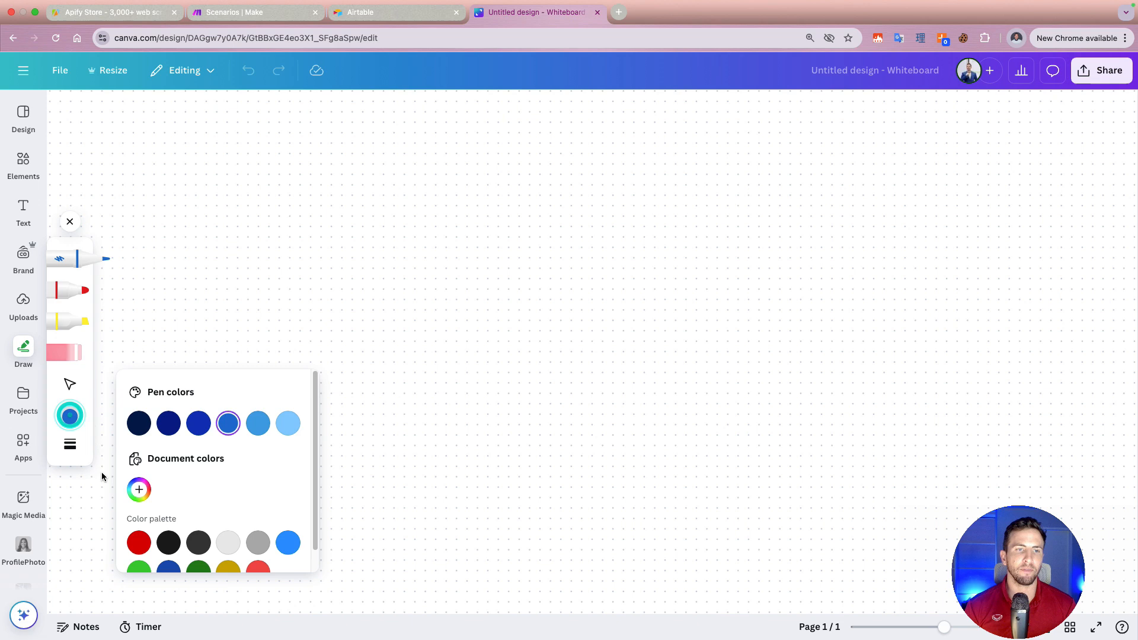
pyautogui.click(138, 543)
pyautogui.moveTo(181, 153)
pyautogui.mouseDown()
pyautogui.moveTo(264, 126)
pyautogui.moveTo(270, 149)
pyautogui.mouseUp()
pyautogui.moveTo(244, 166); pyautogui.dragTo(300, 142)
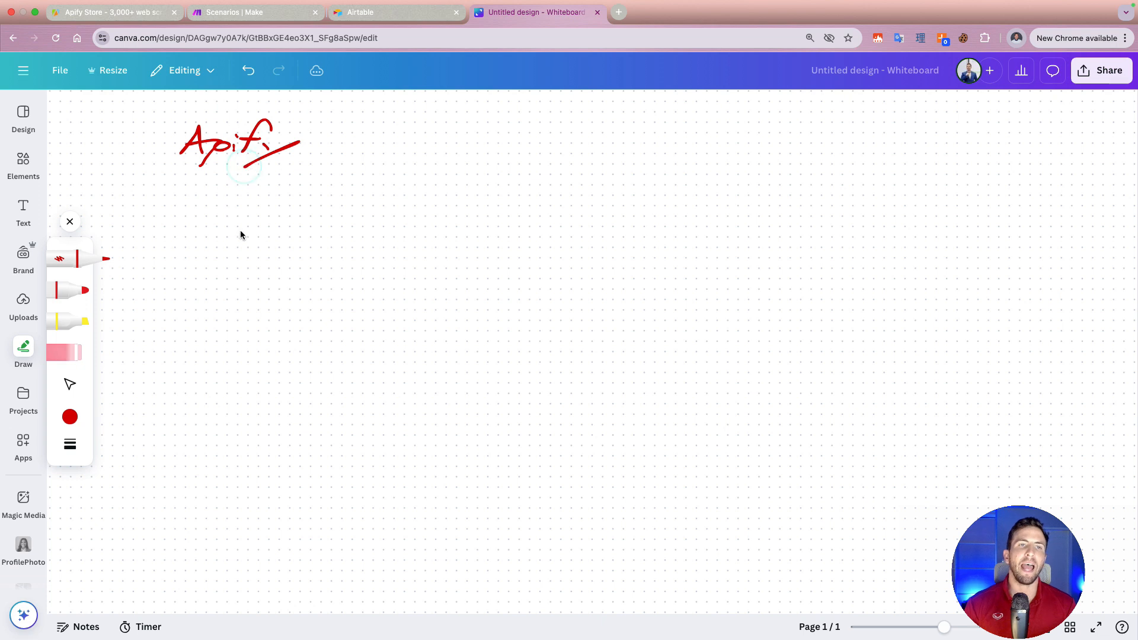
# Step: Handwrite "Data Collection" on two lines beneath the Apify heading
pyautogui.moveTo(198, 188); pyautogui.dragTo(190, 211)
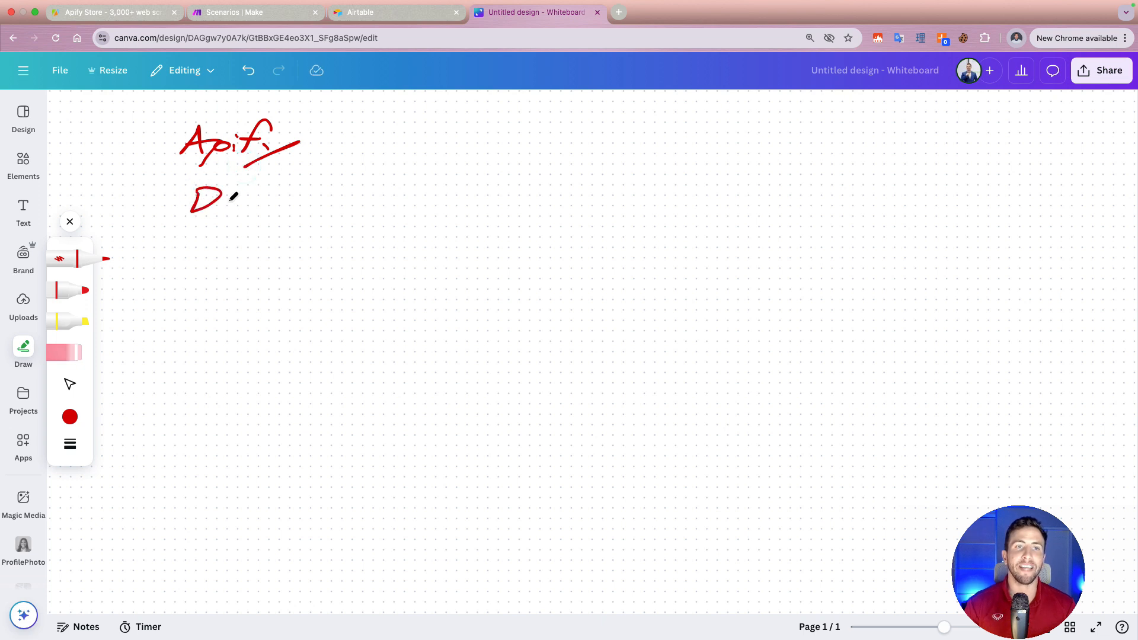
pyautogui.moveTo(247, 183); pyautogui.dragTo(243, 211)
pyautogui.moveTo(234, 198)
pyautogui.mouseDown()
pyautogui.moveTo(262, 190)
pyautogui.moveTo(276, 208)
pyautogui.mouseUp()
pyautogui.moveTo(212, 228)
pyautogui.mouseDown()
pyautogui.moveTo(207, 250)
pyautogui.moveTo(226, 241)
pyautogui.moveTo(261, 252)
pyautogui.mouseUp()
pyautogui.moveTo(264, 243); pyautogui.dragTo(283, 251)
pyautogui.moveTo(268, 238); pyautogui.dragTo(357, 235)
# Step: Handwrite the heading "Make" level with Apify in the upper middle of the whiteboard and underline both headings
pyautogui.moveTo(543, 152); pyautogui.dragTo(662, 143)
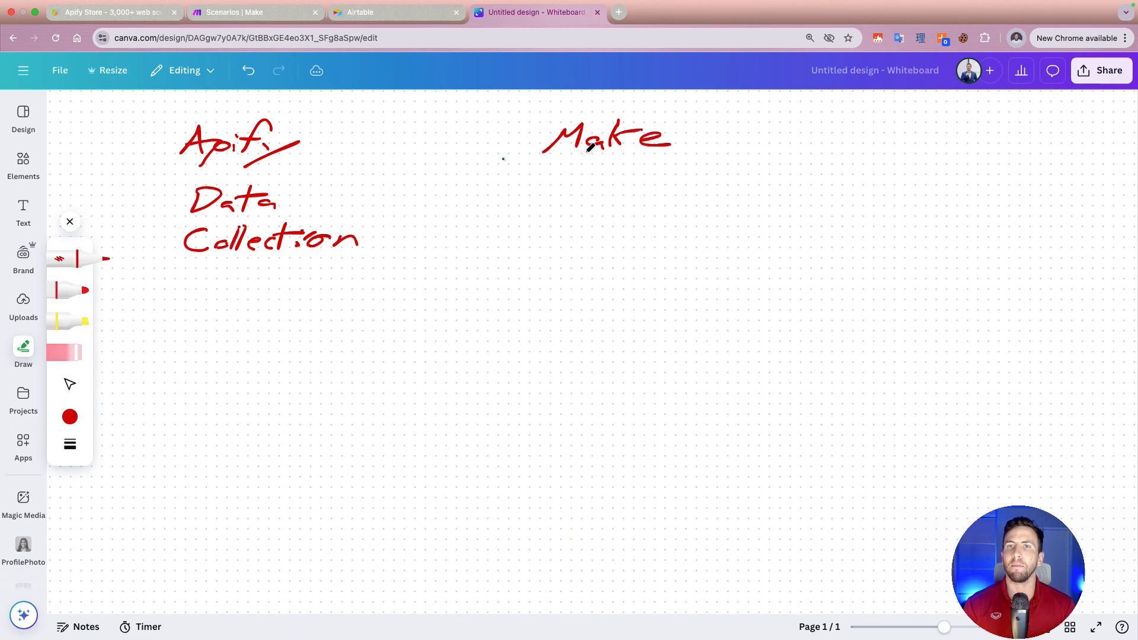
pyautogui.moveTo(503, 159); pyautogui.dragTo(694, 147)
pyautogui.moveTo(140, 174); pyautogui.dragTo(322, 159)
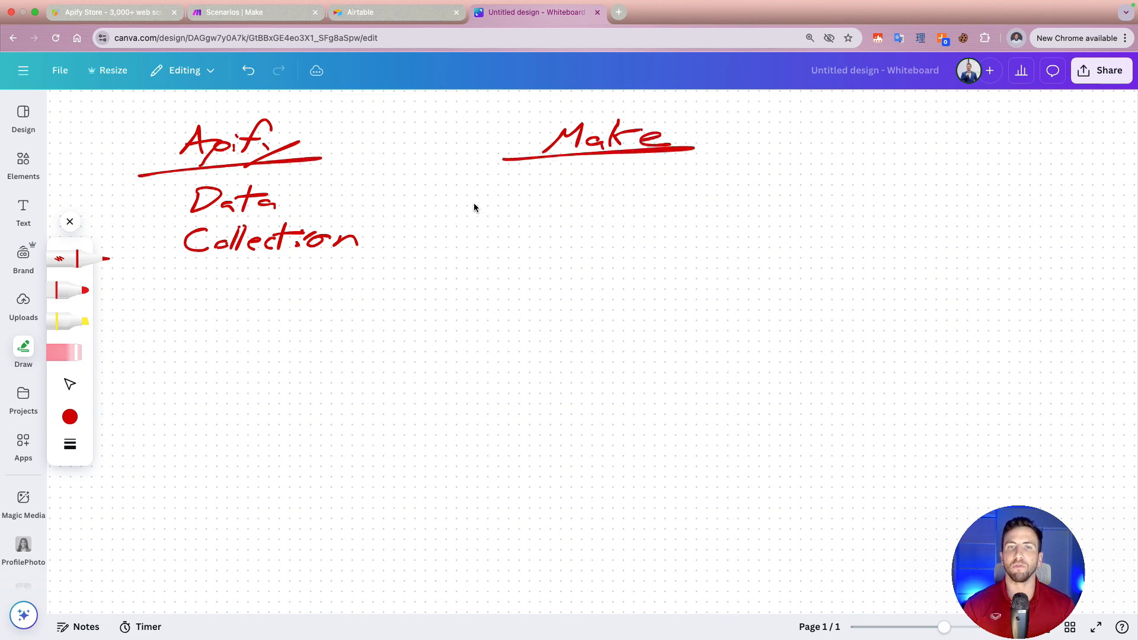
# Step: Handwrite "Webhooks" and "Data Transfer" on separate lines beneath the Make heading
pyautogui.moveTo(457, 191)
pyautogui.mouseDown()
pyautogui.moveTo(526, 201)
pyautogui.moveTo(617, 187)
pyautogui.moveTo(622, 200)
pyautogui.mouseUp()
pyautogui.moveTo(470, 224)
pyautogui.mouseDown()
pyautogui.moveTo(468, 247)
pyautogui.moveTo(547, 226)
pyautogui.moveTo(546, 243)
pyautogui.mouseUp()
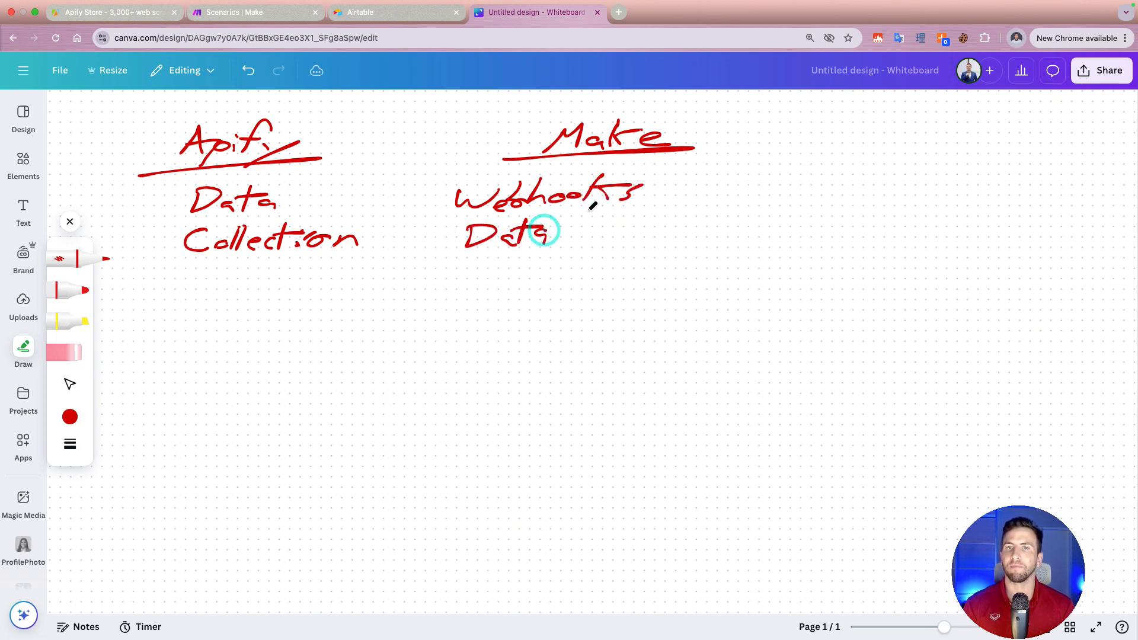
pyautogui.moveTo(586, 212); pyautogui.dragTo(571, 239)
pyautogui.moveTo(566, 224)
pyautogui.mouseDown()
pyautogui.moveTo(607, 217)
pyautogui.moveTo(614, 231)
pyautogui.moveTo(638, 232)
pyautogui.moveTo(691, 208)
pyautogui.moveTo(697, 237)
pyautogui.moveTo(714, 229)
pyautogui.mouseUp()
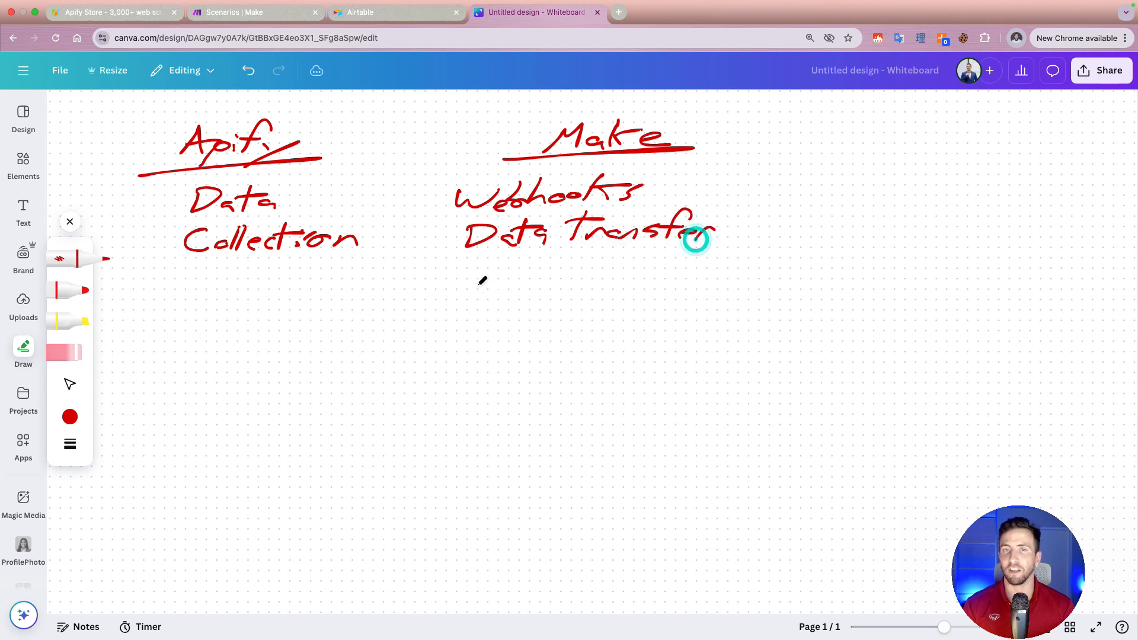
# Step: Handwrite "AI / sentiment" as a third line in the Make column
pyautogui.moveTo(442, 294)
pyautogui.mouseDown()
pyautogui.moveTo(469, 295)
pyautogui.moveTo(471, 282)
pyautogui.mouseUp()
pyautogui.moveTo(483, 267)
pyautogui.mouseDown()
pyautogui.moveTo(479, 292)
pyautogui.moveTo(544, 258)
pyautogui.moveTo(555, 291)
pyautogui.moveTo(619, 258)
pyautogui.moveTo(619, 285)
pyautogui.mouseUp()
pyautogui.moveTo(632, 261); pyautogui.dragTo(629, 288)
pyautogui.moveTo(622, 275); pyautogui.dragTo(715, 283)
pyautogui.moveTo(697, 271); pyautogui.dragTo(751, 260)
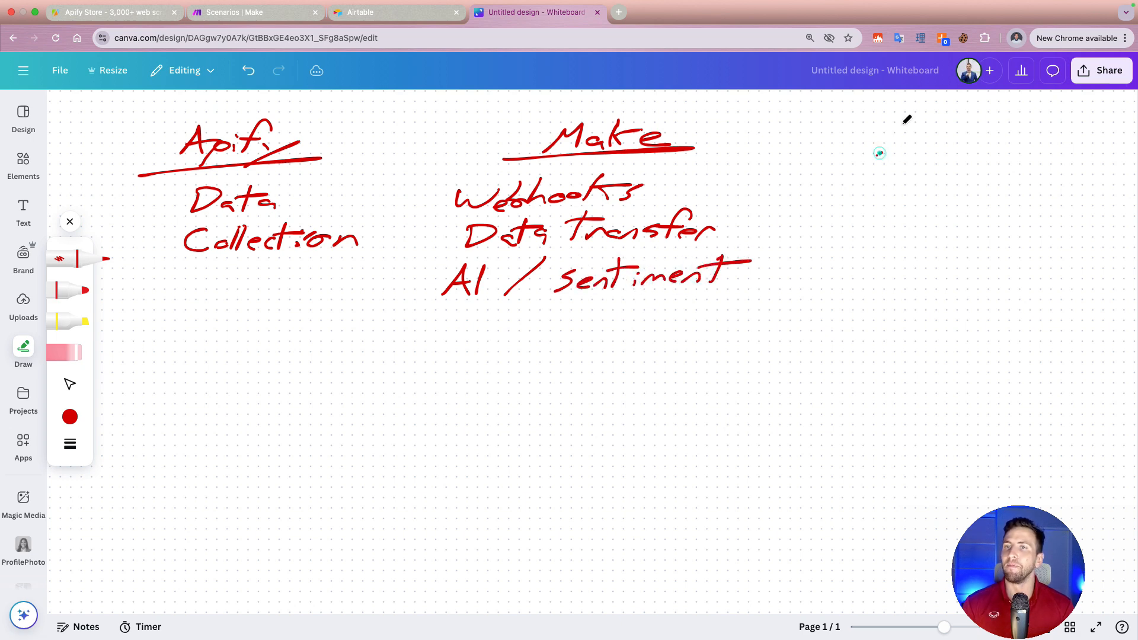
# Step: Handwrite and underline a third heading, "Airtable", level with Make near the whiteboard's upper-right corner
pyautogui.moveTo(961, 121)
pyautogui.mouseDown()
pyautogui.moveTo(954, 148)
pyautogui.moveTo(974, 132)
pyautogui.mouseUp()
pyautogui.moveTo(977, 140)
pyautogui.mouseDown()
pyautogui.moveTo(967, 145)
pyautogui.moveTo(1045, 152)
pyautogui.mouseUp()
pyautogui.click(996, 144)
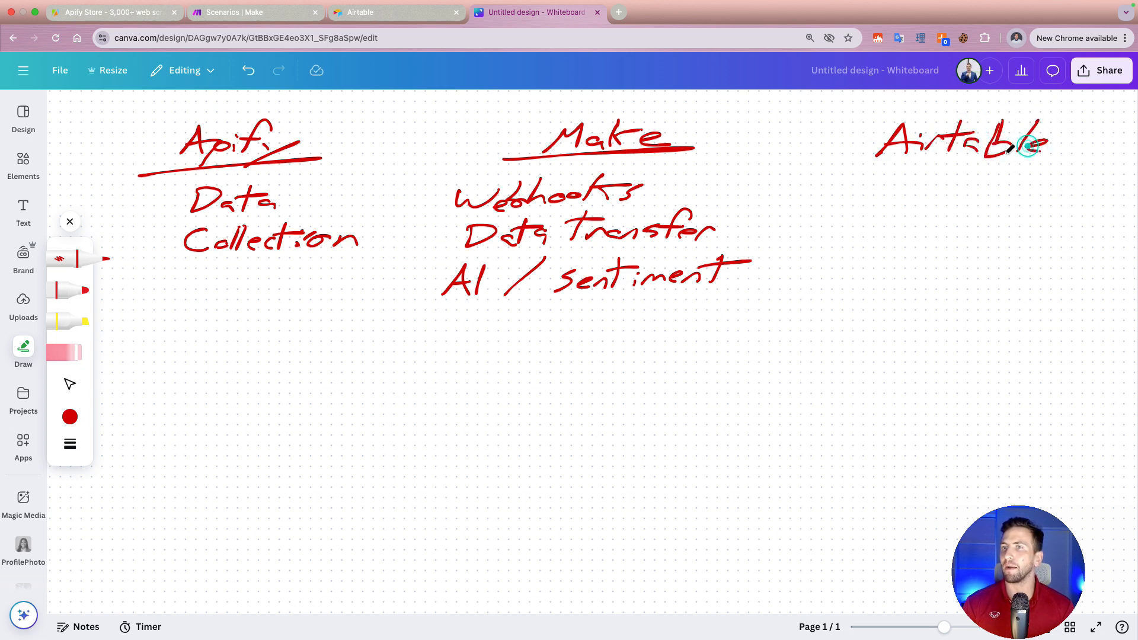
pyautogui.moveTo(842, 173); pyautogui.dragTo(1076, 159)
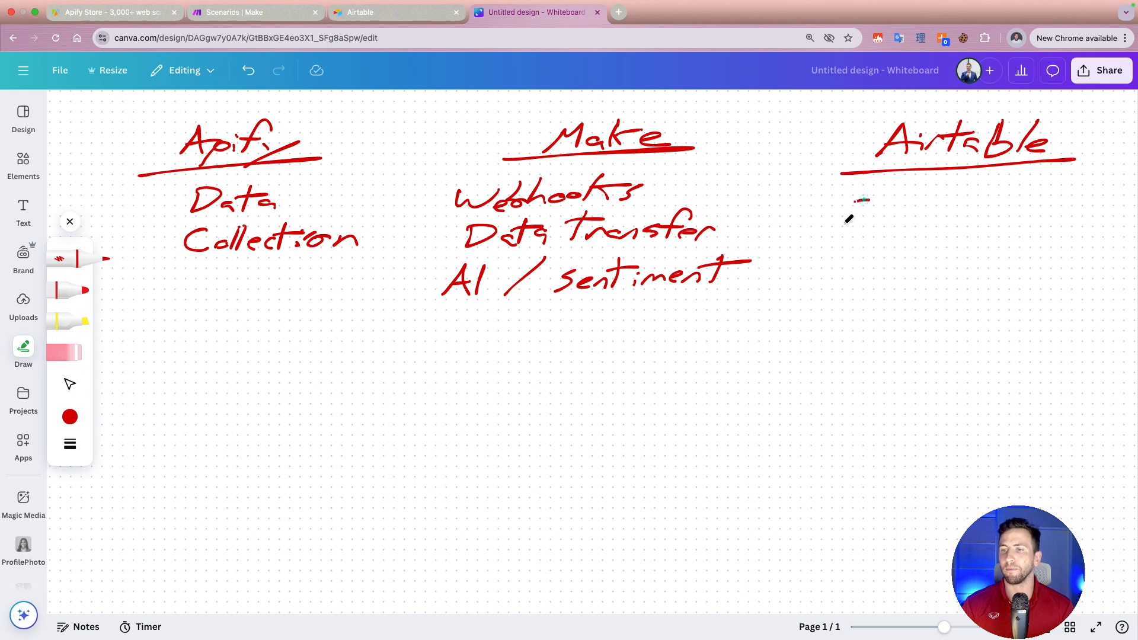
# Step: Handwrite "Custom Data Storage" on three lines beneath the Airtable heading
pyautogui.moveTo(863, 201)
pyautogui.mouseDown()
pyautogui.moveTo(894, 212)
pyautogui.moveTo(960, 190)
pyautogui.moveTo(953, 207)
pyautogui.moveTo(1008, 207)
pyautogui.mouseUp()
pyautogui.moveTo(892, 231)
pyautogui.mouseDown()
pyautogui.moveTo(889, 255)
pyautogui.moveTo(972, 252)
pyautogui.mouseUp()
pyautogui.moveTo(907, 264)
pyautogui.mouseDown()
pyautogui.moveTo(895, 289)
pyautogui.moveTo(946, 275)
pyautogui.mouseUp()
pyautogui.moveTo(968, 274); pyautogui.dragTo(977, 283)
pyautogui.moveTo(984, 279); pyautogui.dragTo(968, 305)
pyautogui.moveTo(1028, 276); pyautogui.dragTo(1054, 283)
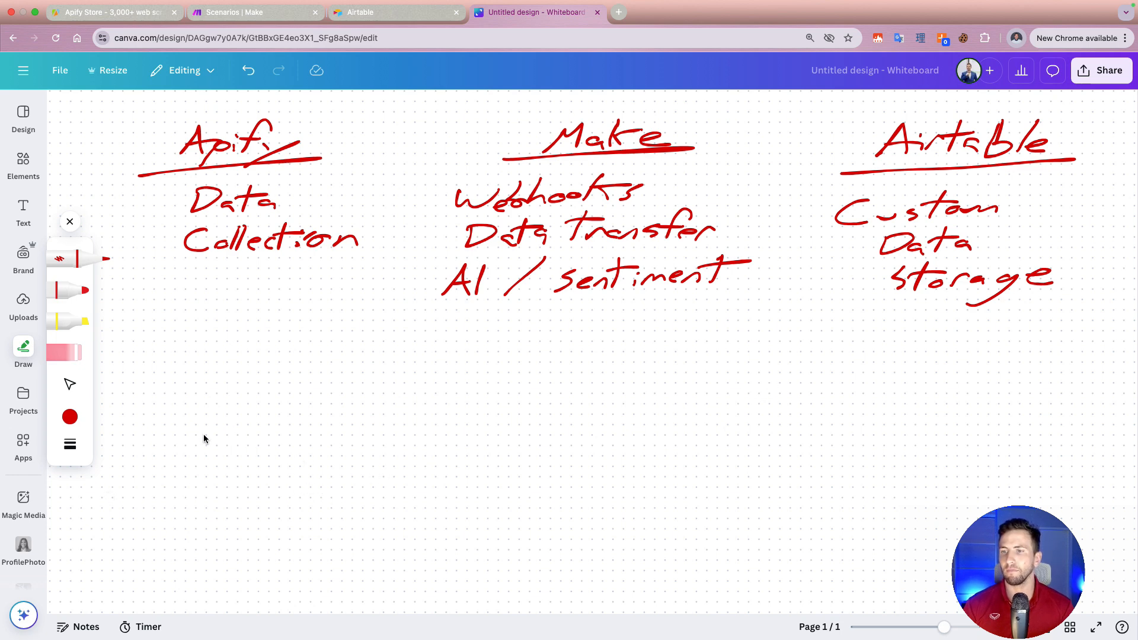
# Step: Draw a box in the empty area well below the Apify column and write "Skool" inside it
pyautogui.moveTo(155, 424); pyautogui.dragTo(329, 423)
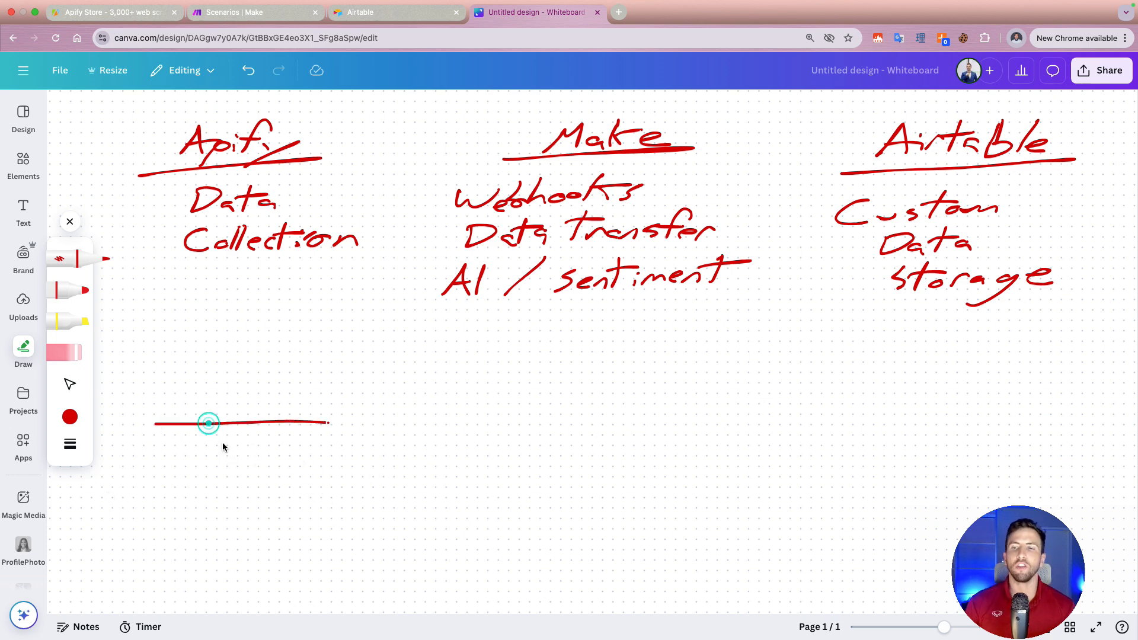
pyautogui.moveTo(159, 424); pyautogui.dragTo(147, 489)
pyautogui.moveTo(147, 531)
pyautogui.mouseDown()
pyautogui.moveTo(313, 517)
pyautogui.moveTo(336, 416)
pyautogui.mouseUp()
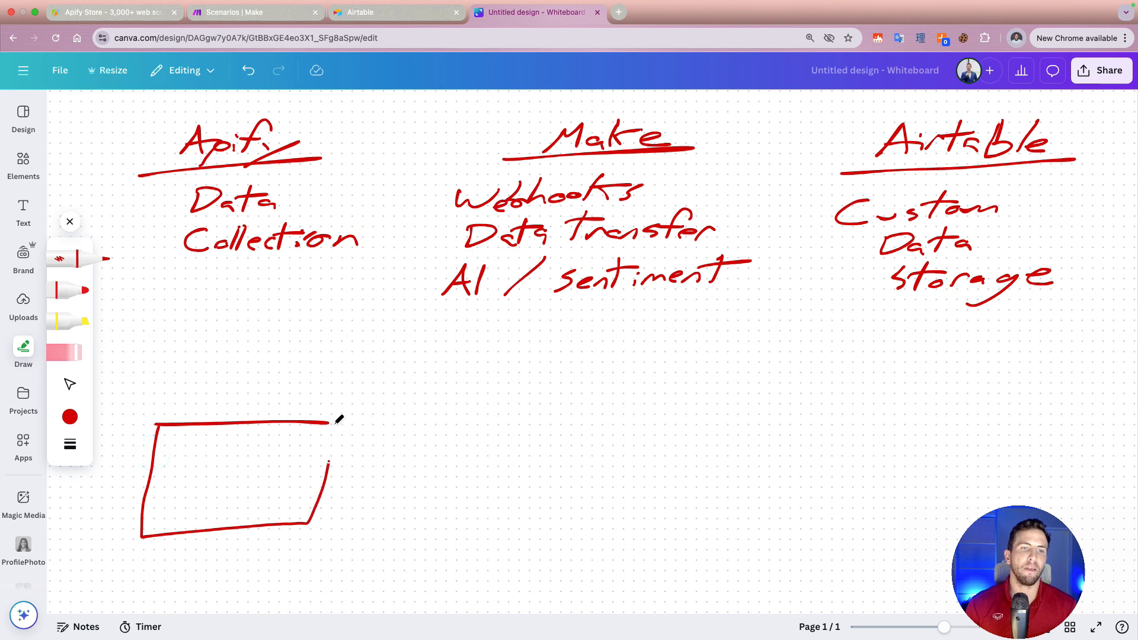
pyautogui.moveTo(194, 453); pyautogui.dragTo(176, 468)
pyautogui.moveTo(191, 468)
pyautogui.mouseDown()
pyautogui.moveTo(204, 444)
pyautogui.moveTo(277, 456)
pyautogui.moveTo(268, 473)
pyautogui.mouseUp()
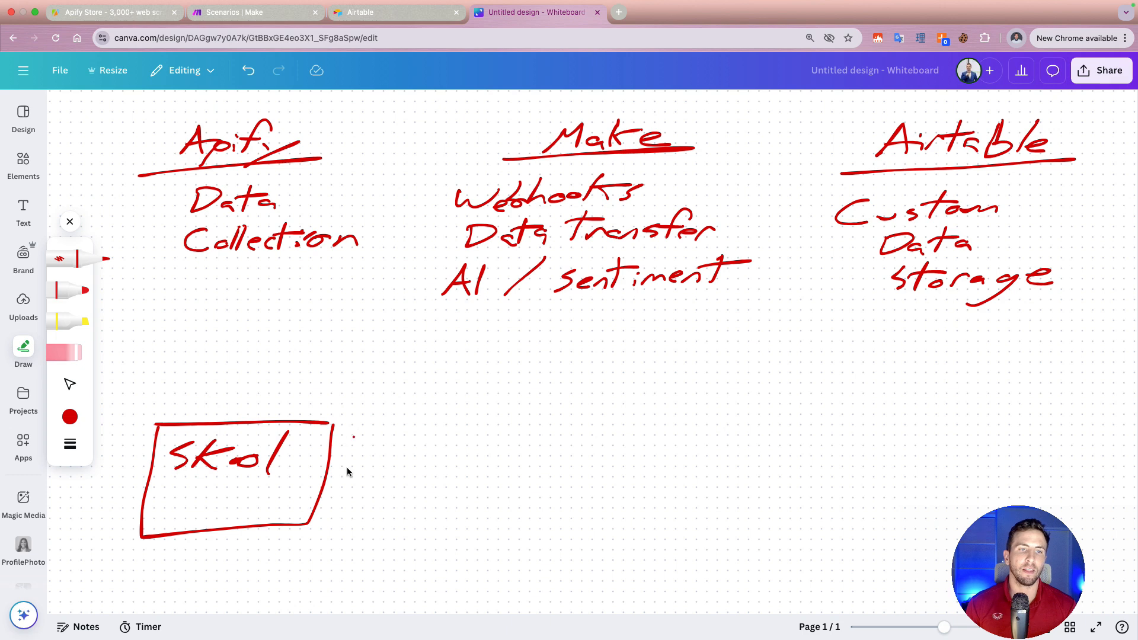
# Step: Draw an X just beside the Skool box and write "API" beneath it
pyautogui.moveTo(354, 436); pyautogui.dragTo(384, 474)
pyautogui.moveTo(404, 435)
pyautogui.mouseDown()
pyautogui.moveTo(325, 495)
pyautogui.moveTo(342, 509)
pyautogui.moveTo(376, 494)
pyautogui.moveTo(386, 510)
pyautogui.mouseUp()
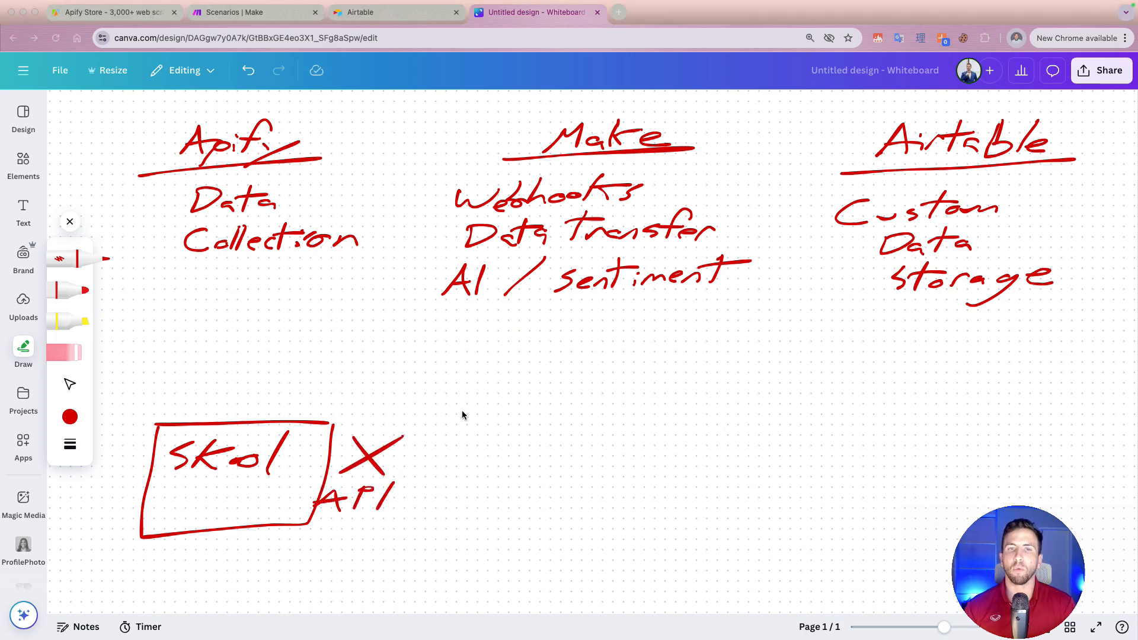
pyautogui.click(485, 414)
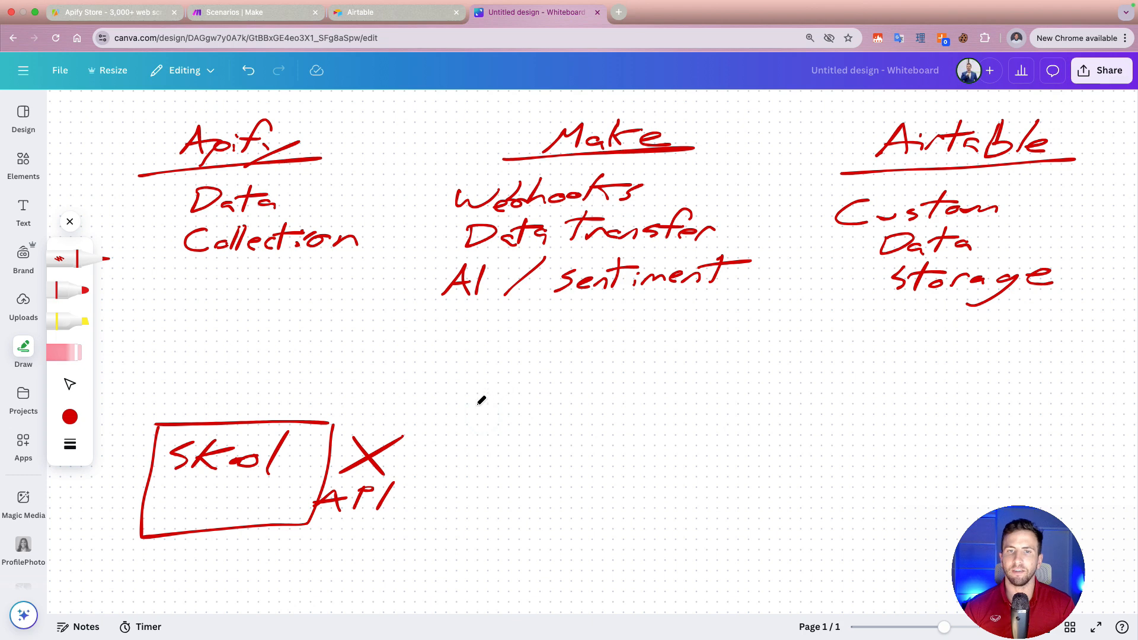
# Step: Handwrite "Apify" in the lower middle of the whiteboard and draw a row of three boxes beneath it
pyautogui.moveTo(479, 404)
pyautogui.mouseDown()
pyautogui.moveTo(504, 374)
pyautogui.moveTo(487, 427)
pyautogui.mouseUp()
pyautogui.moveTo(521, 392)
pyautogui.mouseDown()
pyautogui.moveTo(517, 405)
pyautogui.moveTo(554, 415)
pyautogui.moveTo(596, 403)
pyautogui.moveTo(551, 430)
pyautogui.mouseUp()
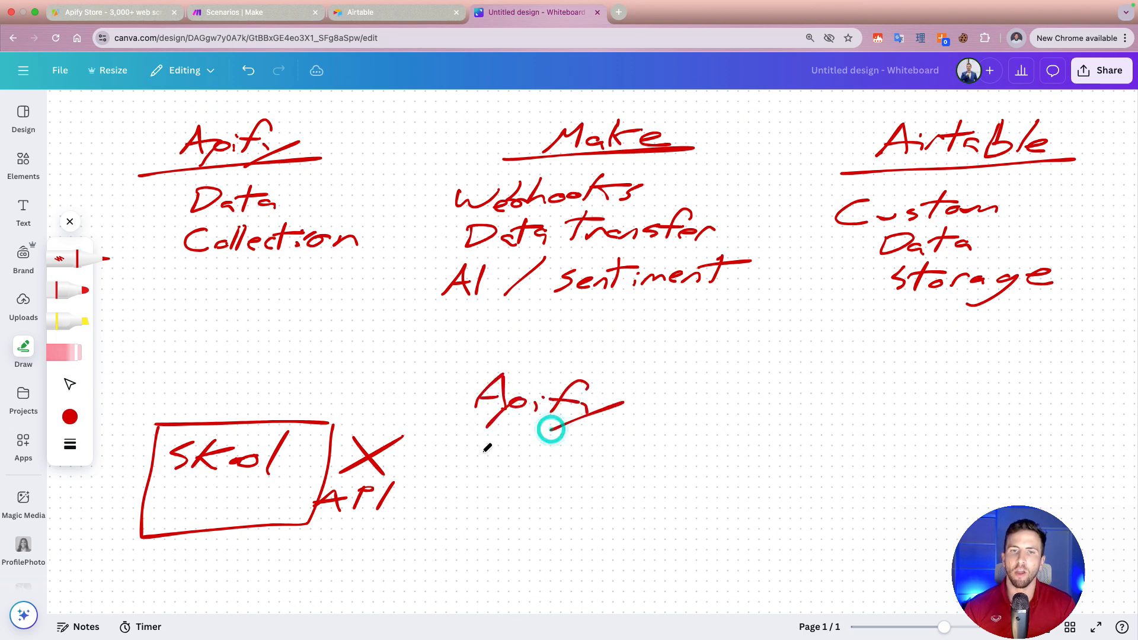
pyautogui.moveTo(481, 453)
pyautogui.mouseDown()
pyautogui.moveTo(525, 468)
pyautogui.moveTo(515, 486)
pyautogui.mouseUp()
pyautogui.moveTo(469, 457)
pyautogui.mouseDown()
pyautogui.moveTo(481, 489)
pyautogui.moveTo(505, 486)
pyautogui.mouseUp()
pyautogui.moveTo(546, 447); pyautogui.dragTo(600, 487)
pyautogui.moveTo(541, 444)
pyautogui.mouseDown()
pyautogui.moveTo(541, 474)
pyautogui.moveTo(602, 483)
pyautogui.moveTo(686, 468)
pyautogui.moveTo(685, 483)
pyautogui.mouseUp()
pyautogui.moveTo(617, 451); pyautogui.dragTo(691, 487)
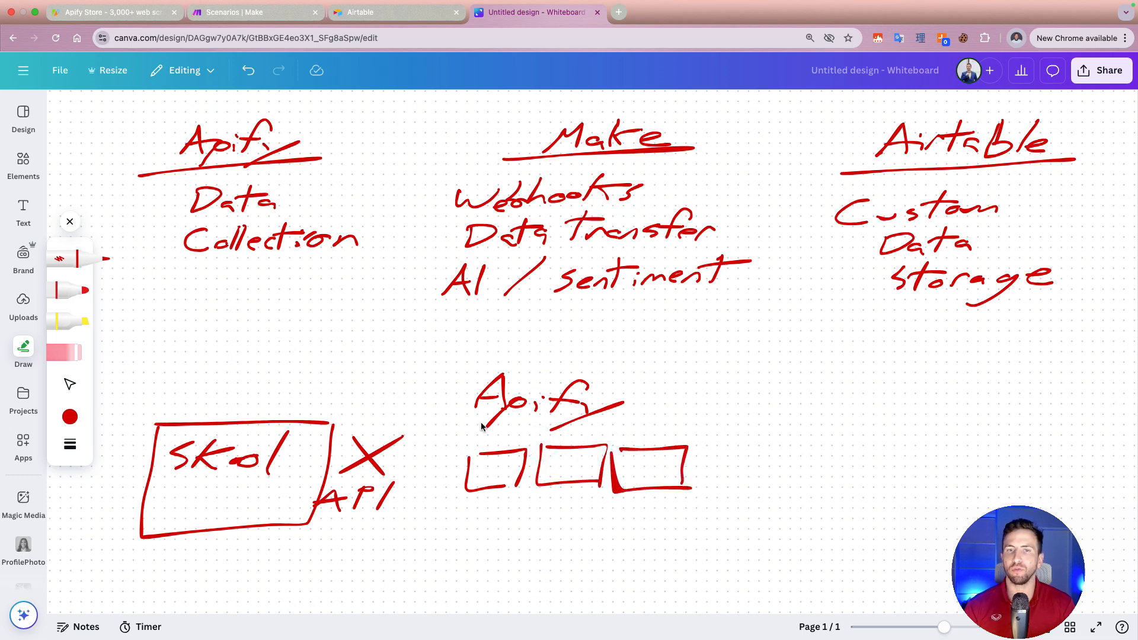
# Step: Draw an arrow from the first Apify box up toward the area above Skool, and a curly brace labelled "web" under the Skool box
pyautogui.moveTo(476, 439)
pyautogui.mouseDown()
pyautogui.moveTo(376, 363)
pyautogui.moveTo(383, 377)
pyautogui.mouseUp()
pyautogui.moveTo(95, 541)
pyautogui.mouseDown()
pyautogui.moveTo(209, 569)
pyautogui.moveTo(323, 562)
pyautogui.moveTo(406, 535)
pyautogui.mouseUp()
pyautogui.moveTo(178, 600); pyautogui.dragTo(269, 596)
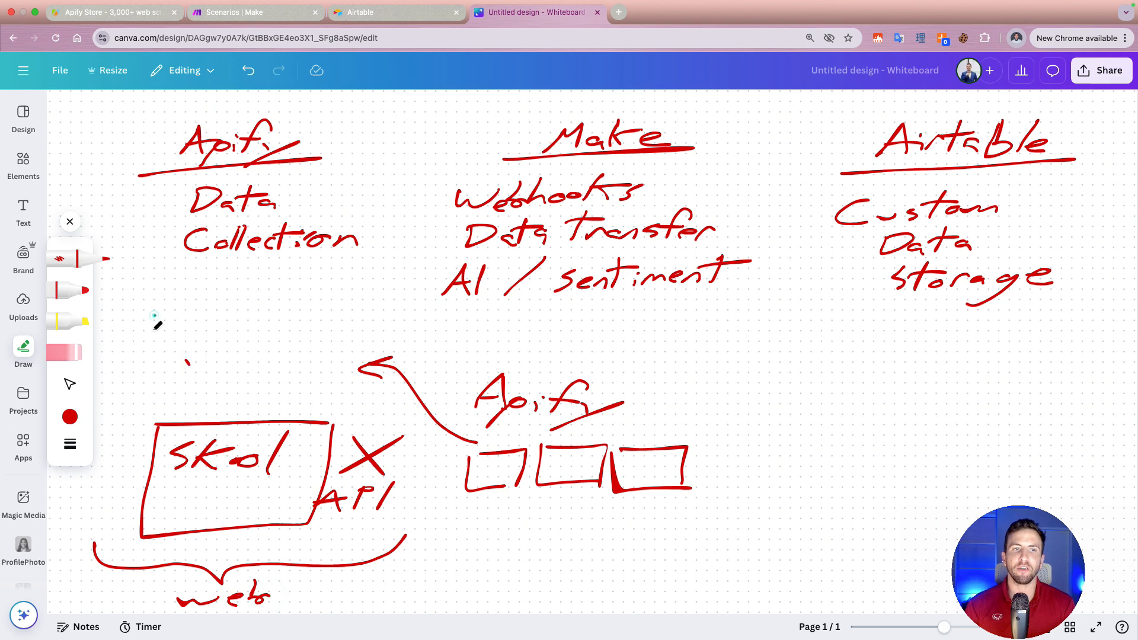
# Step: Draw a box labelled "browser" above the Skool box, with a series of curved arrows leading down and into Skool
pyautogui.moveTo(153, 313)
pyautogui.mouseDown()
pyautogui.moveTo(227, 349)
pyautogui.moveTo(355, 342)
pyautogui.moveTo(299, 293)
pyautogui.moveTo(337, 328)
pyautogui.mouseUp()
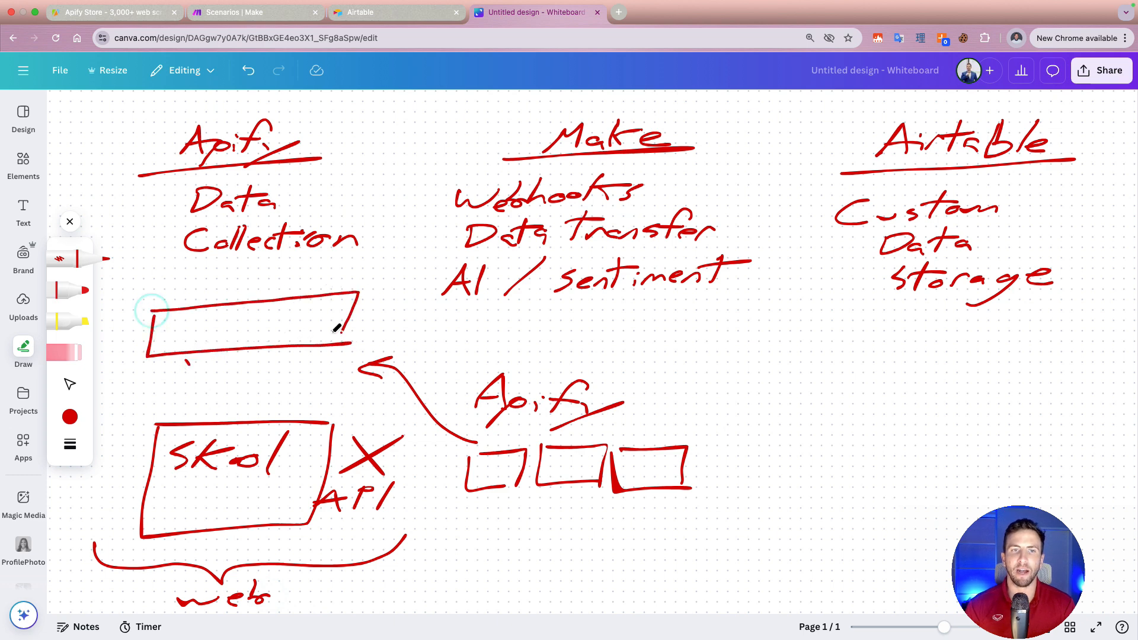
pyautogui.moveTo(185, 317)
pyautogui.mouseDown()
pyautogui.moveTo(185, 340)
pyautogui.moveTo(280, 317)
pyautogui.moveTo(339, 320)
pyautogui.mouseUp()
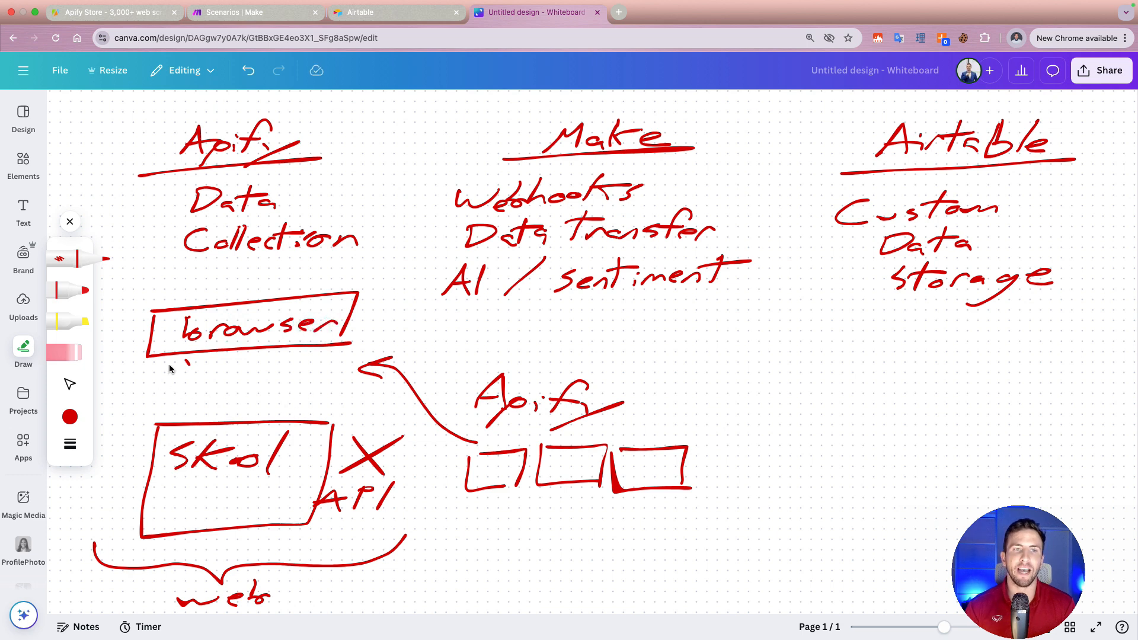
pyautogui.moveTo(164, 358); pyautogui.dragTo(151, 462)
pyautogui.moveTo(133, 451)
pyautogui.mouseDown()
pyautogui.moveTo(145, 503)
pyautogui.moveTo(132, 509)
pyautogui.moveTo(128, 546)
pyautogui.mouseUp()
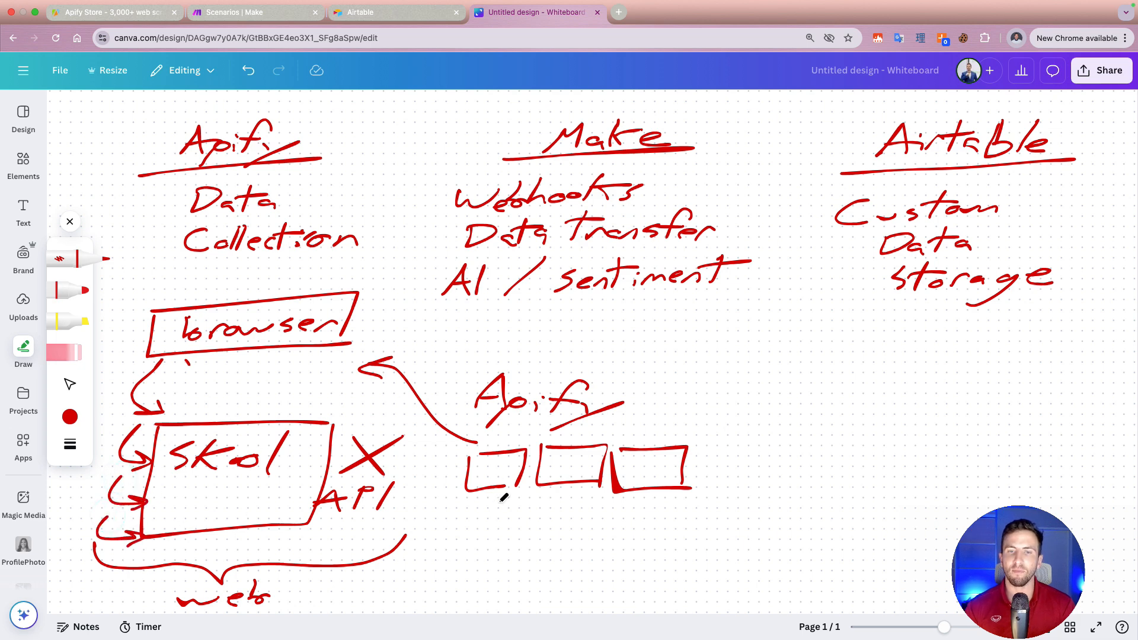
# Step: Write "pr posts" under the three Apify boxes and draw a circled webhook symbol beside them with "we" beneath it
pyautogui.moveTo(492, 503)
pyautogui.mouseDown()
pyautogui.moveTo(562, 505)
pyautogui.moveTo(572, 517)
pyautogui.mouseUp()
pyautogui.moveTo(578, 504)
pyautogui.mouseDown()
pyautogui.moveTo(603, 500)
pyautogui.moveTo(600, 519)
pyautogui.mouseUp()
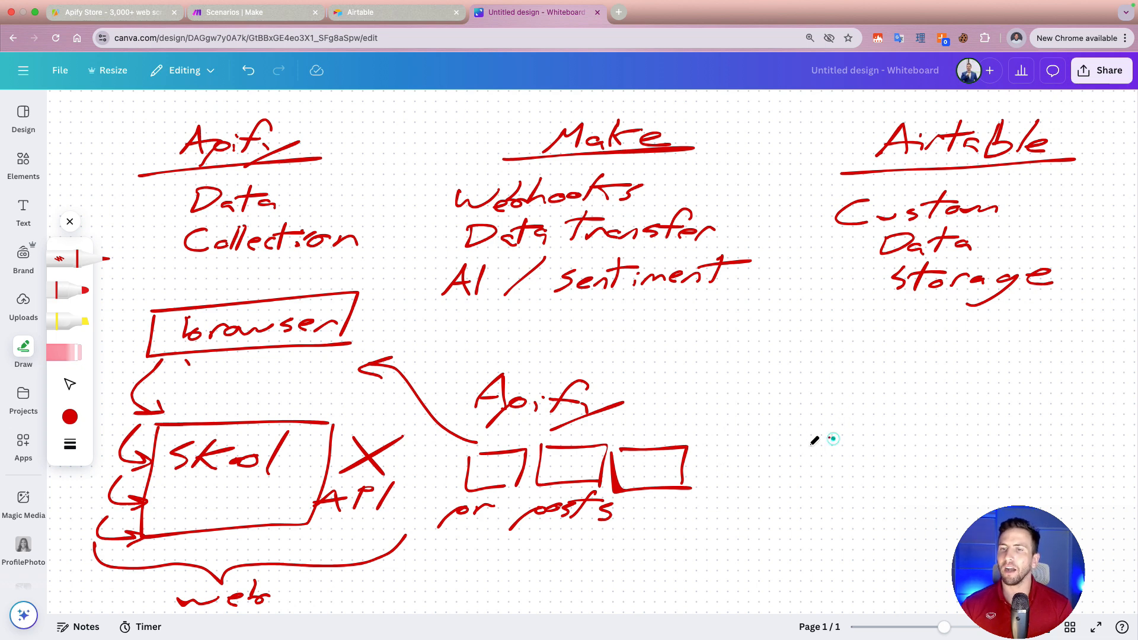
pyautogui.moveTo(827, 440)
pyautogui.mouseDown()
pyautogui.moveTo(793, 523)
pyautogui.moveTo(811, 528)
pyautogui.moveTo(821, 461)
pyautogui.moveTo(808, 471)
pyautogui.moveTo(838, 468)
pyautogui.moveTo(806, 477)
pyautogui.mouseUp()
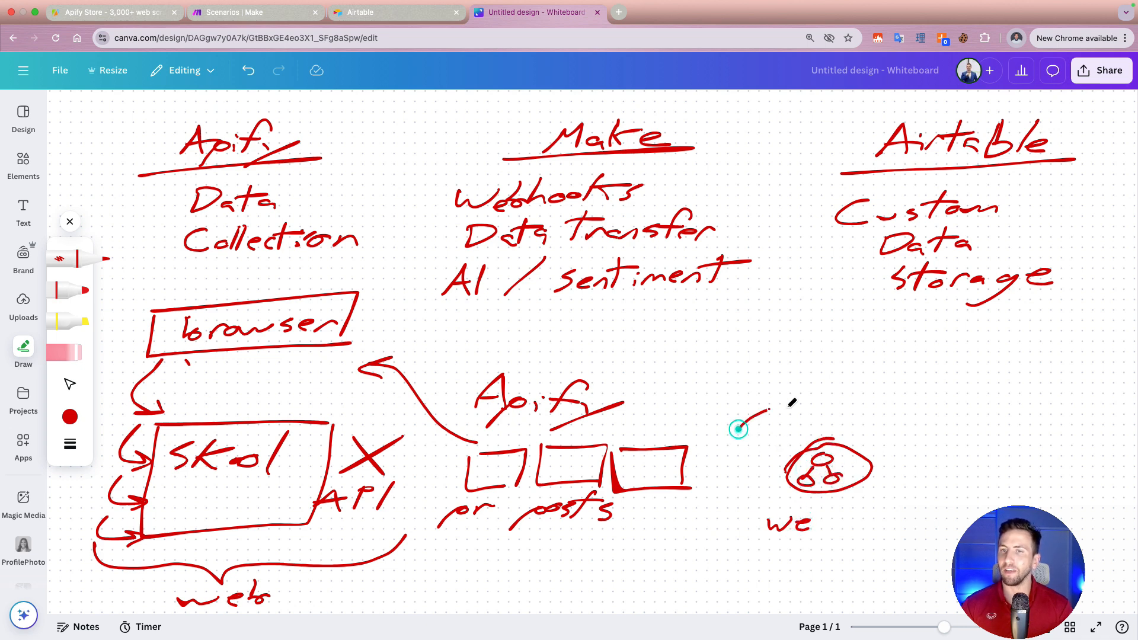
# Step: Draw an eye with lashes looking at the Apify boxes and a small cube next to the webhook circle
pyautogui.moveTo(738, 428)
pyautogui.mouseDown()
pyautogui.moveTo(769, 438)
pyautogui.moveTo(768, 415)
pyautogui.moveTo(752, 444)
pyautogui.moveTo(782, 434)
pyautogui.moveTo(775, 443)
pyautogui.moveTo(775, 416)
pyautogui.moveTo(766, 442)
pyautogui.moveTo(749, 422)
pyautogui.moveTo(758, 430)
pyautogui.mouseUp()
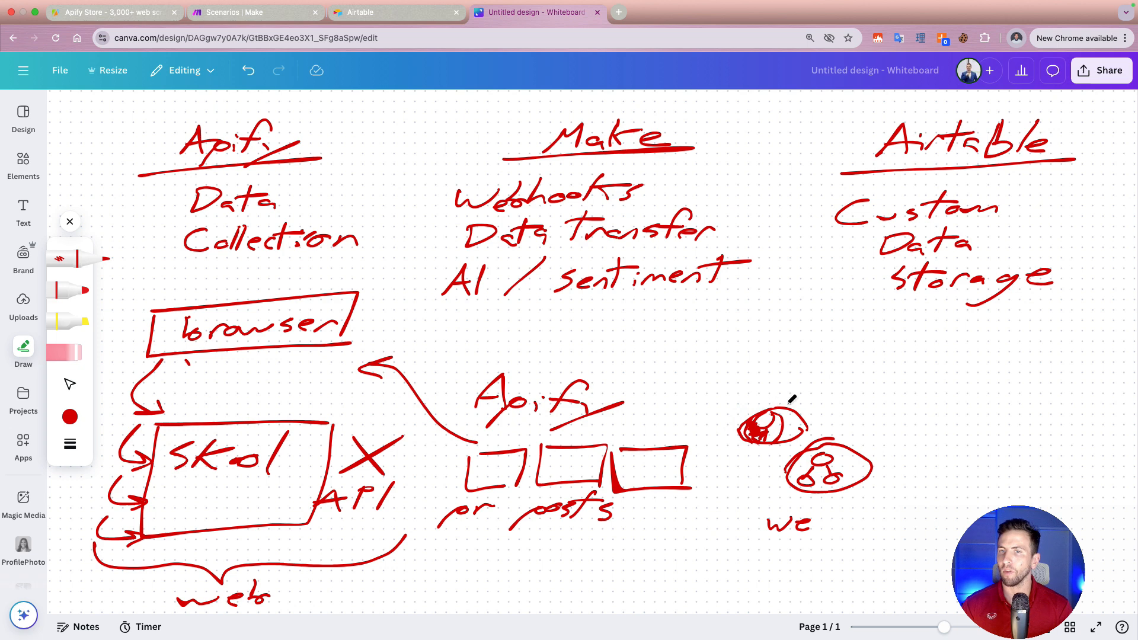
pyautogui.moveTo(786, 408)
pyautogui.mouseDown()
pyautogui.moveTo(808, 402)
pyautogui.moveTo(685, 418)
pyautogui.moveTo(699, 454)
pyautogui.moveTo(757, 435)
pyautogui.mouseUp()
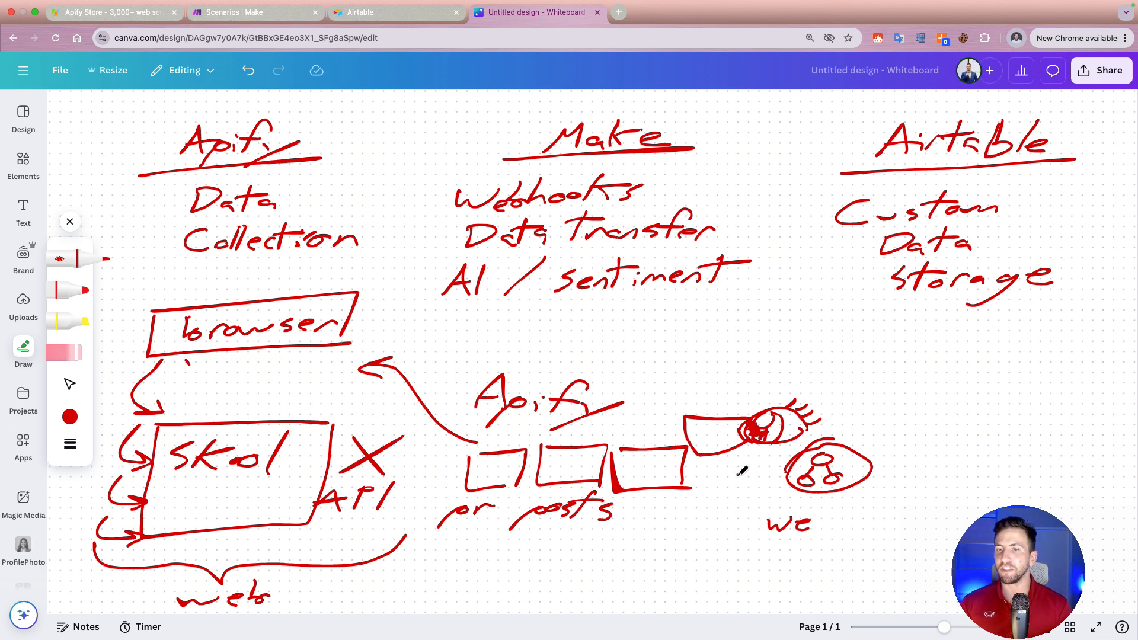
pyautogui.moveTo(736, 476)
pyautogui.mouseDown()
pyautogui.moveTo(761, 493)
pyautogui.moveTo(751, 505)
pyautogui.moveTo(772, 475)
pyautogui.moveTo(771, 491)
pyautogui.moveTo(748, 469)
pyautogui.moveTo(772, 475)
pyautogui.mouseUp()
# Step: Extend the webhook circle into a chain with arrows leading to two more empty circles
pyautogui.moveTo(871, 466); pyautogui.dragTo(898, 465)
pyautogui.moveTo(888, 458); pyautogui.dragTo(888, 471)
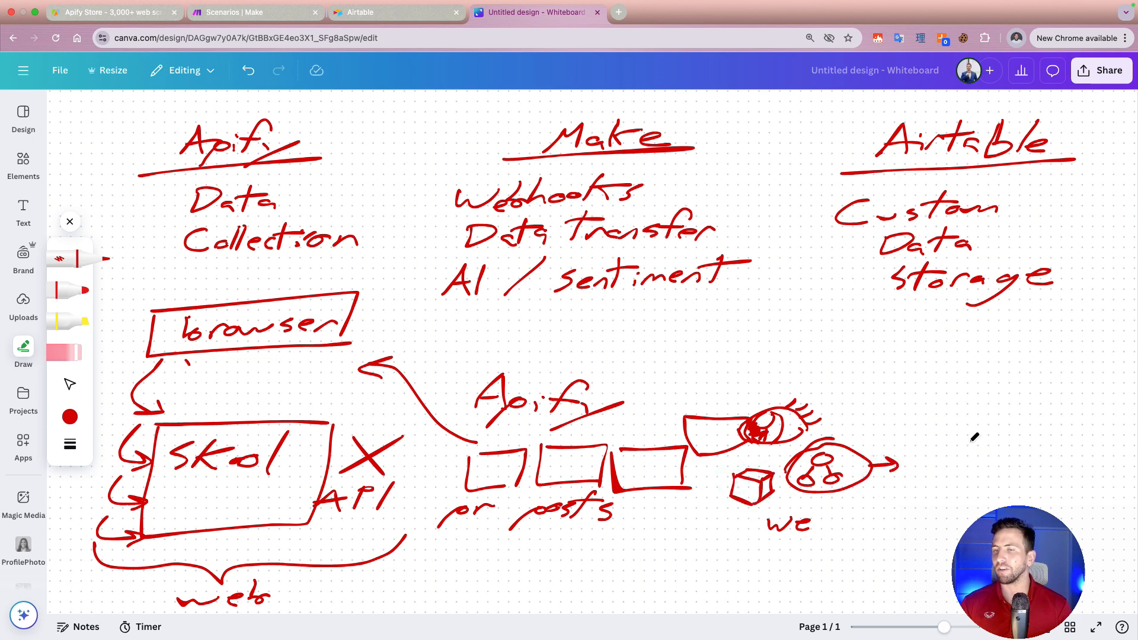
pyautogui.moveTo(941, 434)
pyautogui.mouseDown()
pyautogui.moveTo(898, 492)
pyautogui.moveTo(926, 448)
pyautogui.mouseUp()
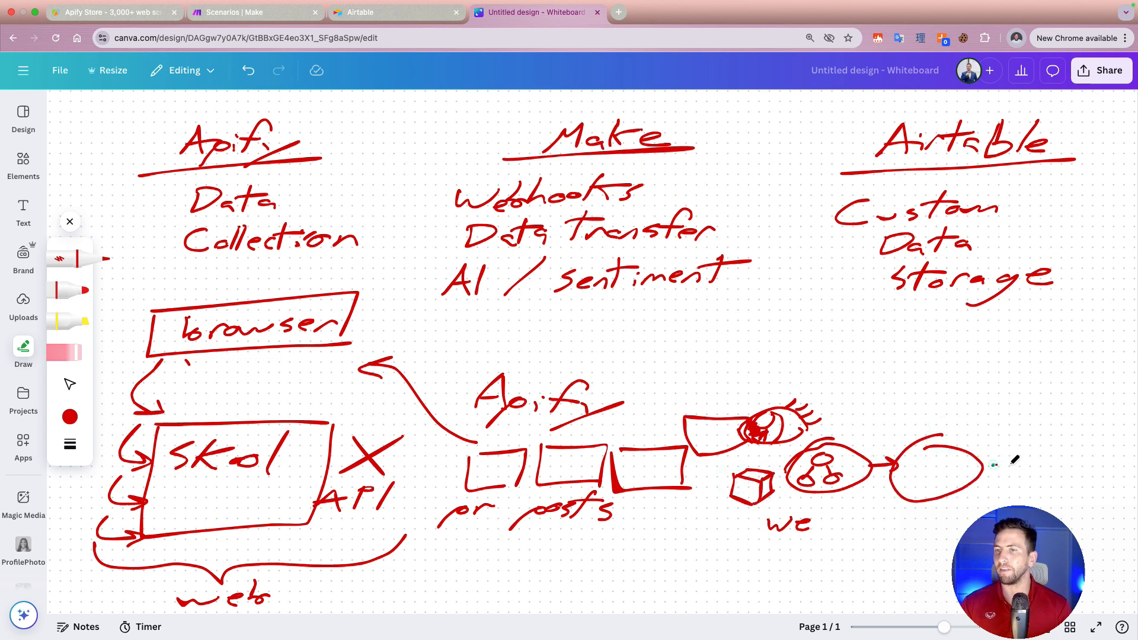
pyautogui.moveTo(993, 467); pyautogui.dragTo(1018, 465)
pyautogui.moveTo(1009, 459); pyautogui.dragTo(1011, 472)
# Step: Draw an arrow from the last circle up to the Airtable notes and sketch a gridded table beside it
pyautogui.moveTo(1078, 441)
pyautogui.mouseDown()
pyautogui.moveTo(1032, 475)
pyautogui.moveTo(1112, 474)
pyautogui.moveTo(949, 345)
pyautogui.moveTo(939, 312)
pyautogui.mouseUp()
pyautogui.moveTo(901, 335)
pyautogui.mouseDown()
pyautogui.moveTo(938, 313)
pyautogui.moveTo(1088, 362)
pyautogui.mouseUp()
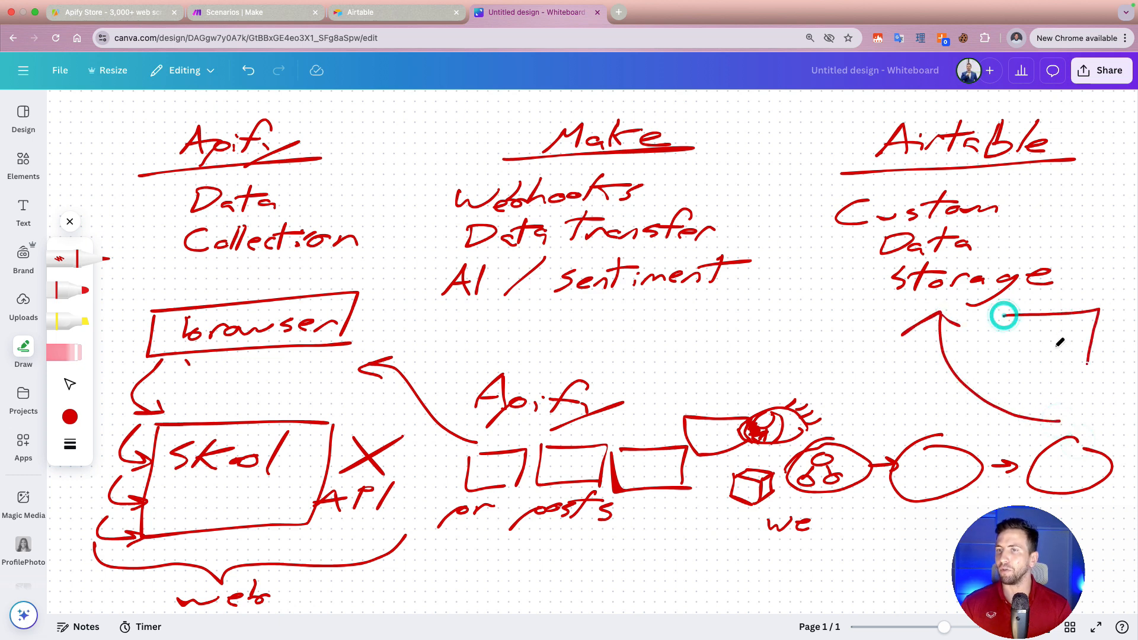
pyautogui.moveTo(1007, 317)
pyautogui.mouseDown()
pyautogui.moveTo(998, 366)
pyautogui.moveTo(1091, 362)
pyautogui.moveTo(1090, 326)
pyautogui.moveTo(1010, 368)
pyautogui.mouseUp()
pyautogui.moveTo(1040, 334)
pyautogui.mouseDown()
pyautogui.moveTo(1027, 372)
pyautogui.moveTo(1067, 364)
pyautogui.mouseUp()
pyautogui.moveTo(992, 345)
pyautogui.mouseDown()
pyautogui.moveTo(1092, 340)
pyautogui.moveTo(991, 357)
pyautogui.mouseUp()
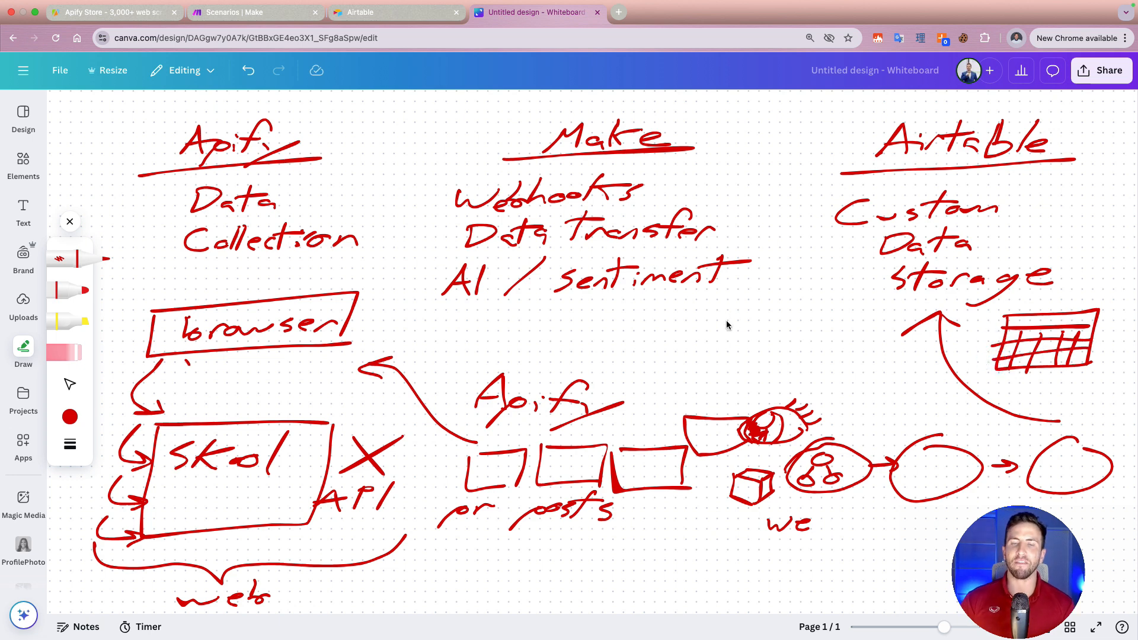
# Step: Circle the "API" label beside the Skool box several times for emphasis
pyautogui.moveTo(359, 484)
pyautogui.mouseDown()
pyautogui.moveTo(269, 495)
pyautogui.moveTo(438, 474)
pyautogui.moveTo(254, 504)
pyautogui.moveTo(341, 515)
pyautogui.moveTo(252, 507)
pyautogui.mouseUp()
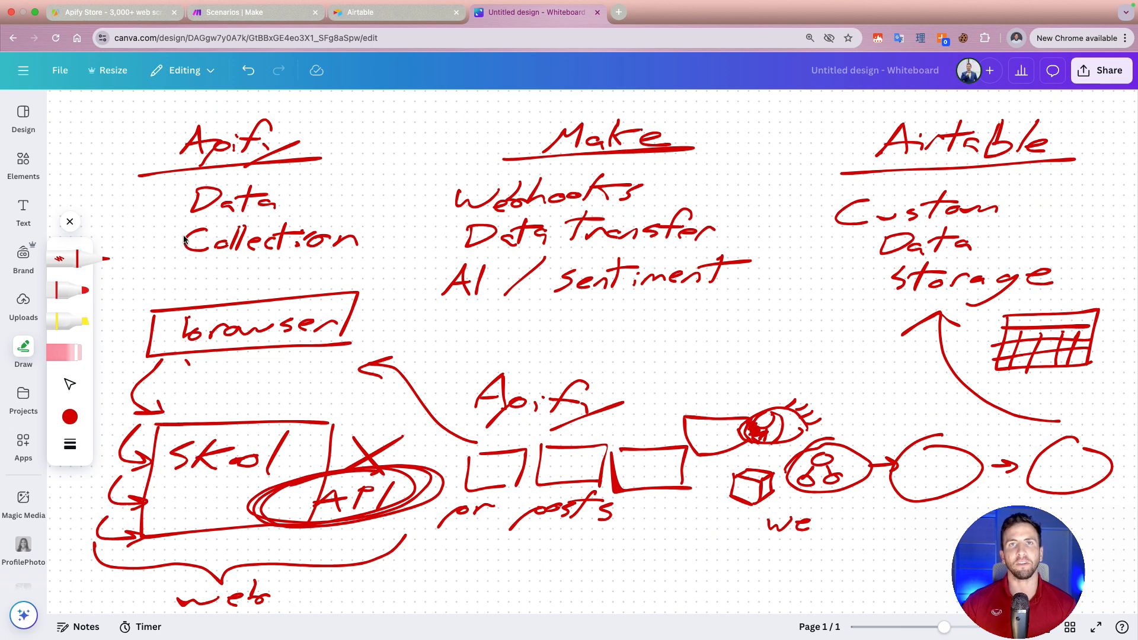
pyautogui.click(847, 7)
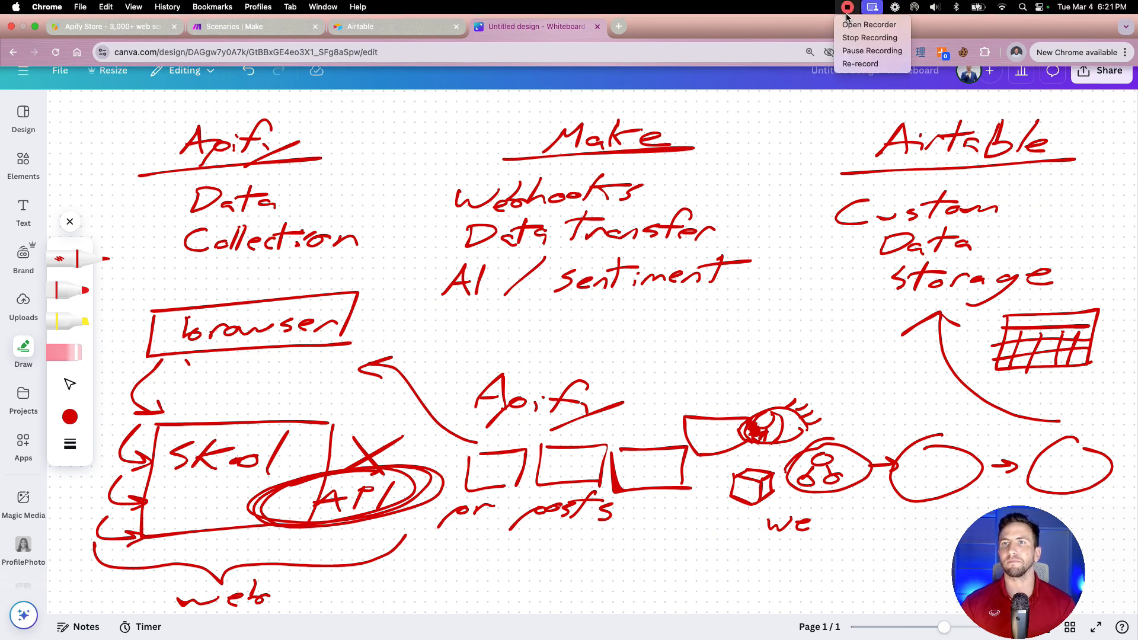
pyautogui.click(872, 38)
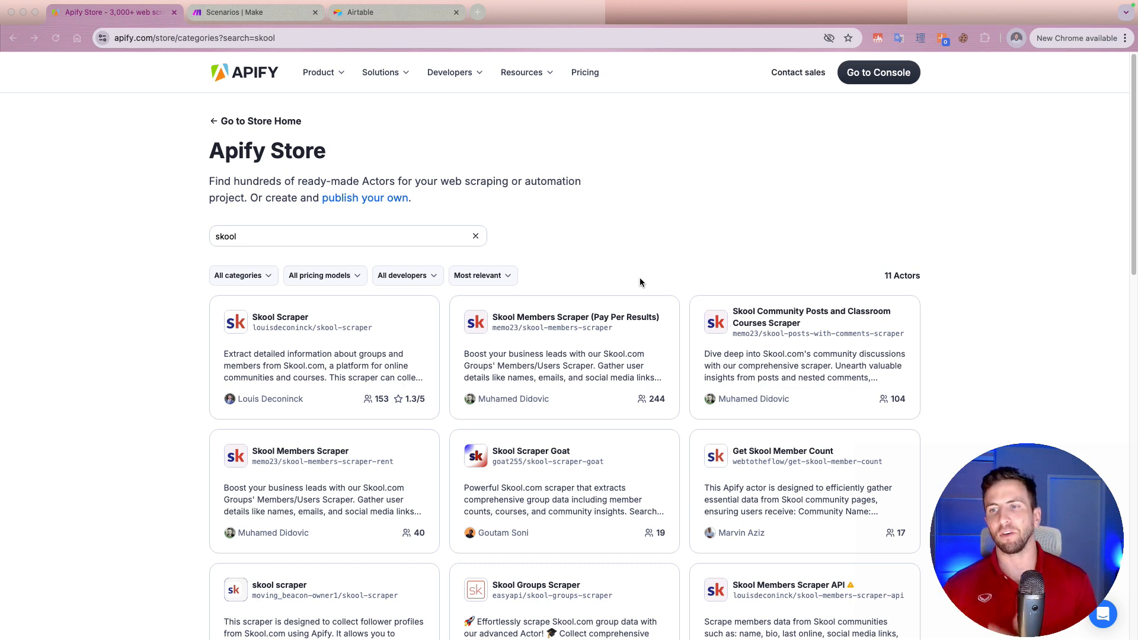
# Step: Look through the Skool scraper Actors in the Apify Store search results
pyautogui.scroll(-3, 784, 282)
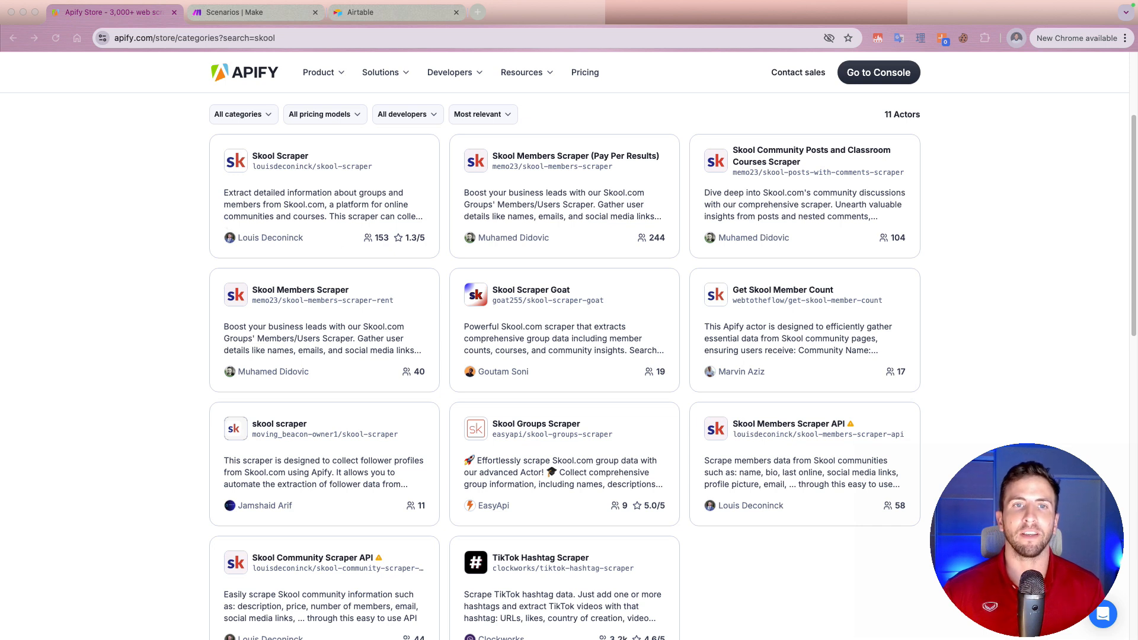
pyautogui.click(143, 212)
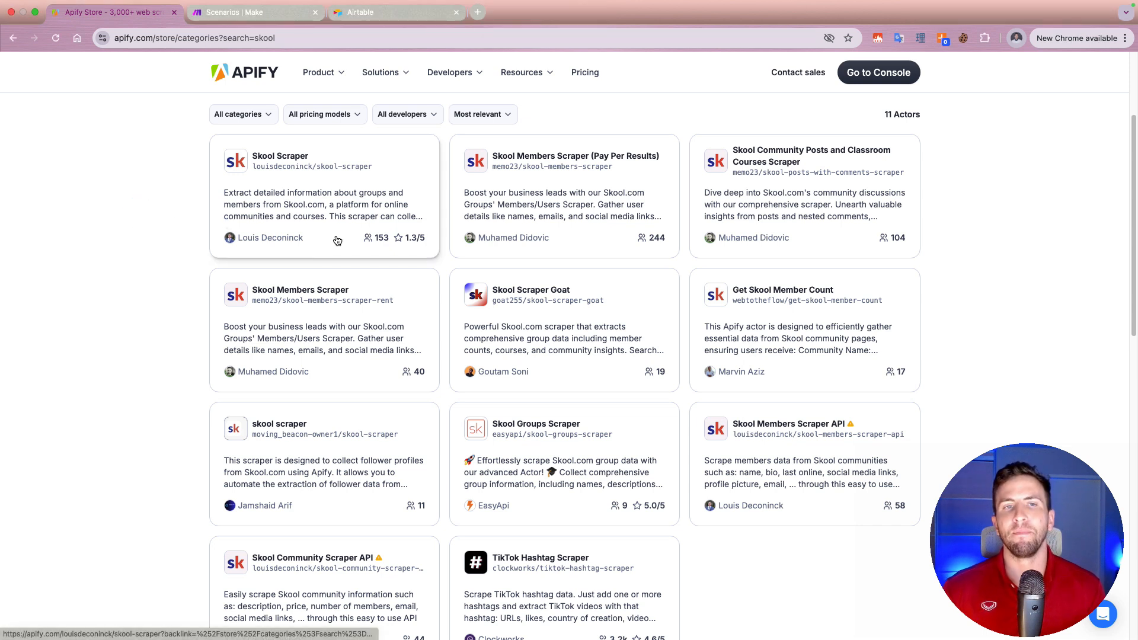
# Step: Open the Skool Scraper Actor, review its README, metrics and sample output, and return to the Skool search results
pyautogui.click(389, 232)
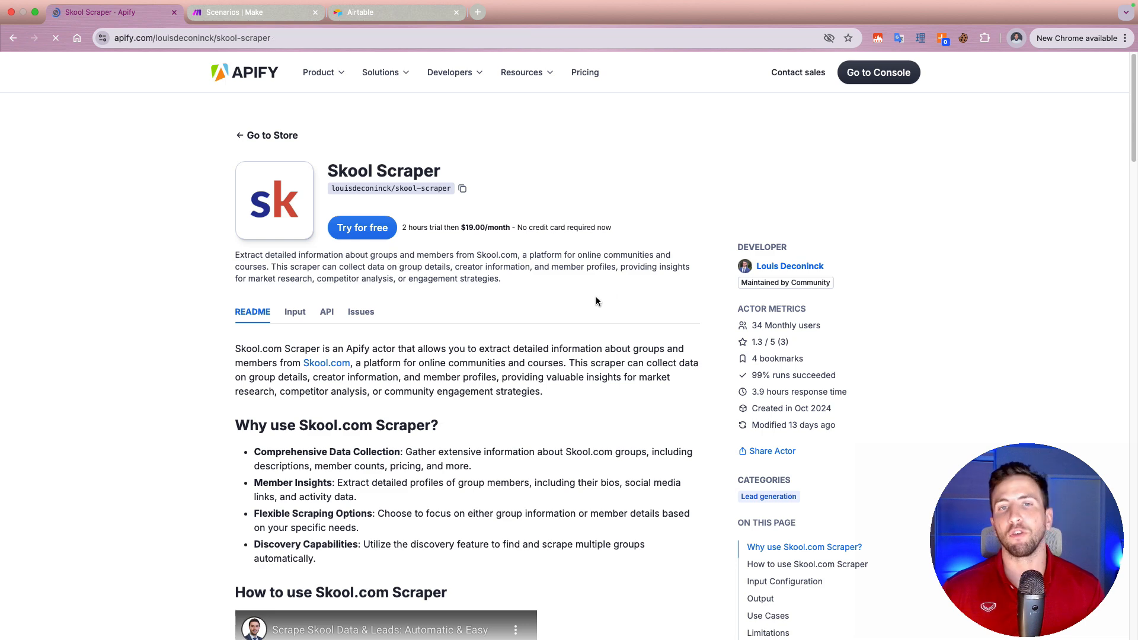
pyautogui.scroll(-5, 596, 301)
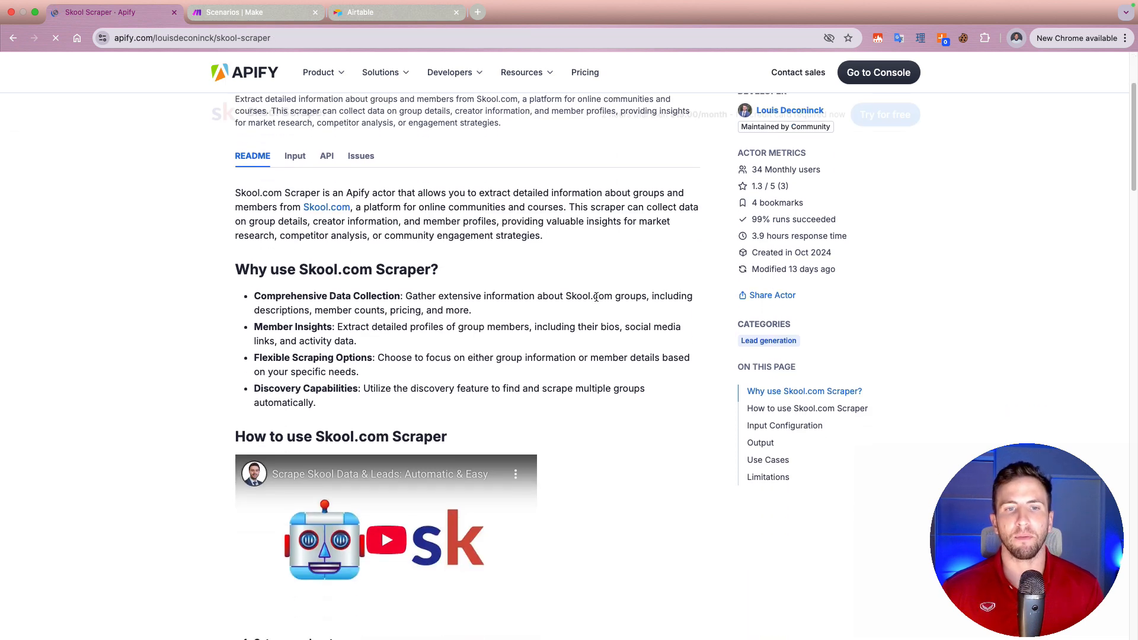
pyautogui.scroll(-3, 596, 297)
pyautogui.scroll(7, 596, 298)
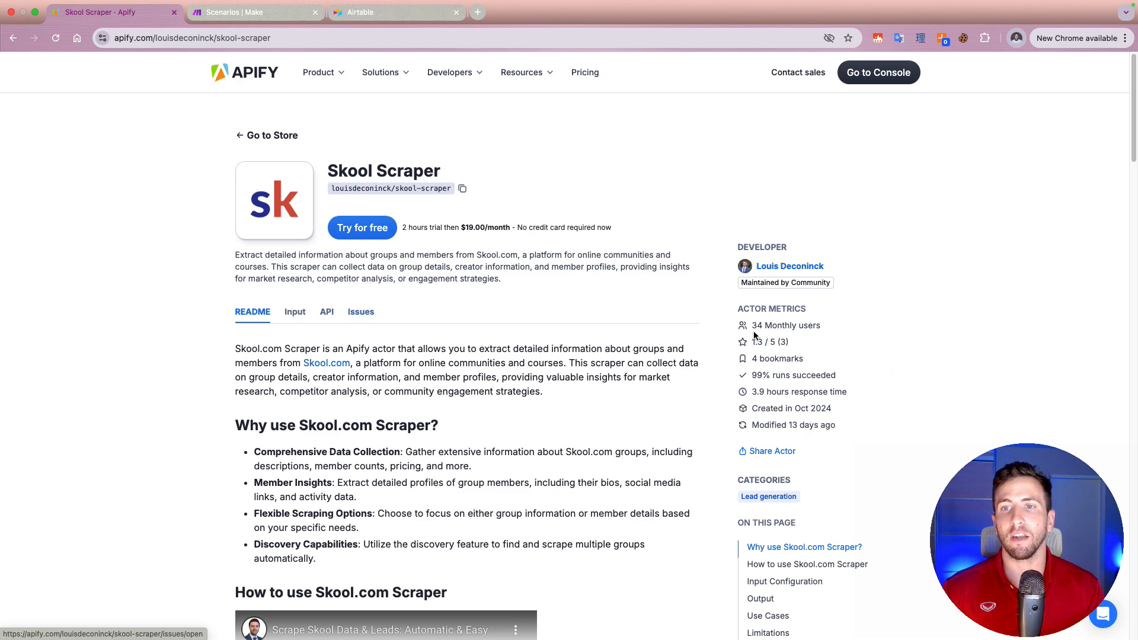
pyautogui.scroll(-20, 591, 338)
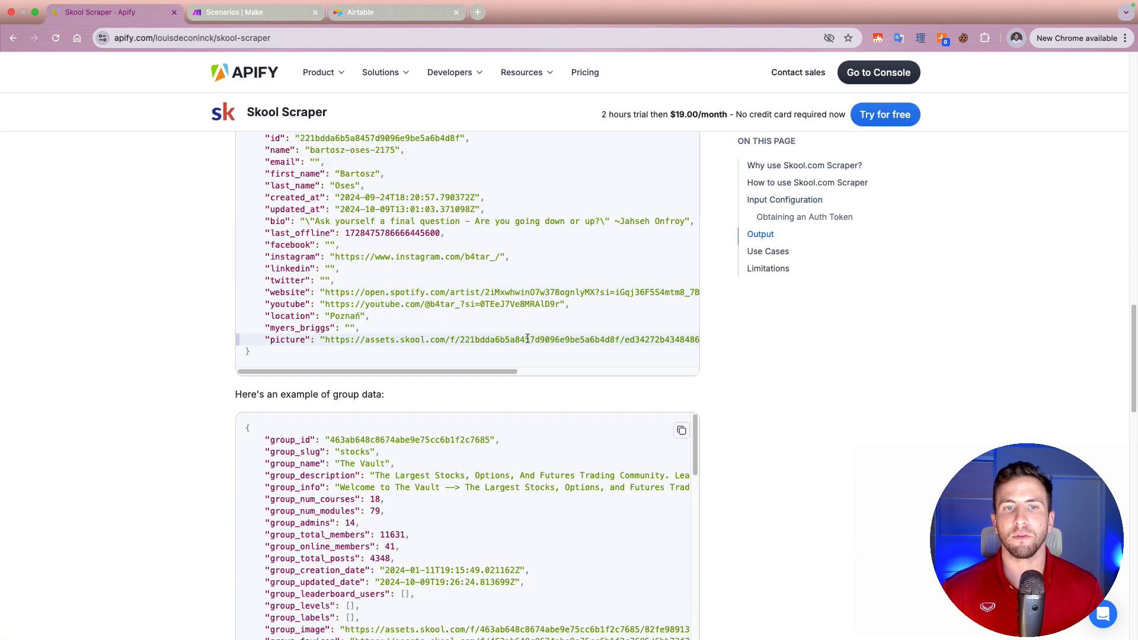
pyautogui.scroll(6, 595, 348)
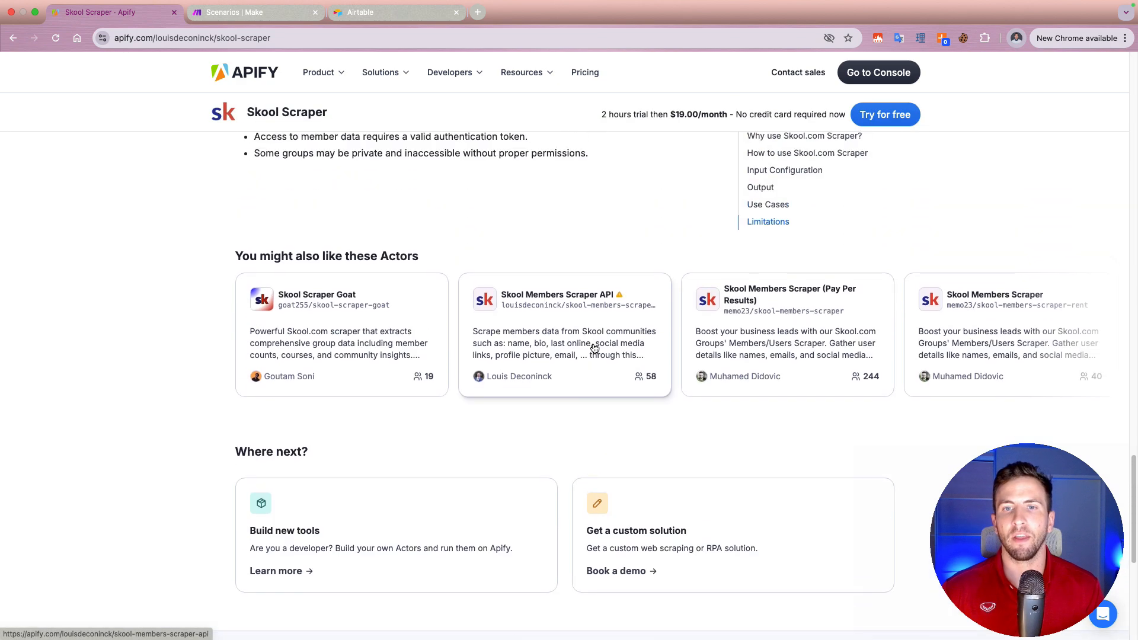
pyautogui.scroll(20, 595, 348)
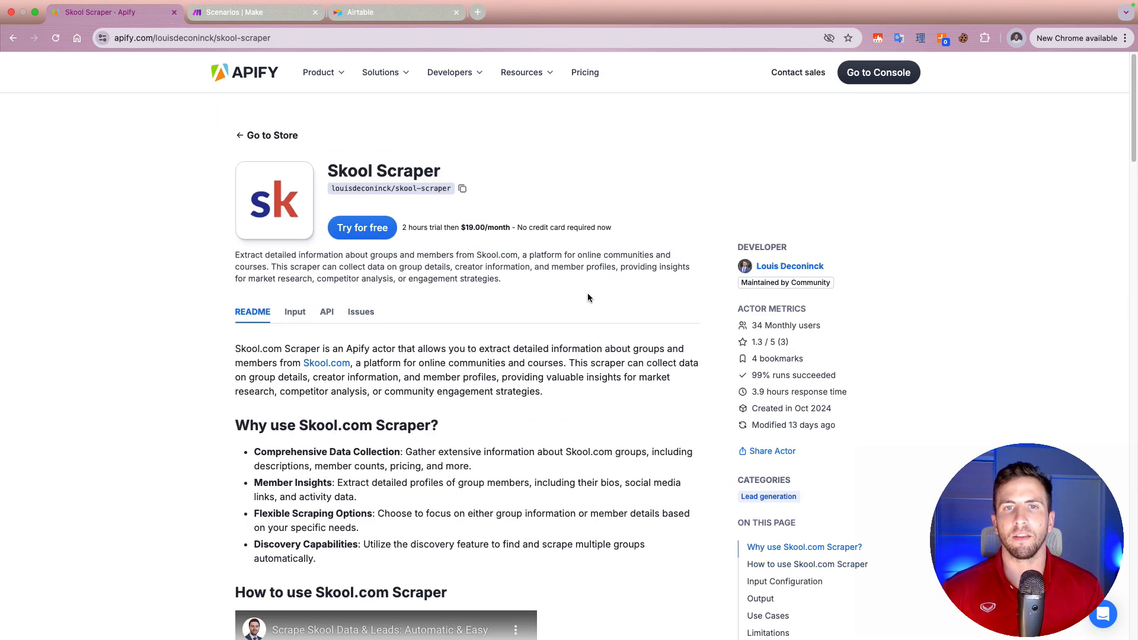
pyautogui.click(603, 297)
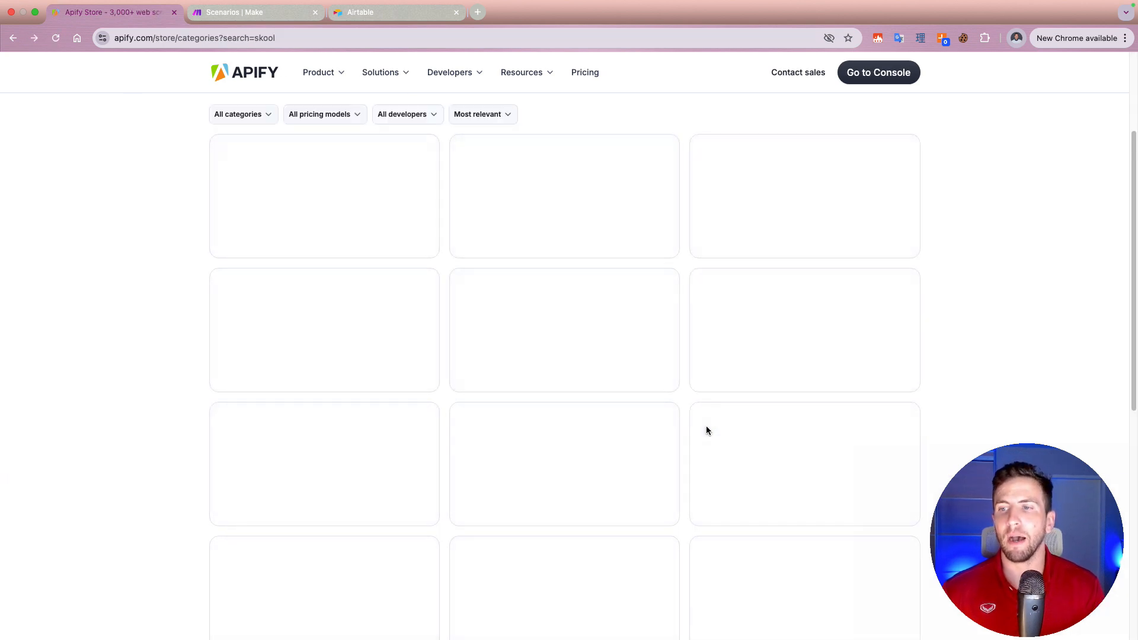
# Step: Open the Skool Community Posts and Classroom Courses Scraper, read its features and usage instructions, and check the Cookie-Editor extension
pyautogui.scroll(1, 854, 491)
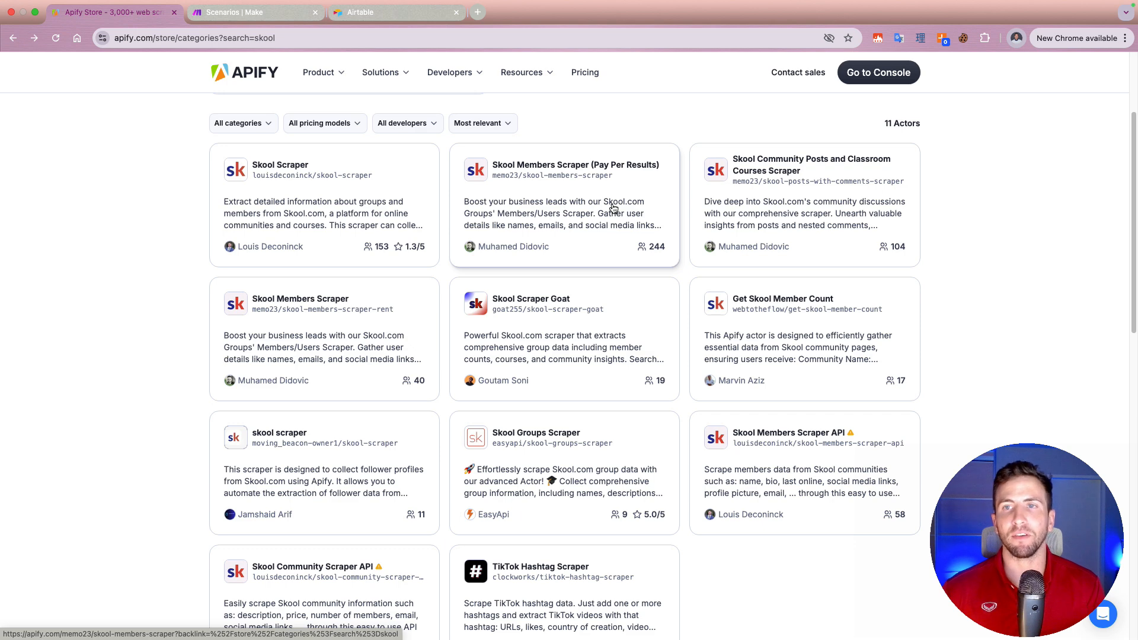
pyautogui.click(841, 217)
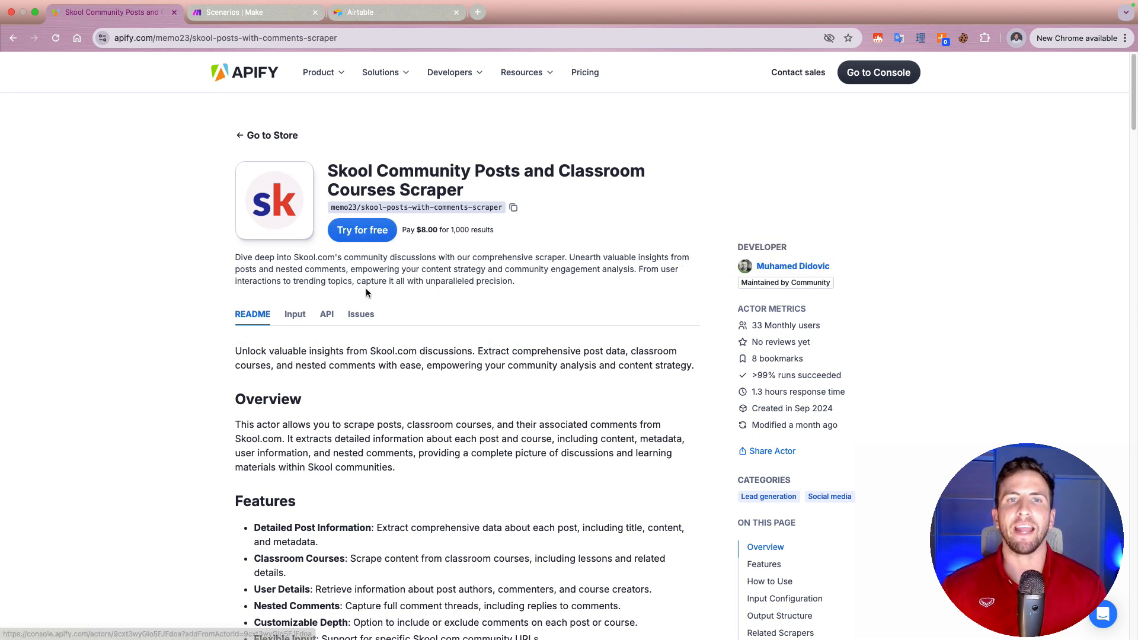
pyautogui.scroll(-2, 560, 445)
pyautogui.scroll(-4, 559, 445)
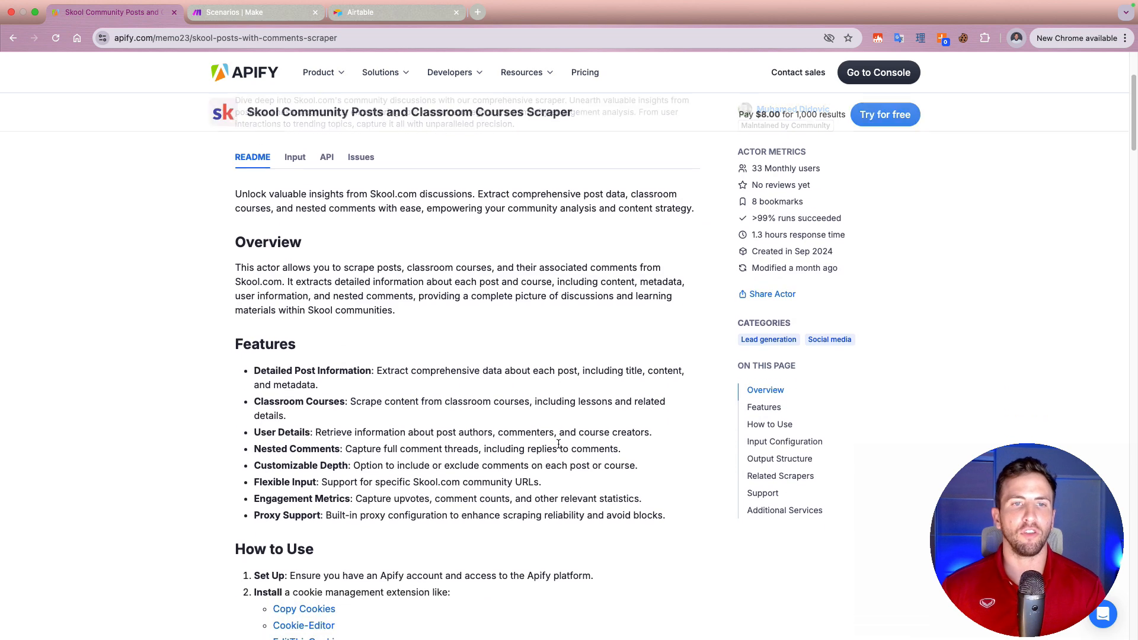
pyautogui.scroll(-7, 552, 444)
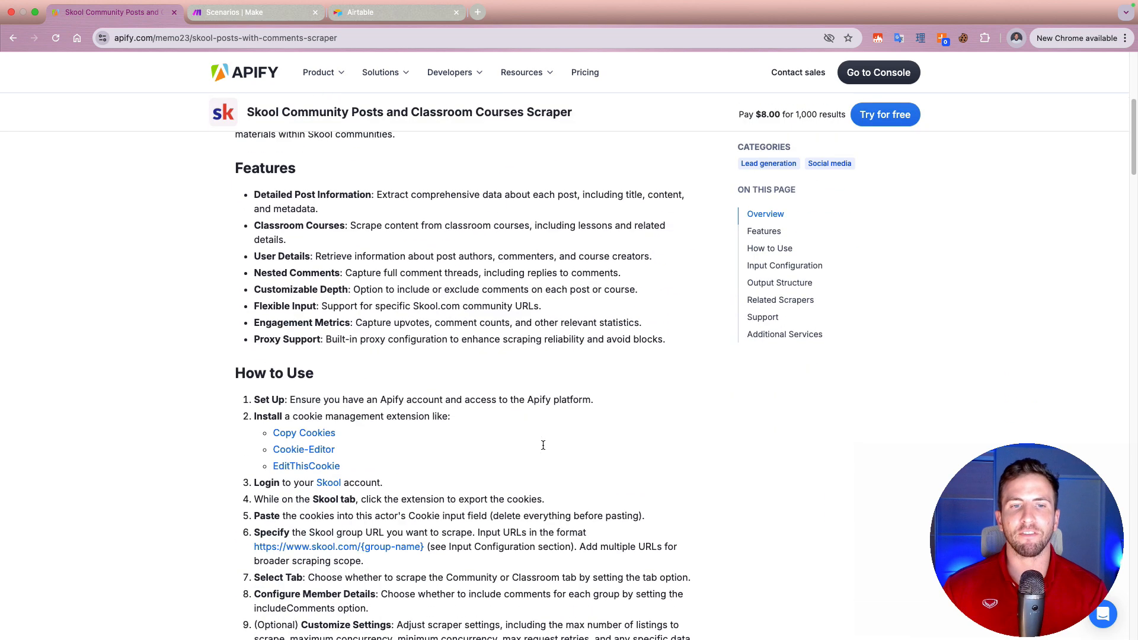
pyautogui.scroll(-8, 395, 434)
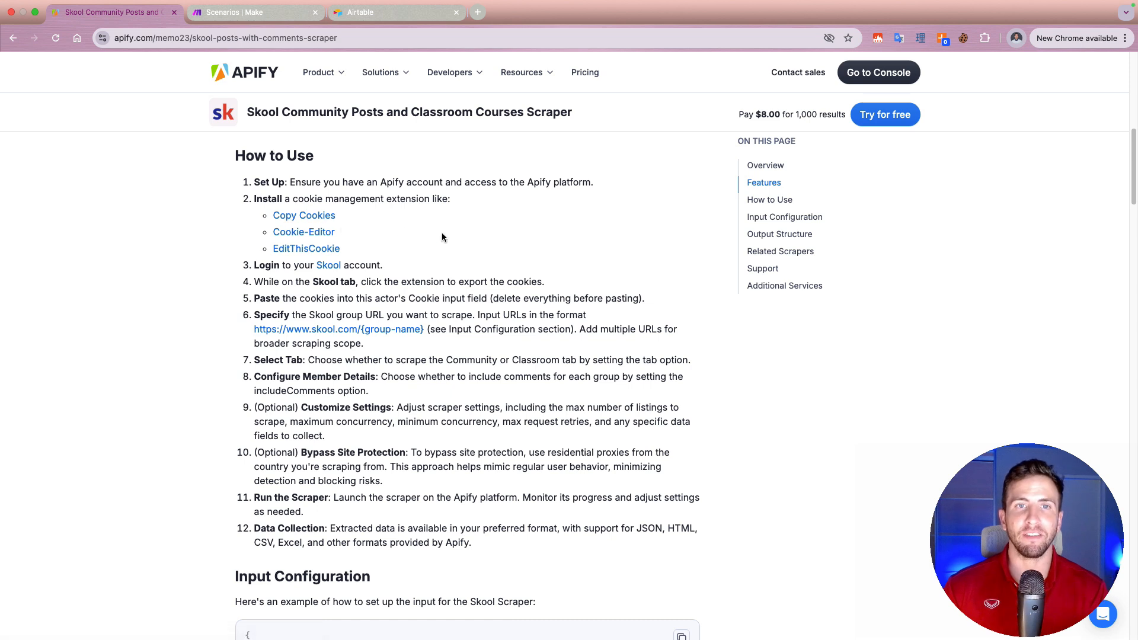
pyautogui.rightClick(962, 40)
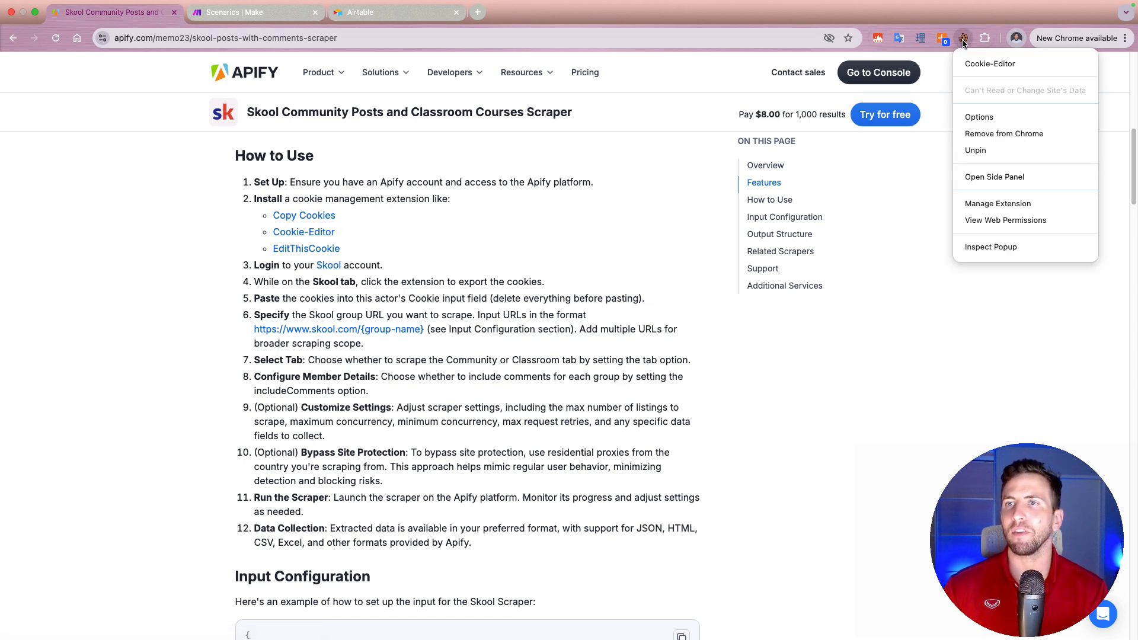
pyautogui.click(521, 230)
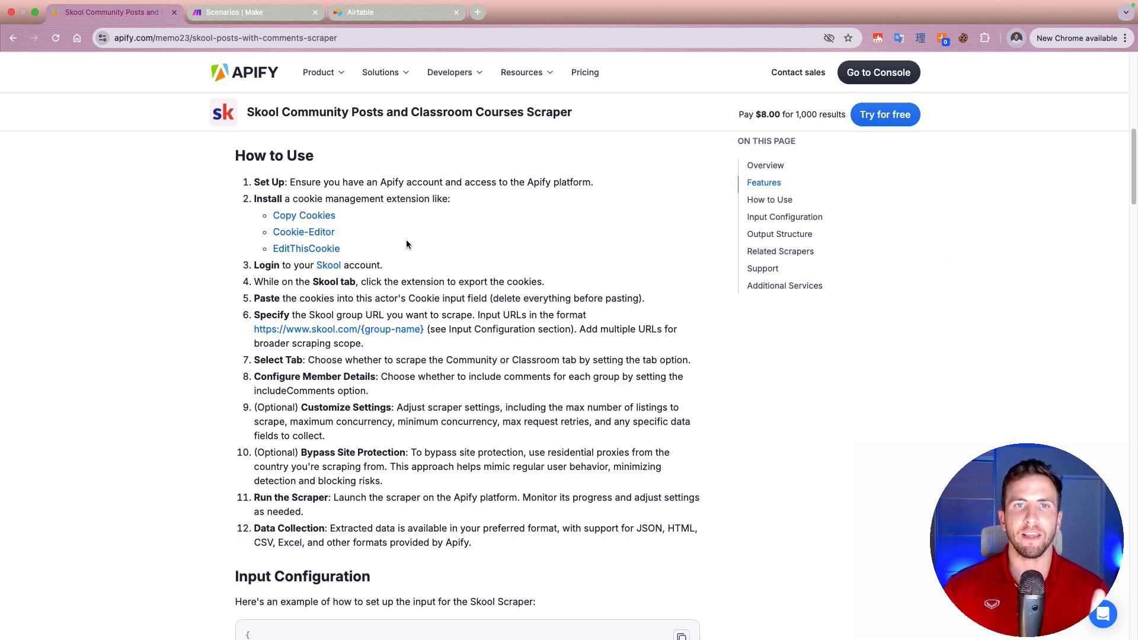
# Step: Duplicate the Actor page in a new browser tab and open the Actor's free trial in Apify Console there
pyautogui.scroll(5, 407, 242)
pyautogui.scroll(4, 408, 243)
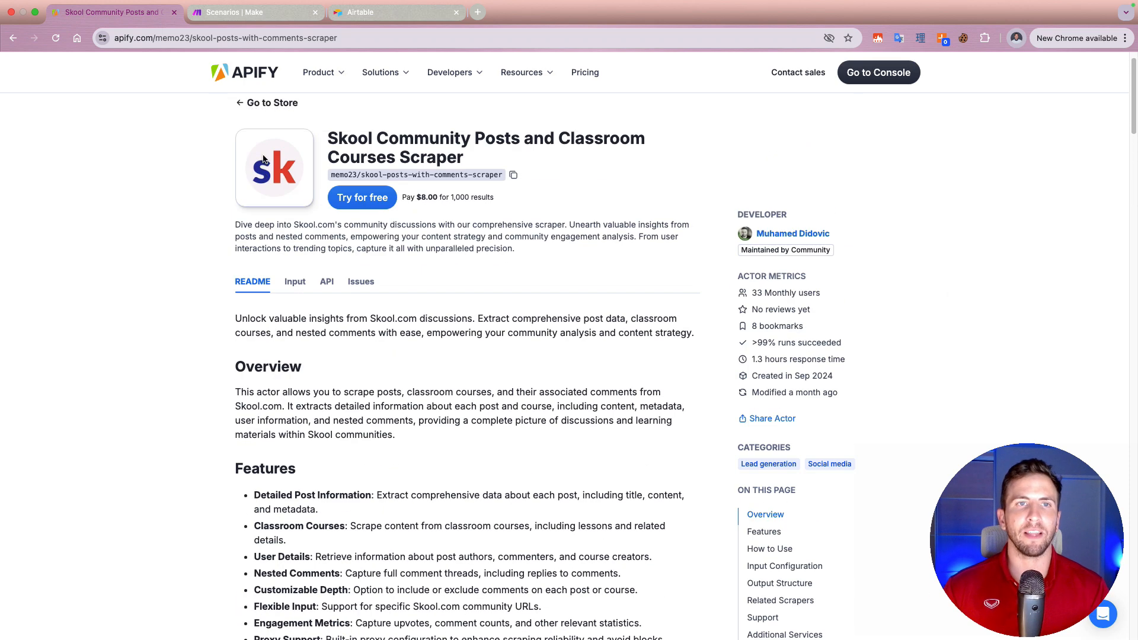
pyautogui.keyDown('super'); pyautogui.click(55, 39); pyautogui.keyUp('super')
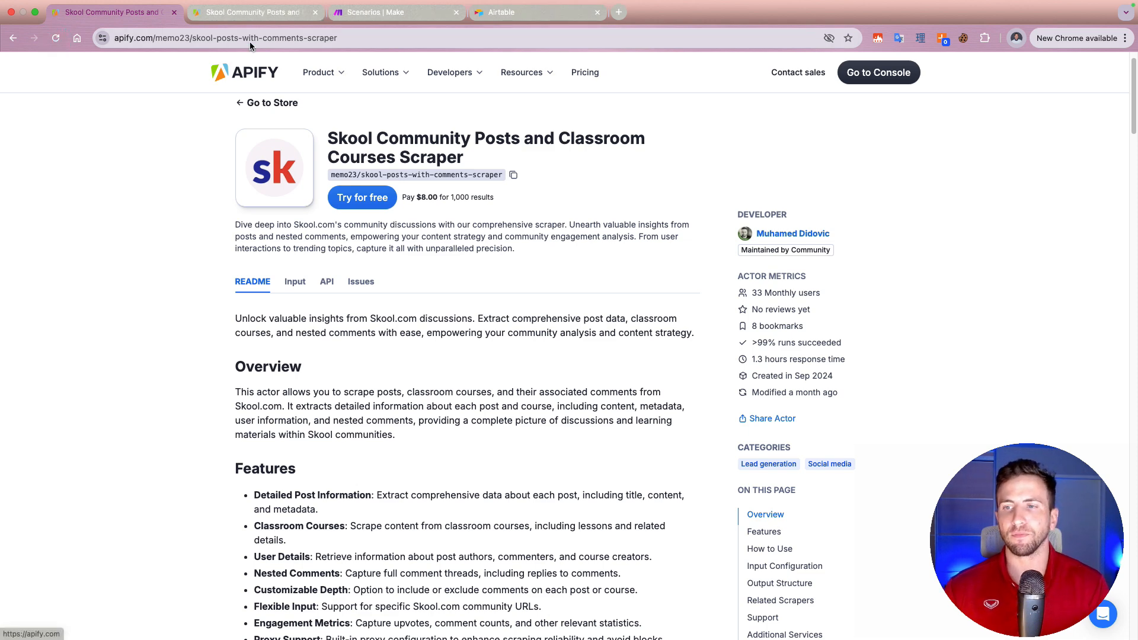
pyautogui.click(251, 14)
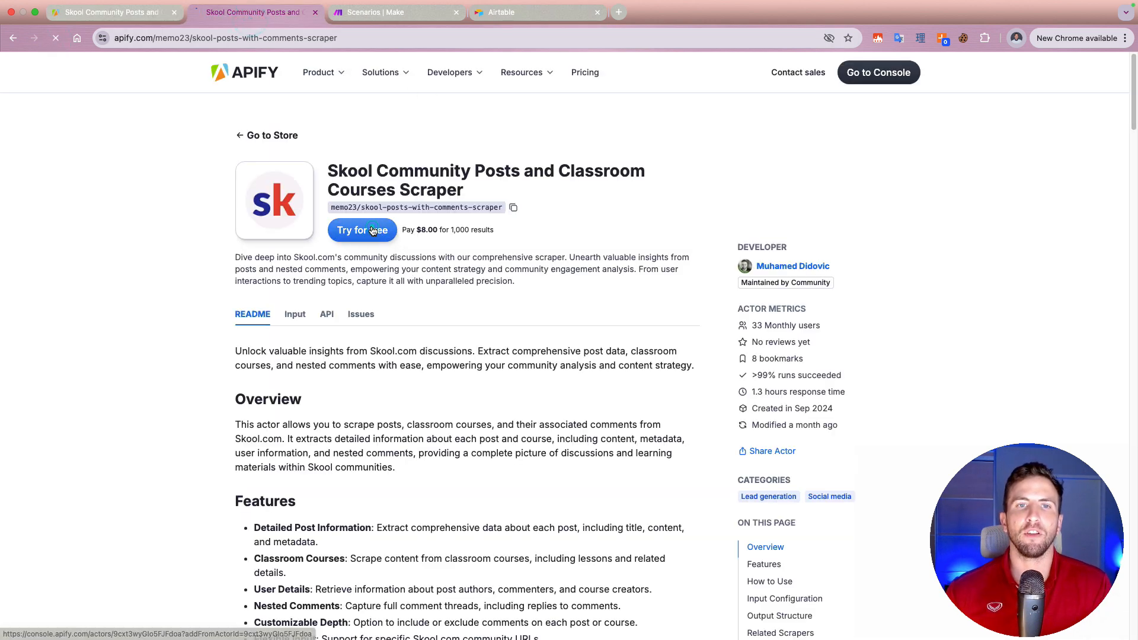
pyautogui.click(379, 232)
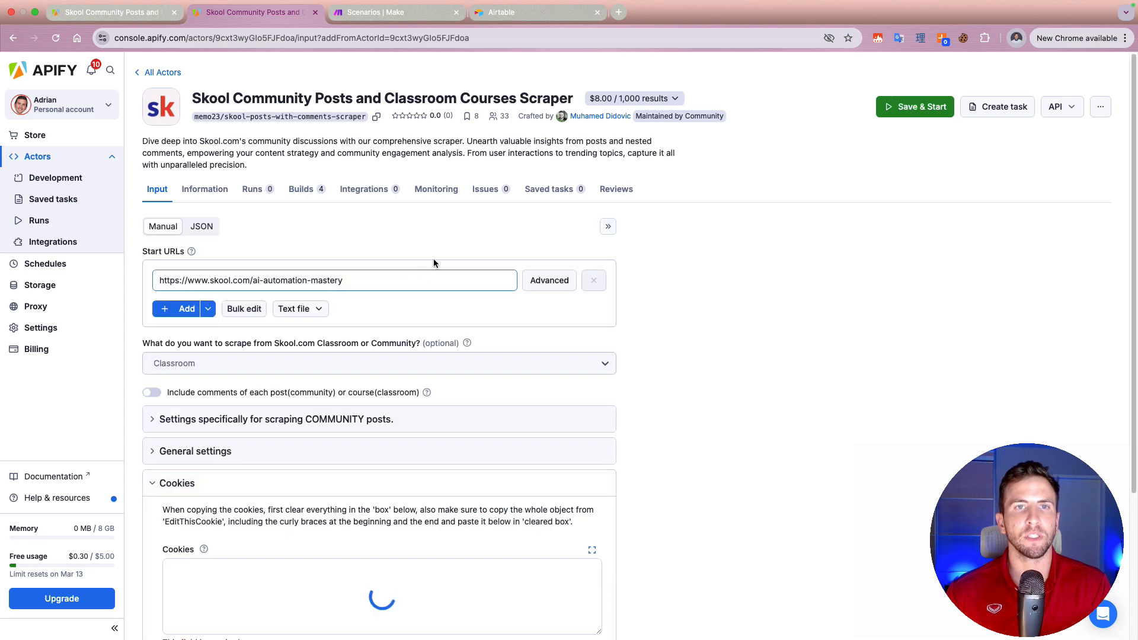
# Step: Open Skool in a new browser tab and switch to the Cant Stop Freelance community
pyautogui.click(619, 13)
pyautogui.write('skool.com/scaling-school')
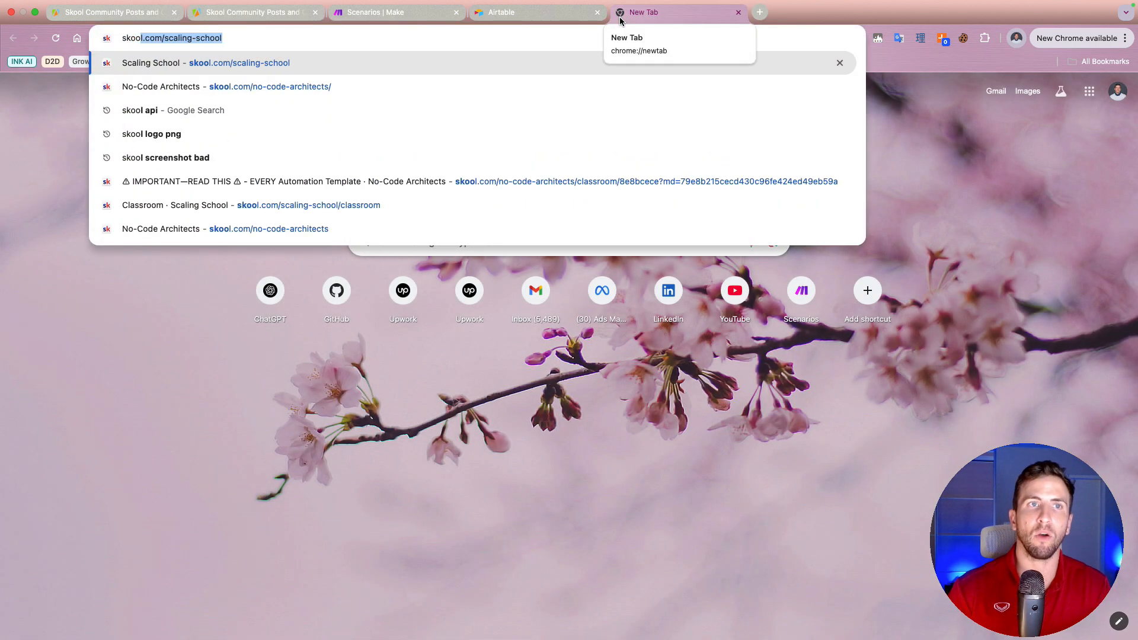
pyautogui.press('Return')
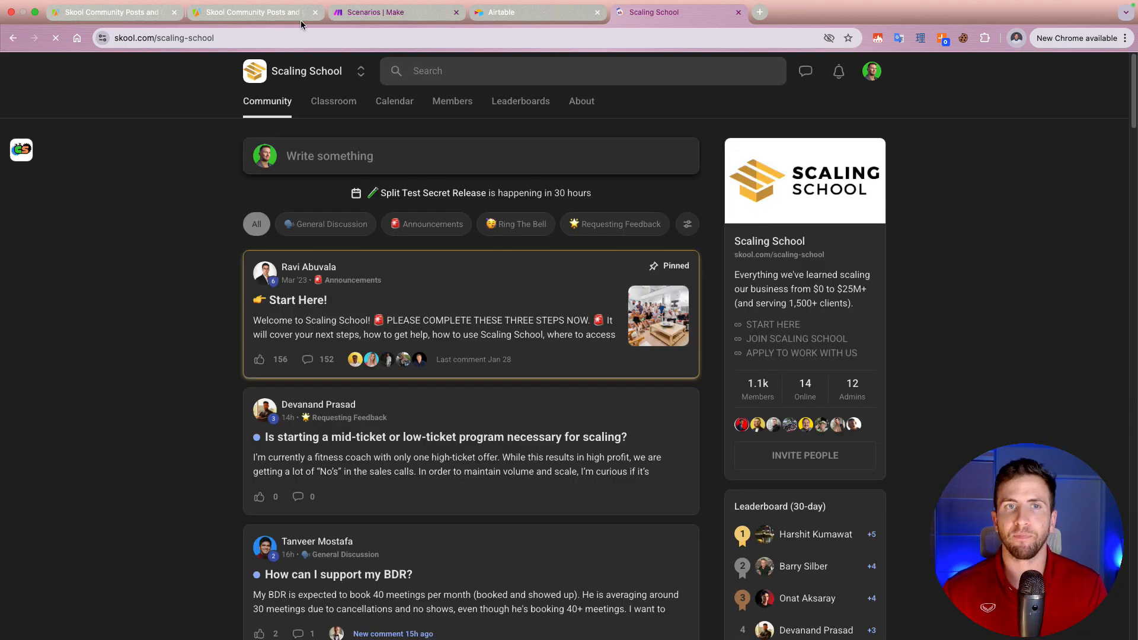
pyautogui.click(361, 70)
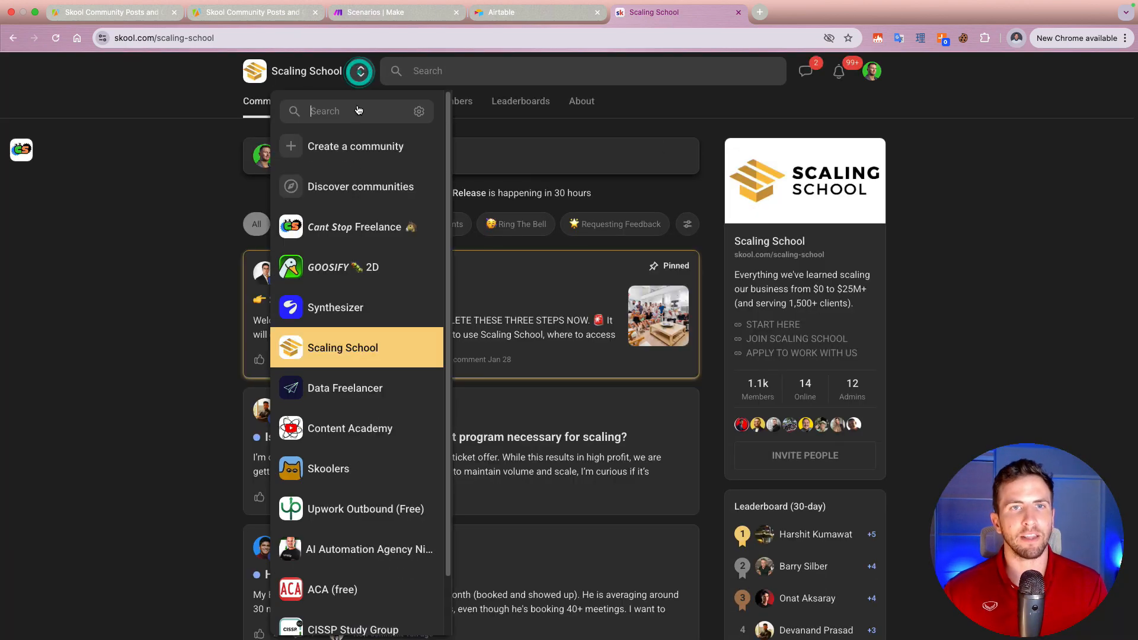
pyautogui.click(335, 233)
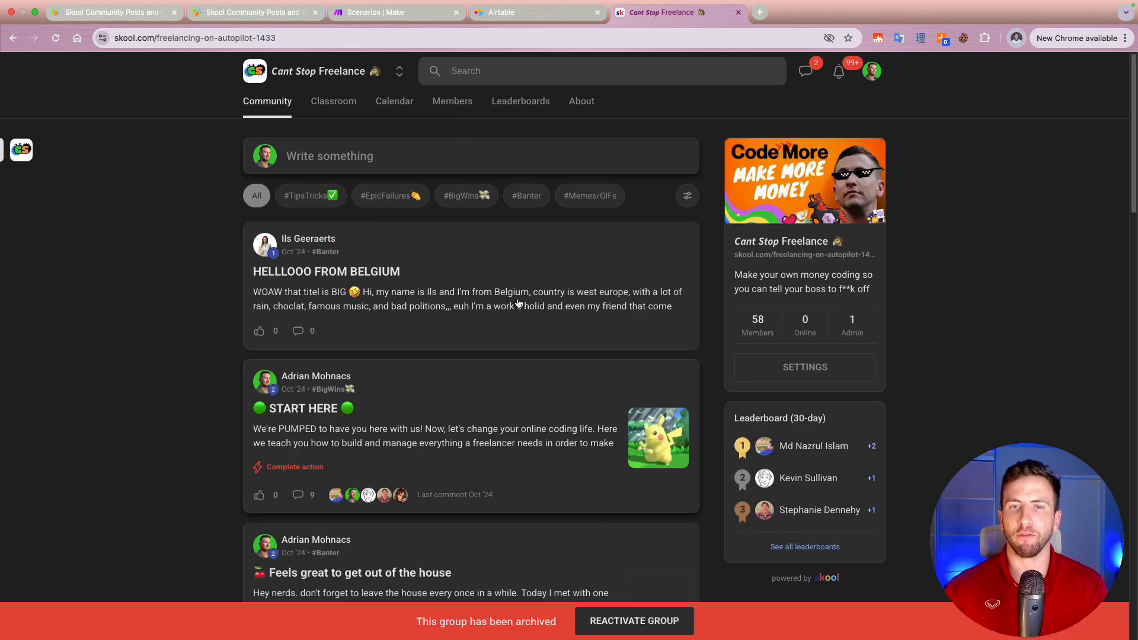
pyautogui.click(286, 37)
pyautogui.press('super+c')
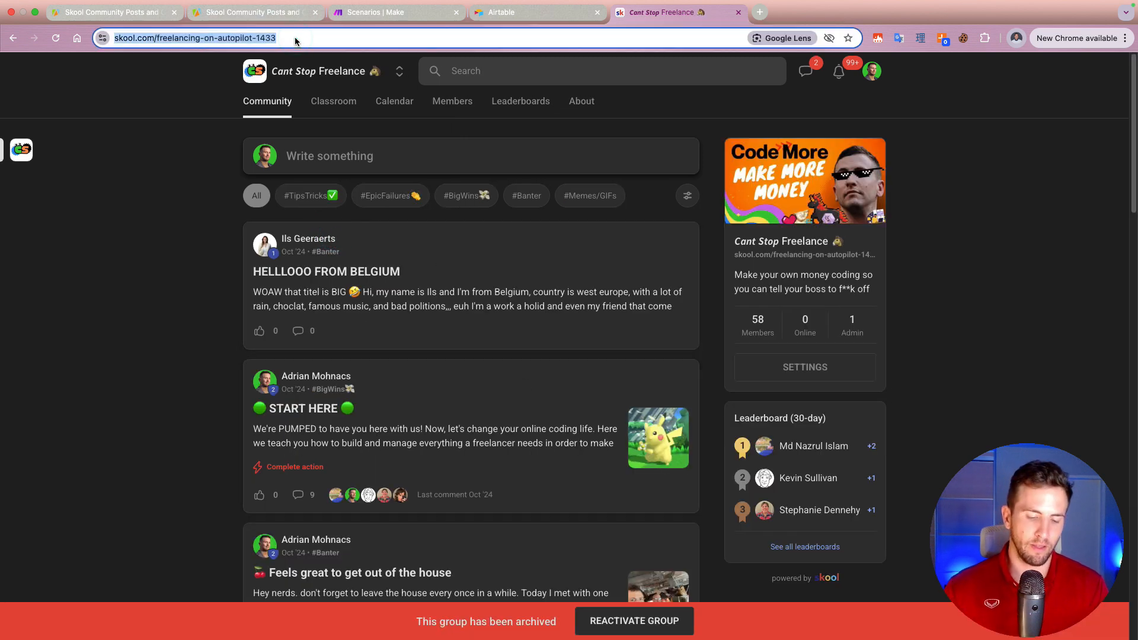
pyautogui.click(255, 12)
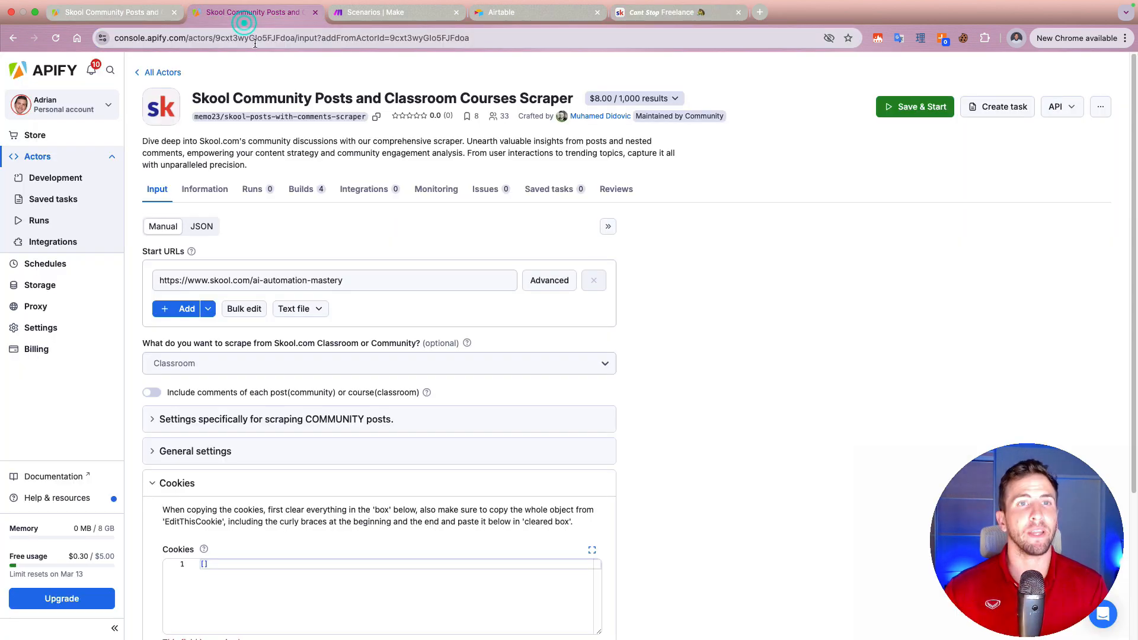
pyautogui.click(321, 282)
pyautogui.press('super+a')
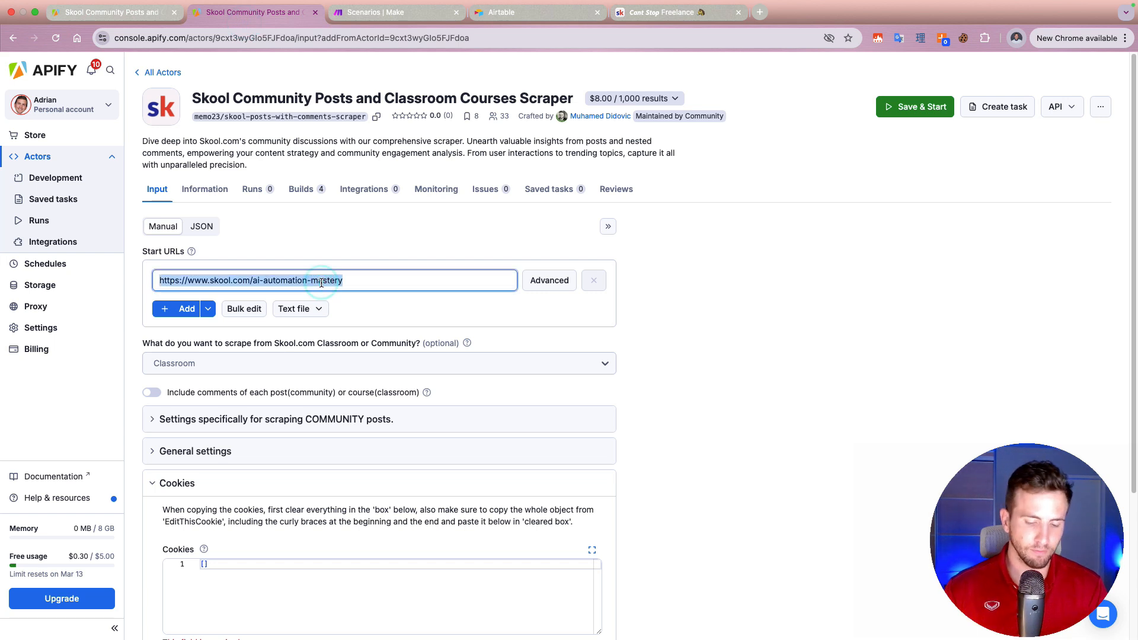
pyautogui.press('super+v')
# Step: Set the Actor to scrape the Community instead of the Classroom
pyautogui.click(295, 357)
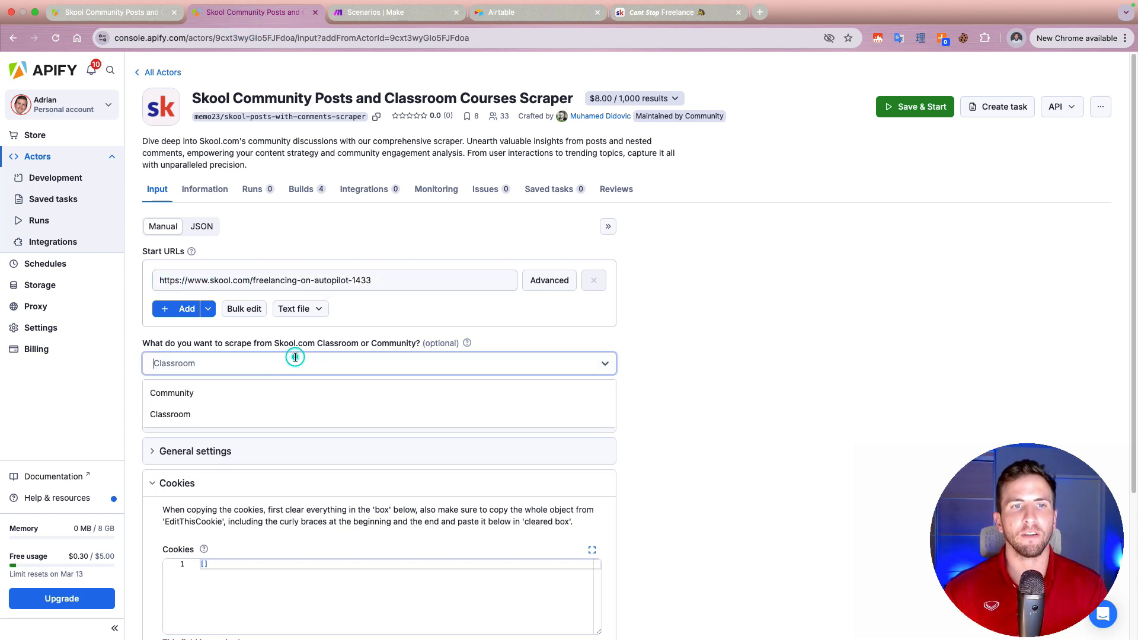
pyautogui.click(208, 393)
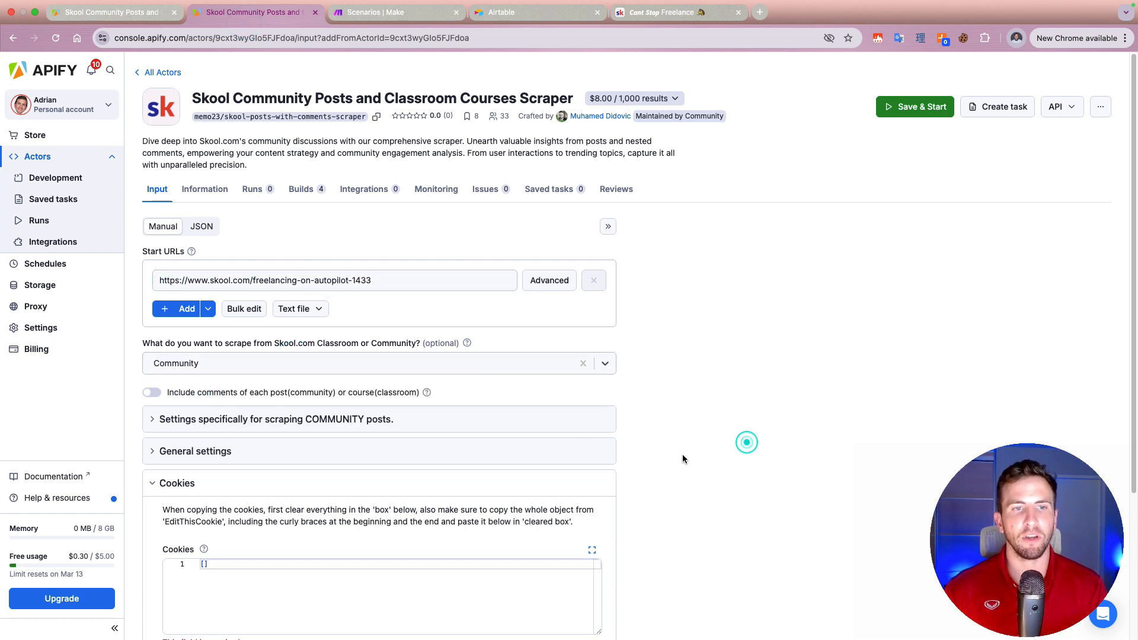
pyautogui.scroll(-2, 682, 456)
# Step: Open the Cookie-Editor extension's Chrome Web Store page from the scraper's README and look it over
pyautogui.click(684, 14)
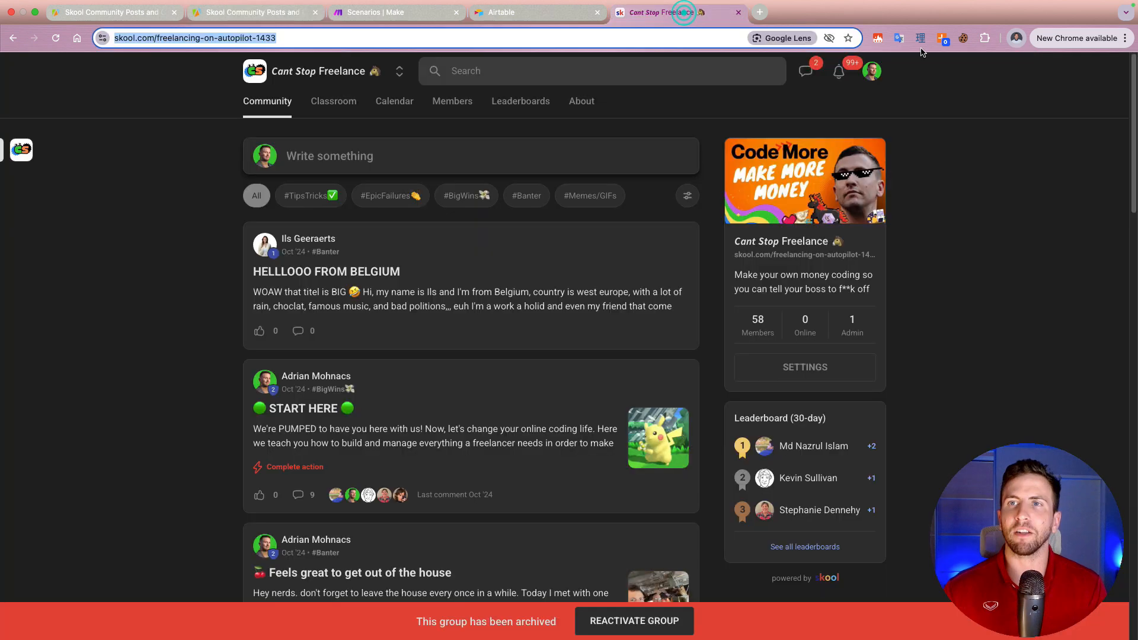
pyautogui.click(82, 8)
pyautogui.scroll(-6, 319, 440)
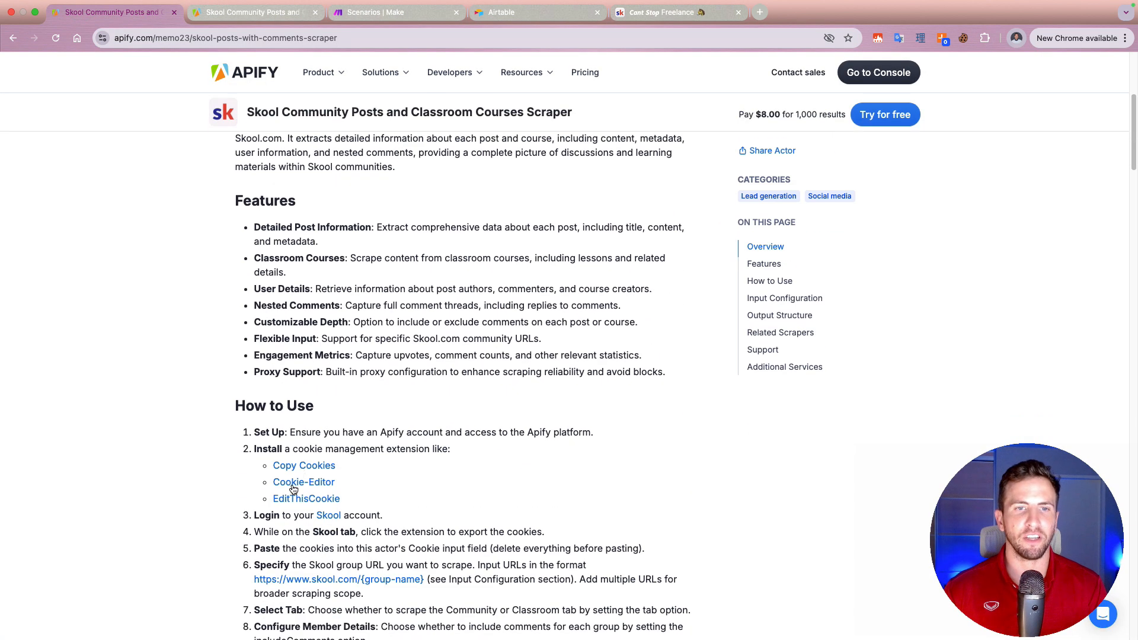
pyautogui.click(292, 487)
pyautogui.scroll(-1, 758, 323)
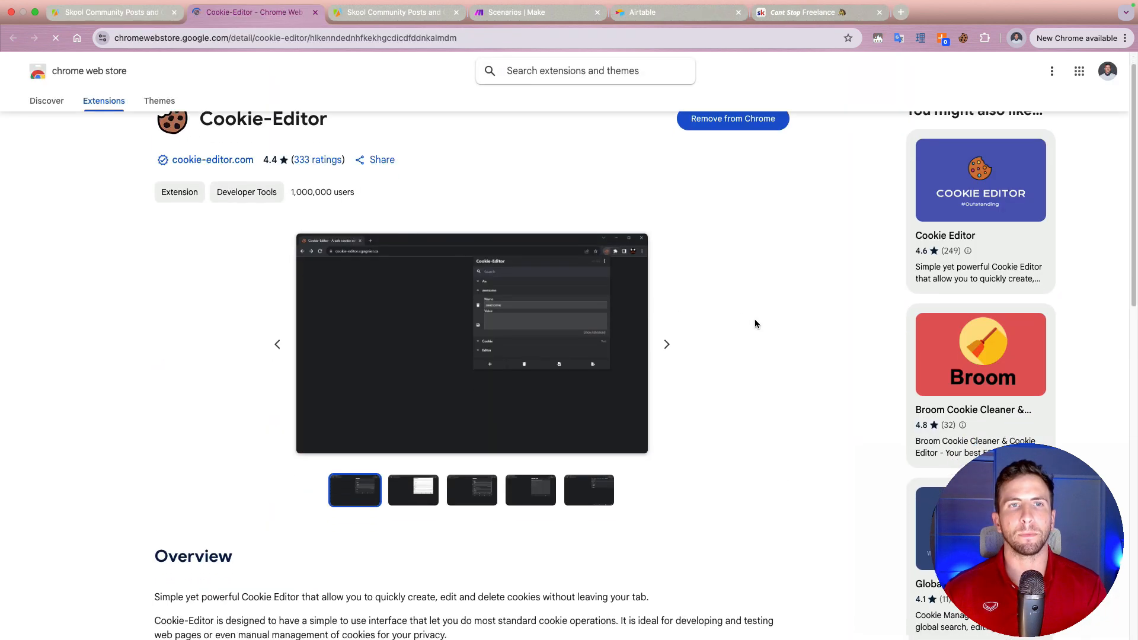
# Step: Return to the scraper's README and read the How to Use instructions on cookies, group URL, tab selection and comments
pyautogui.click(66, 12)
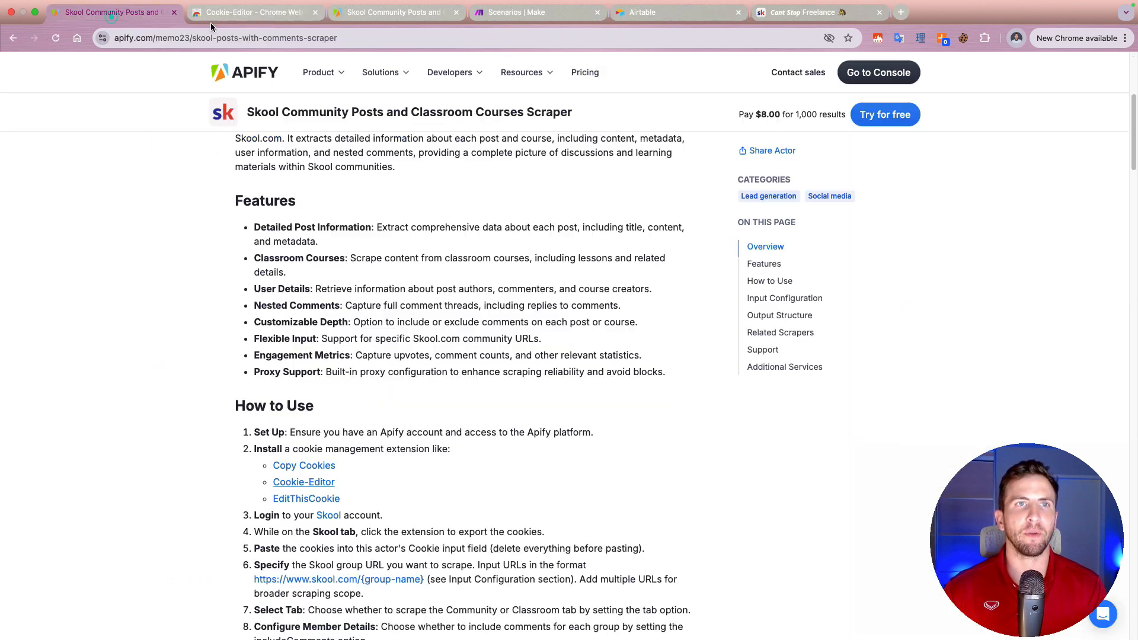
pyautogui.scroll(-3, 585, 386)
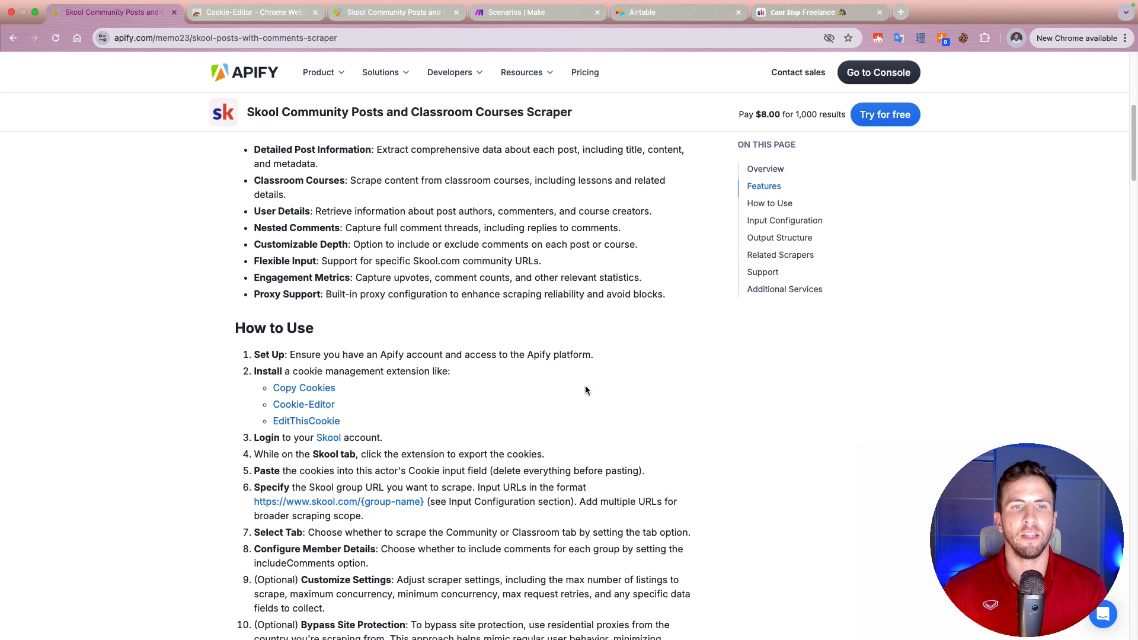
pyautogui.scroll(-2, 586, 386)
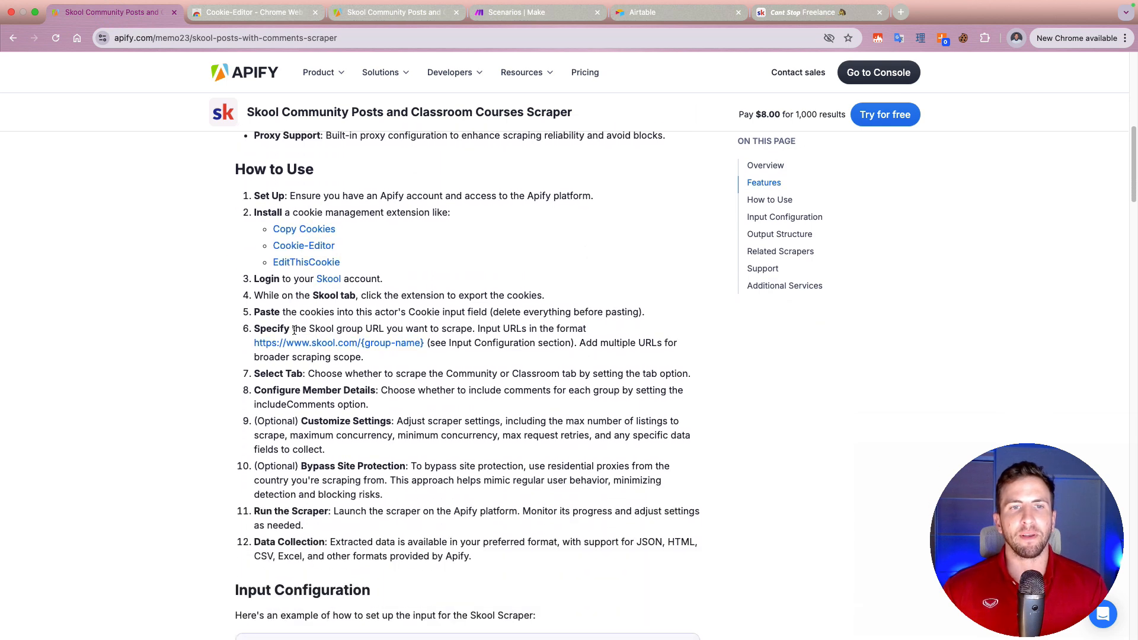
pyautogui.moveTo(402, 374); pyautogui.dragTo(578, 398)
pyautogui.click(575, 406)
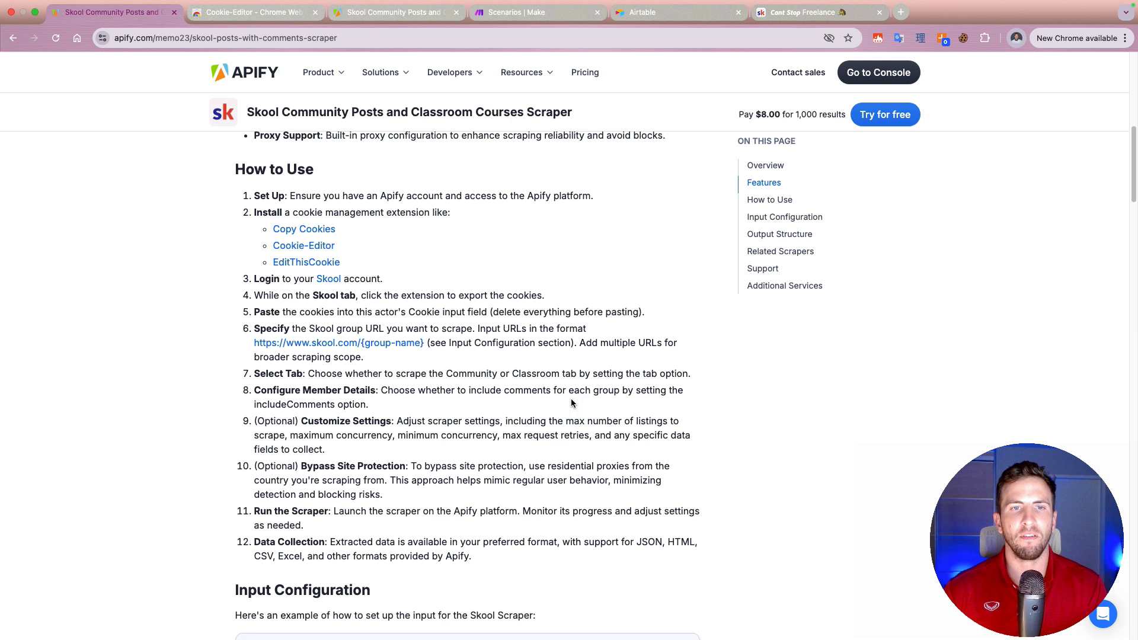
pyautogui.scroll(-1, 571, 399)
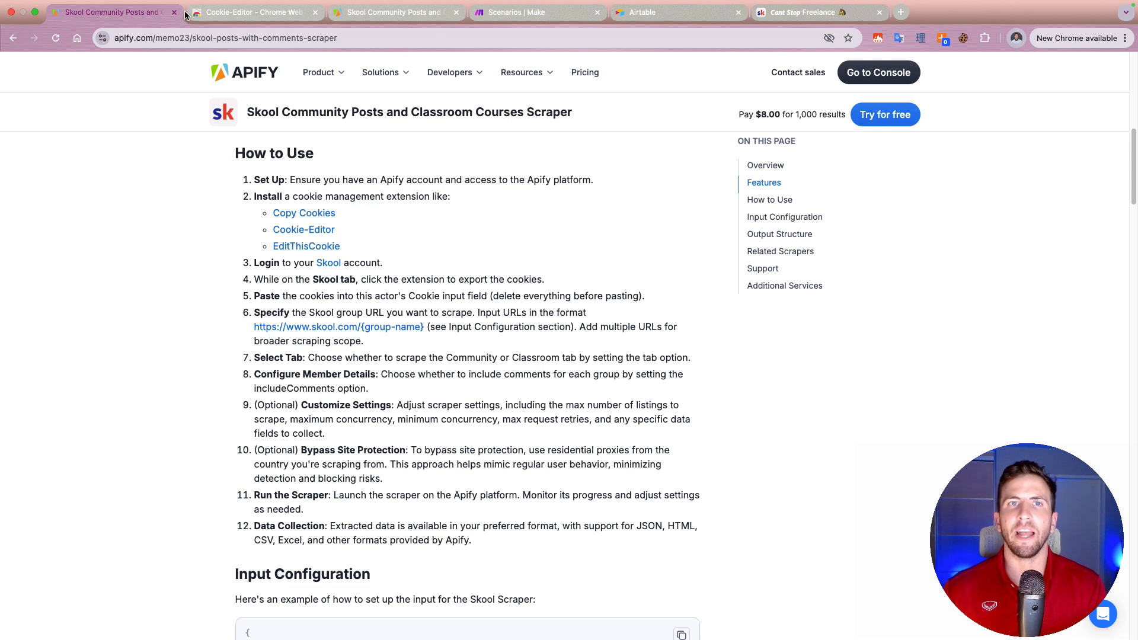
# Step: Switch to the Skool community page and allow Cookie-Editor to read the cookies for this site only
pyautogui.click(393, 19)
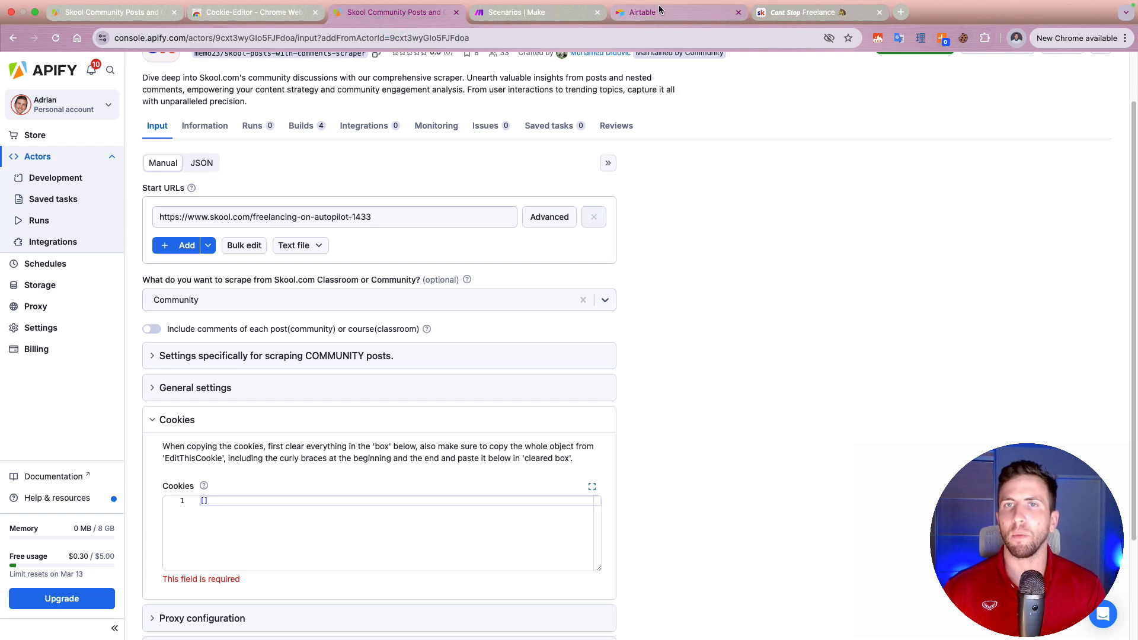
pyautogui.click(827, 18)
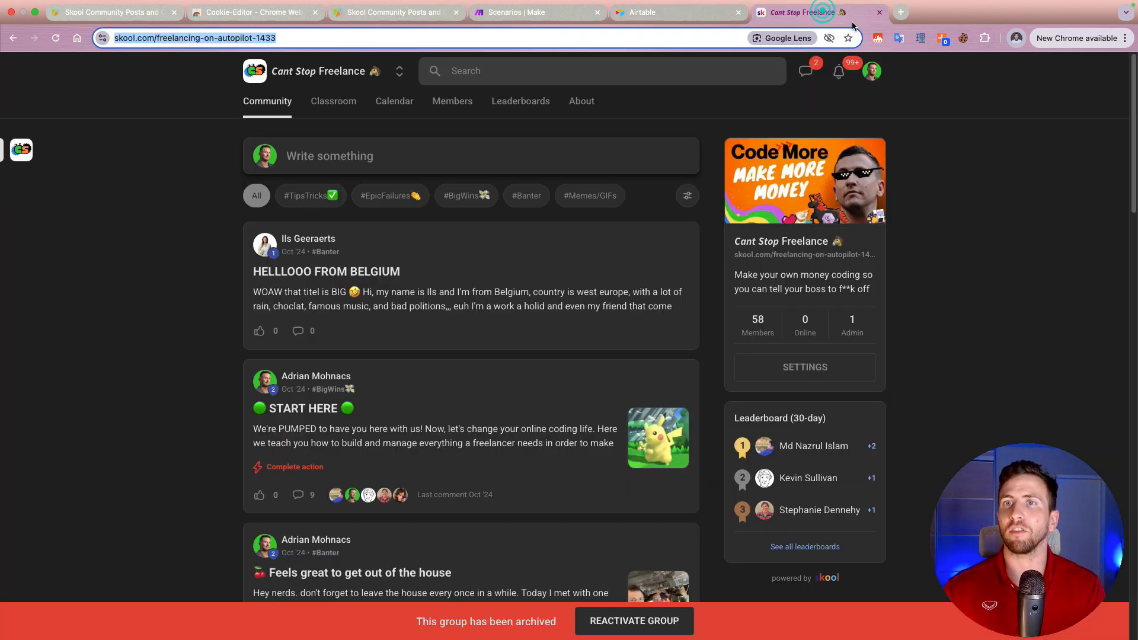
pyautogui.click(965, 38)
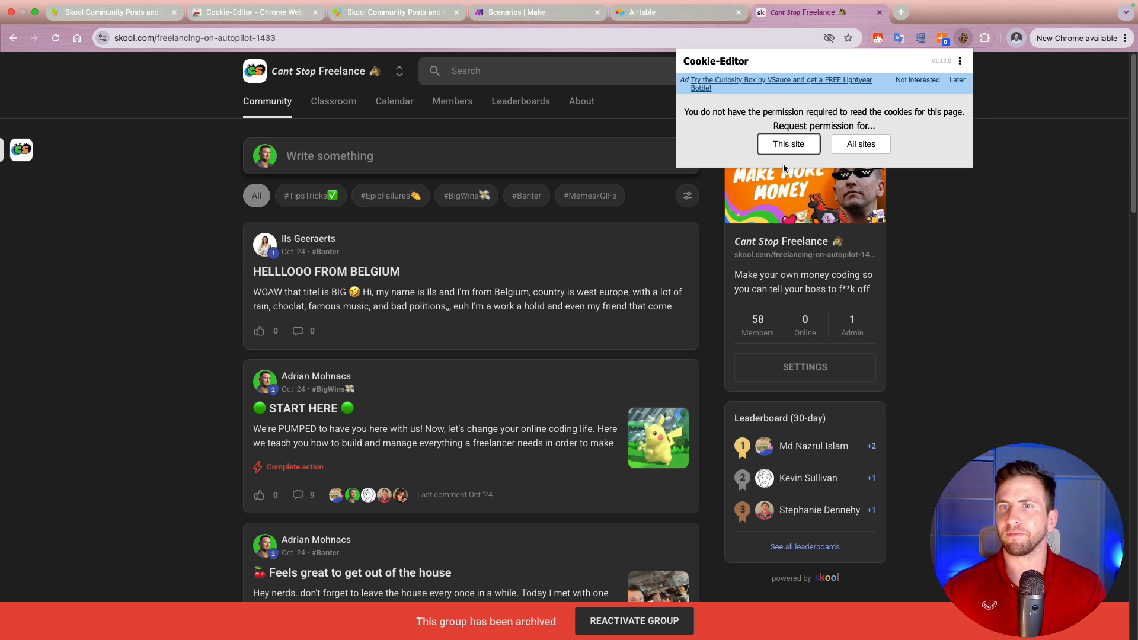
pyautogui.click(790, 148)
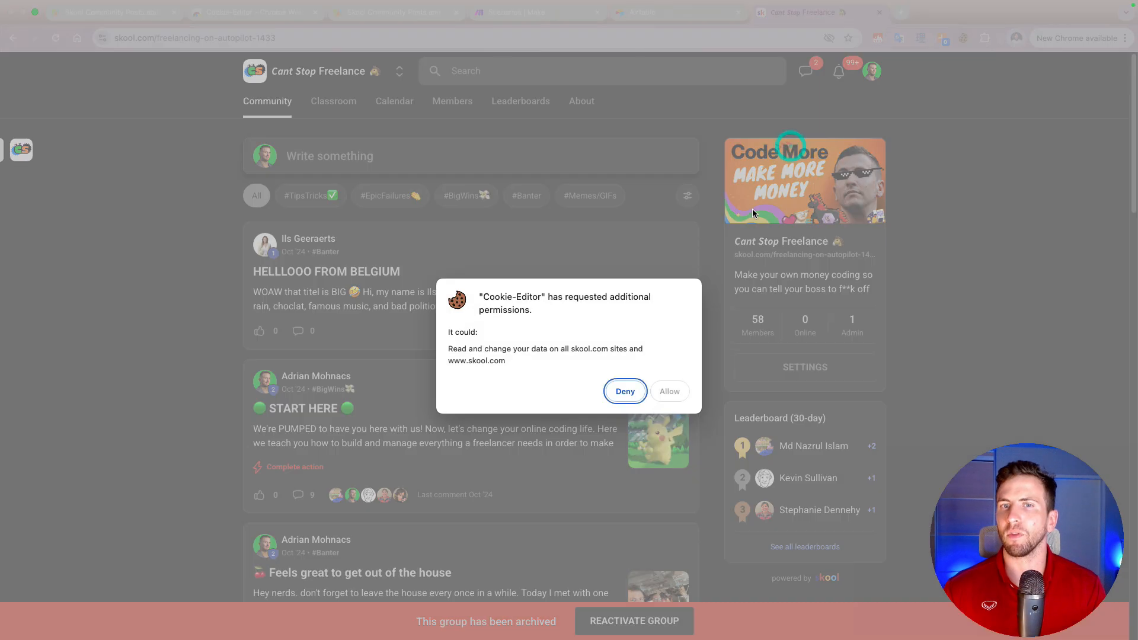
pyautogui.click(668, 392)
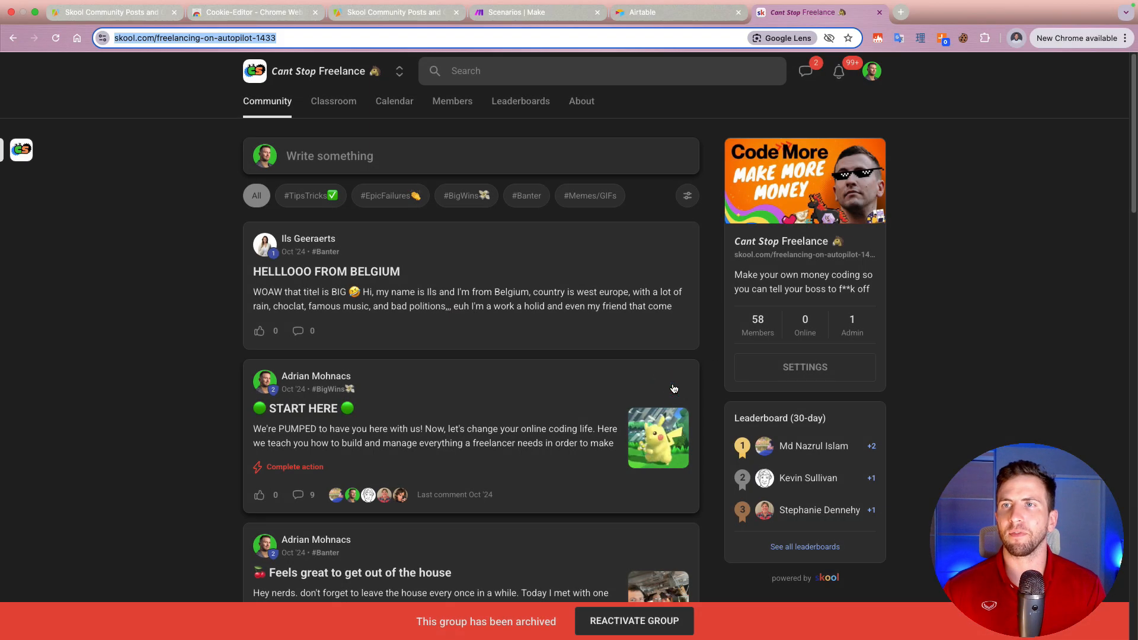
# Step: Export the Skool page's cookies from Cookie-Editor to the clipboard as a Header String
pyautogui.click(962, 40)
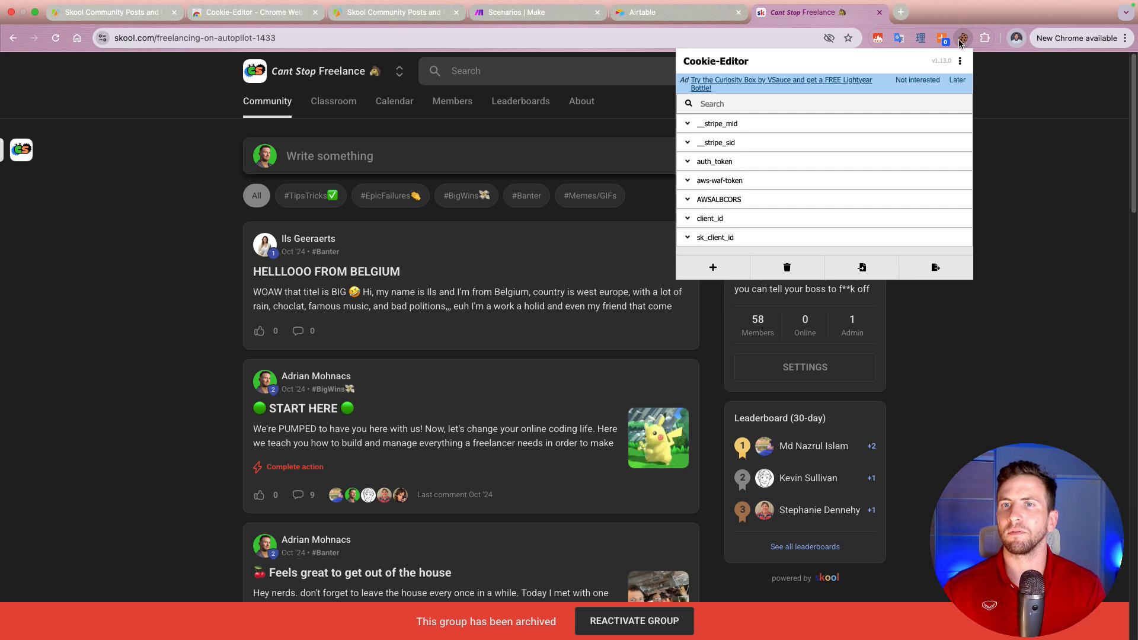
pyautogui.click(913, 267)
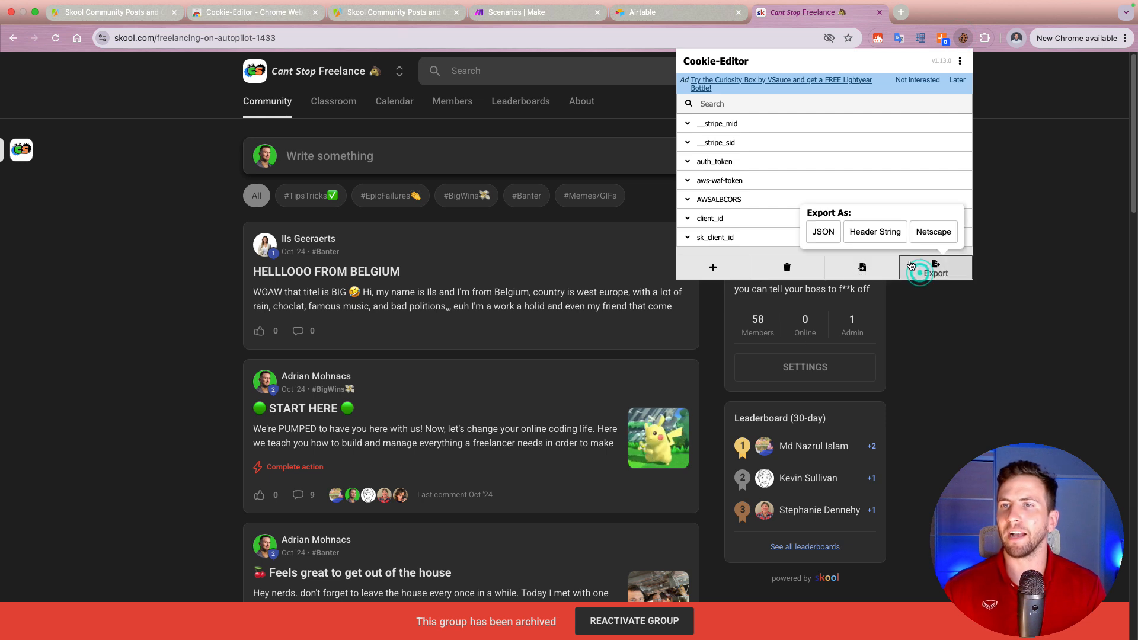
pyautogui.click(875, 232)
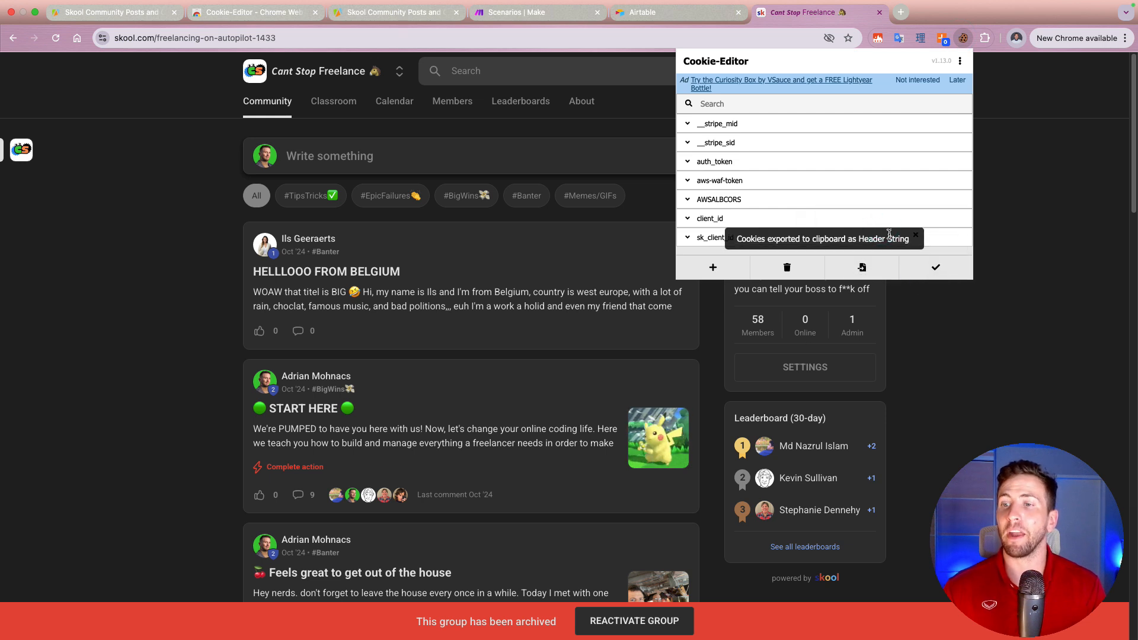
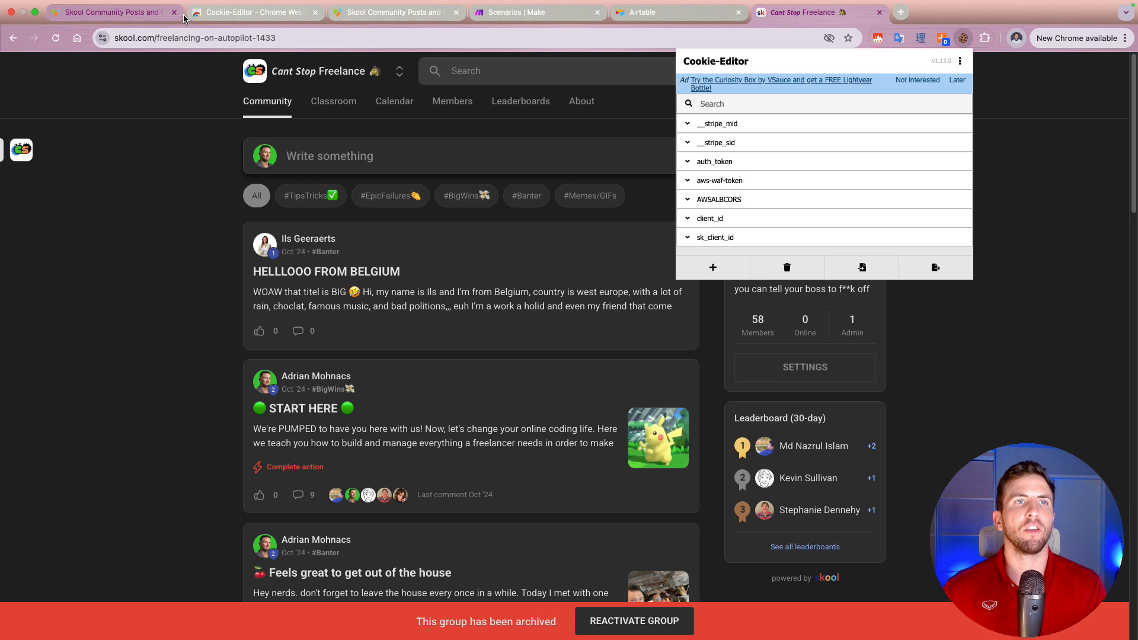
# Step: Return to the scraper's input form and paste the exported cookies as a quoted string inside the square brackets of its Cookies field
pyautogui.click(374, 13)
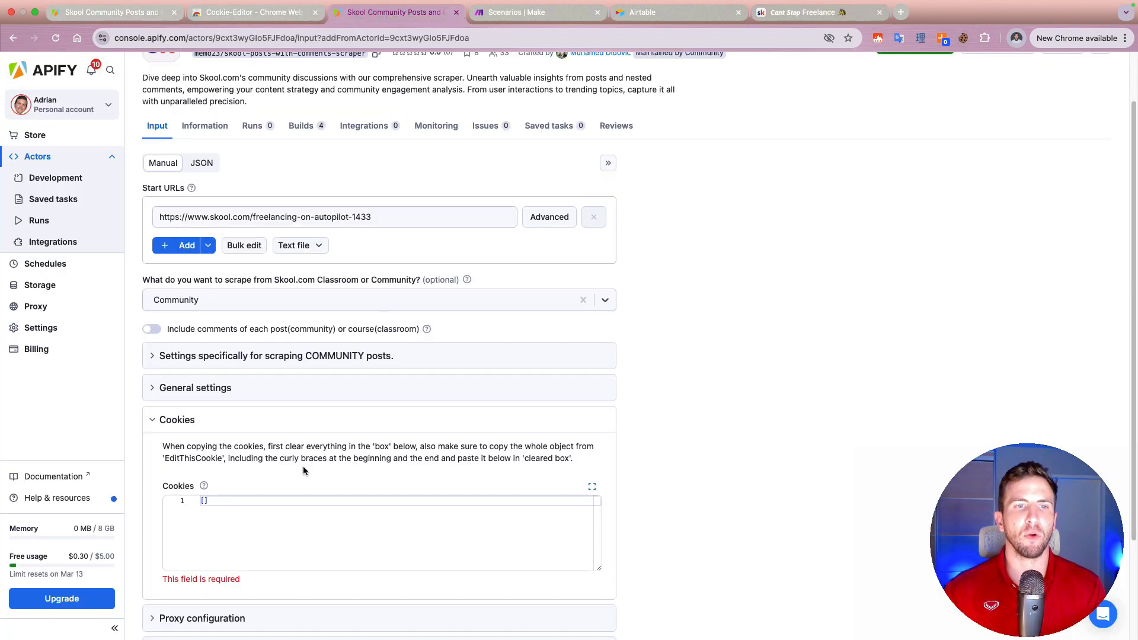
pyautogui.scroll(-2, 304, 471)
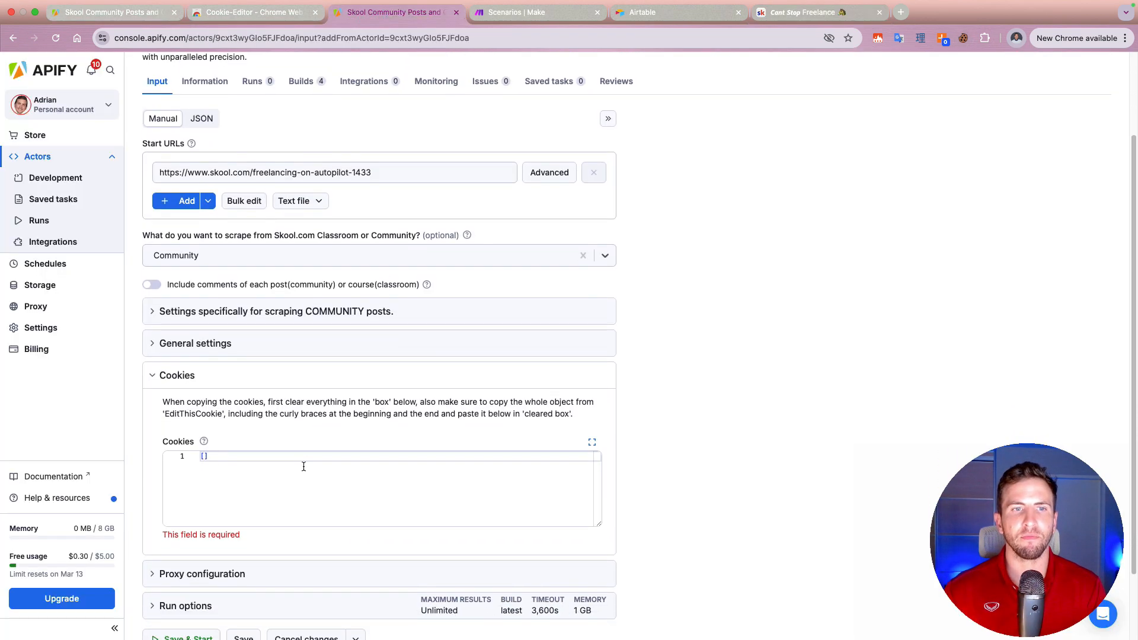
pyautogui.click(290, 455)
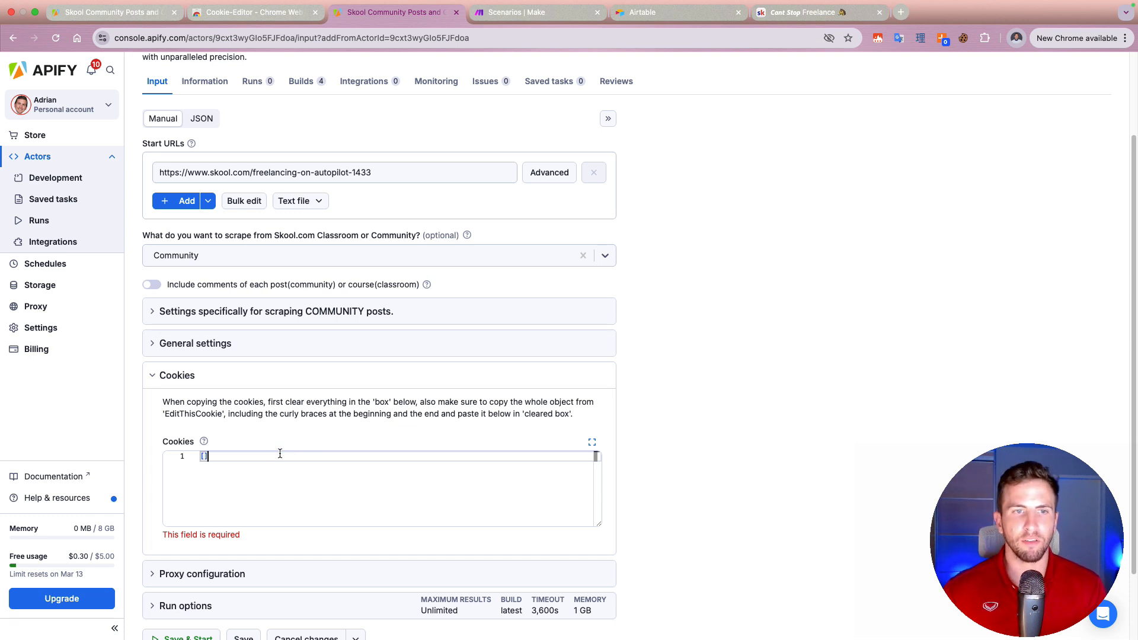
pyautogui.press('Return')
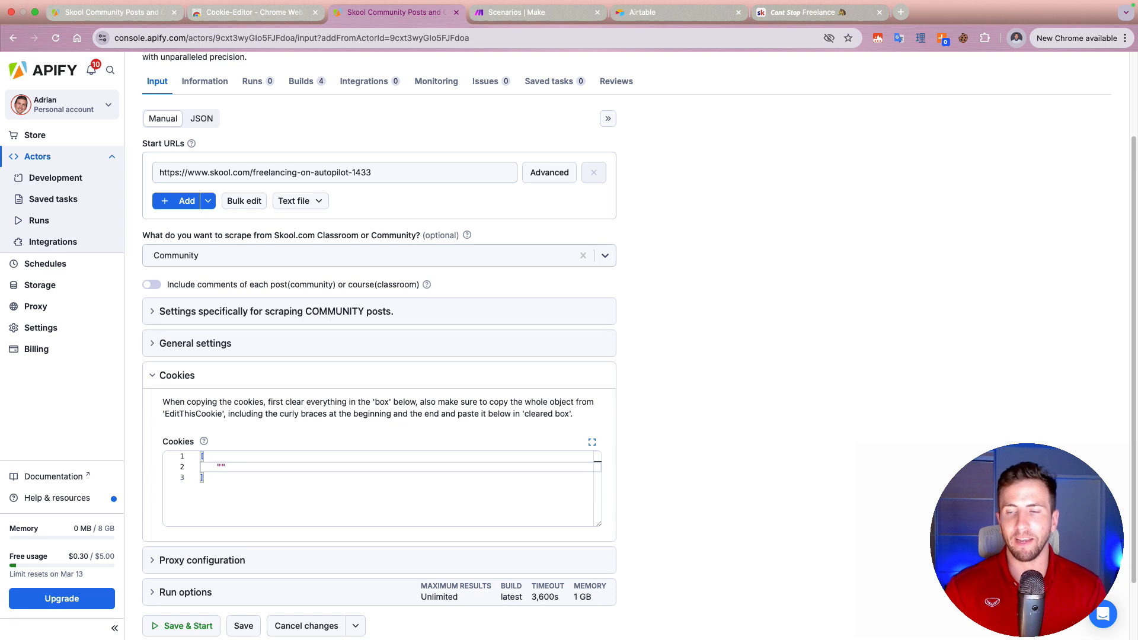
pyautogui.press('super+v')
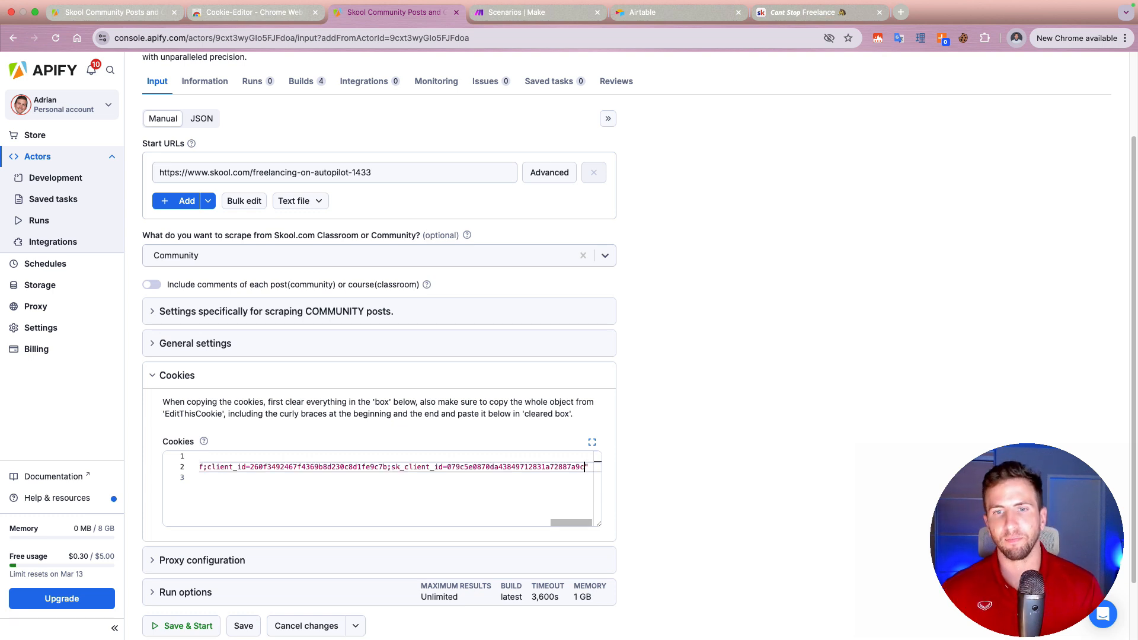
pyautogui.press('Right')
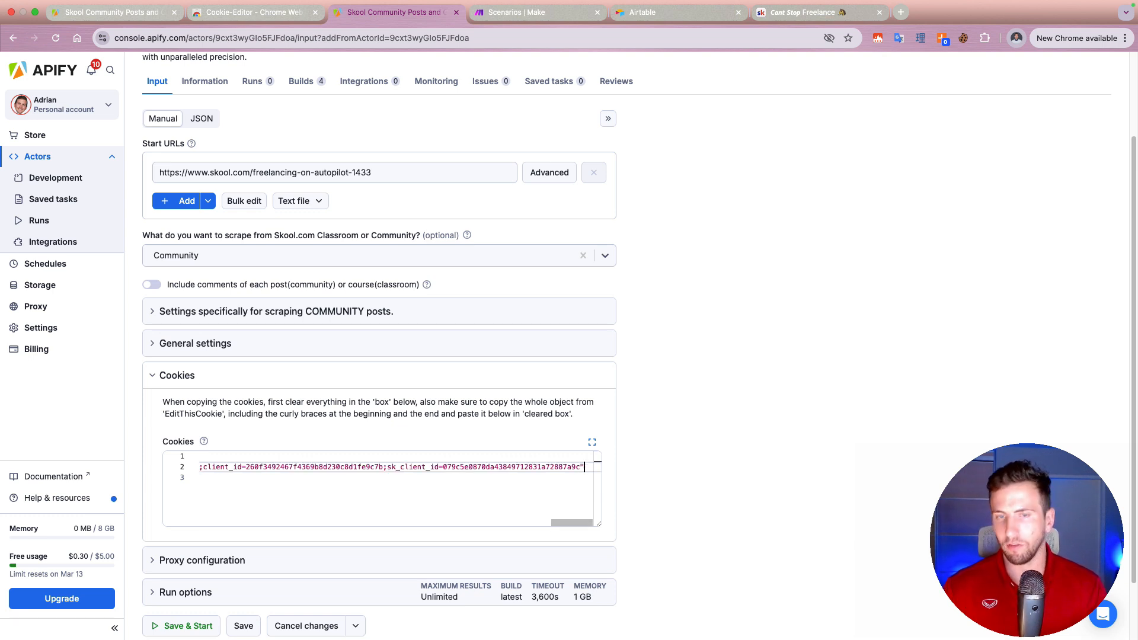
pyautogui.press('Down')
pyautogui.press('Up')
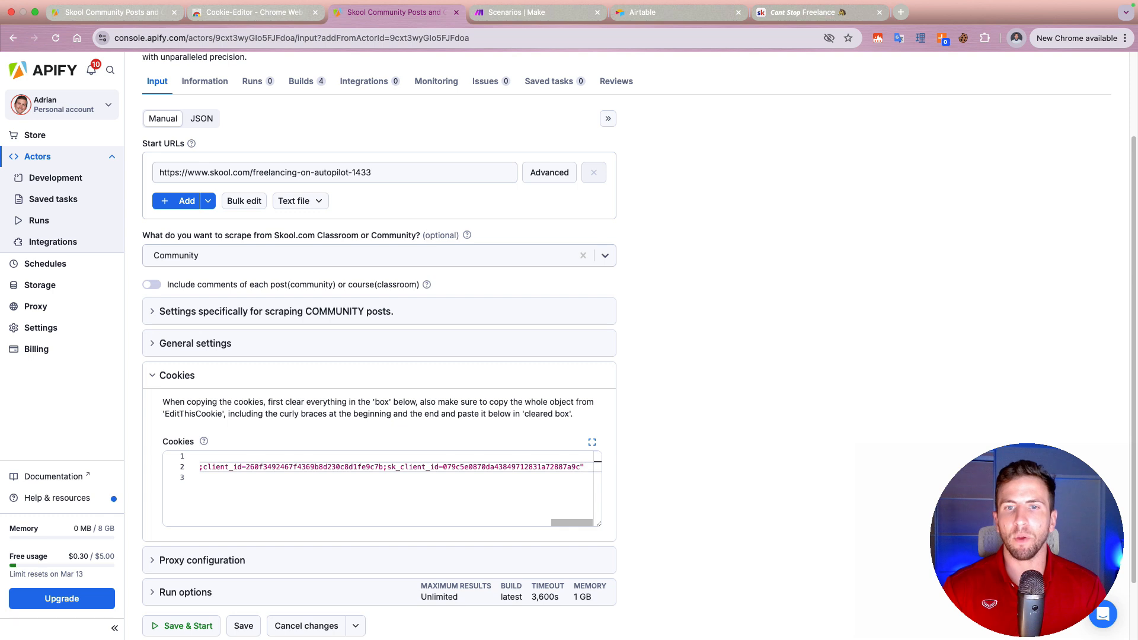
pyautogui.press('Down')
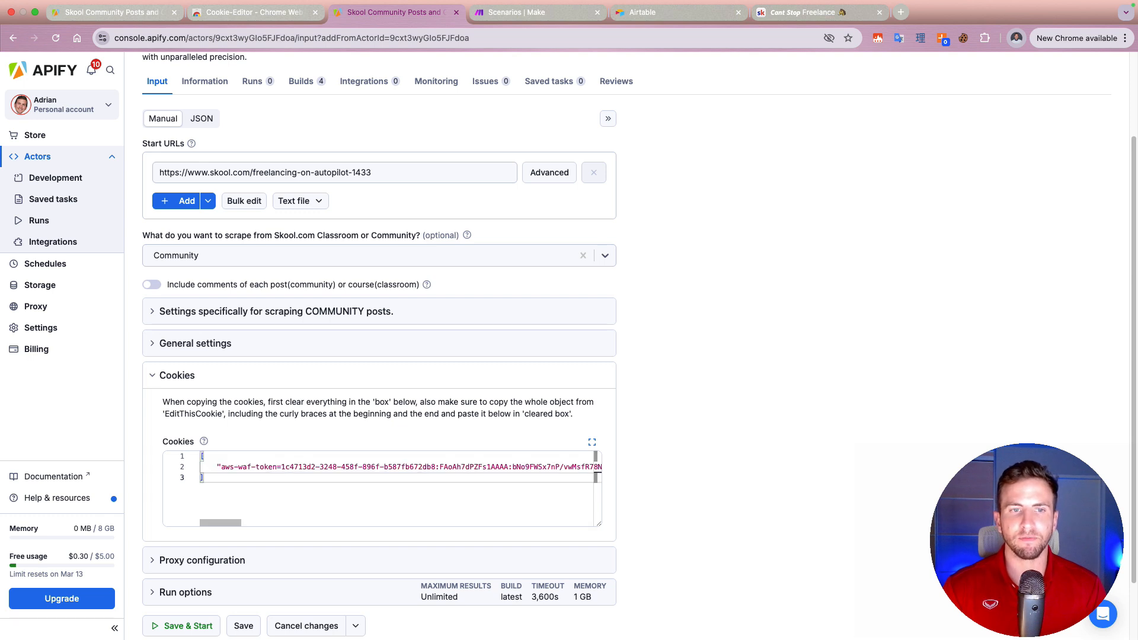
pyautogui.press('Up')
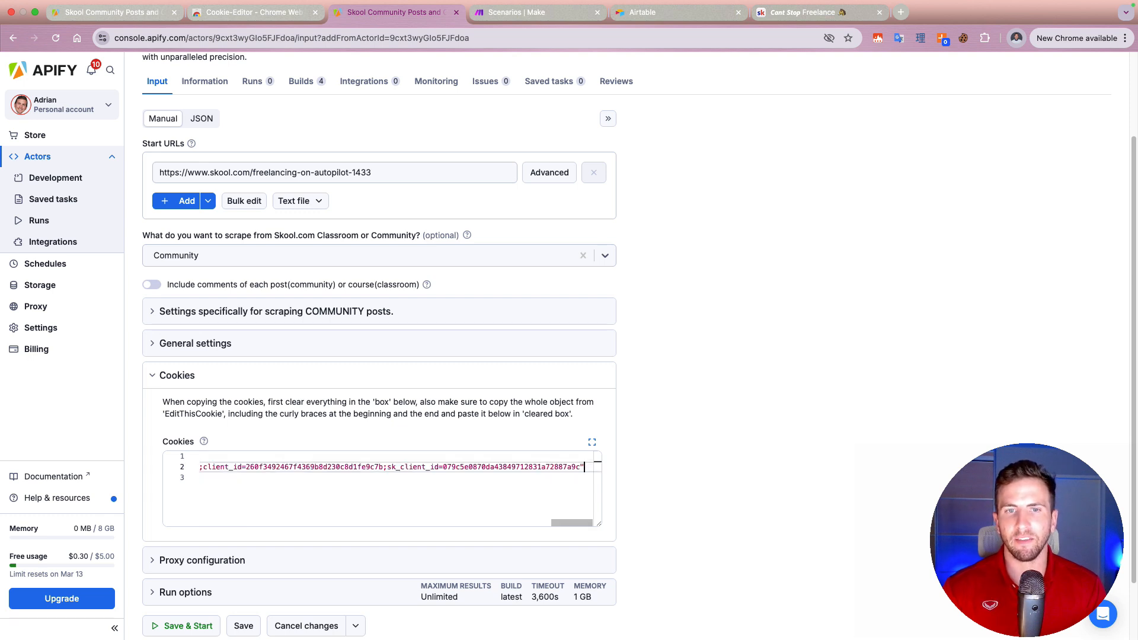
pyautogui.tripleClick(579, 468)
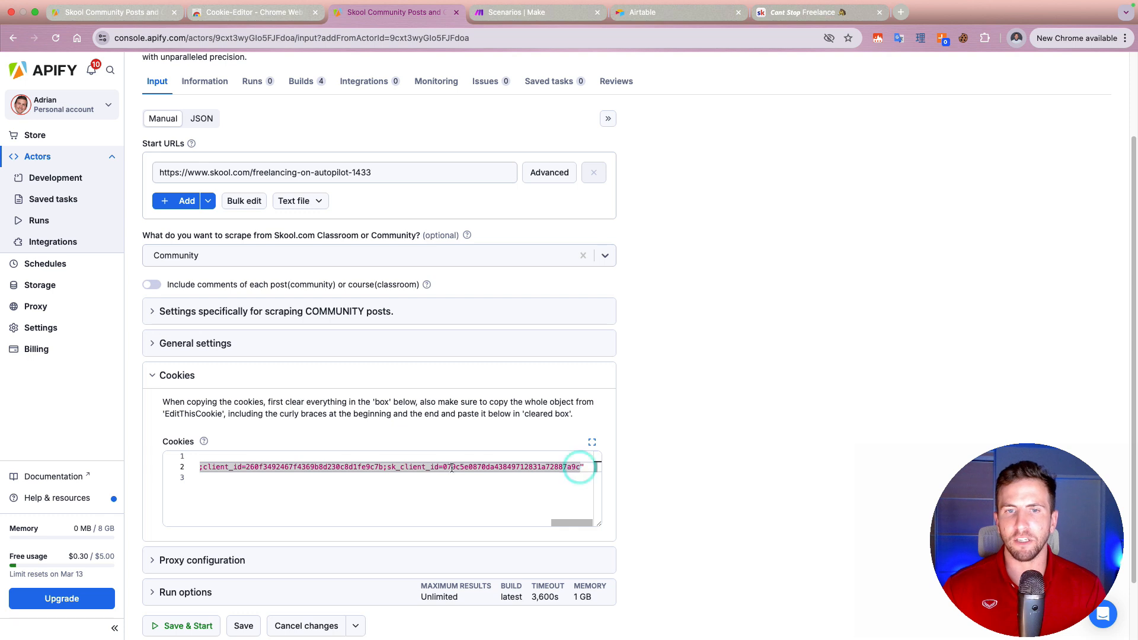
pyautogui.click(442, 467)
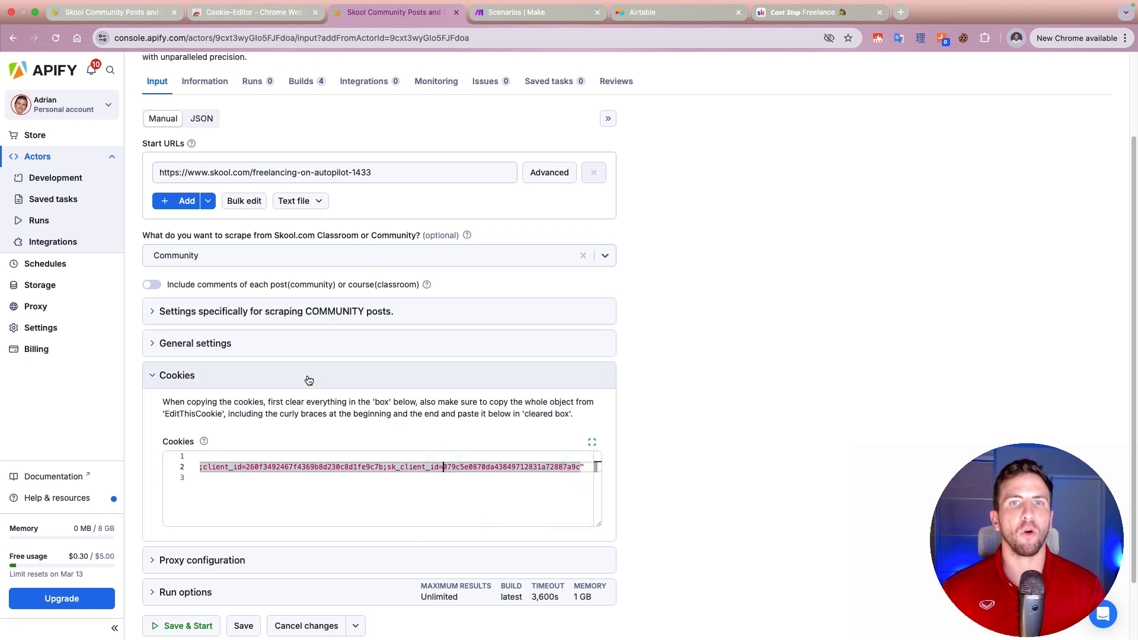
# Step: Save and start the scraper run, and open the integration setup from the run's page
pyautogui.click(184, 626)
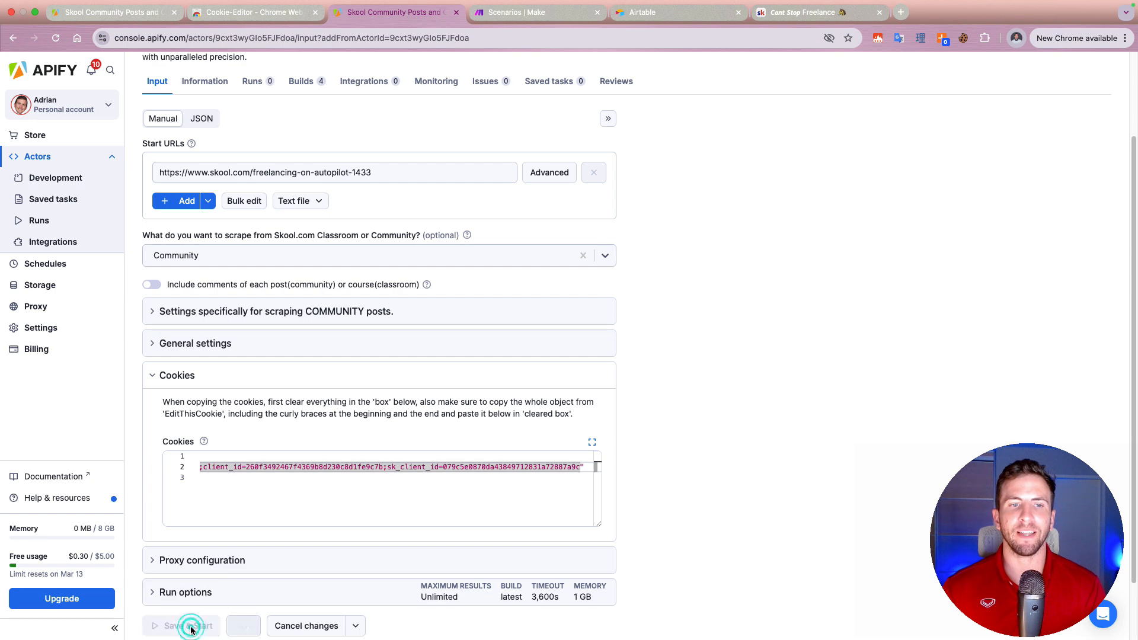
pyautogui.click(451, 462)
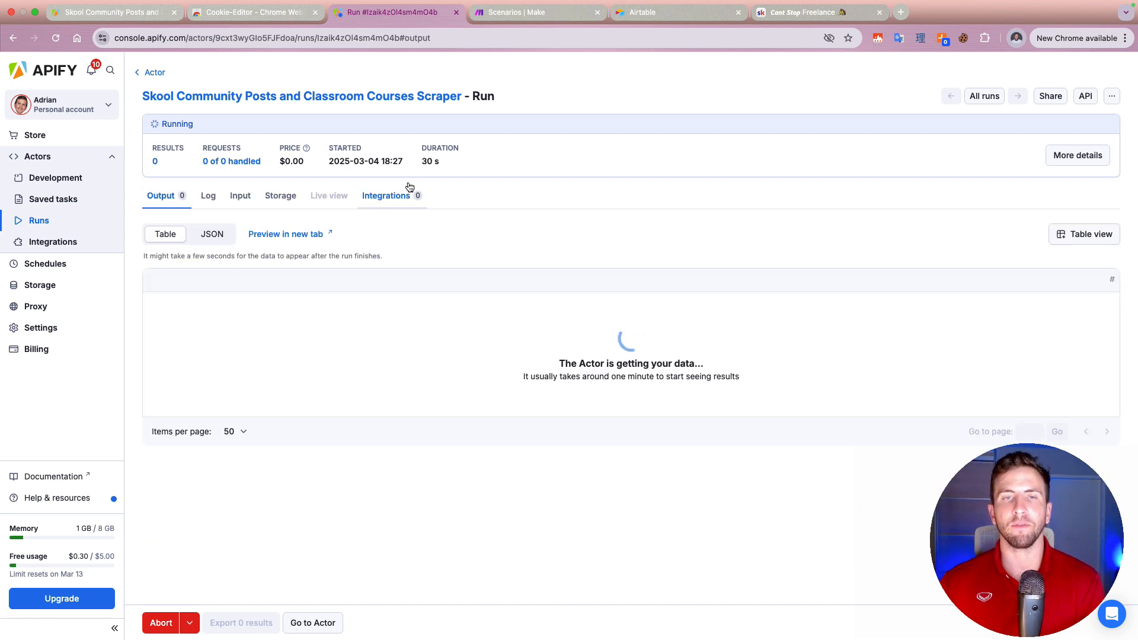
pyautogui.click(398, 197)
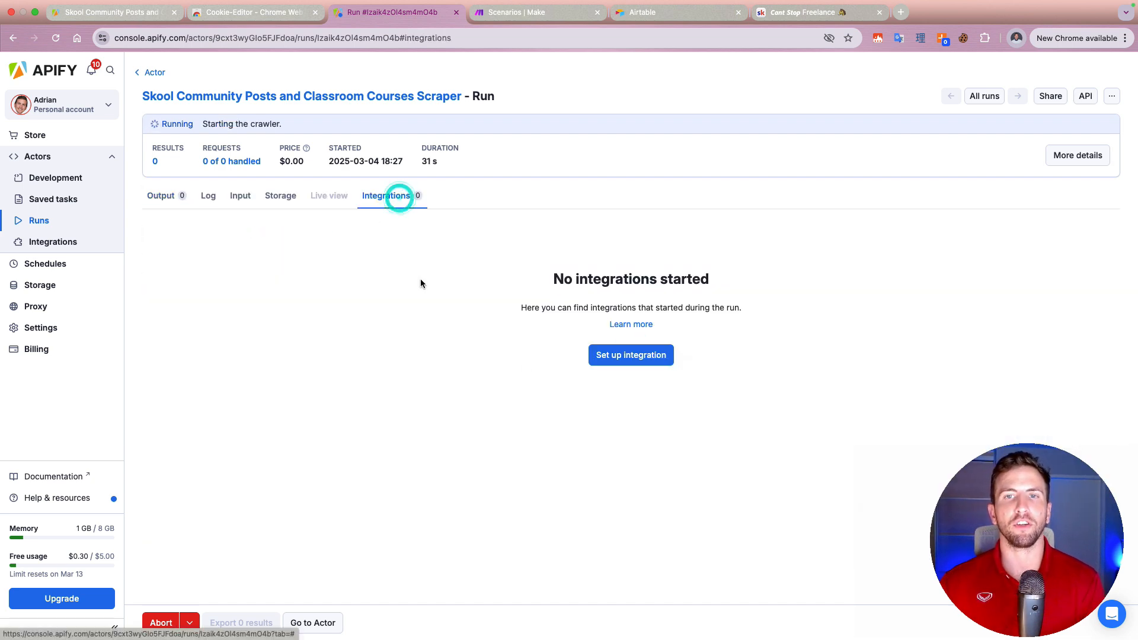
pyautogui.click(605, 363)
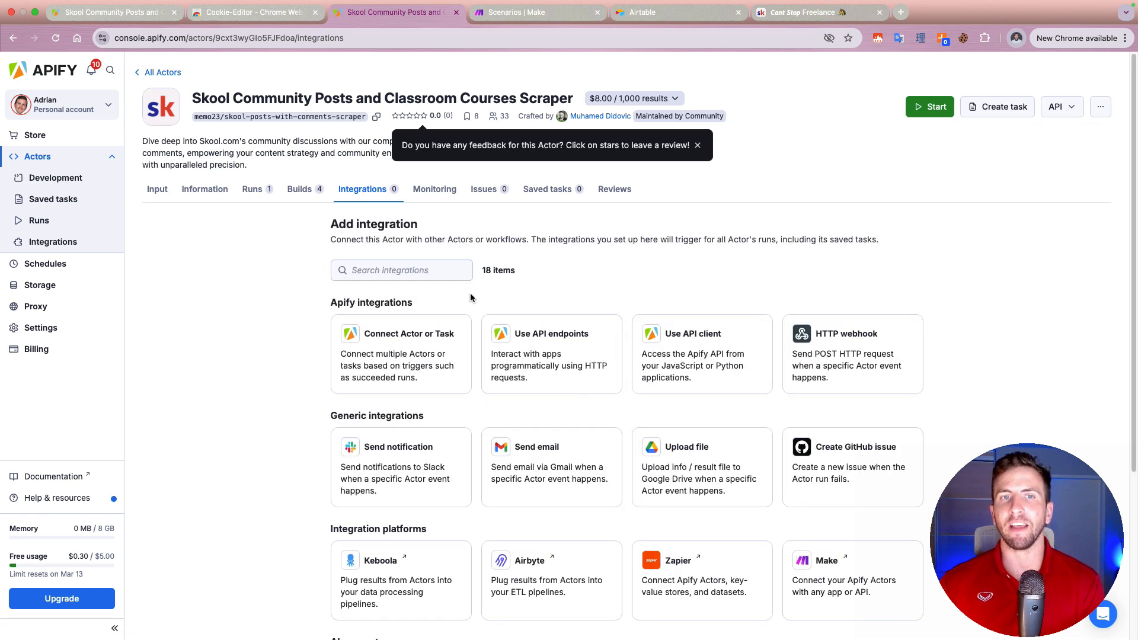
# Step: Search the scraper's available integrations for "make" and open the Make integration
pyautogui.click(434, 278)
pyautogui.write('make')
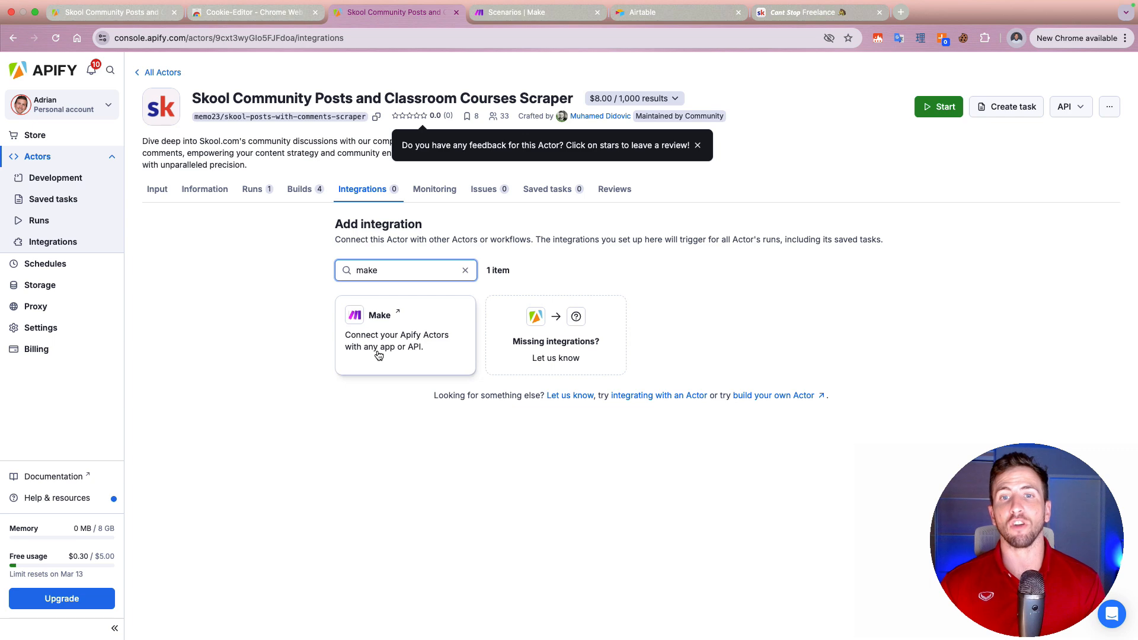
pyautogui.click(378, 354)
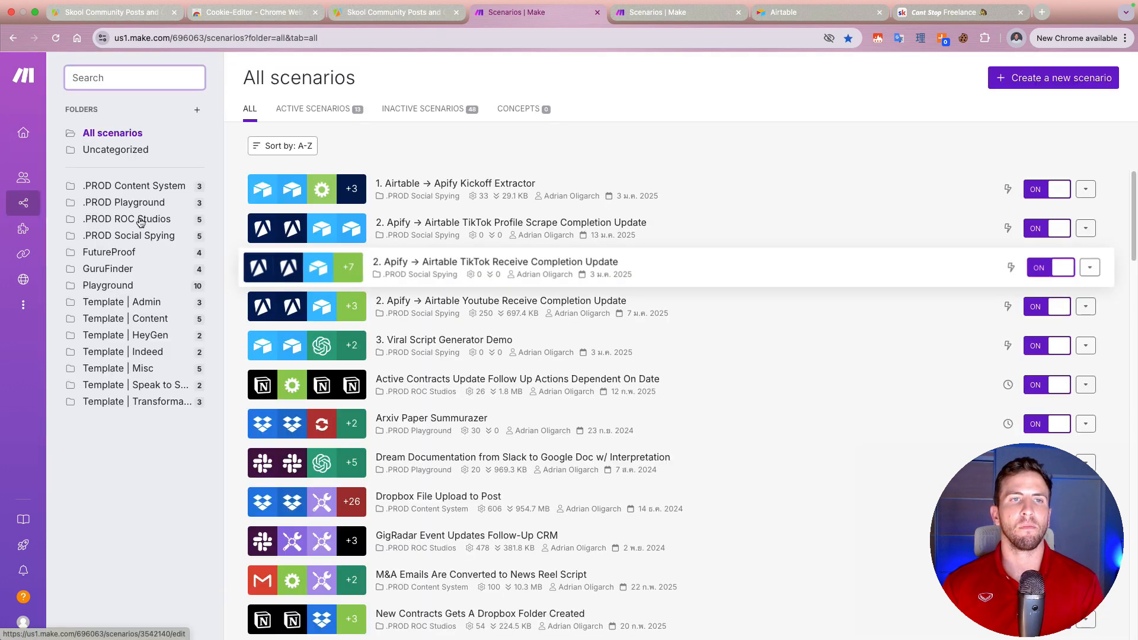
# Step: Open the Playground folder in Make and create a new scenario there
pyautogui.click(127, 285)
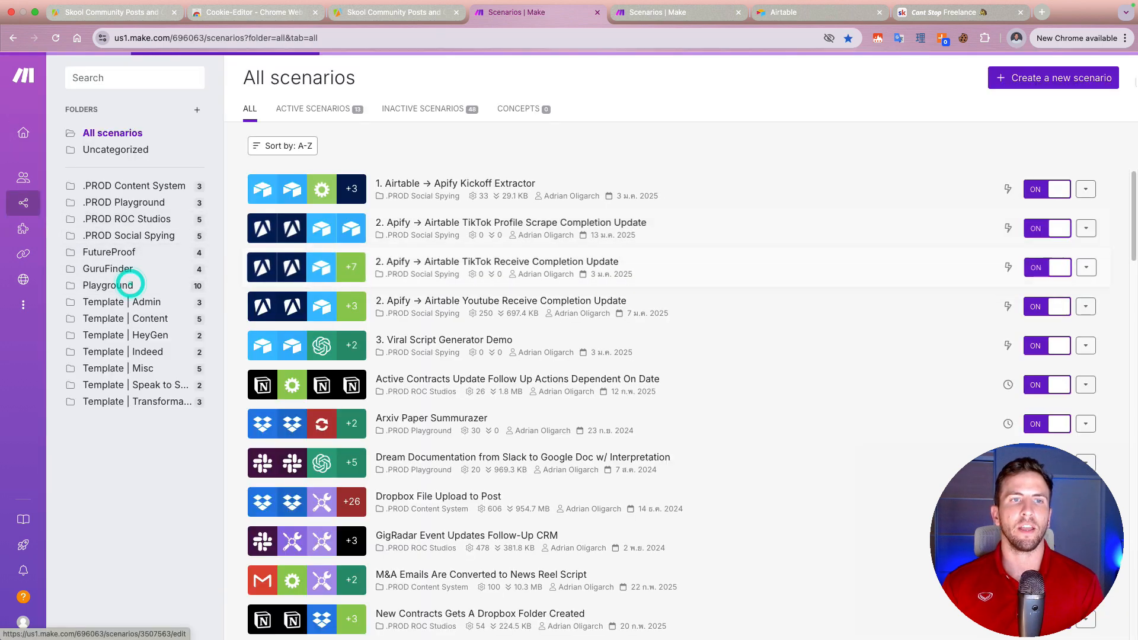
pyautogui.click(996, 80)
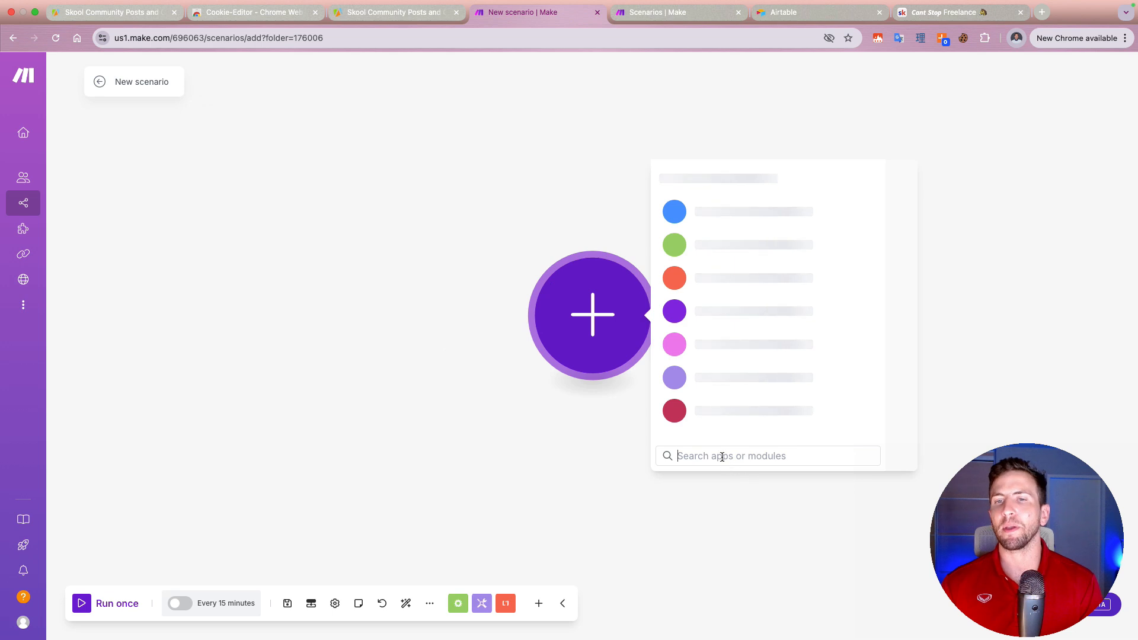
pyautogui.click(722, 456)
pyautogui.write('apif')
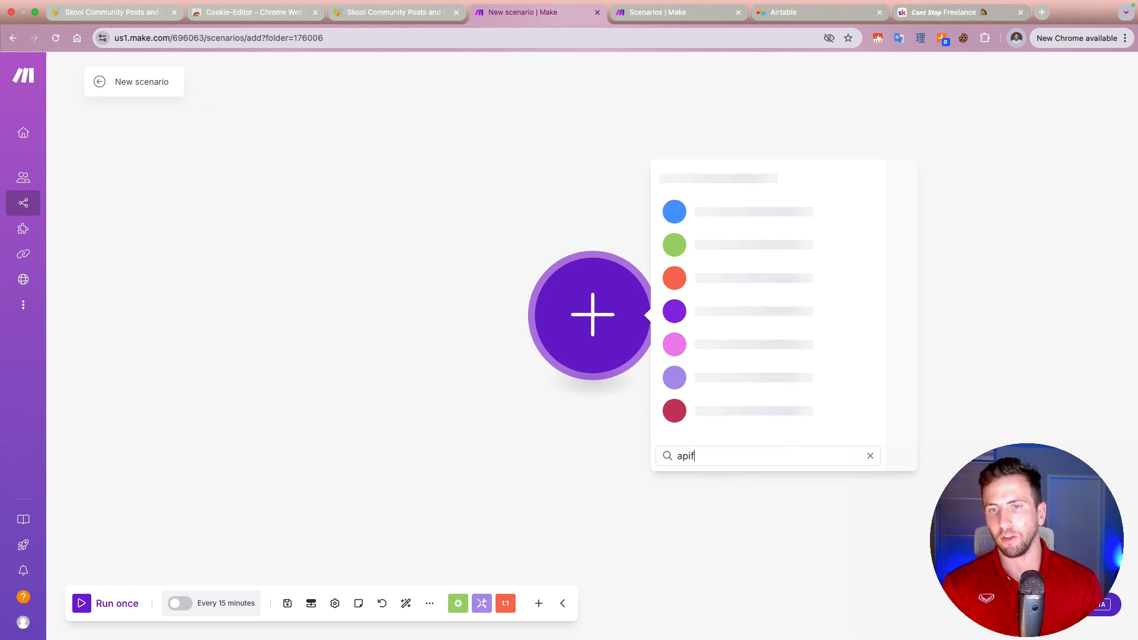
pyautogui.write('y')
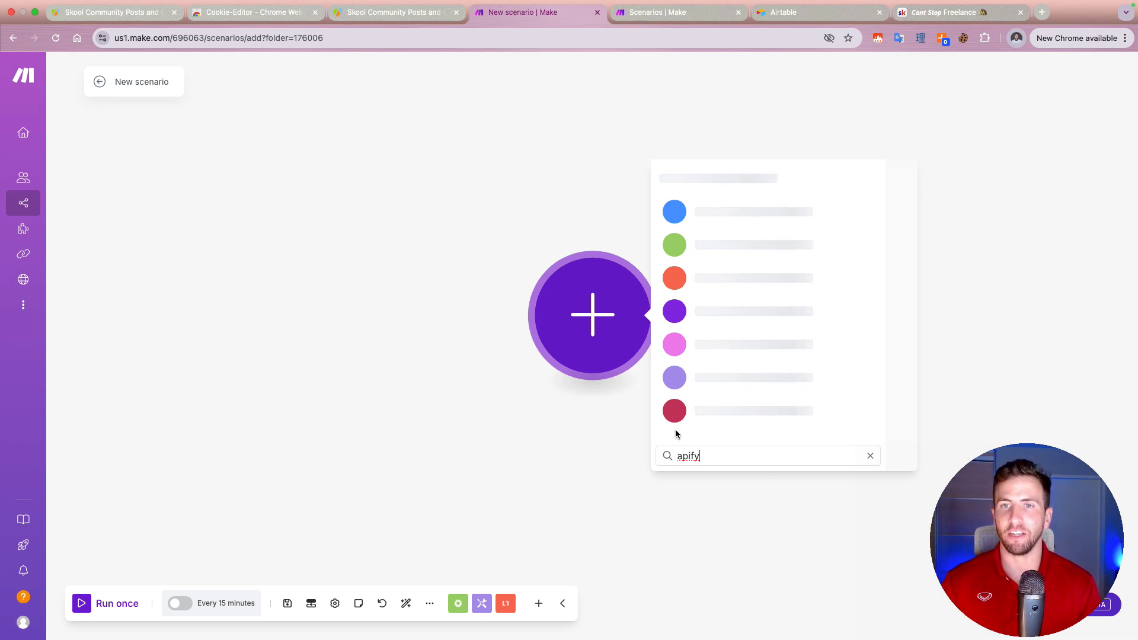
pyautogui.click(508, 429)
pyautogui.click(626, 343)
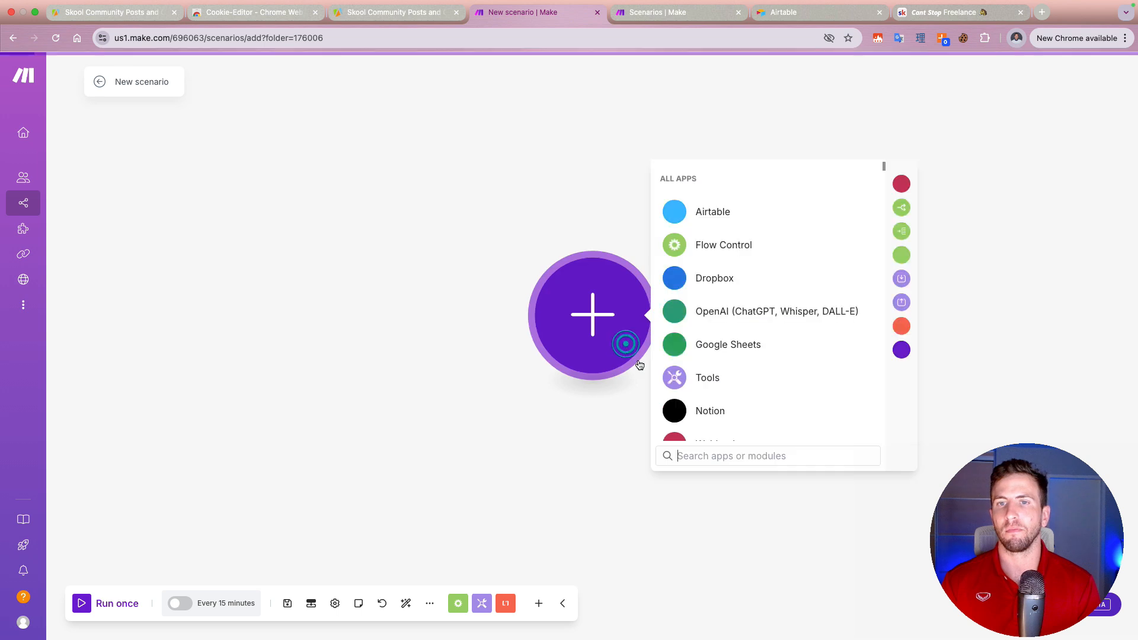
pyautogui.write('apify')
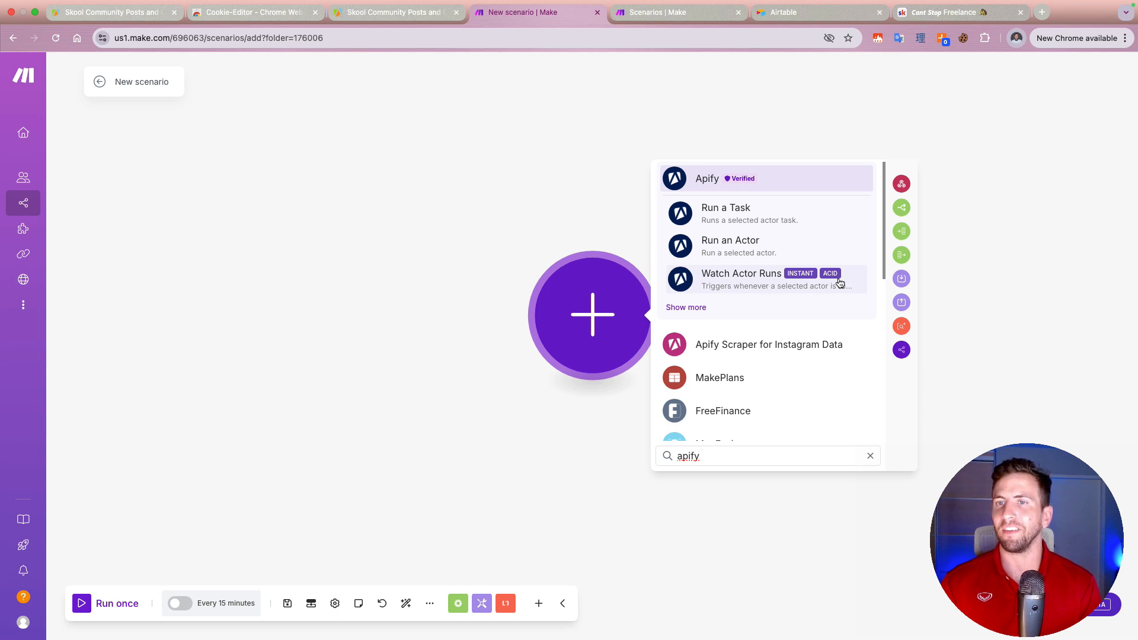
pyautogui.click(749, 283)
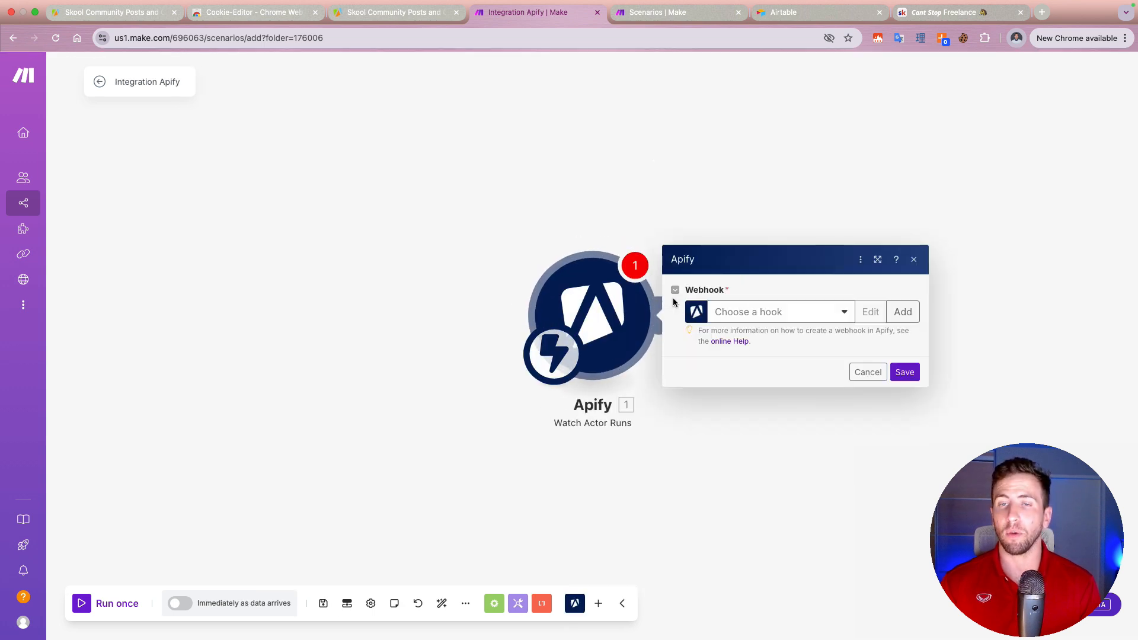
# Step: Begin a new webhook for the Apify trigger and select the Skool Community Posts and Classroom Courses Scraper as its actor
pyautogui.click(819, 320)
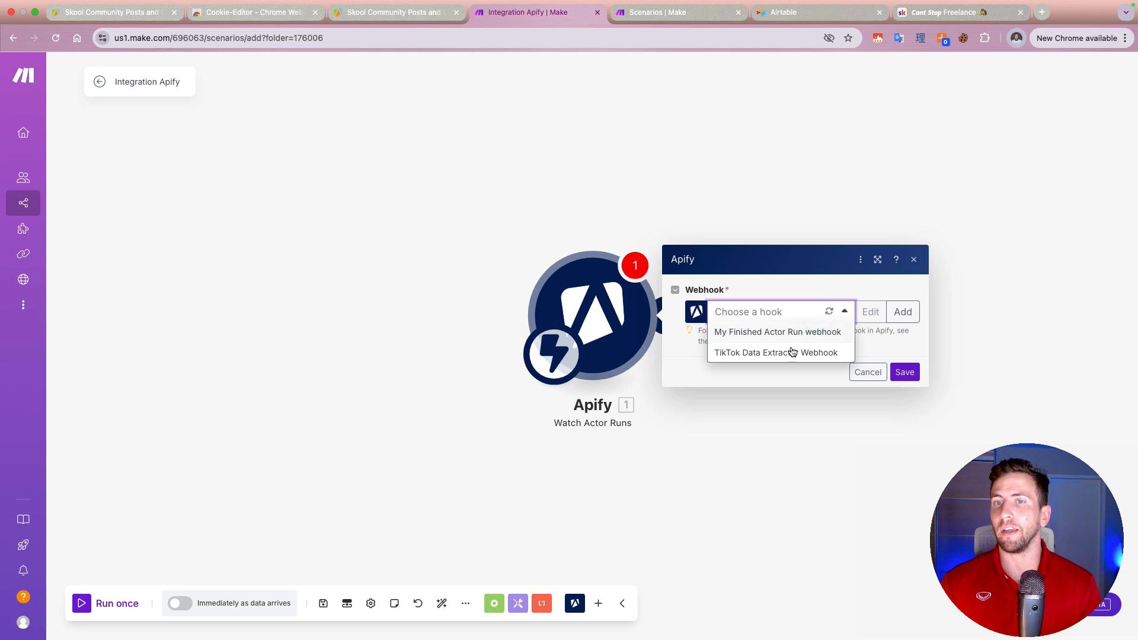
pyautogui.click(902, 313)
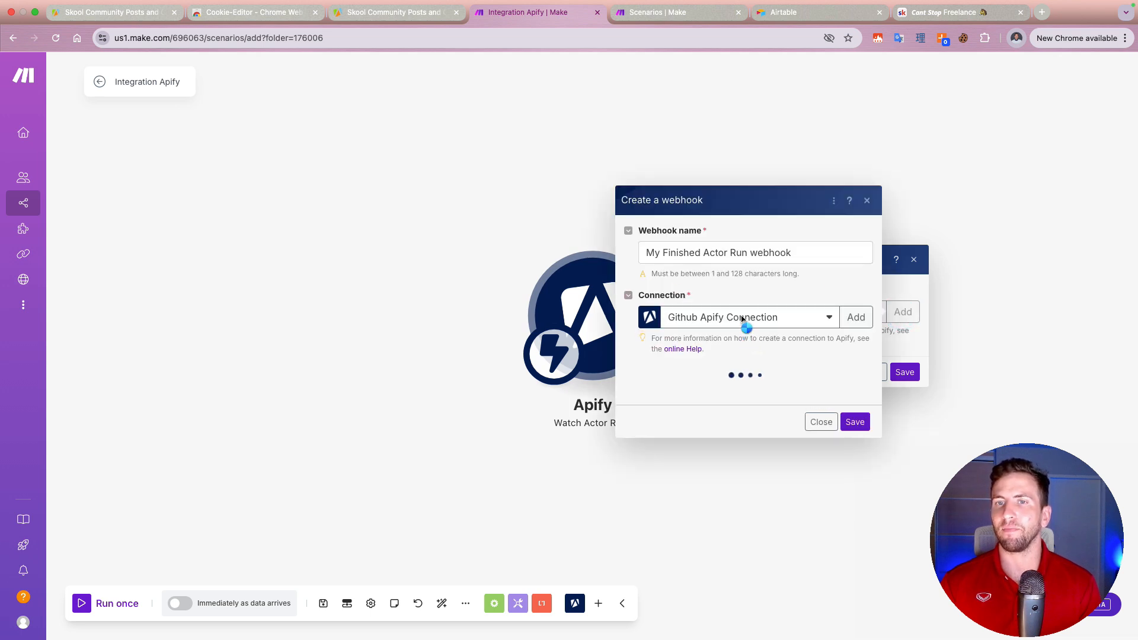
pyautogui.click(746, 383)
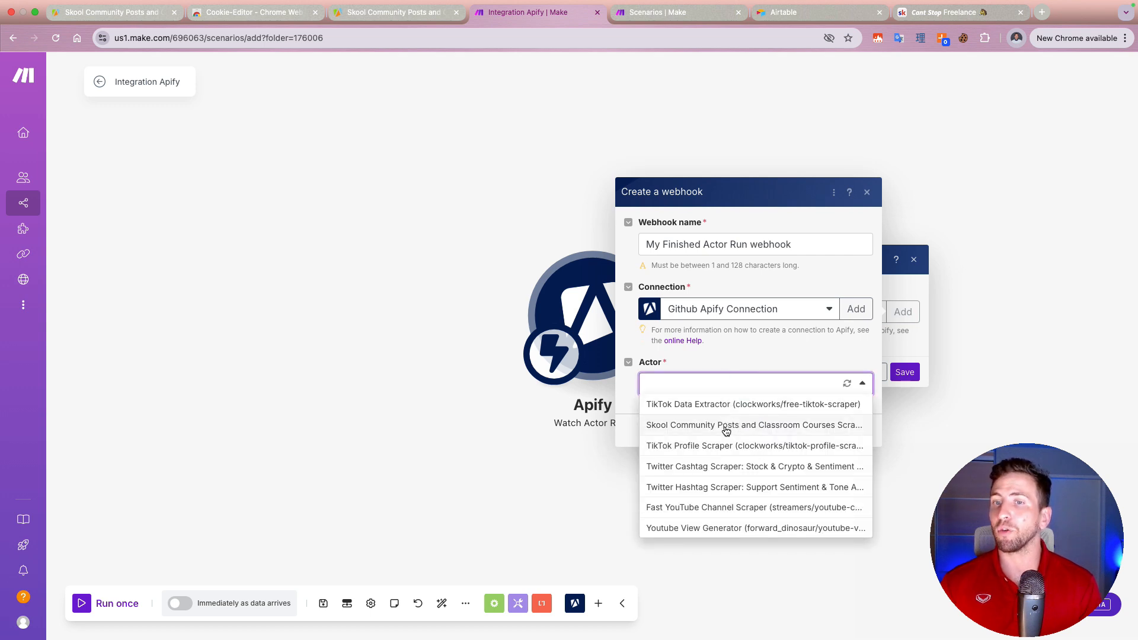
pyautogui.click(724, 427)
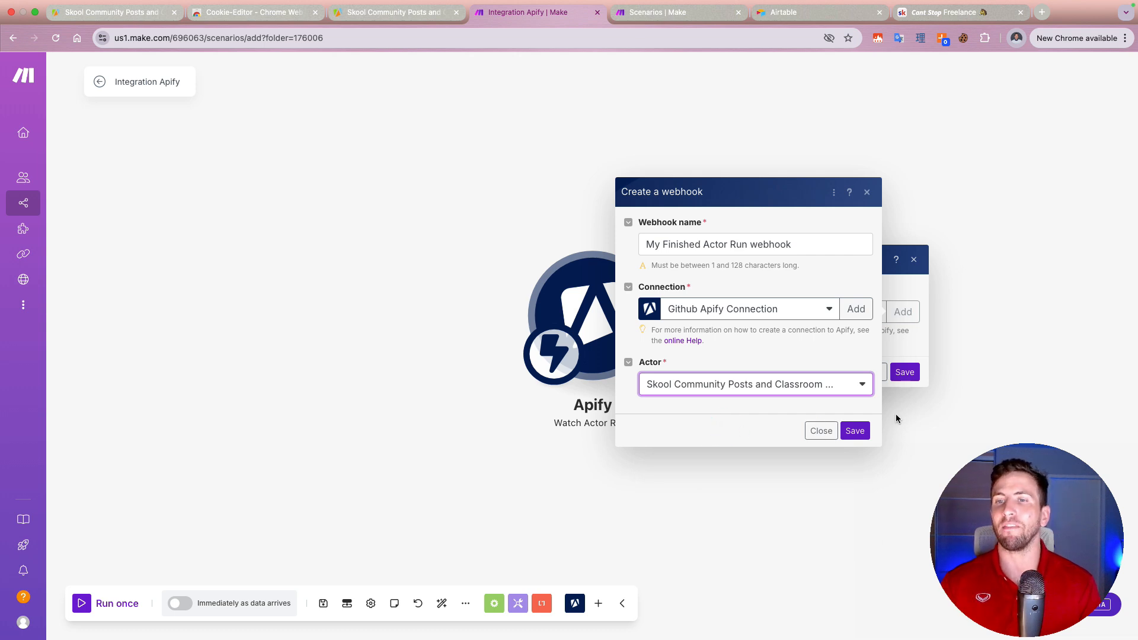
# Step: Name the webhook "Skool Community and Posts webhook" and save it
pyautogui.moveTo(747, 246); pyautogui.dragTo(518, 218)
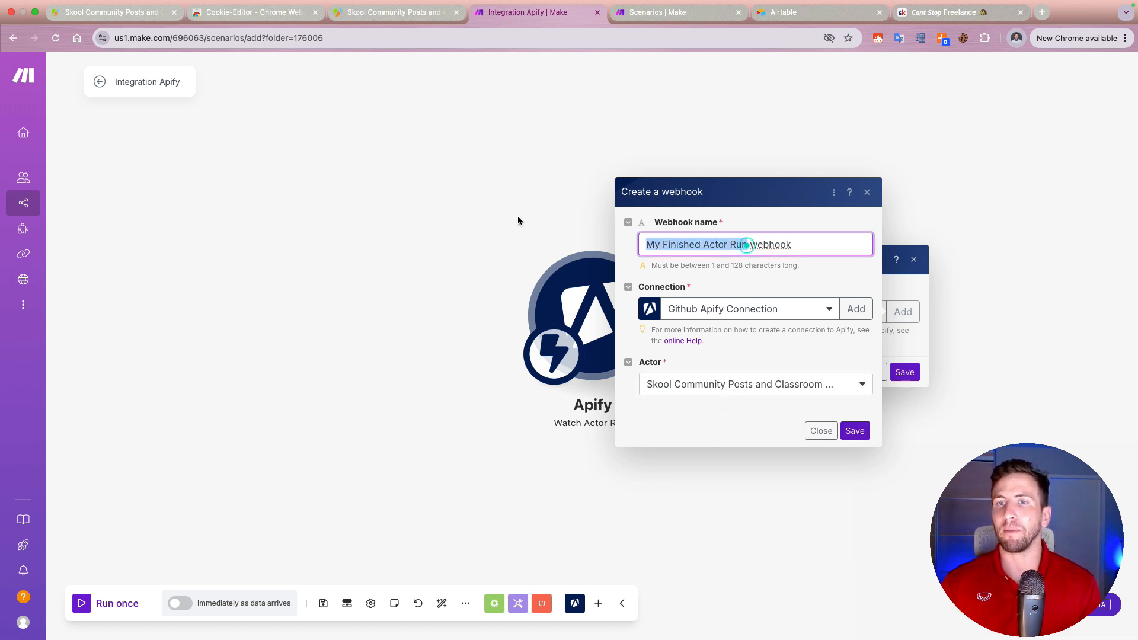
pyautogui.write('Sk')
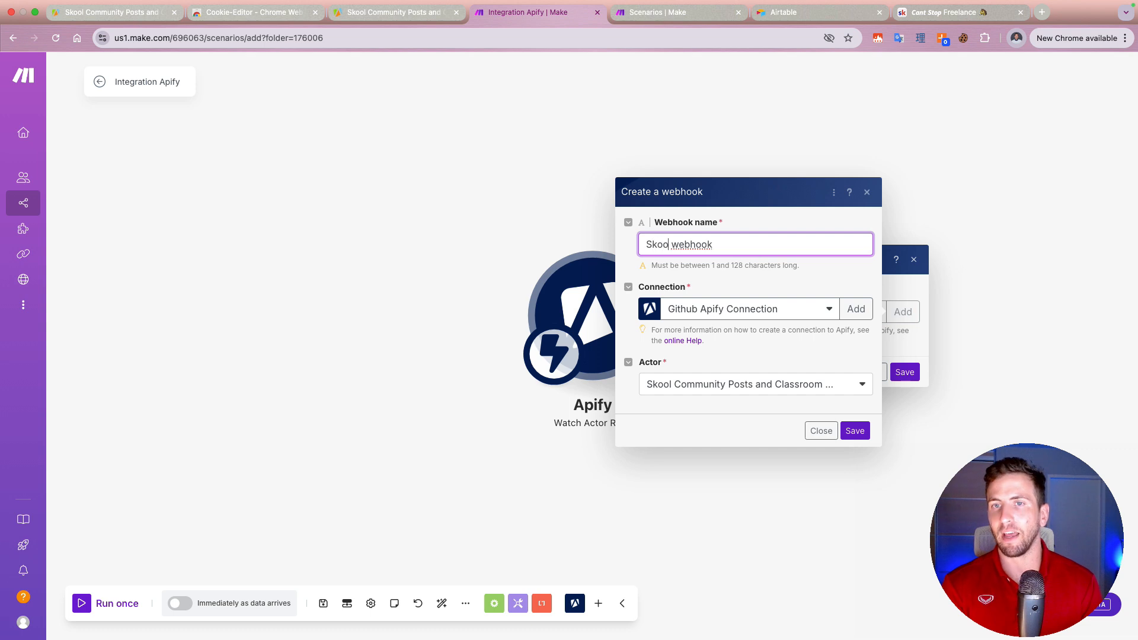
pyautogui.write('ool Community a')
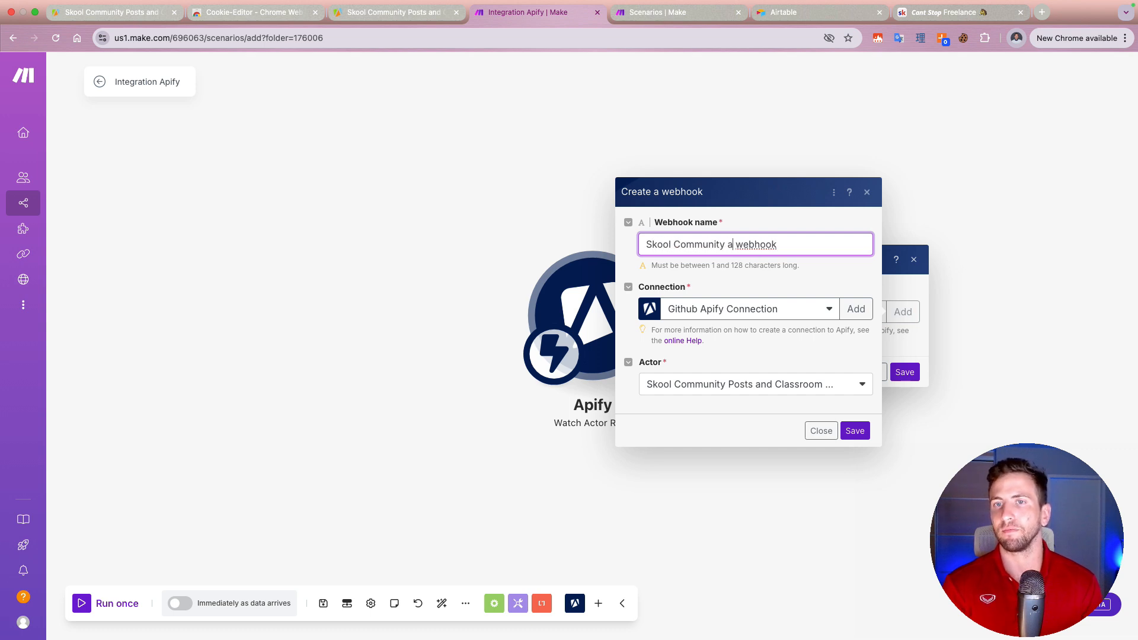
pyautogui.write('nd Posts')
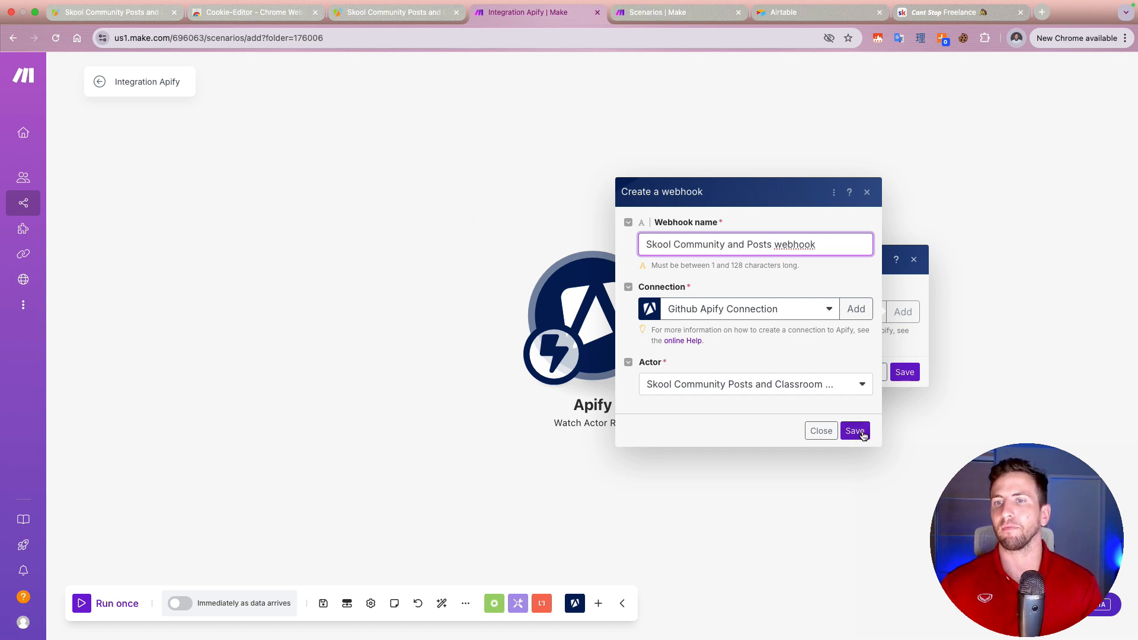
pyautogui.click(855, 431)
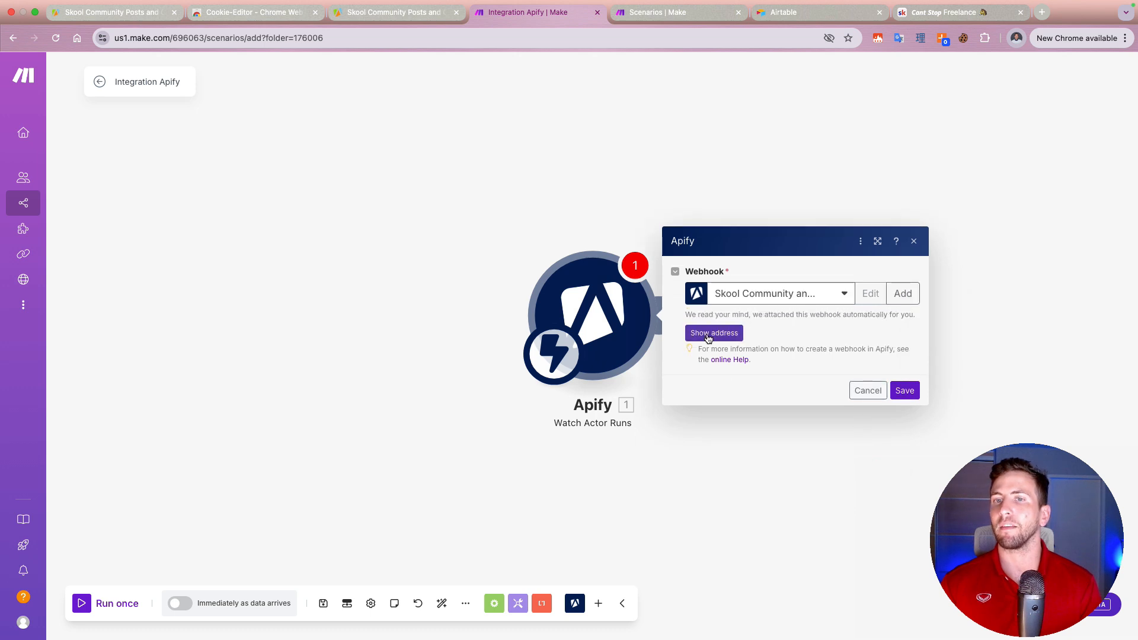
# Step: Reveal the new webhook's address and save the Watch Actor Runs trigger's settings
pyautogui.click(707, 335)
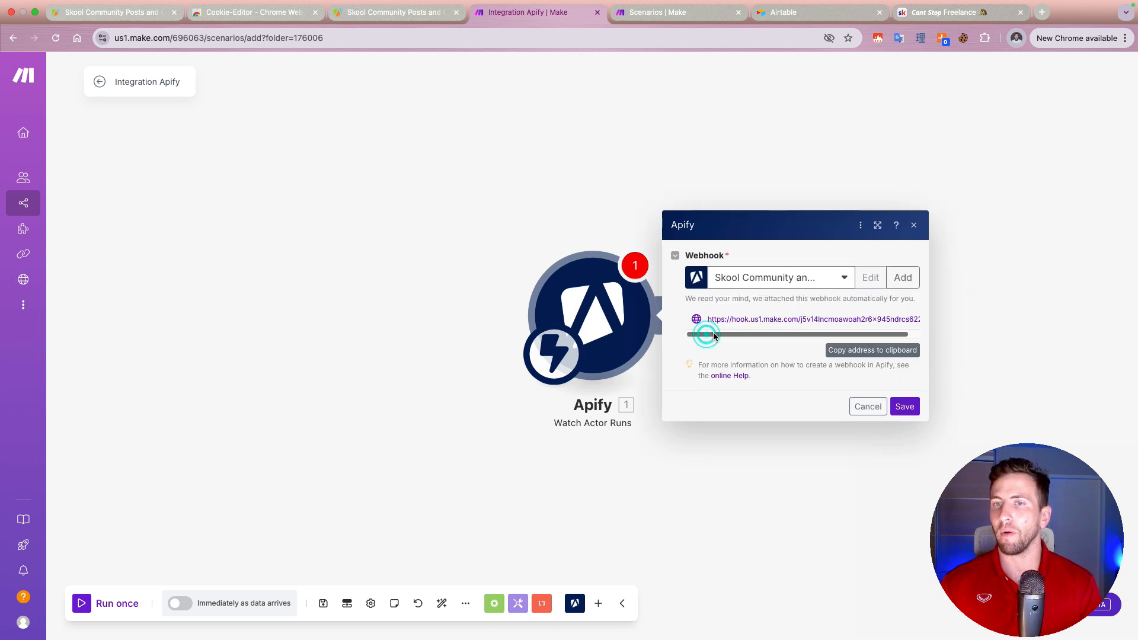
pyautogui.click(907, 406)
# Step: Switch to the Apify console, open the Skool scraper's finished run and look through its log
pyautogui.click(124, 13)
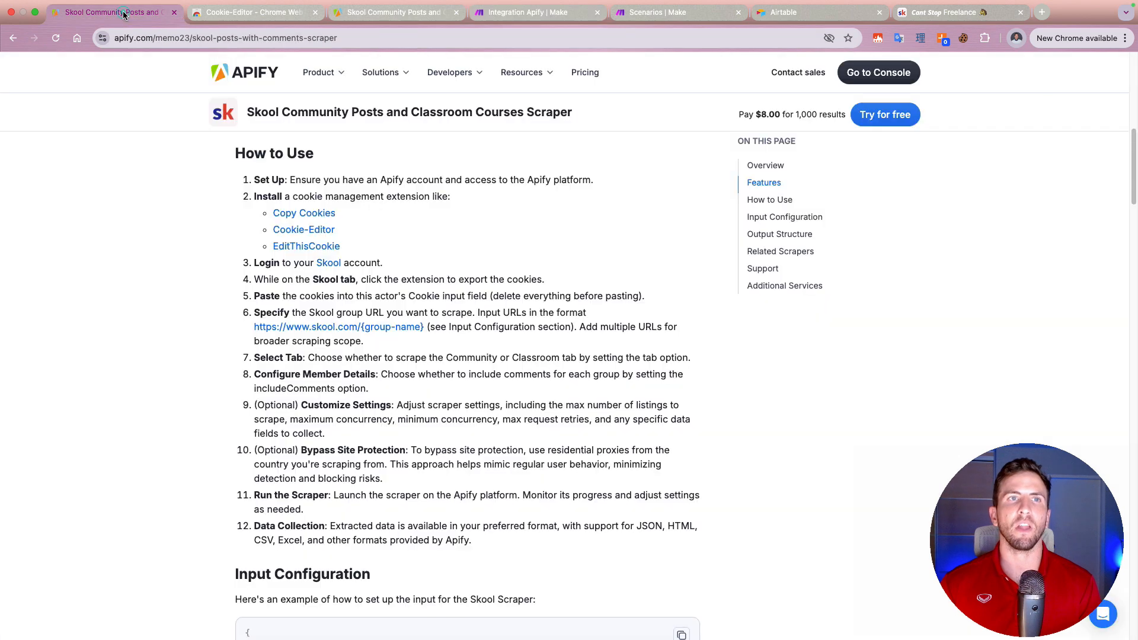
pyautogui.click(383, 22)
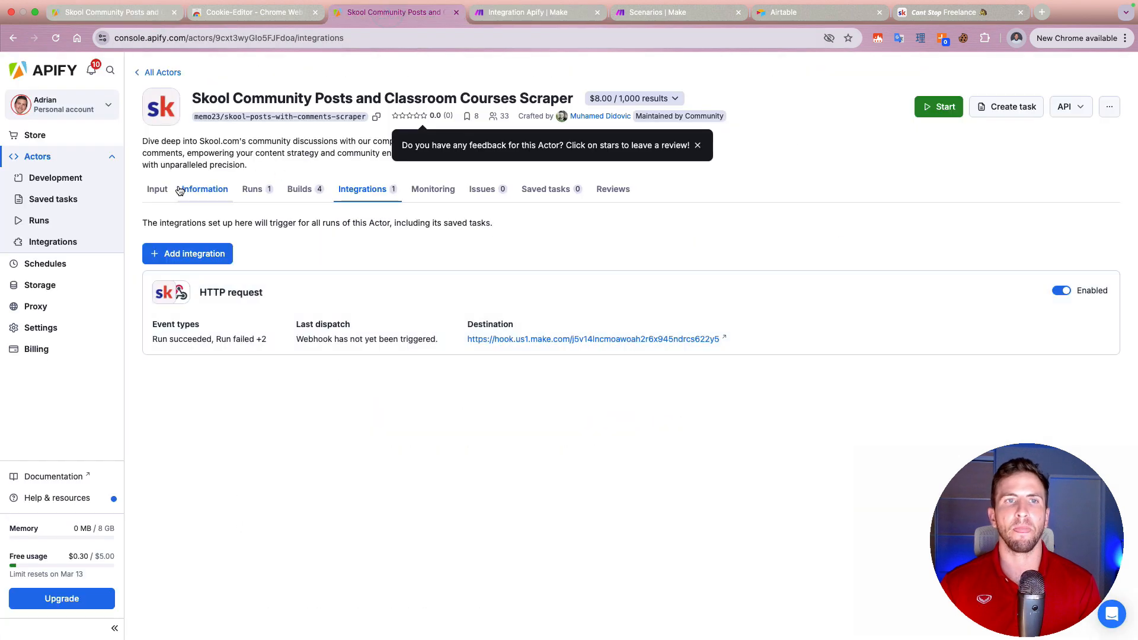
pyautogui.click(263, 189)
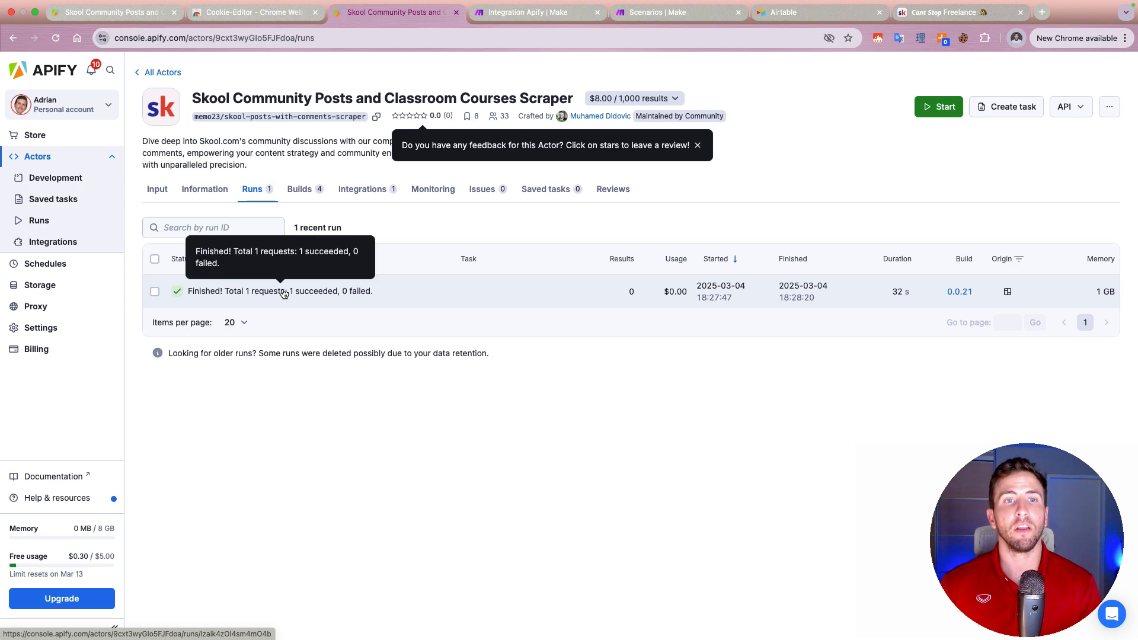
pyautogui.click(369, 297)
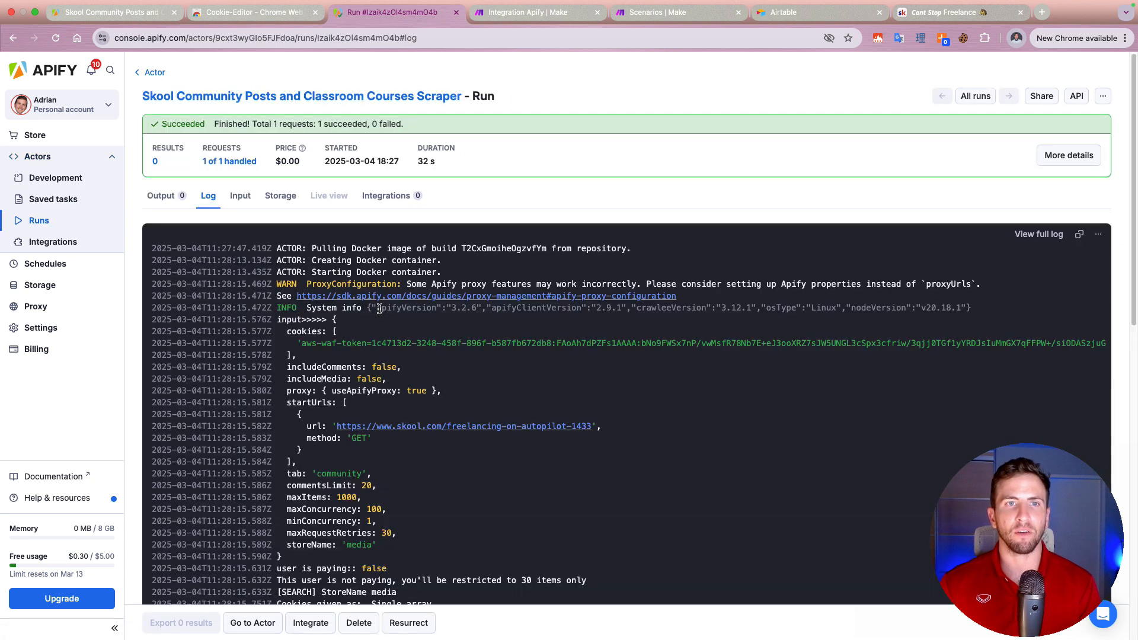
pyautogui.scroll(-6, 593, 380)
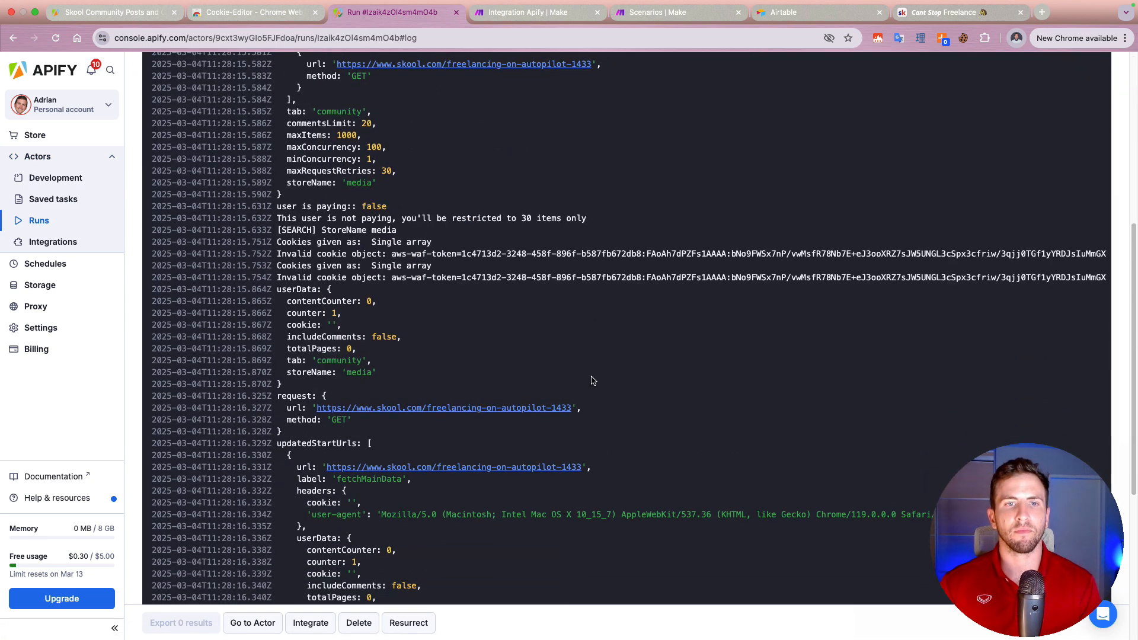
pyautogui.scroll(-8, 594, 380)
pyautogui.scroll(15, 257, 196)
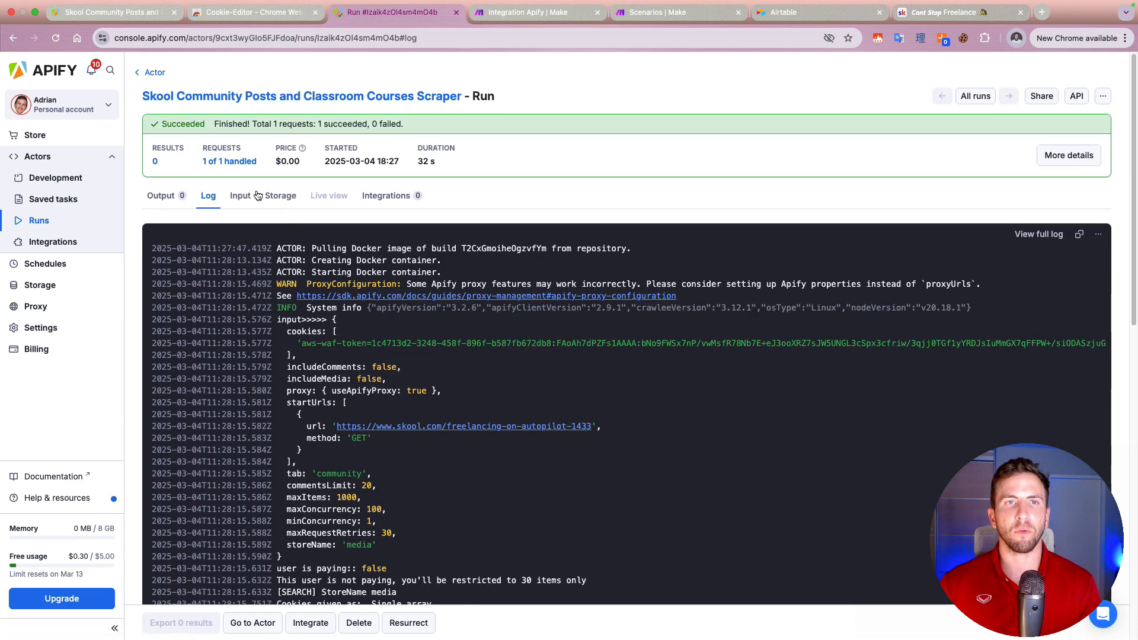
# Step: Check the run's output, reopen its log and highlight the troubleshooting advice about account access and cookies
pyautogui.click(161, 196)
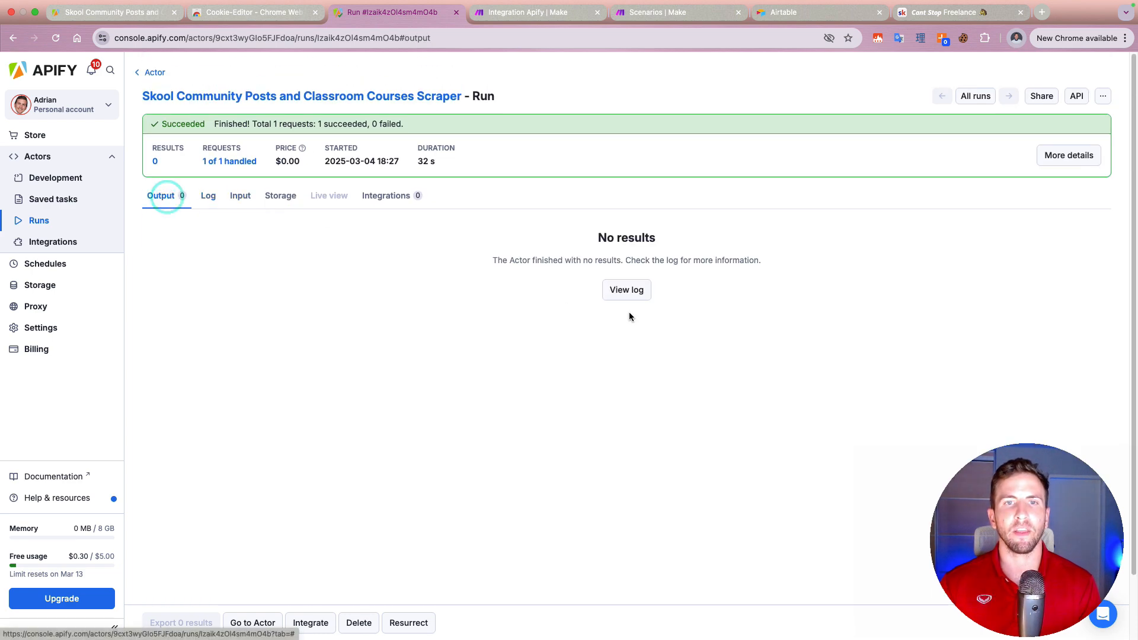
pyautogui.click(626, 290)
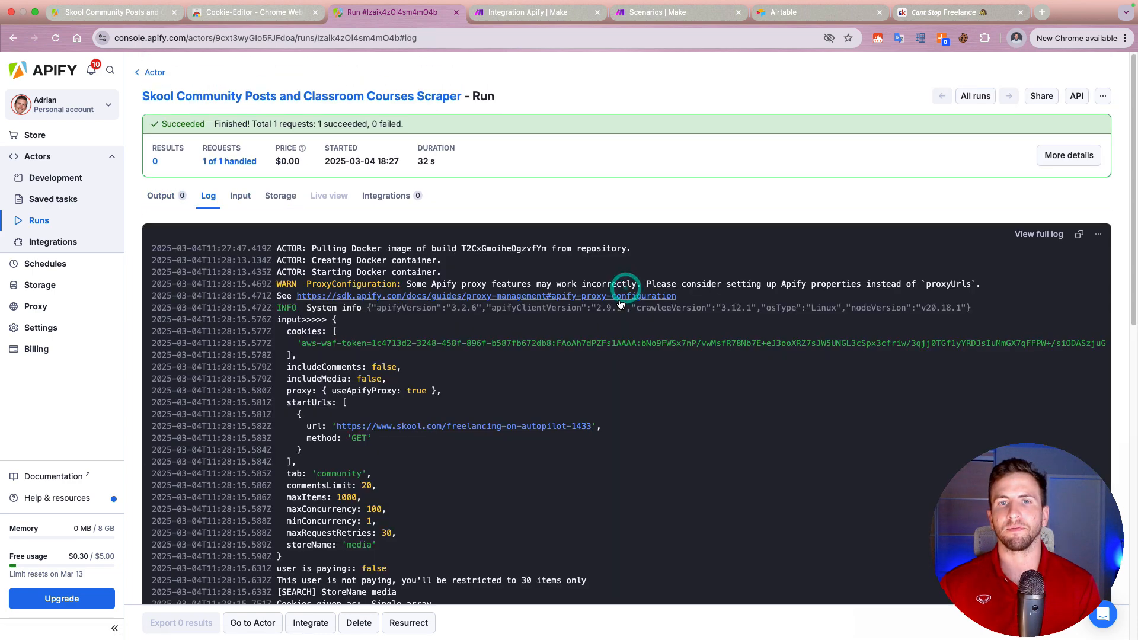
pyautogui.scroll(-4, 555, 372)
pyautogui.scroll(-7, 554, 371)
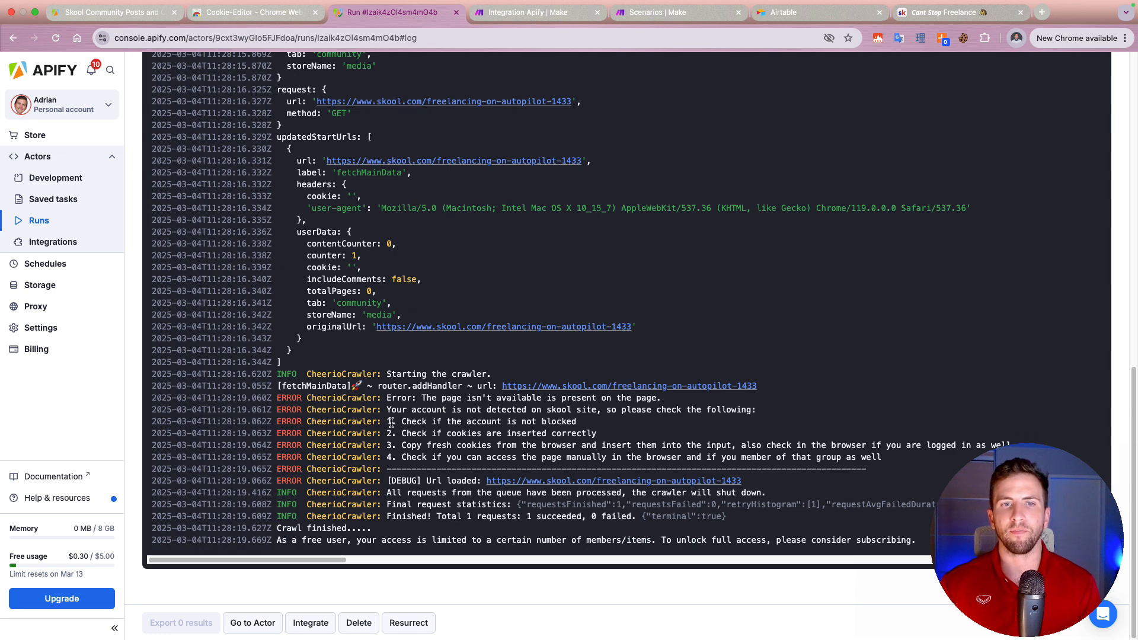
pyautogui.moveTo(391, 423); pyautogui.dragTo(654, 445)
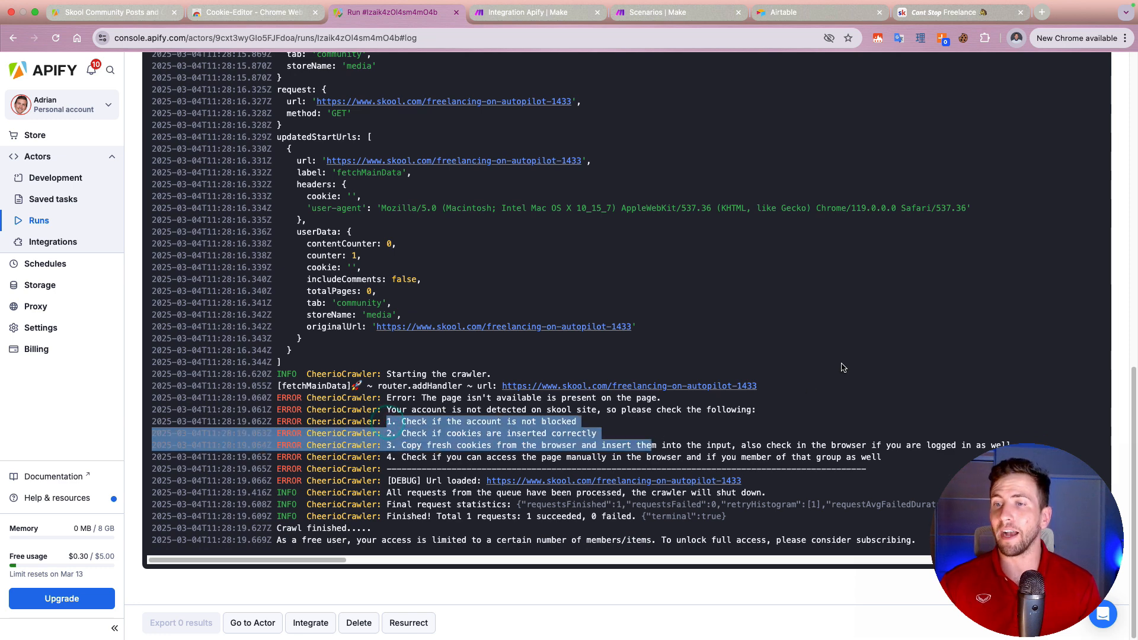
# Step: Switch to Skool, open the Data Freelancer community, check its cookies in Cookie-Editor and copy the community's URL
pyautogui.click(966, 16)
pyautogui.click(398, 70)
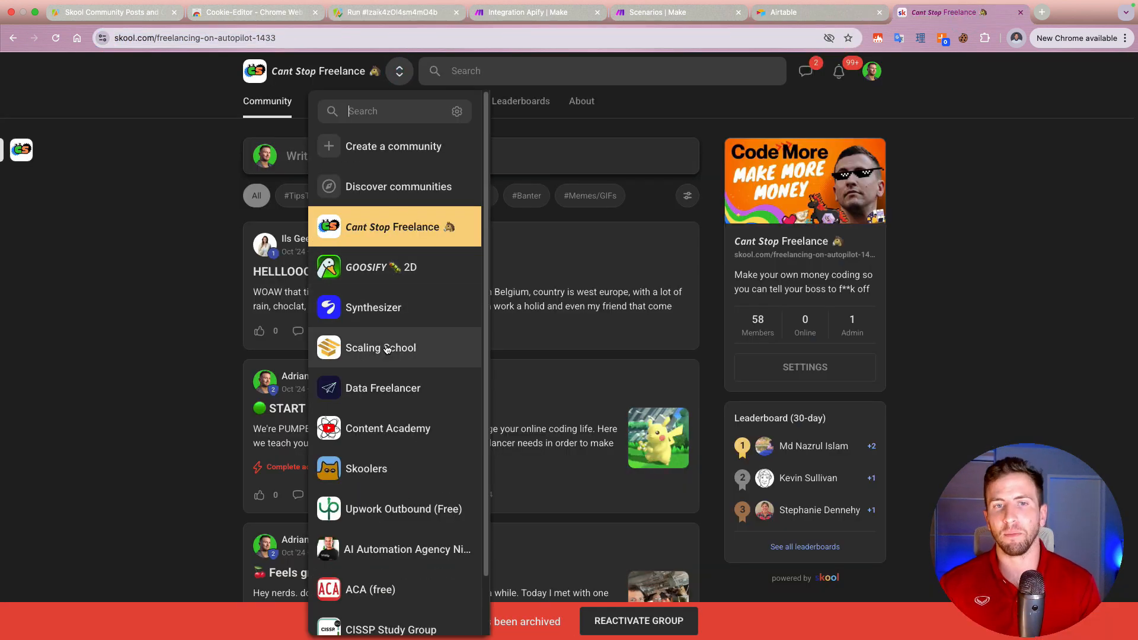
pyautogui.click(373, 390)
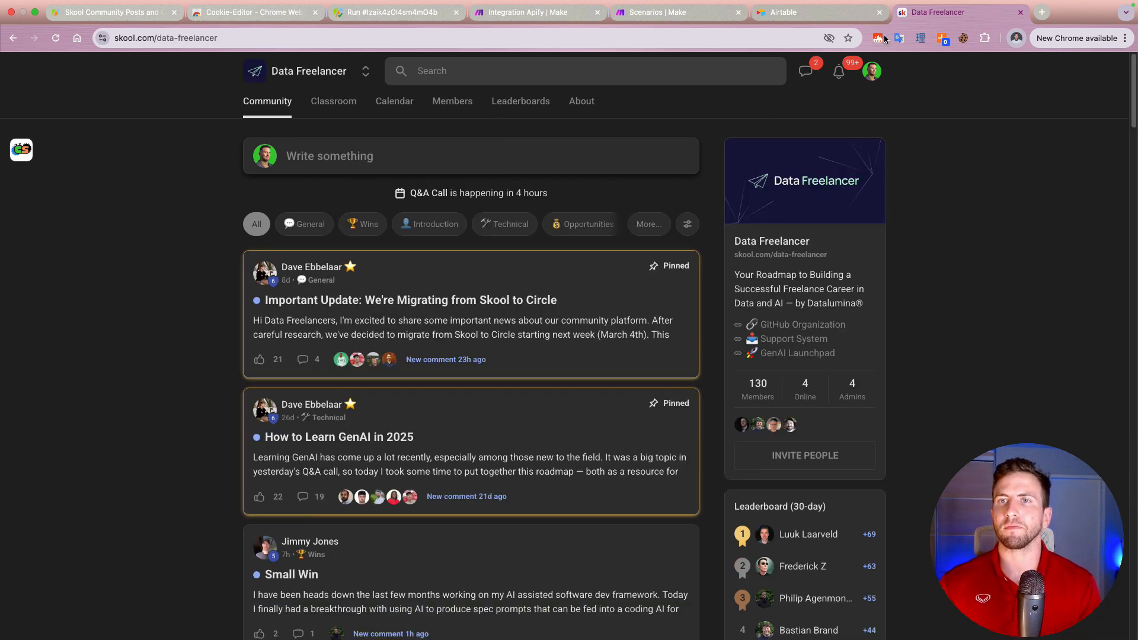
pyautogui.click(966, 40)
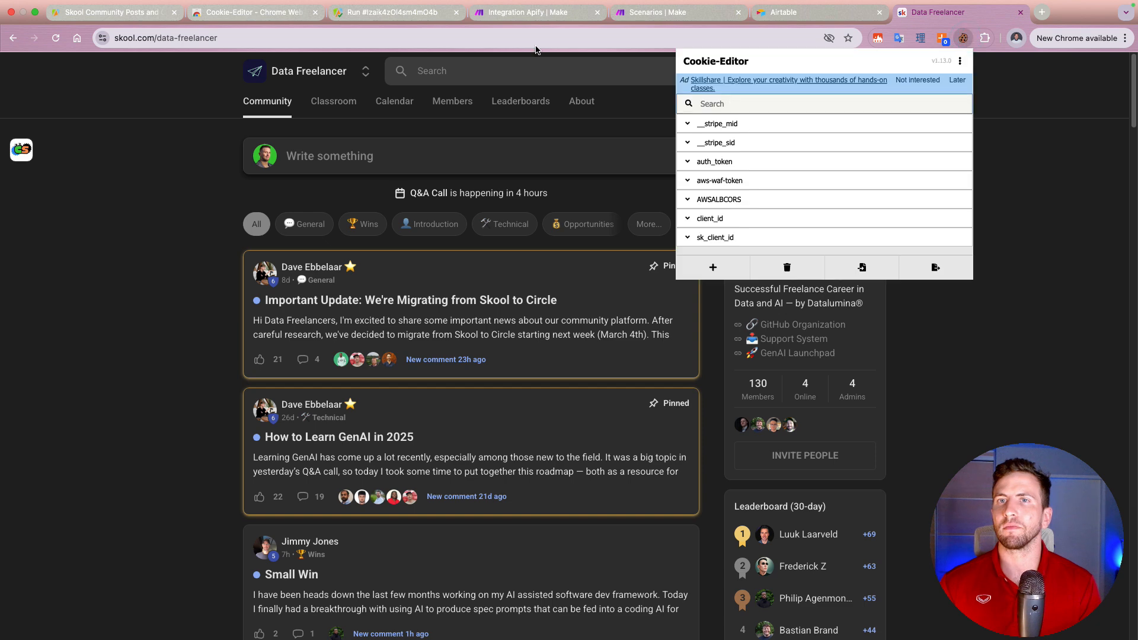
pyautogui.click(379, 36)
pyautogui.press('super+c')
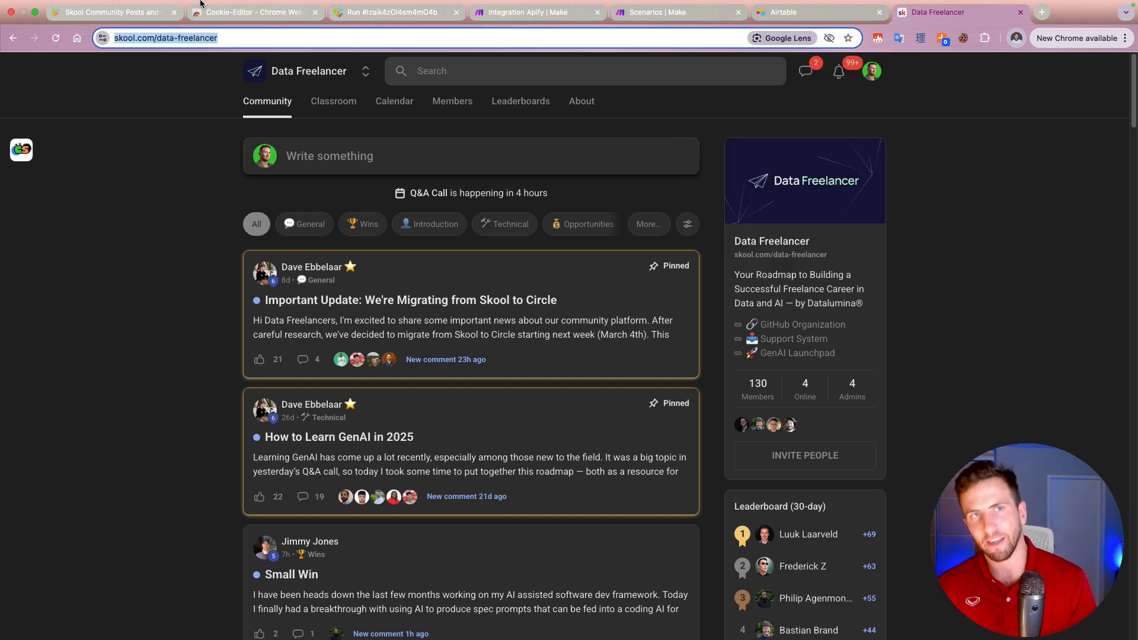
pyautogui.click(391, 12)
pyautogui.scroll(5, 237, 211)
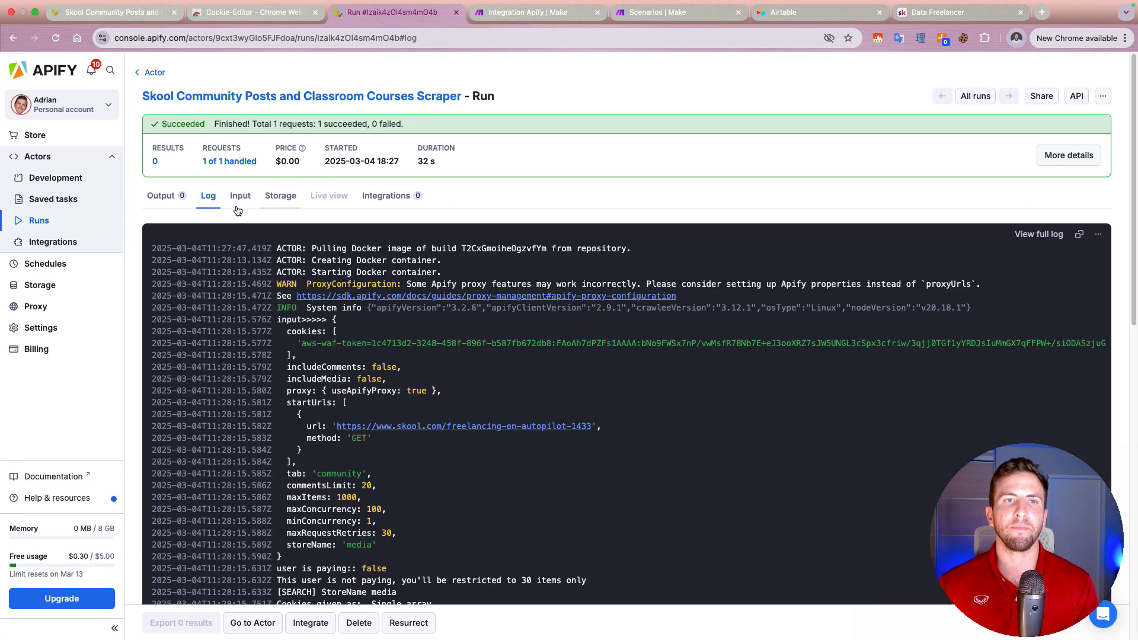
pyautogui.click(237, 197)
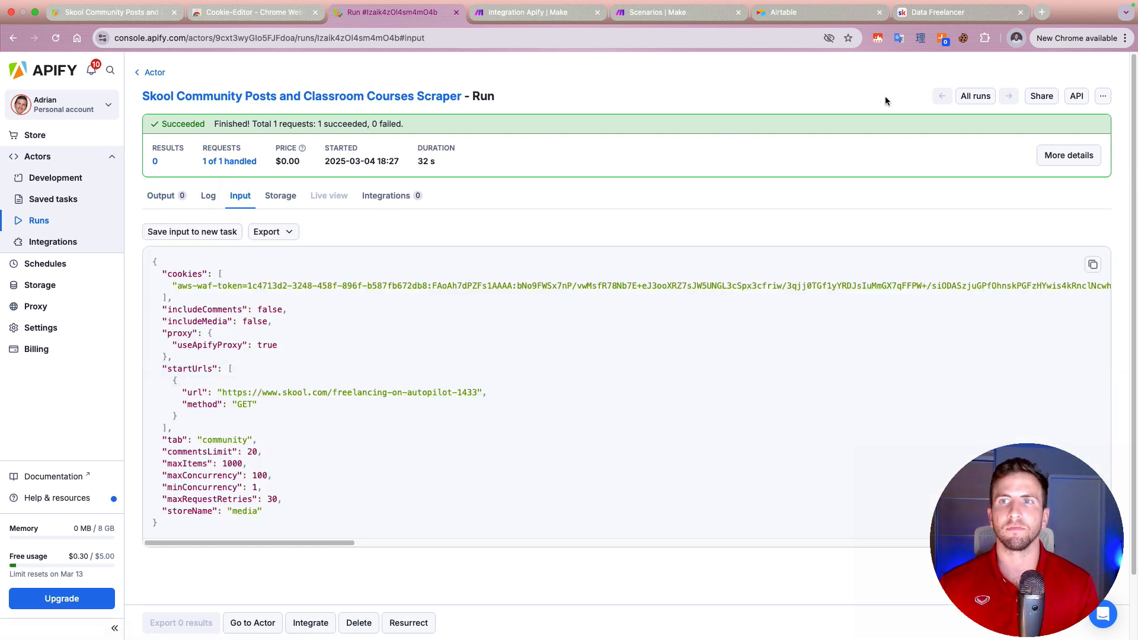
pyautogui.click(140, 74)
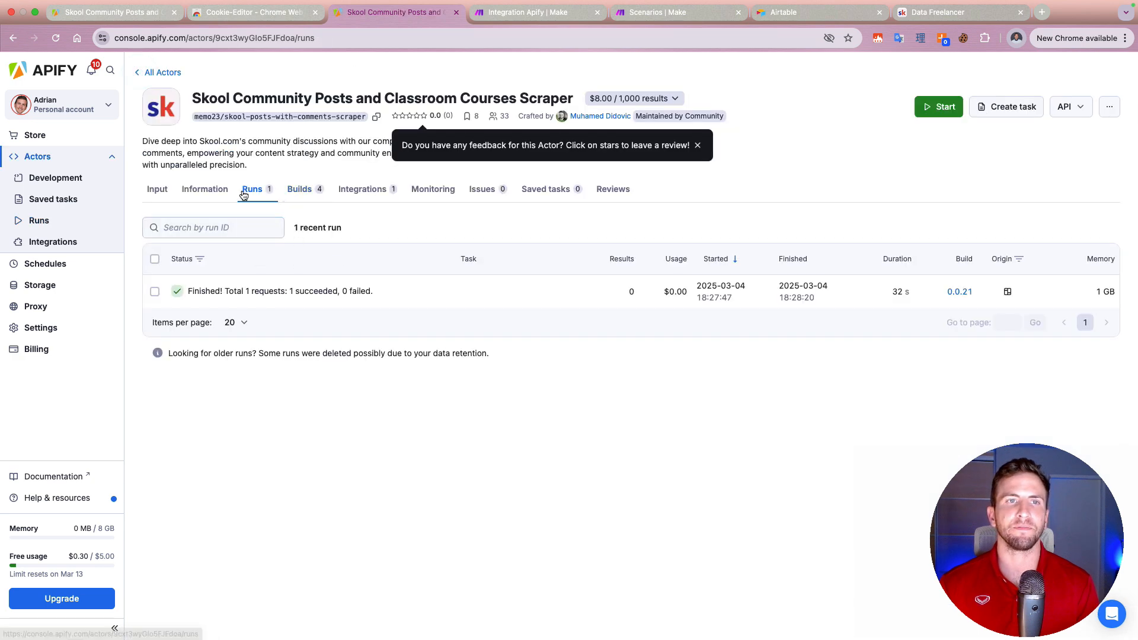
pyautogui.click(167, 189)
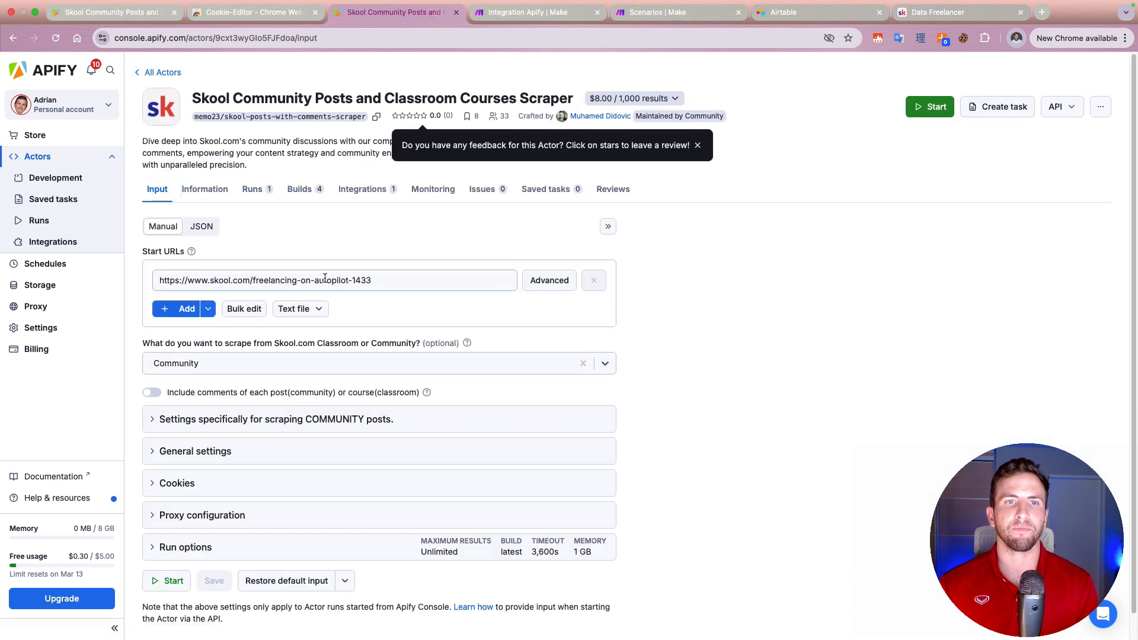
pyautogui.tripleClick(326, 276)
pyautogui.press('super+v')
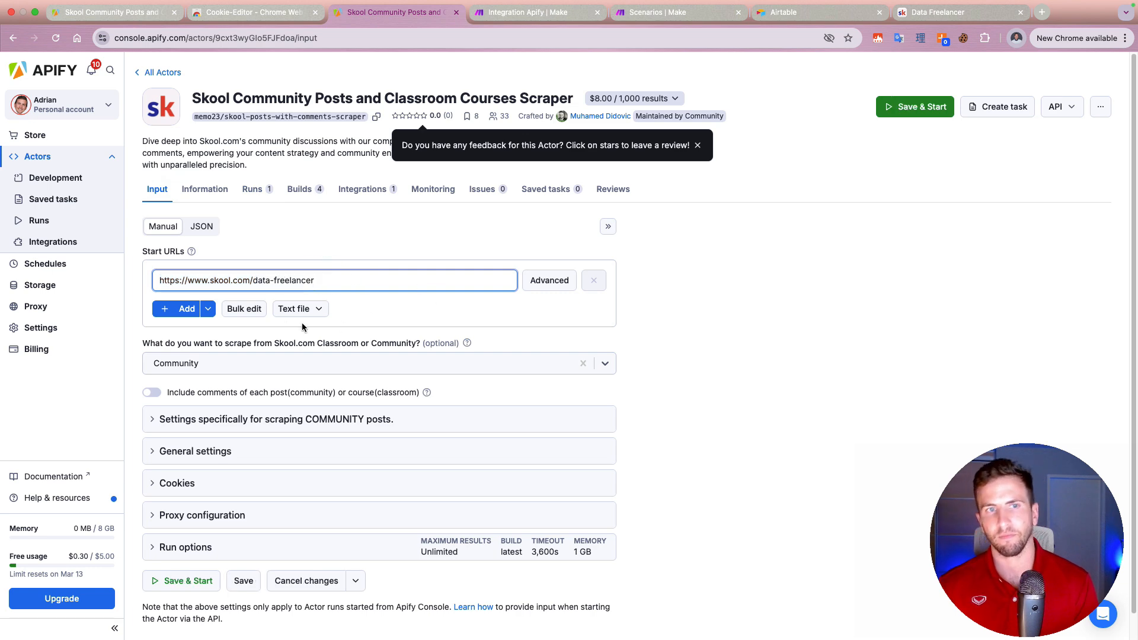
# Step: Expand and review the scraper's community post settings and general settings
pyautogui.scroll(-1, 721, 520)
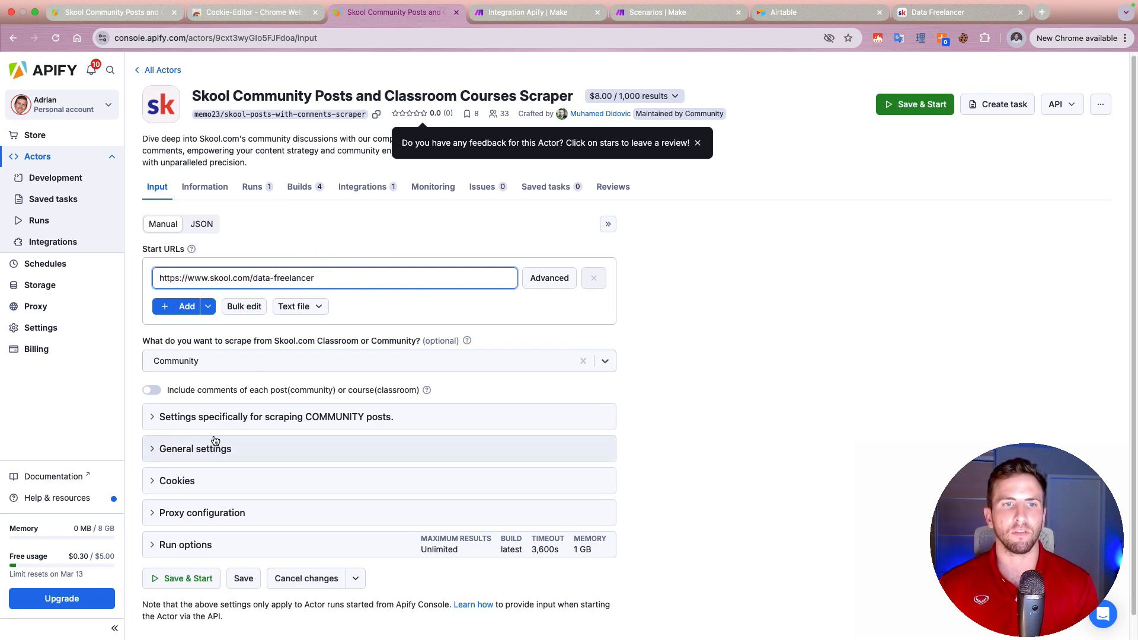
pyautogui.click(221, 419)
pyautogui.scroll(-3, 225, 436)
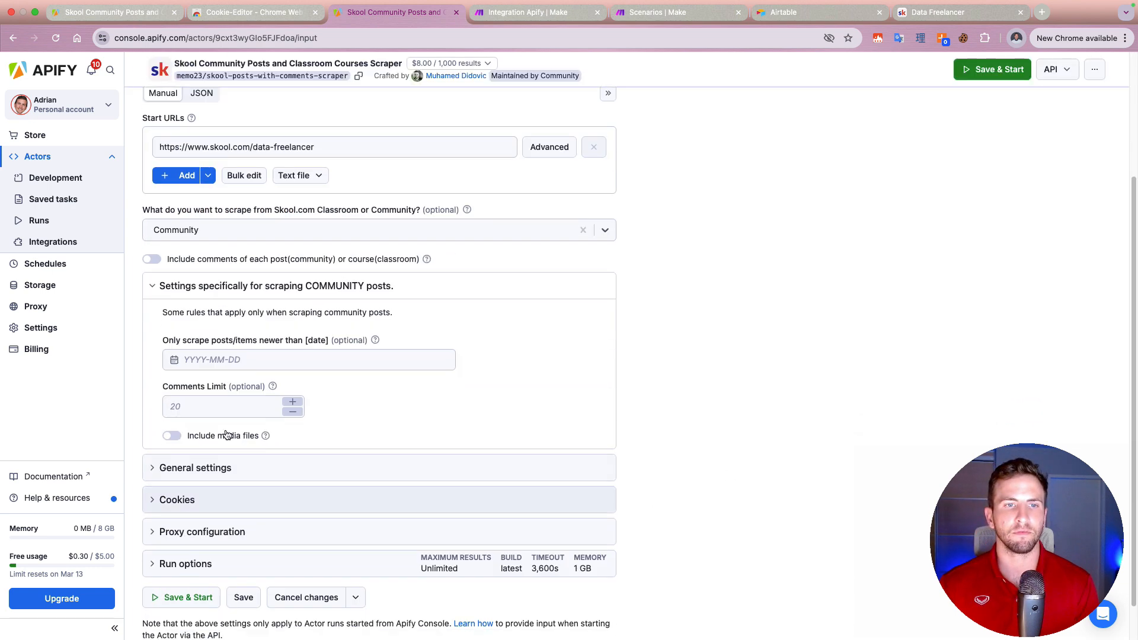
pyautogui.click(297, 469)
pyautogui.scroll(-2, 358, 477)
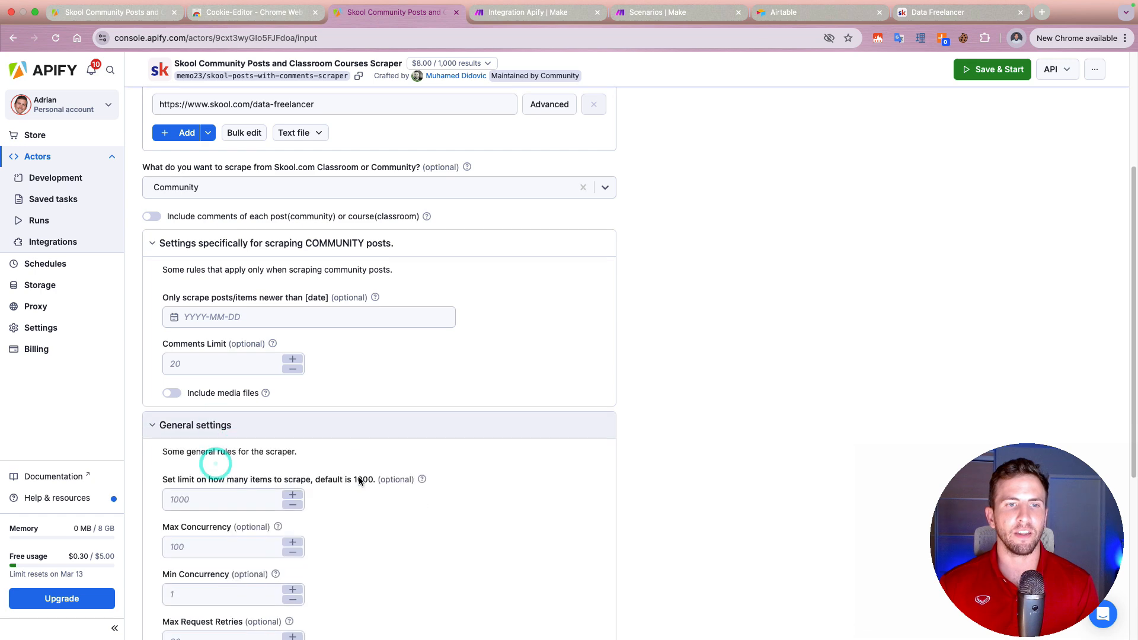
pyautogui.scroll(2, 360, 479)
pyautogui.scroll(1, 359, 479)
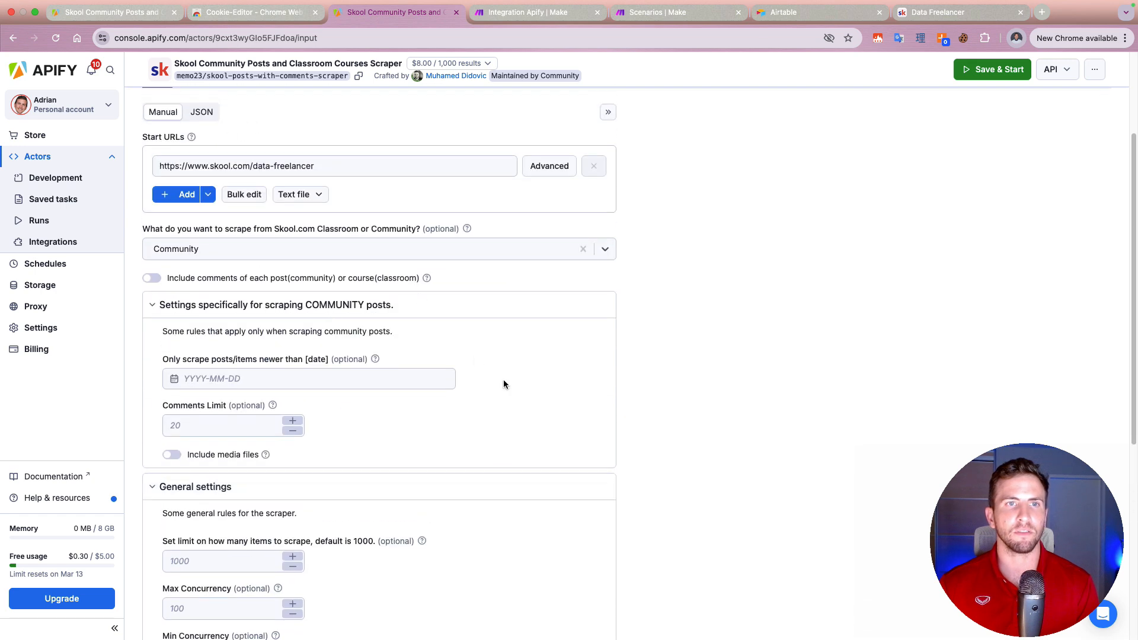
pyautogui.scroll(-5, 504, 389)
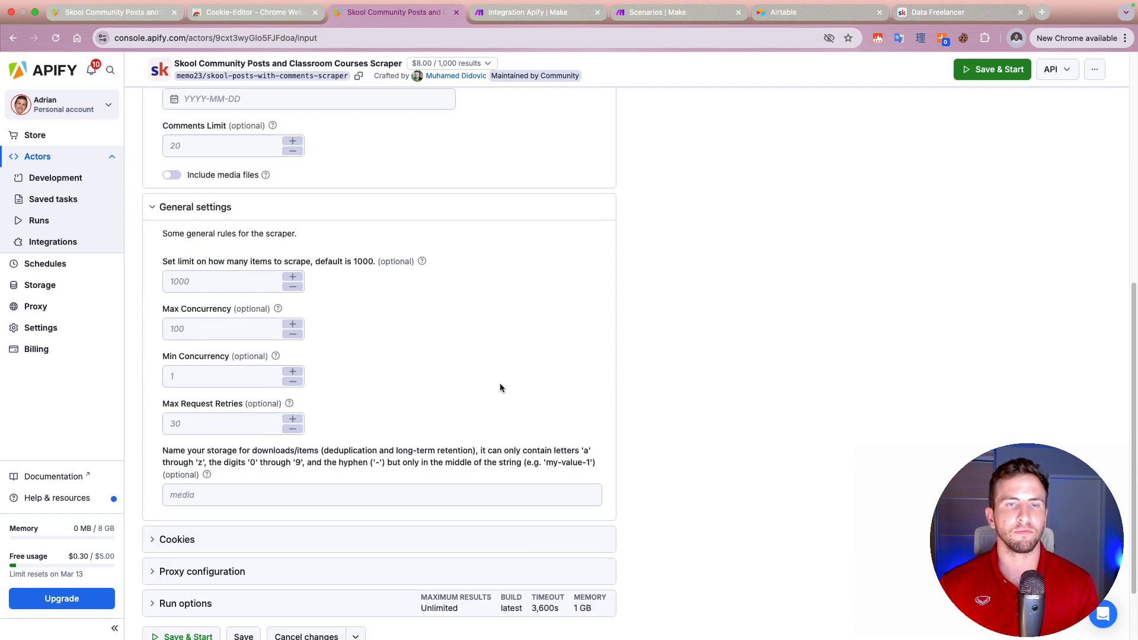
# Step: Check the scraper's Cookies section, save the input and start a new run
pyautogui.click(220, 550)
pyautogui.scroll(-4, 329, 533)
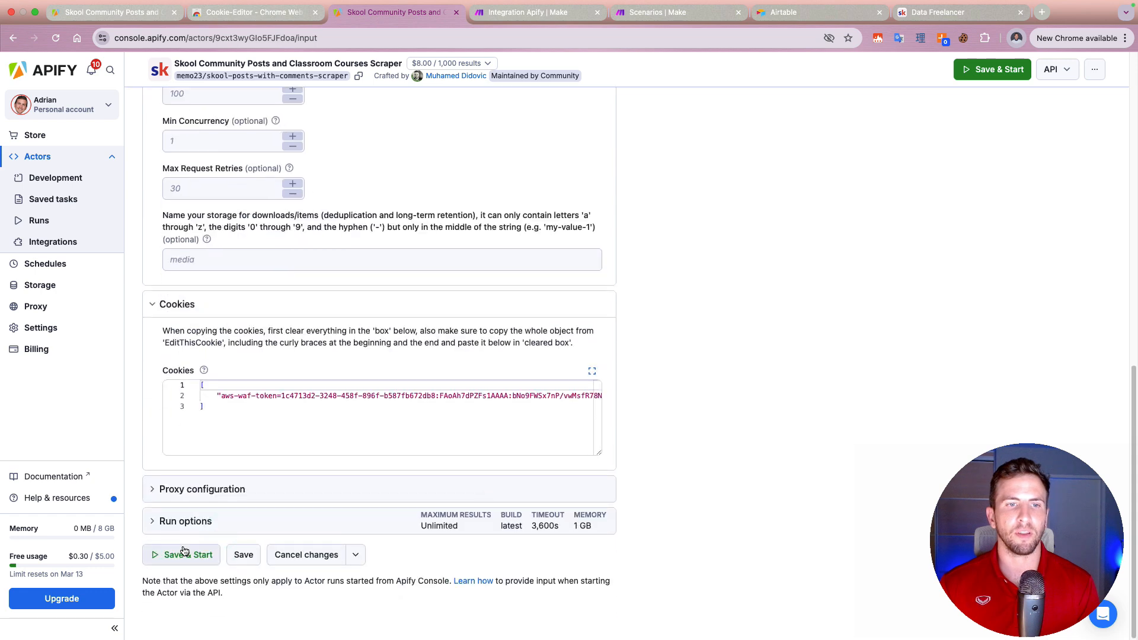
pyautogui.click(184, 551)
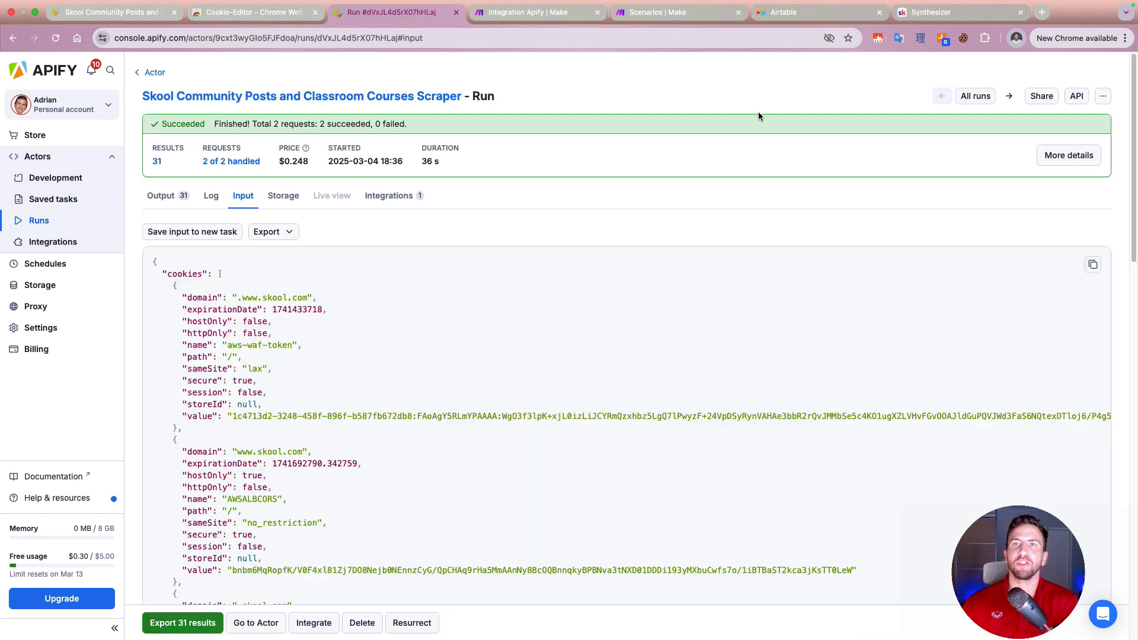
# Step: Switch to Skool's Synthesizer community and show the cookie export formats in Cookie-Editor
pyautogui.click(922, 13)
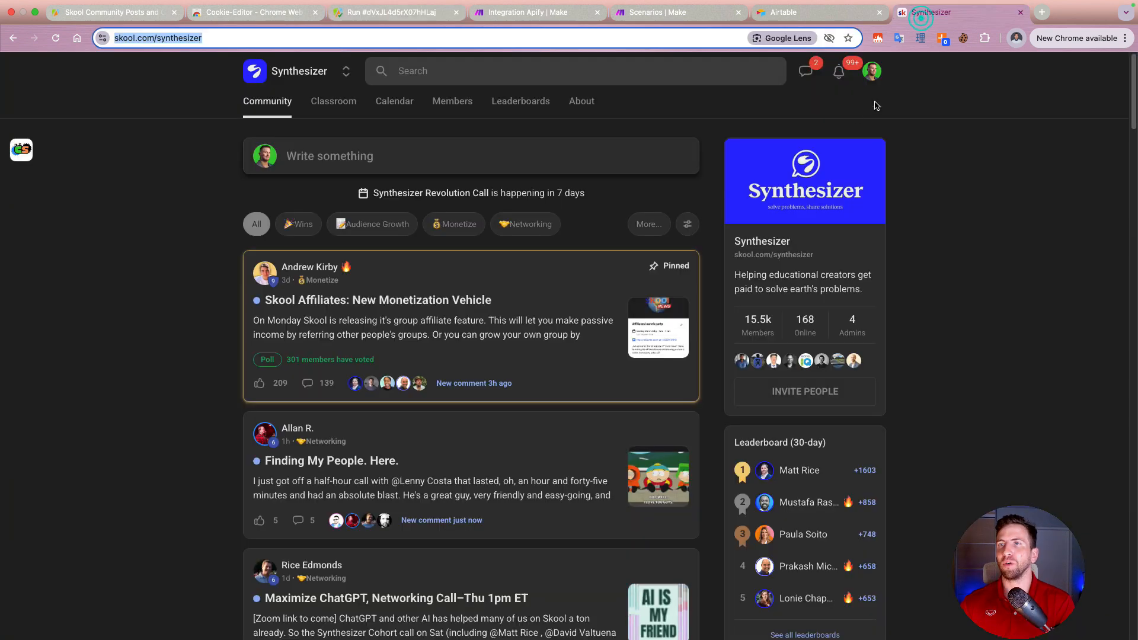
pyautogui.click(965, 38)
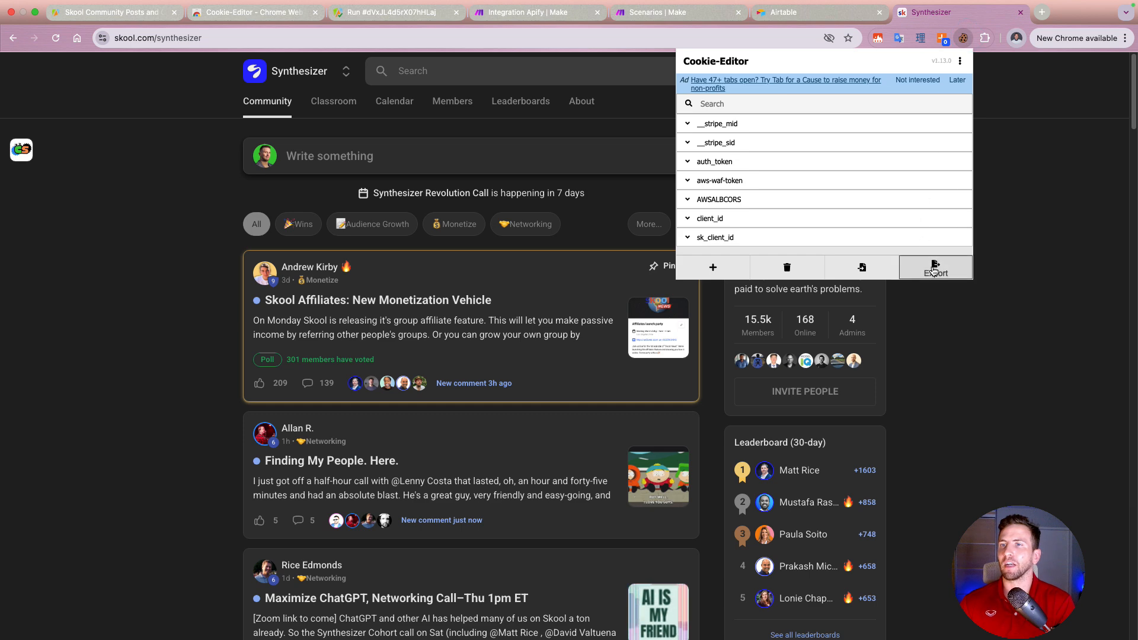
pyautogui.click(934, 270)
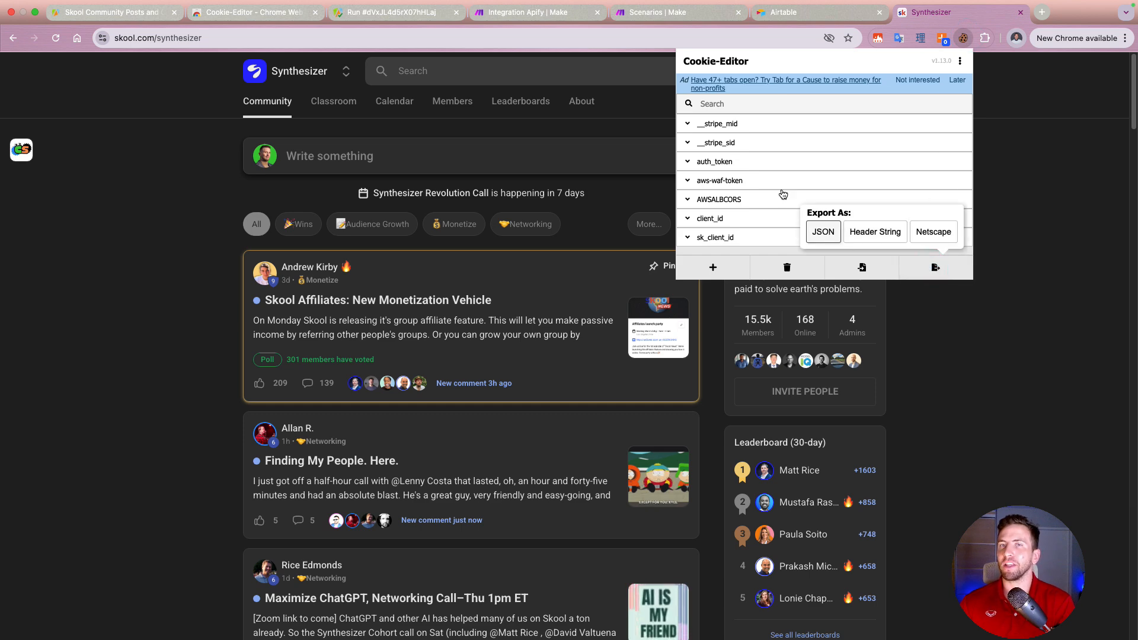
# Step: Return to the Apify run and examine its input JSON, from the cookies block through the start URL and remaining settings
pyautogui.click(397, 19)
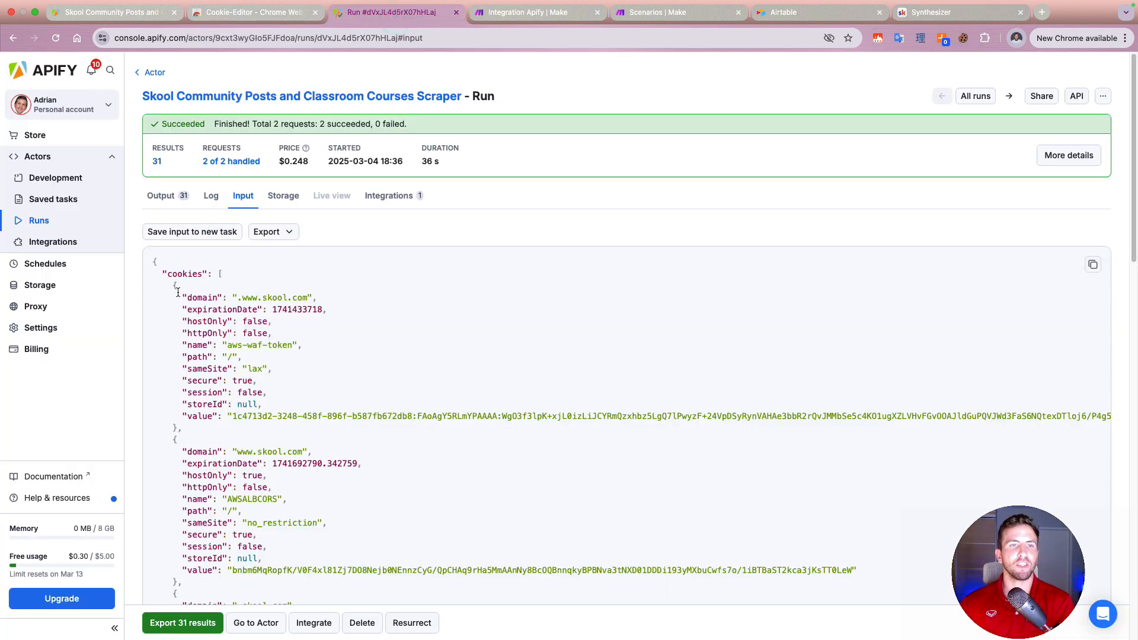
pyautogui.moveTo(152, 261); pyautogui.dragTo(279, 534)
pyautogui.scroll(-1, 314, 538)
pyautogui.scroll(-15, 314, 537)
pyautogui.scroll(-2, 255, 536)
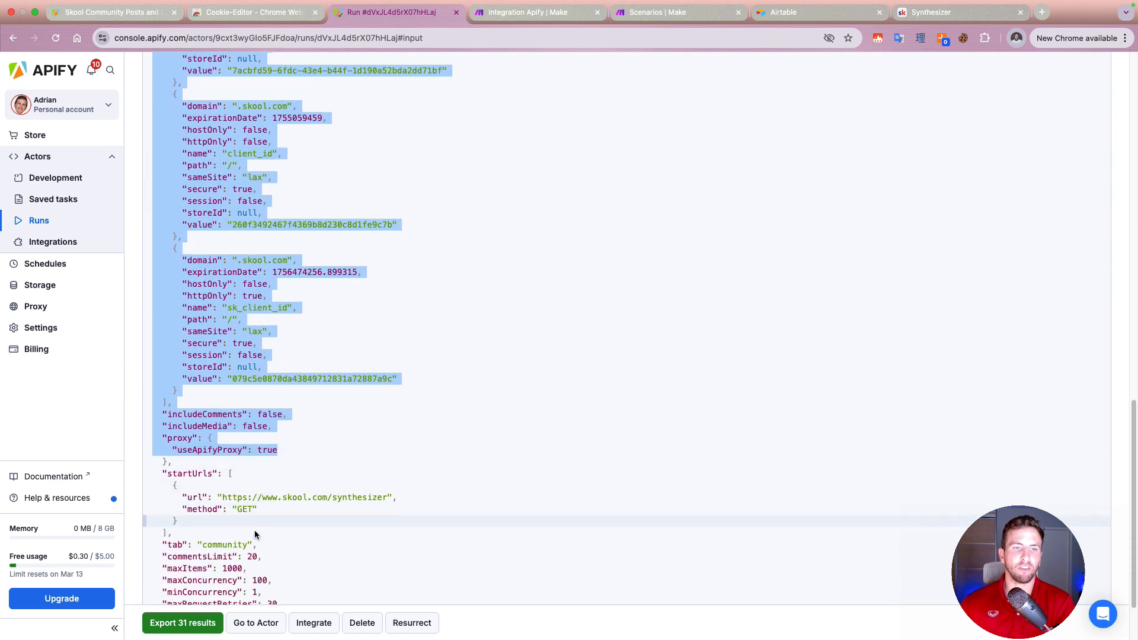
pyautogui.scroll(-1, 302, 516)
pyautogui.scroll(15, 255, 249)
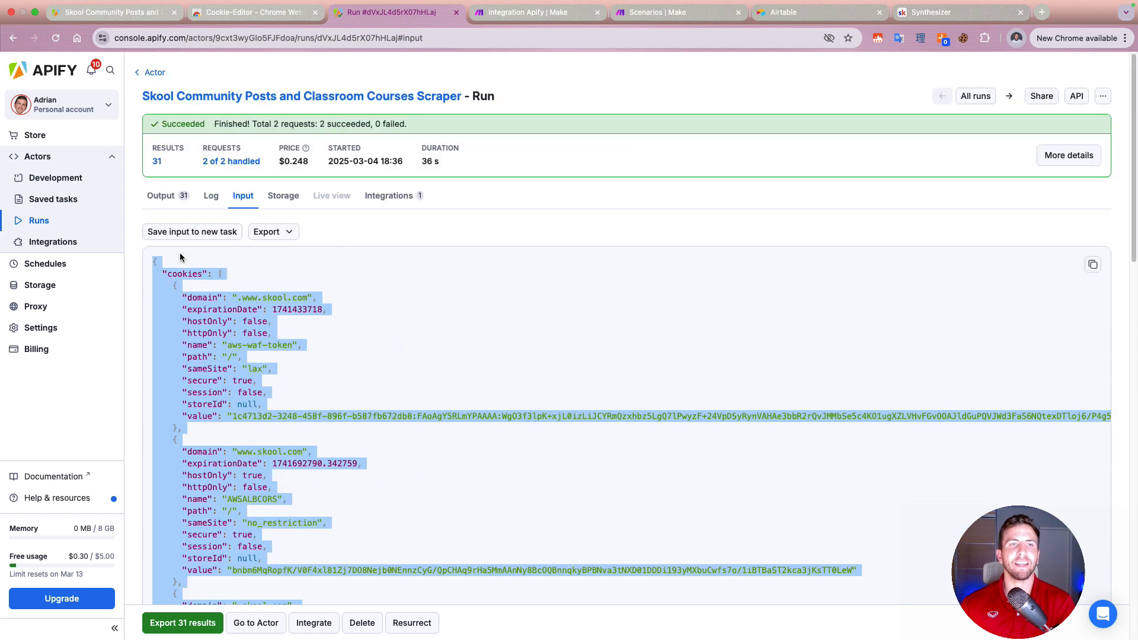
# Step: Open the run's output table, look across its columns and expand the user fields of the fourth post
pyautogui.click(164, 195)
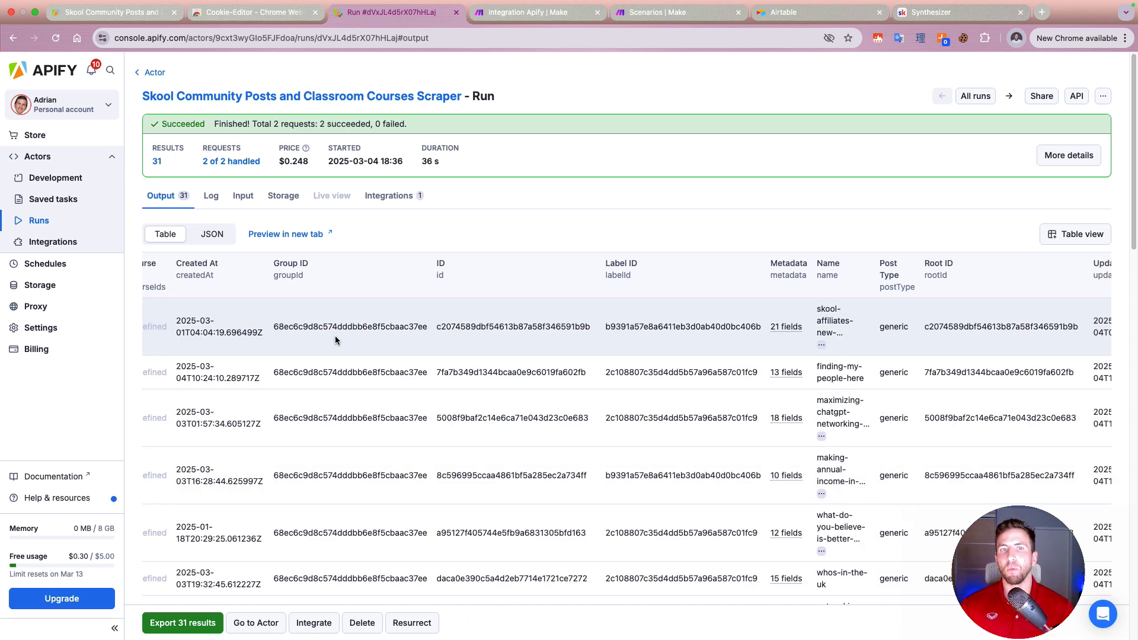
pyautogui.hscroll(5, 339, 337)
pyautogui.hscroll(4, 341, 339)
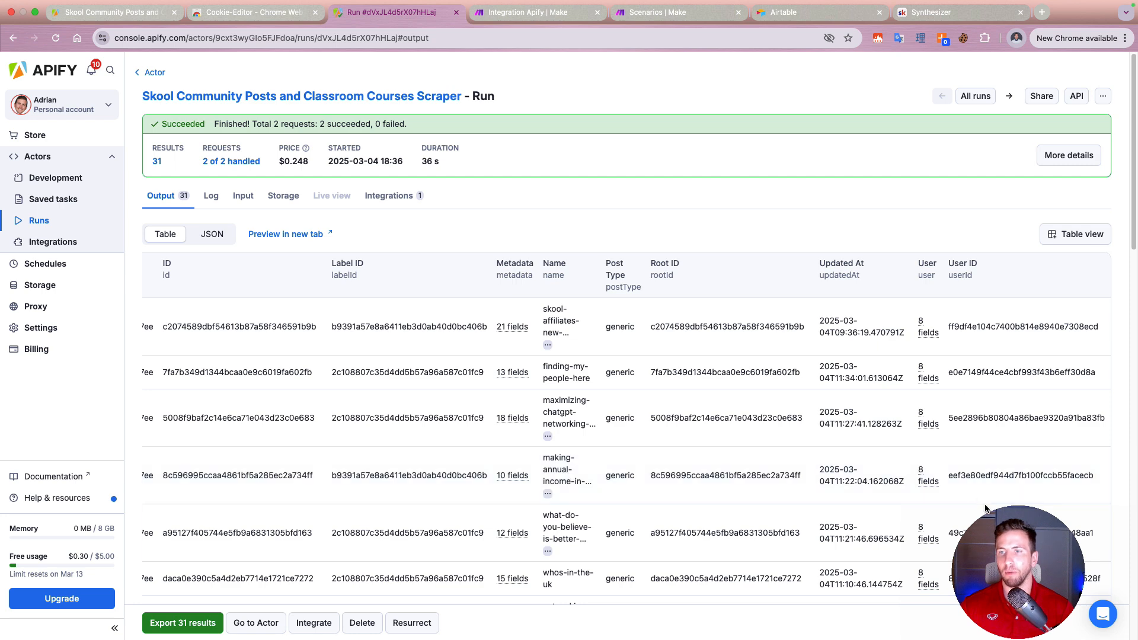
pyautogui.click(925, 476)
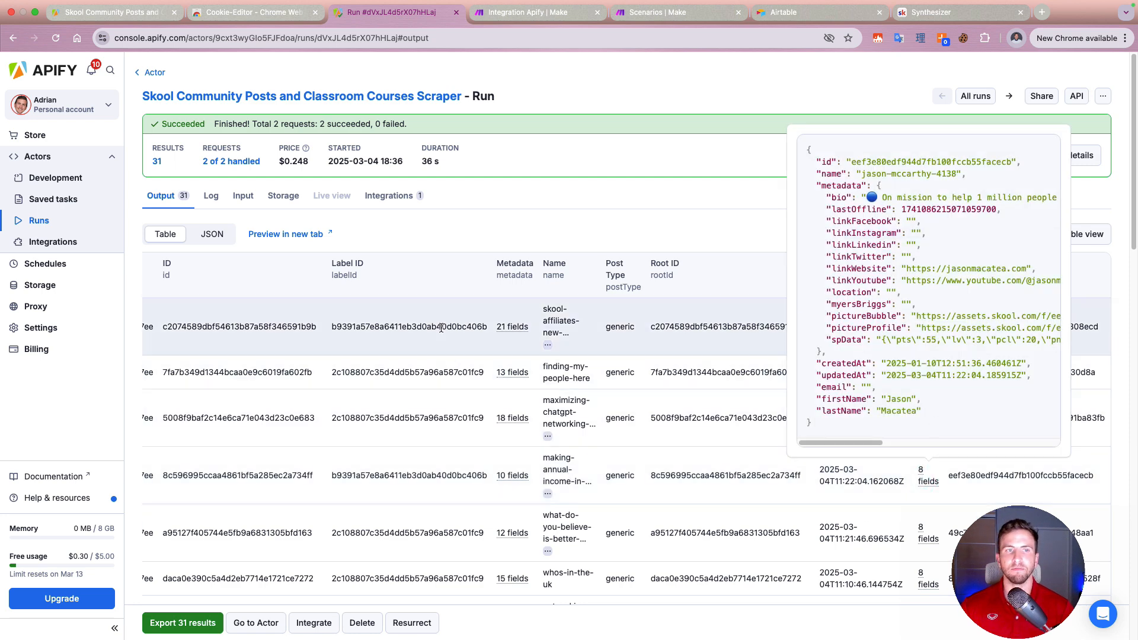
# Step: Examine the fourth post's user fields, including the bio, picture, website and YouTube links
pyautogui.tripleClick(921, 198)
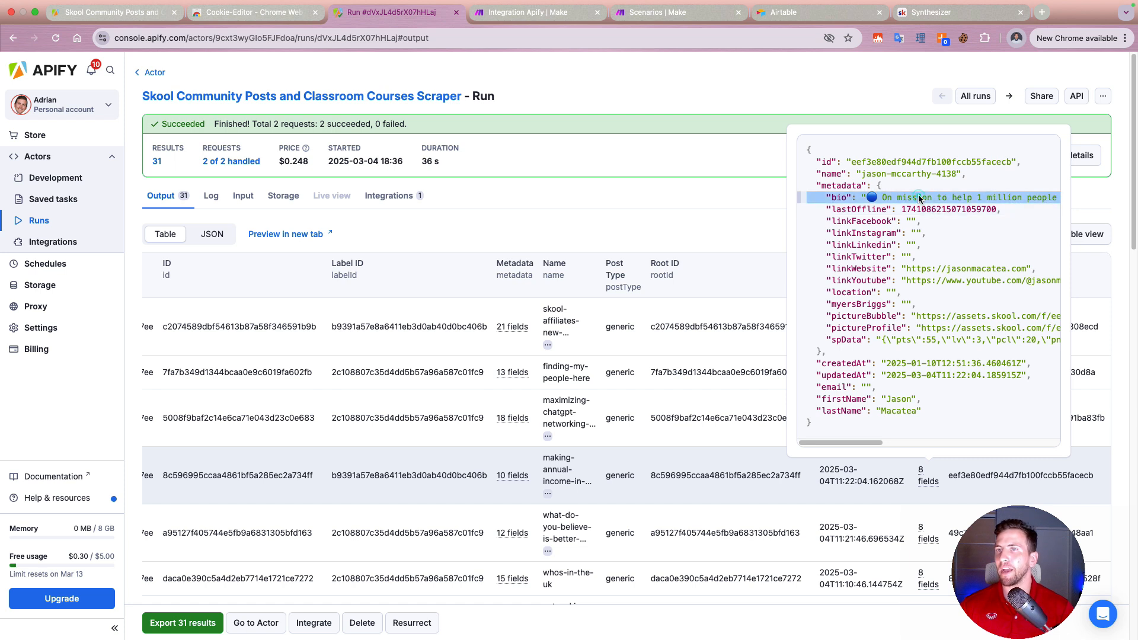
pyautogui.click(950, 202)
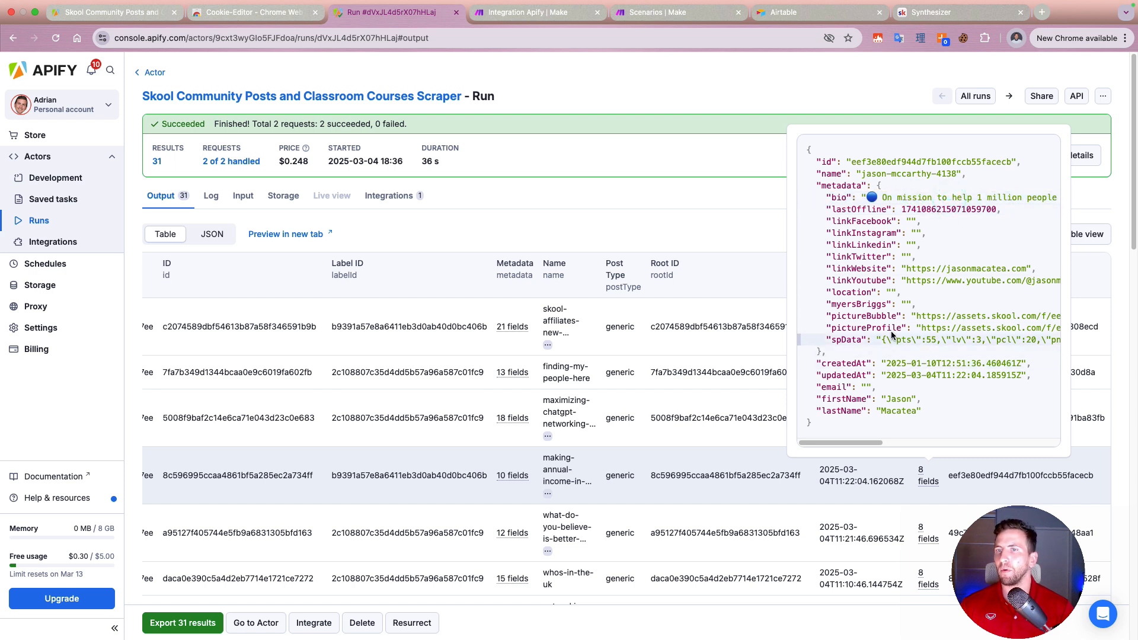
pyautogui.tripleClick(934, 318)
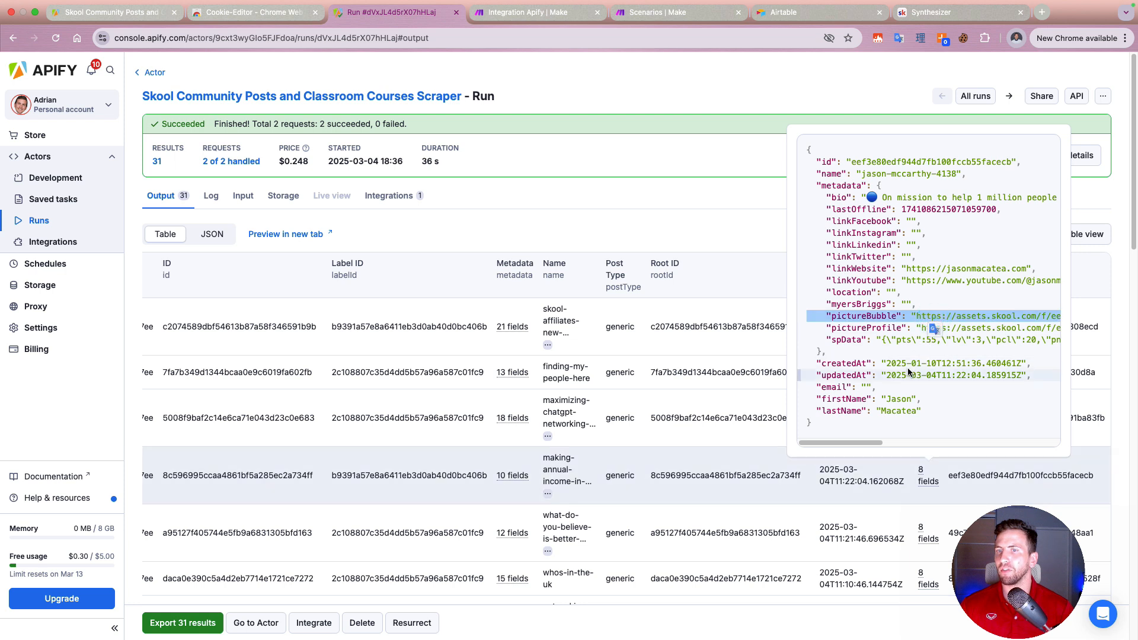
pyautogui.click(903, 285)
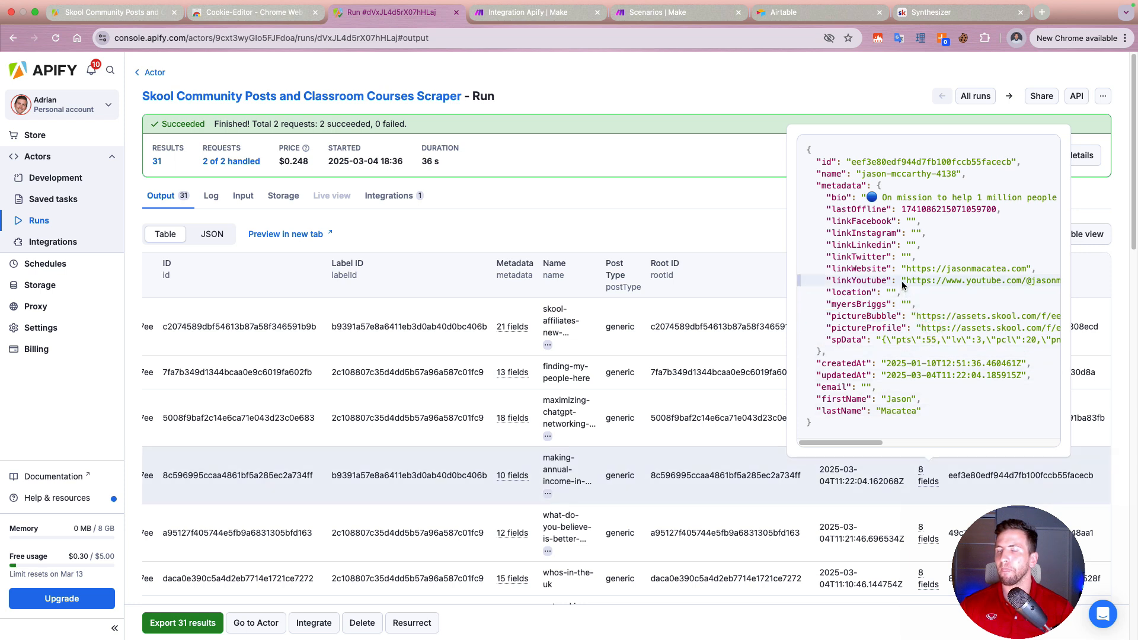
pyautogui.tripleClick(903, 285)
pyautogui.tripleClick(917, 269)
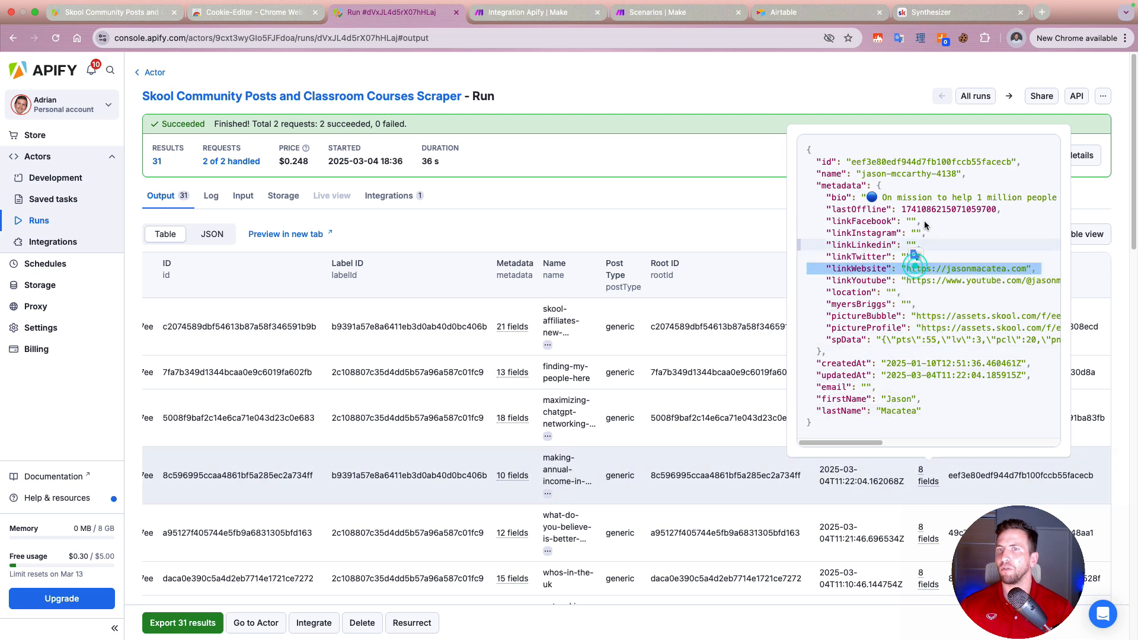
pyautogui.hscroll(1, 939, 199)
pyautogui.hscroll(1, 937, 198)
pyautogui.hscroll(-3, 937, 198)
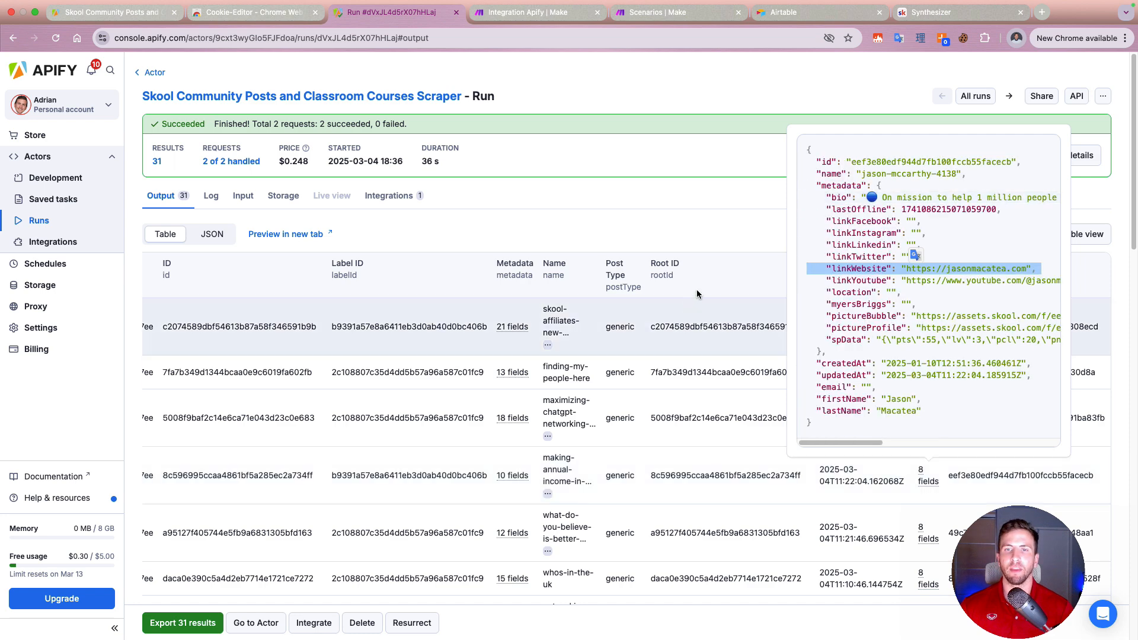
# Step: Expand the metadata of the first post in the run's output and examine its fields, including the title
pyautogui.click(663, 350)
pyautogui.click(510, 327)
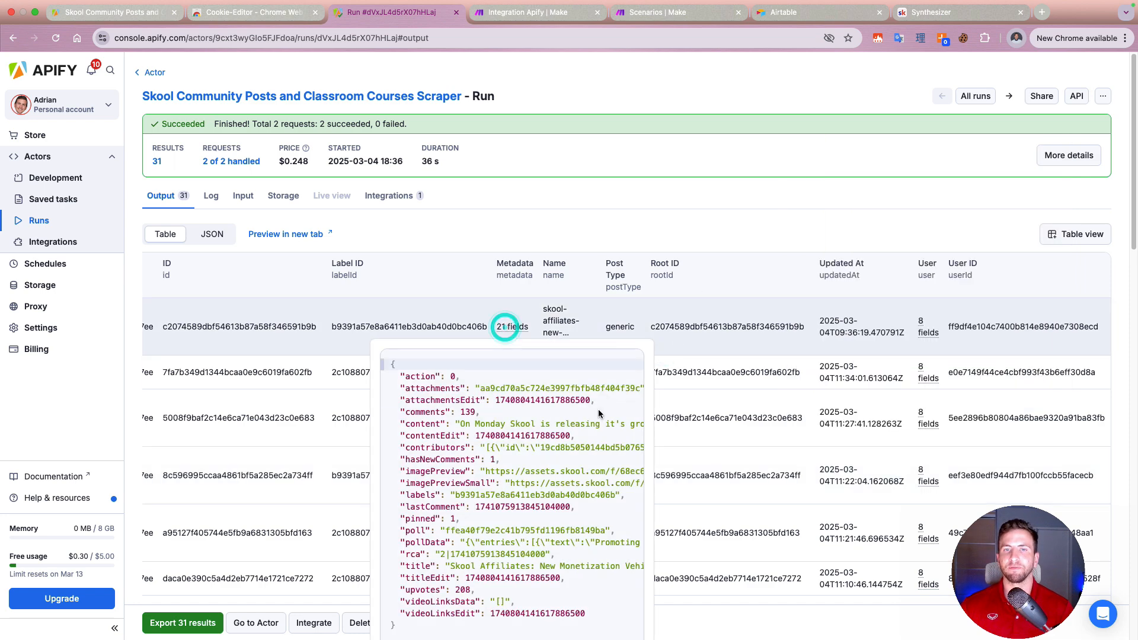
pyautogui.click(575, 450)
pyautogui.scroll(-2, 575, 454)
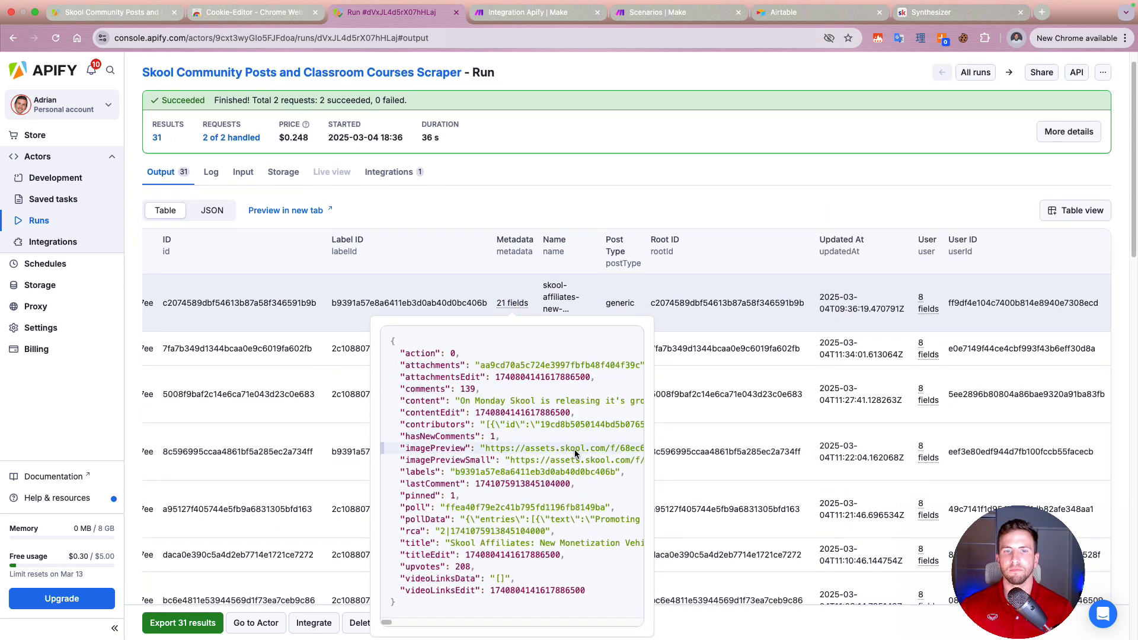
pyautogui.scroll(-4, 575, 454)
pyautogui.tripleClick(572, 476)
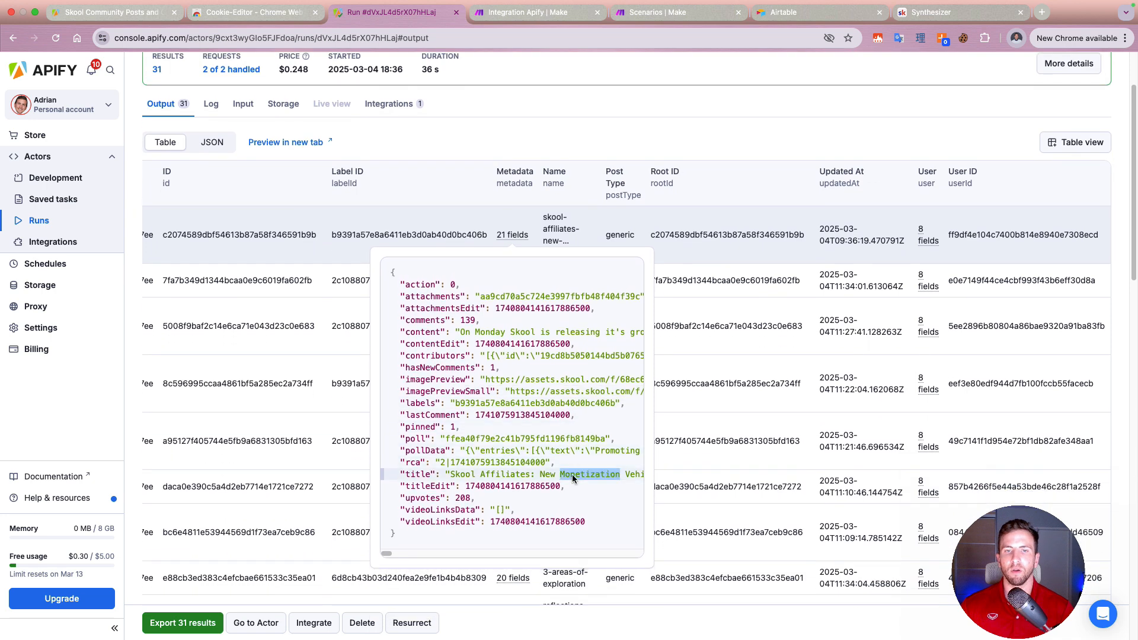
pyautogui.click(693, 205)
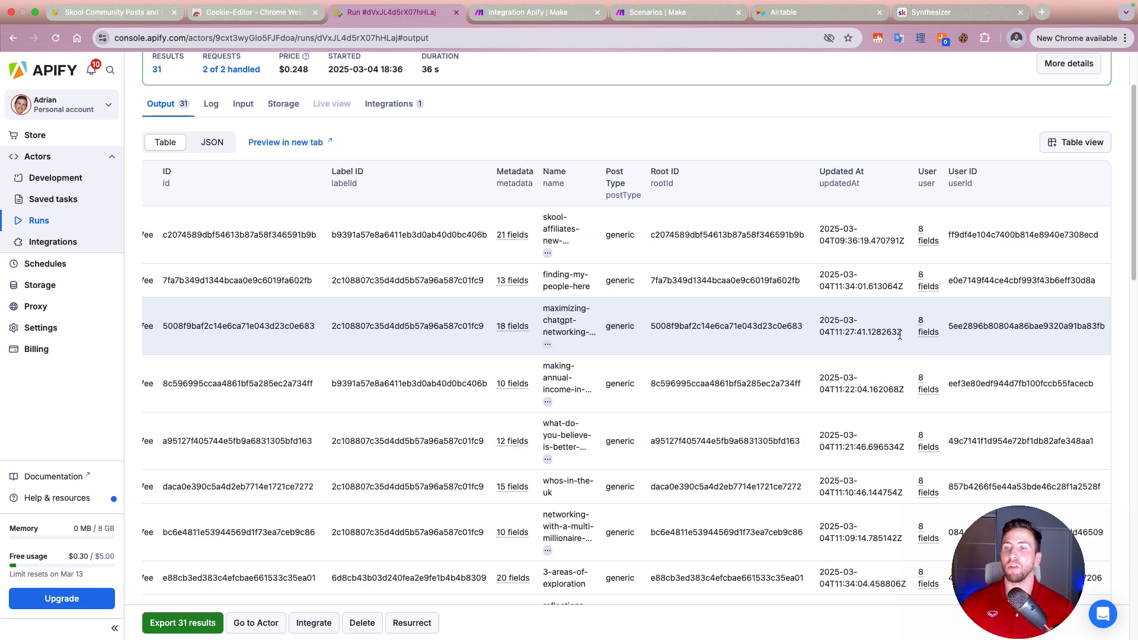
pyautogui.click(518, 237)
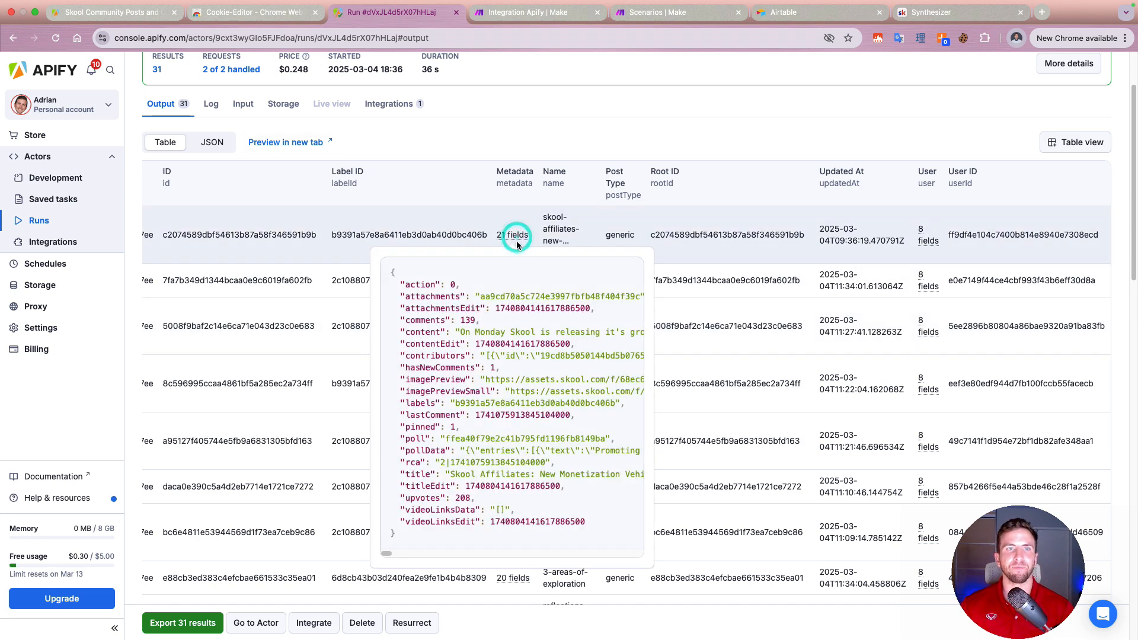
pyautogui.click(531, 283)
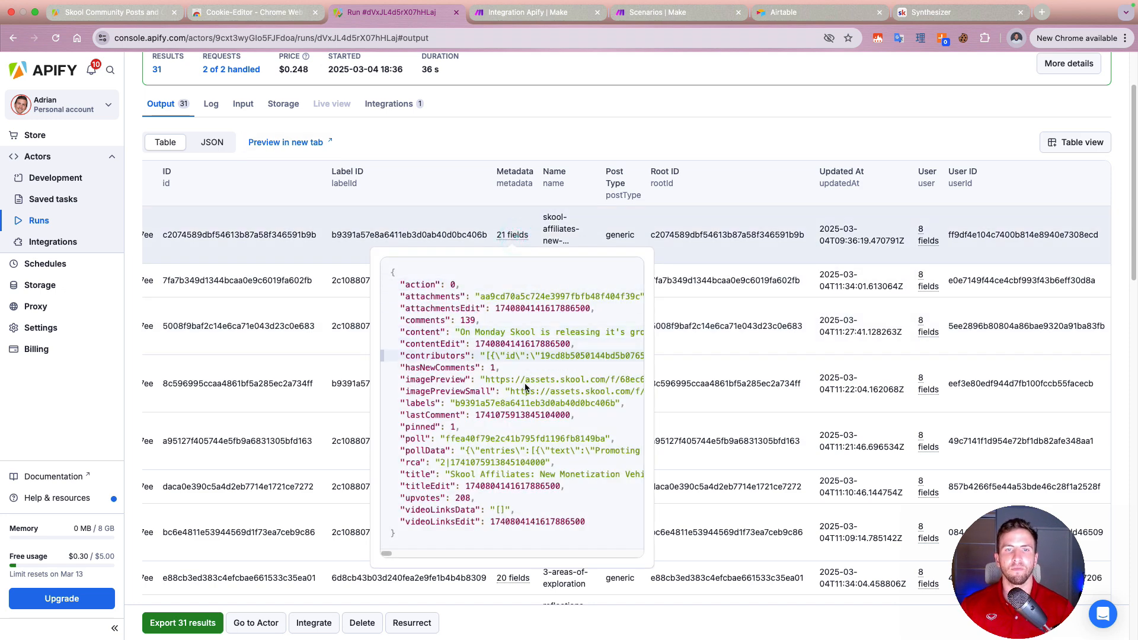
# Step: Close the earlier Apify integration scenario in Make and create a new scenario in the Playground folder
pyautogui.click(598, 12)
pyautogui.click(611, 234)
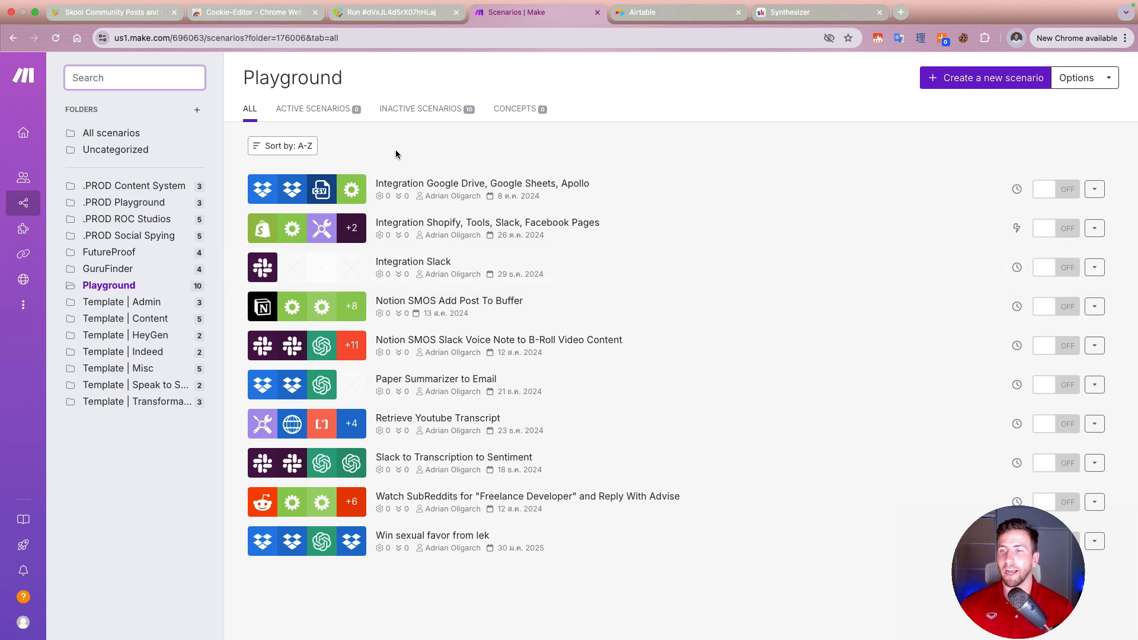
pyautogui.click(1017, 86)
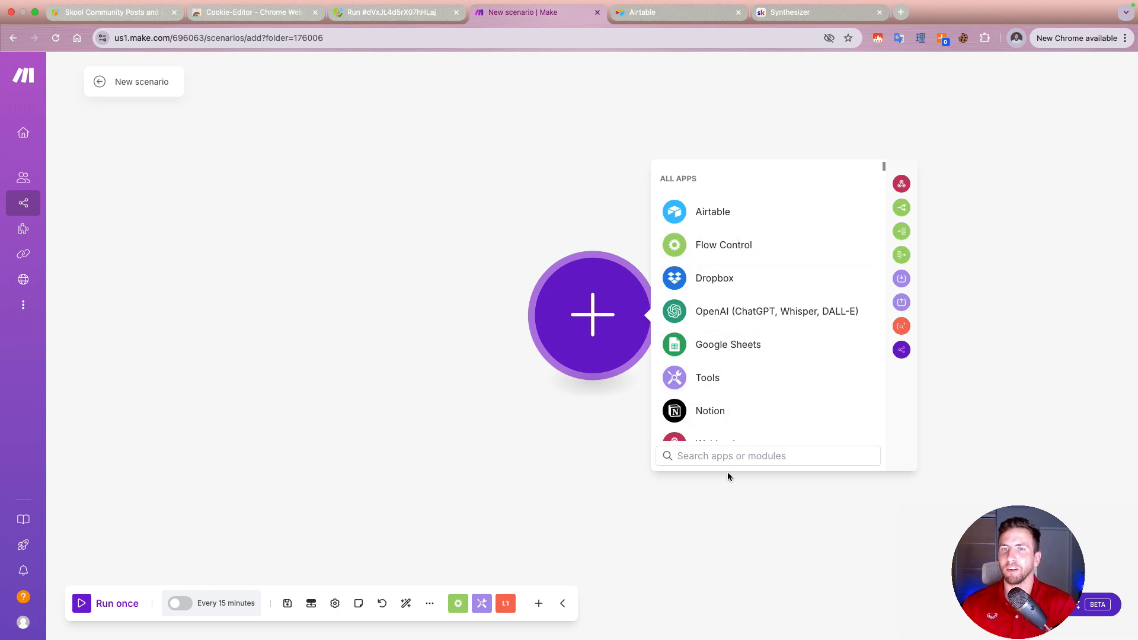
# Step: Add an Apify Watch Actor Runs trigger to the scenario and attach the existing Skool Community and Posts webhook
pyautogui.click(714, 457)
pyautogui.write('apify')
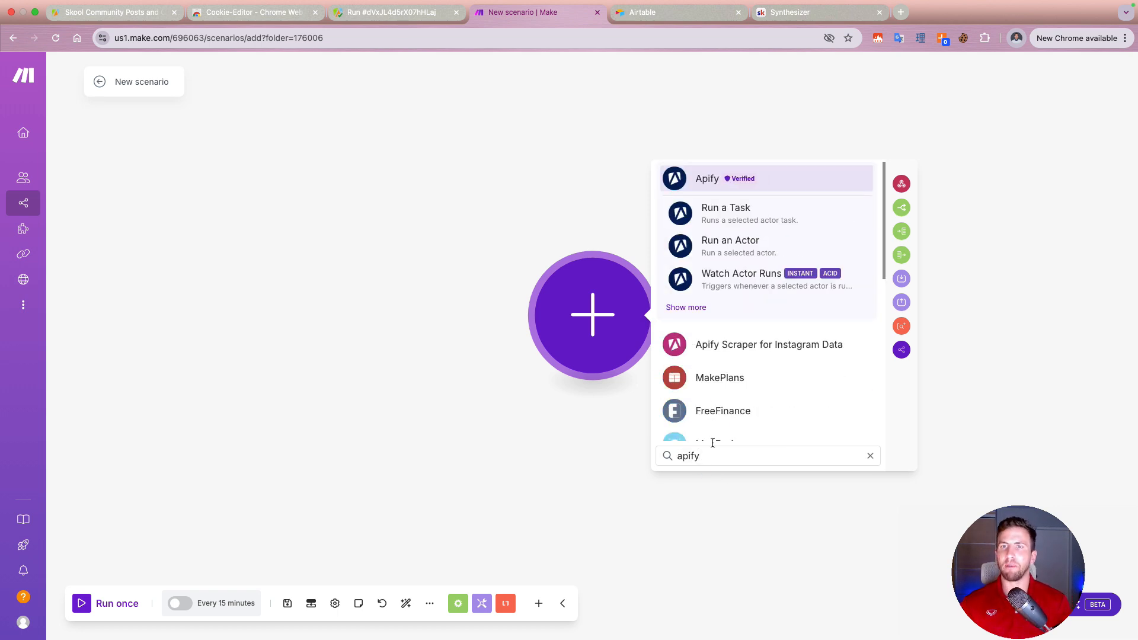
pyautogui.click(751, 274)
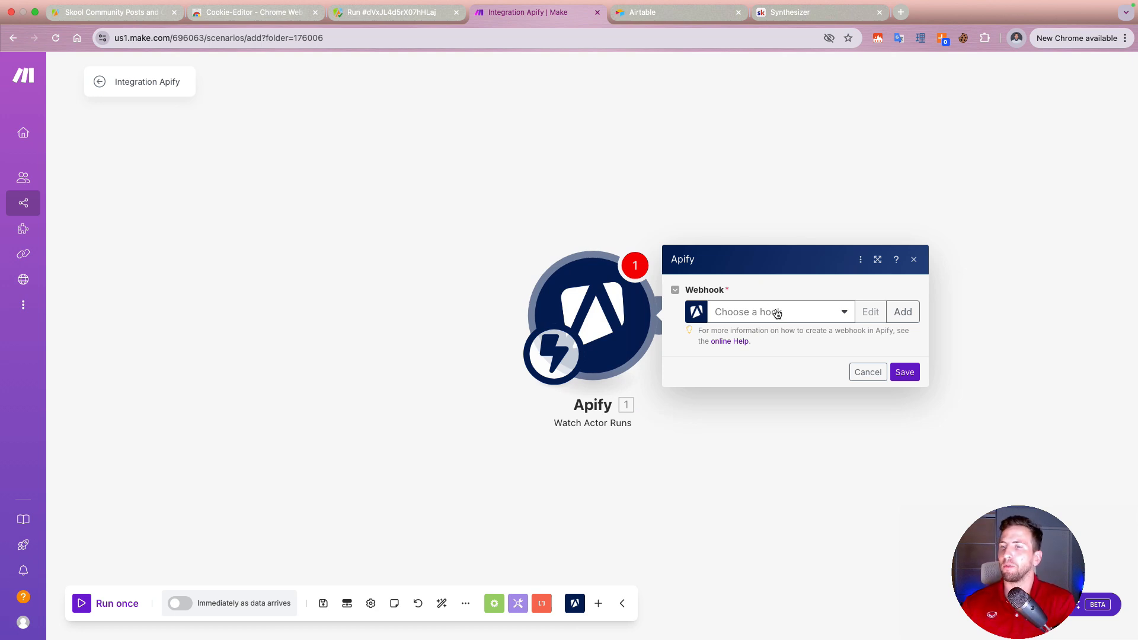
pyautogui.click(776, 313)
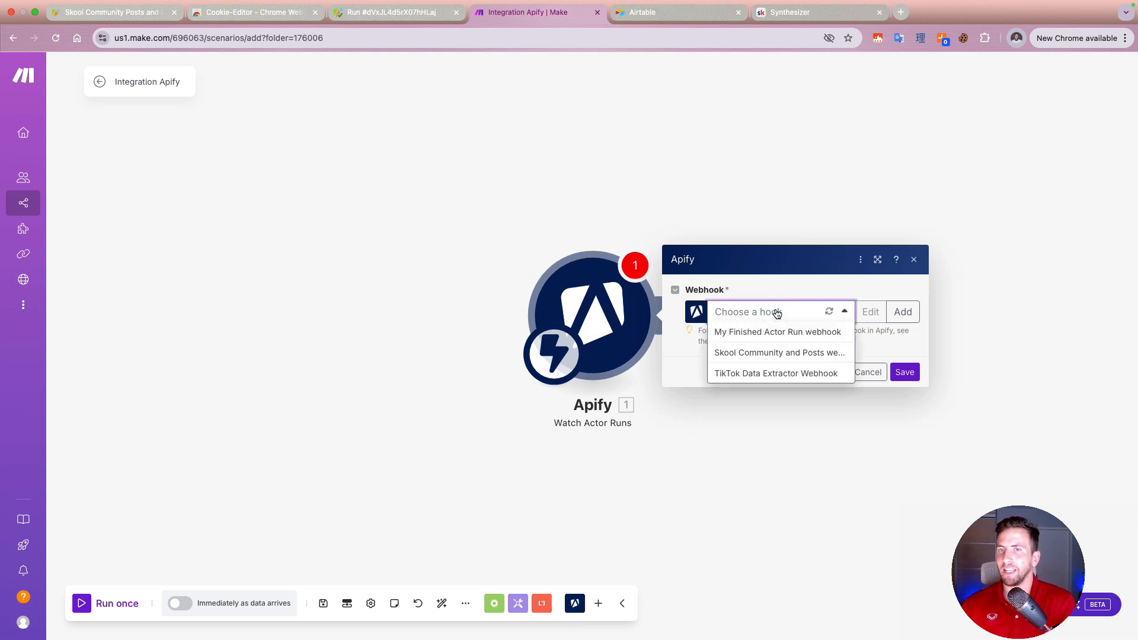
pyautogui.click(769, 354)
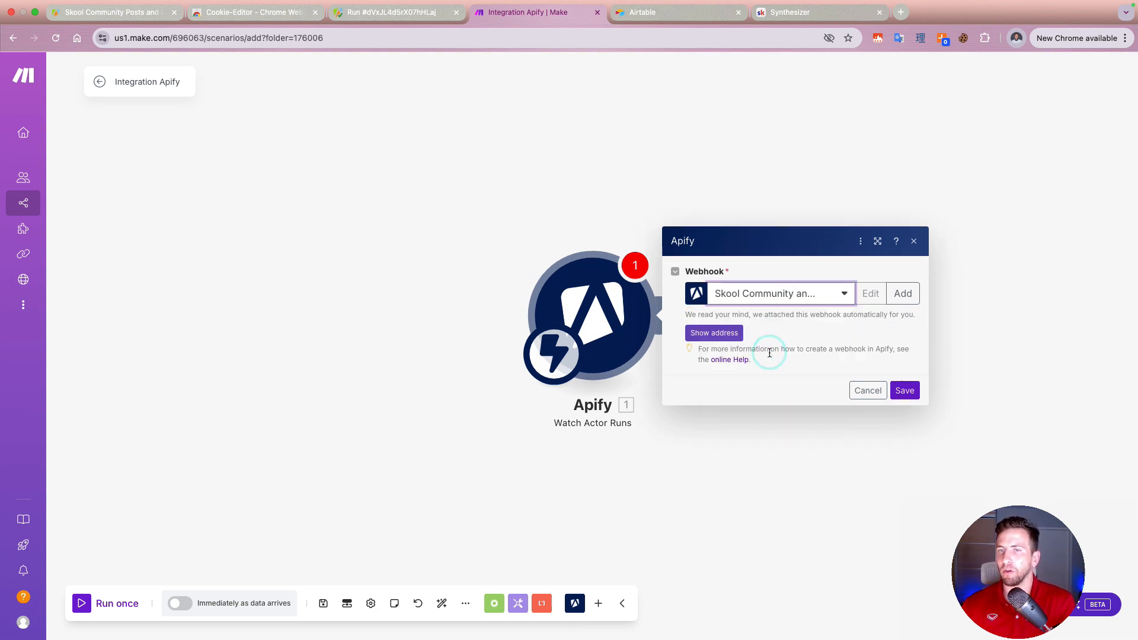
pyautogui.click(906, 391)
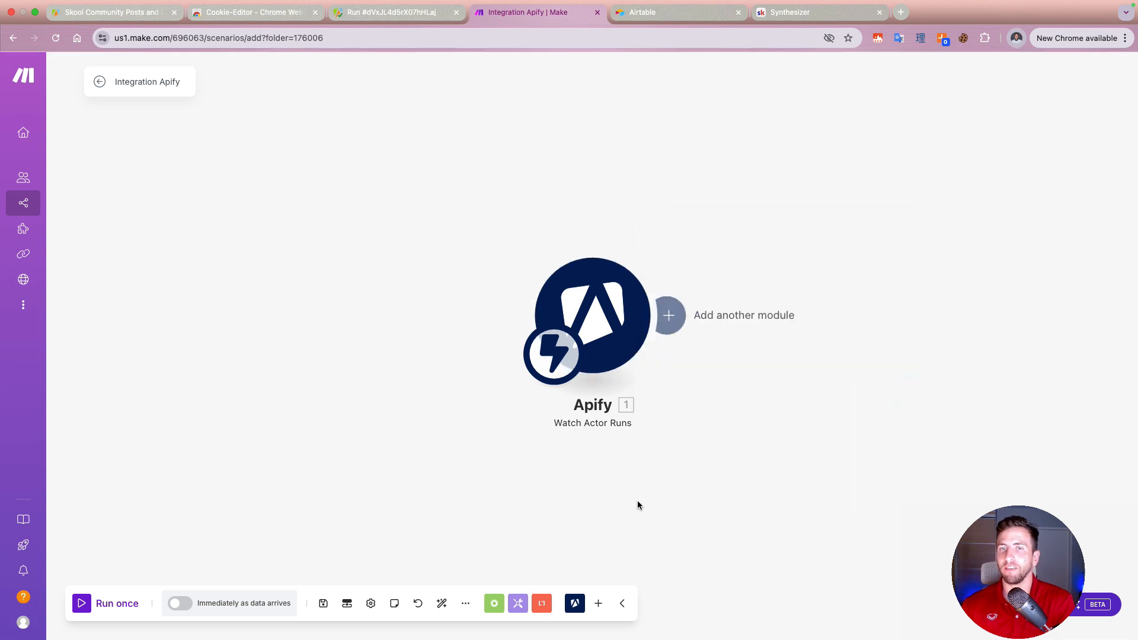
# Step: Run the Make scenario once, start the Skool scraper for the synthesizer community in Apify, and return to the waiting scenario
pyautogui.click(81, 604)
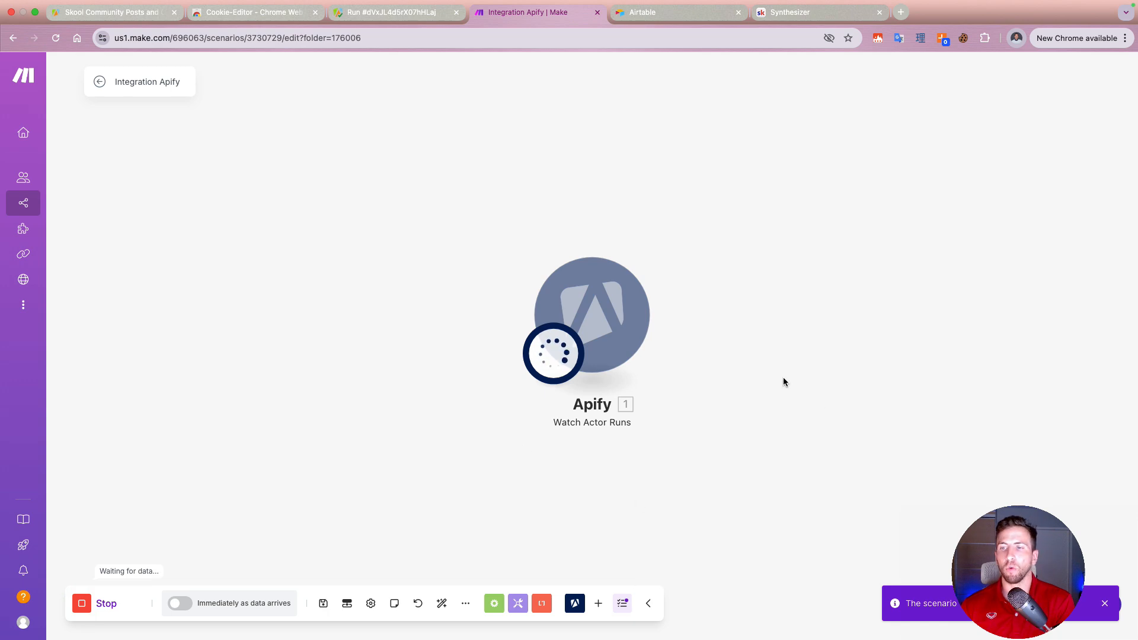
pyautogui.click(371, 13)
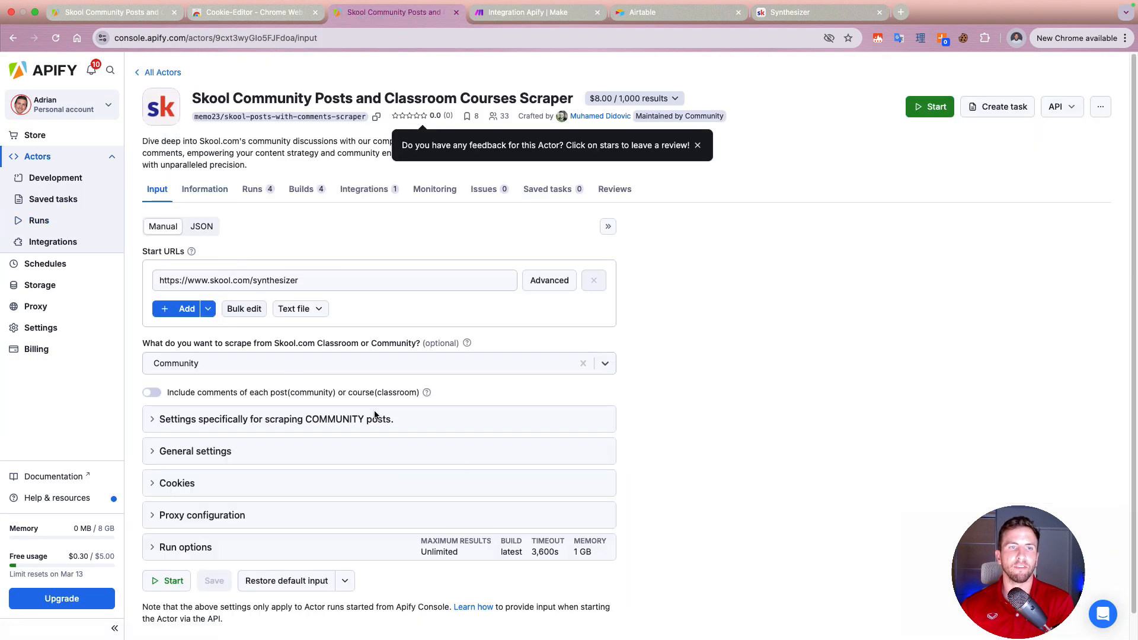
pyautogui.scroll(-1, 702, 478)
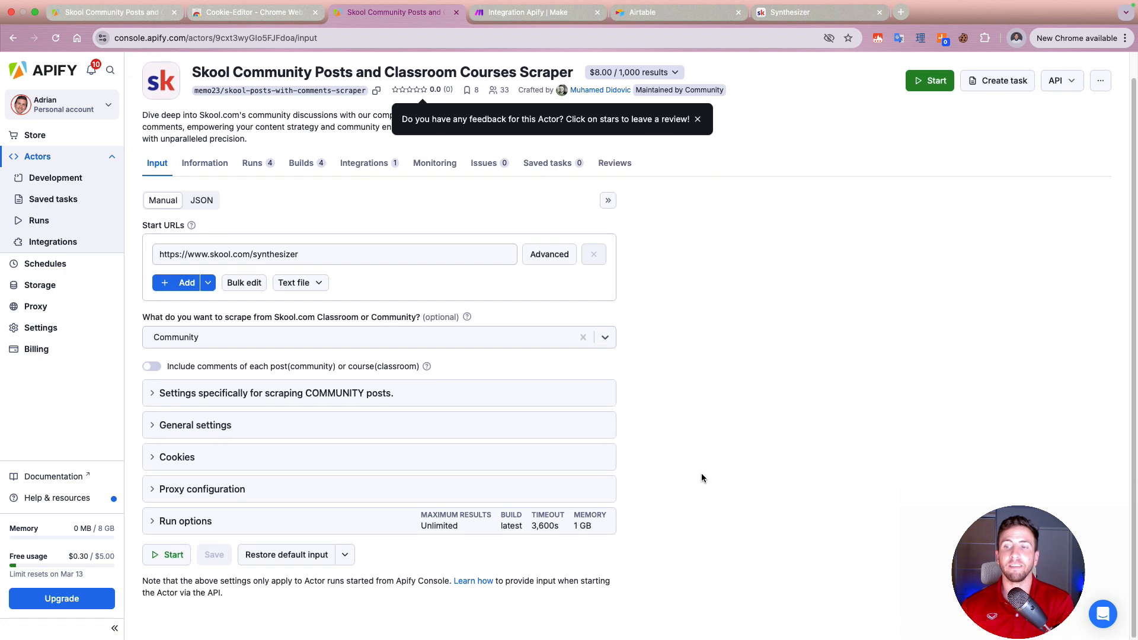
pyautogui.click(161, 560)
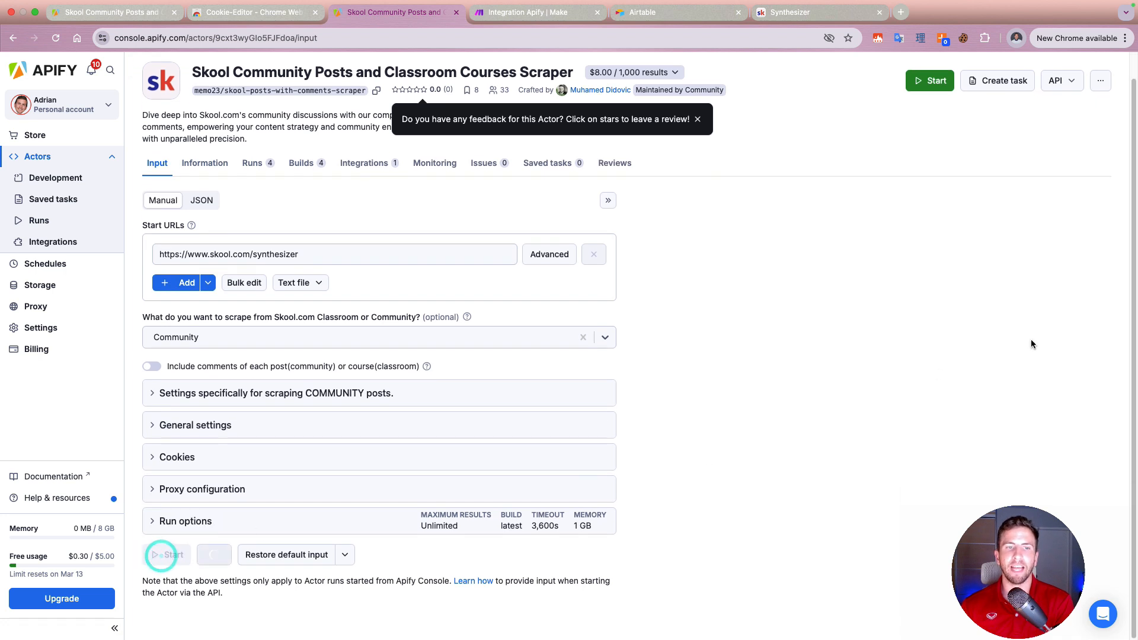
pyautogui.click(558, 10)
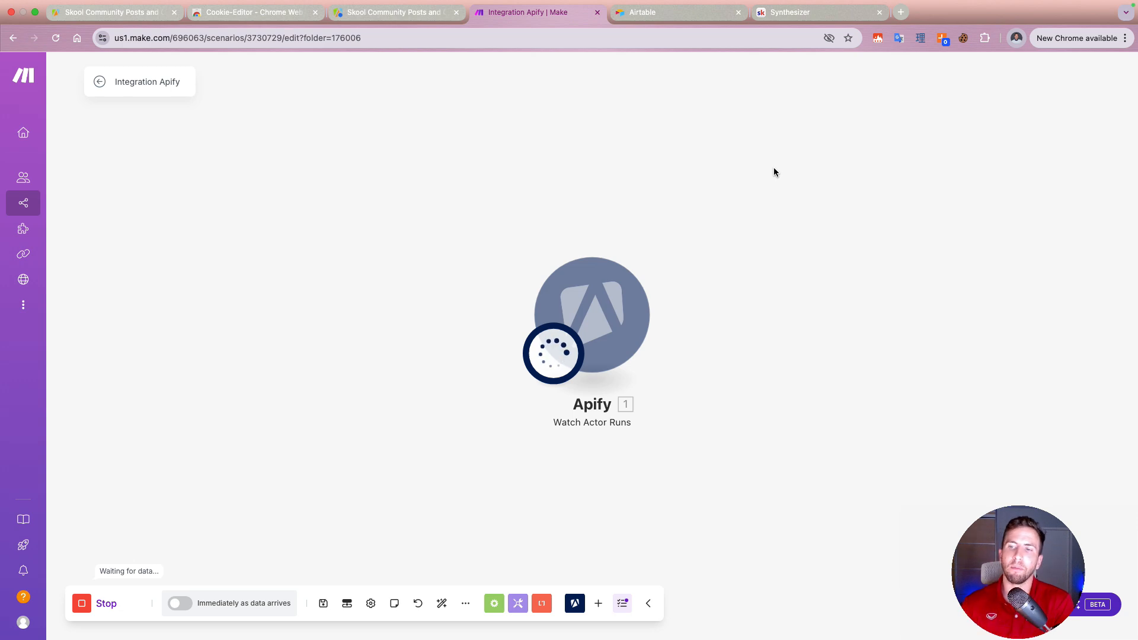
# Step: Check the new run's output in Apify, and examine the bundle received in Make, expanding meta, pricingInfo and usage
pyautogui.click(392, 12)
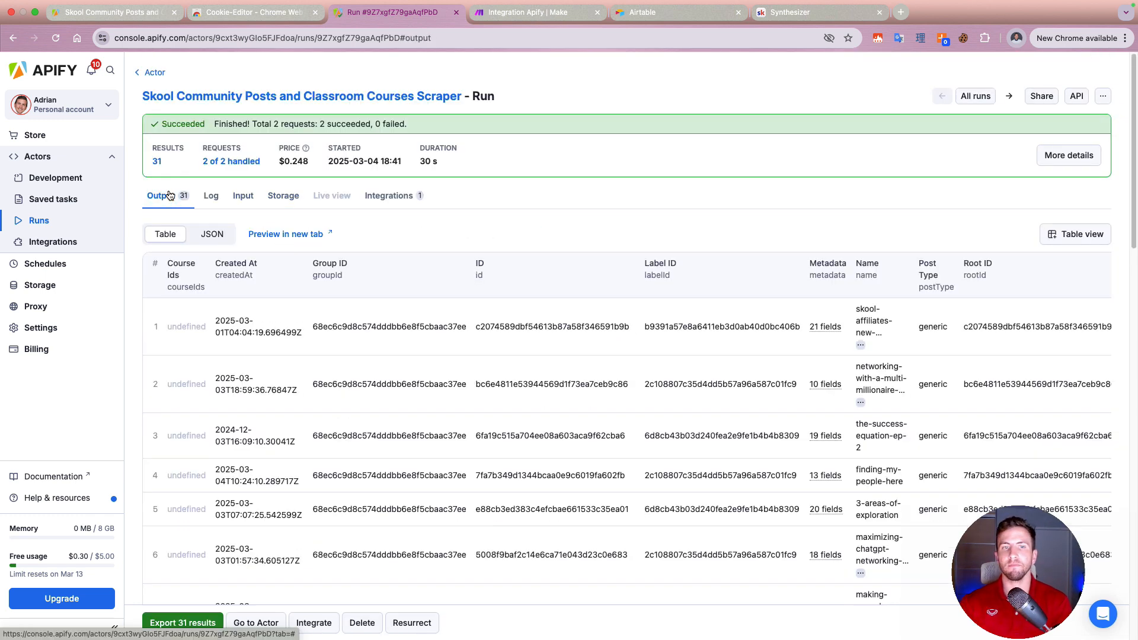
pyautogui.click(563, 13)
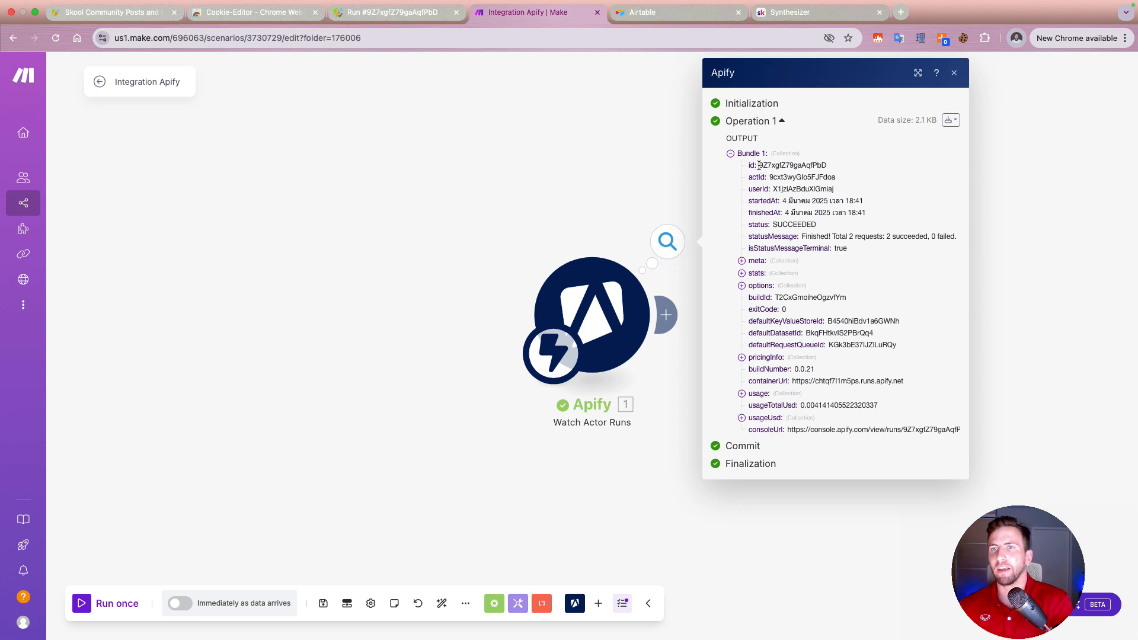
pyautogui.click(742, 262)
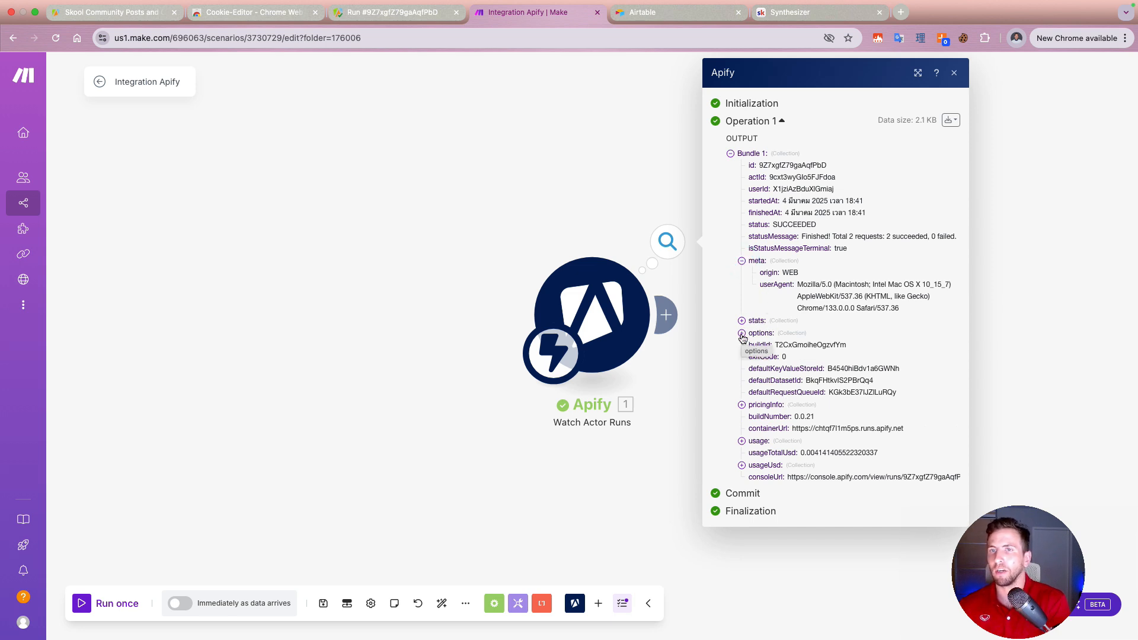
pyautogui.click(743, 405)
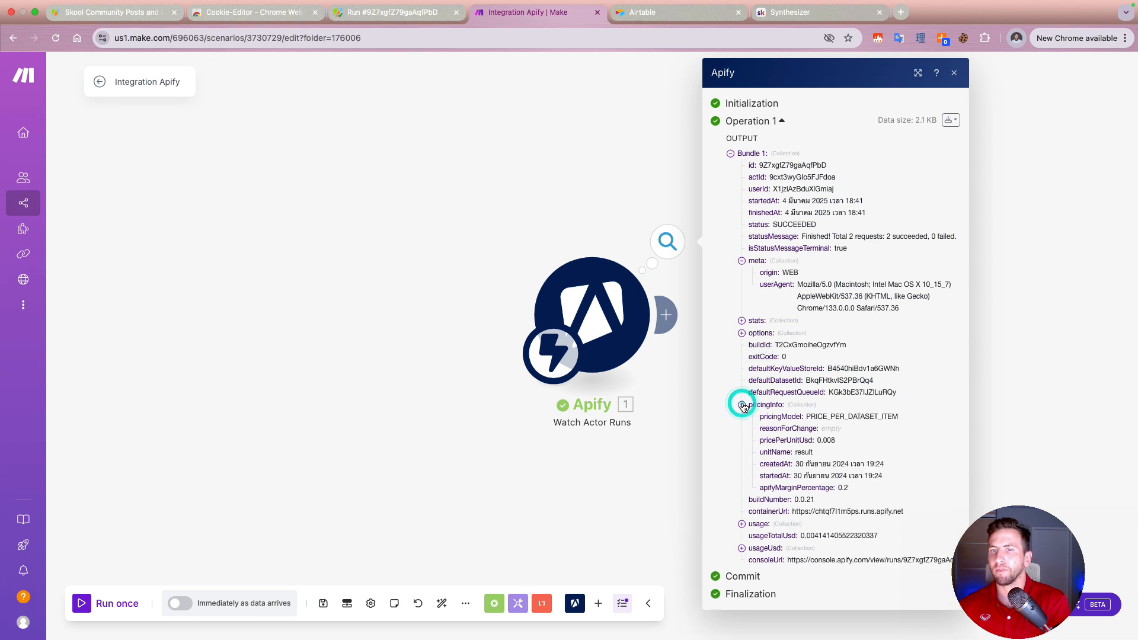
pyautogui.click(742, 405)
pyautogui.click(742, 441)
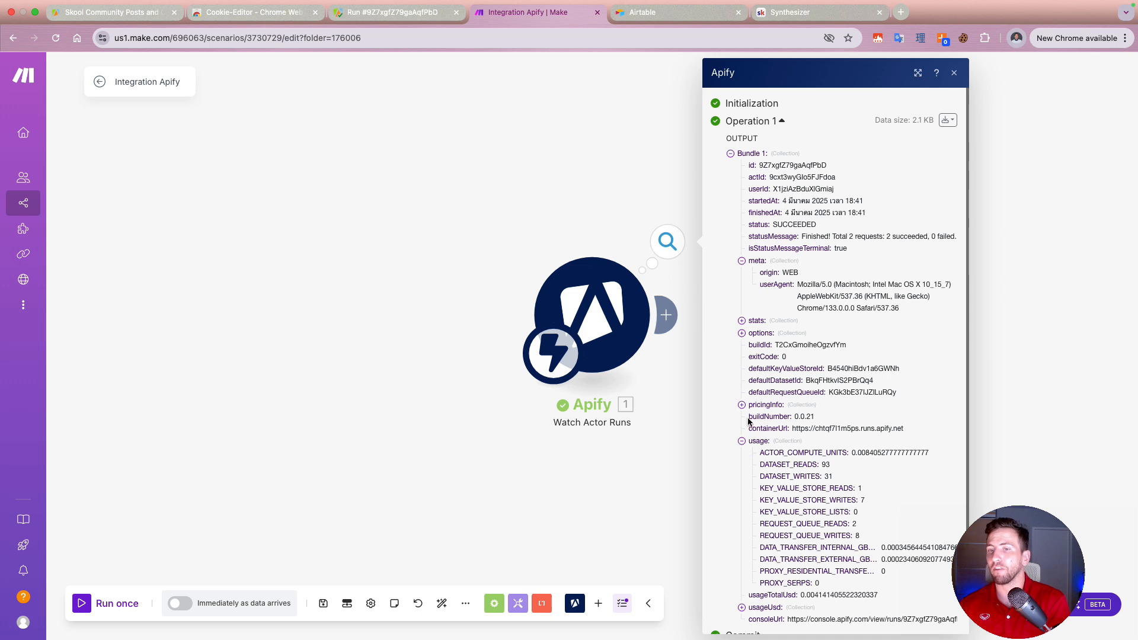
pyautogui.scroll(-2, 750, 424)
# Step: Add an Apify Get Dataset Items module after the Watch Actor Runs trigger
pyautogui.click(666, 315)
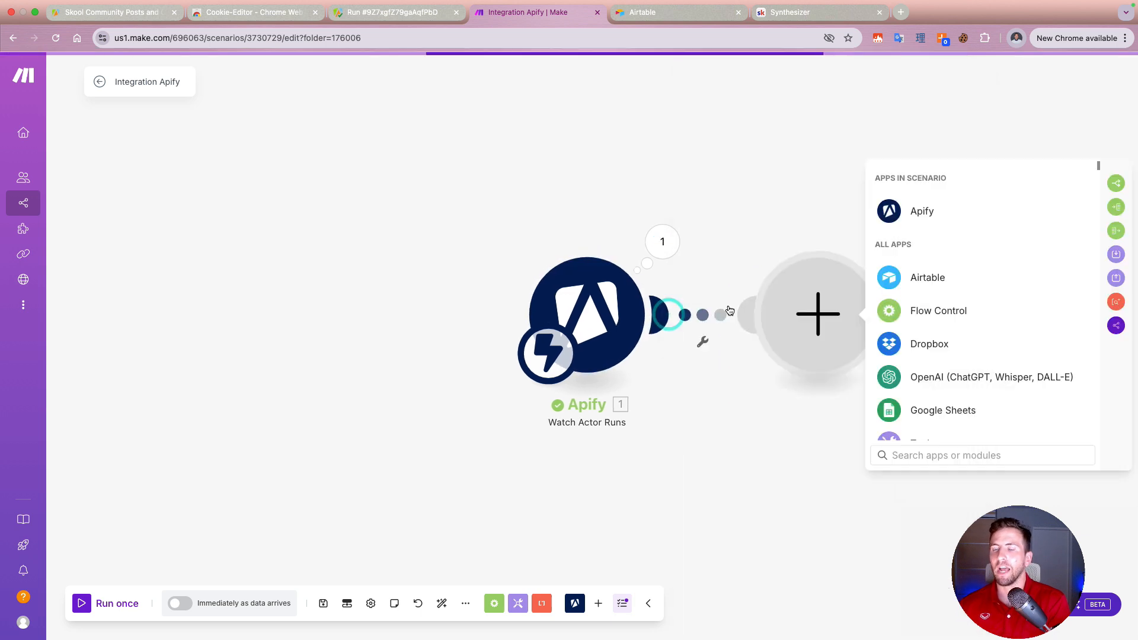
pyautogui.click(904, 212)
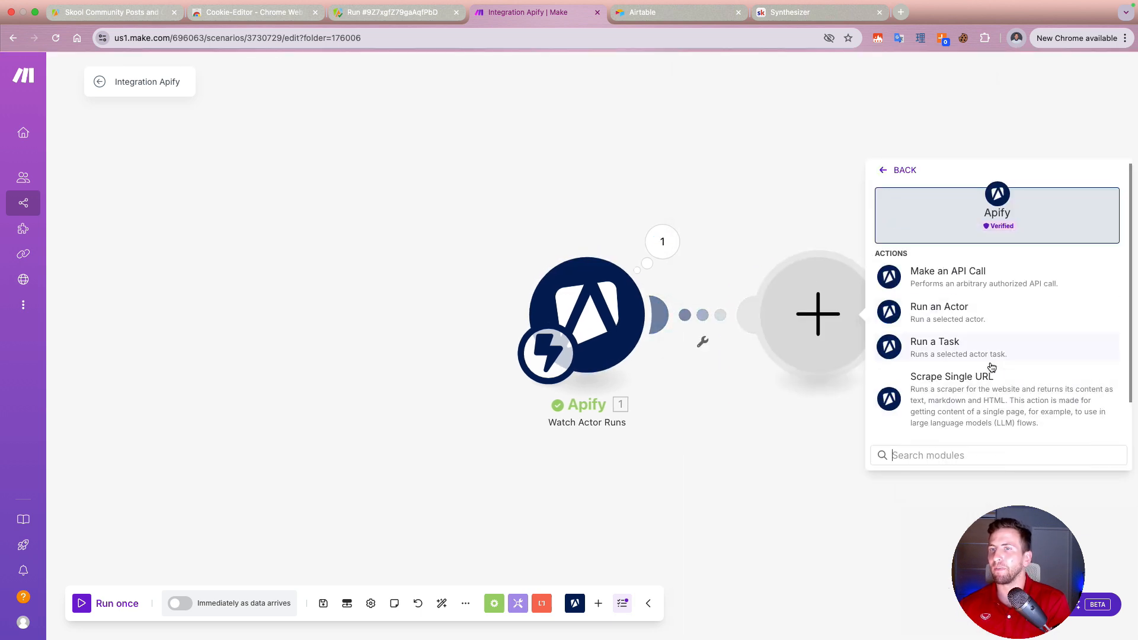
pyautogui.scroll(-1, 992, 368)
pyautogui.click(973, 422)
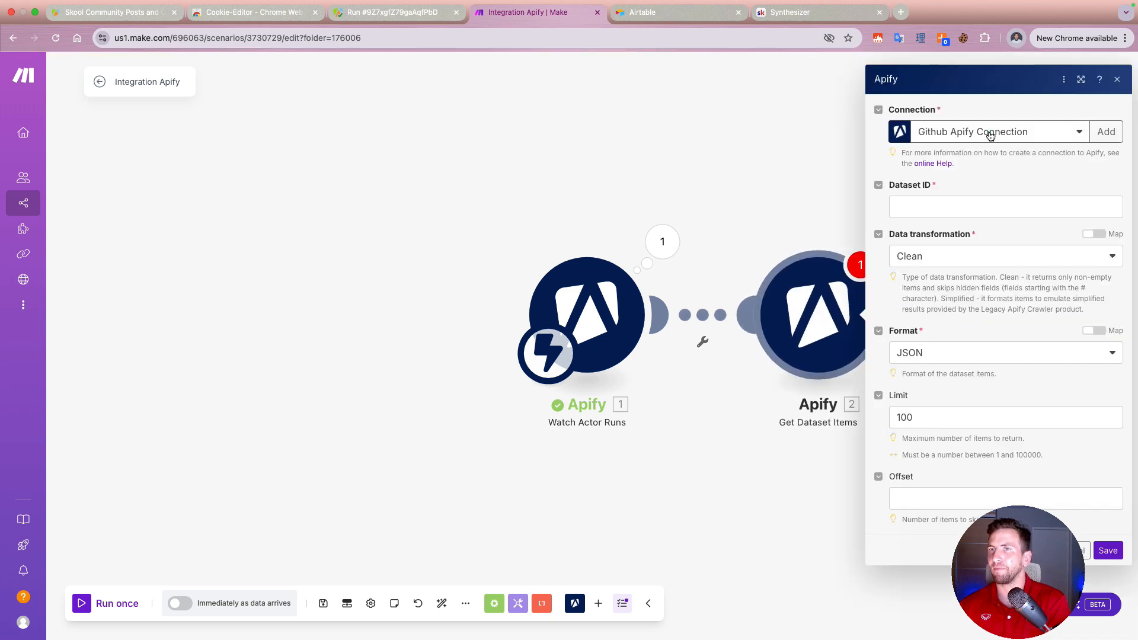
# Step: Keep the Github Apify Connection for the Get Dataset Items module and open its Dataset ID for mapping from the trigger's fields
pyautogui.click(990, 136)
pyautogui.click(1011, 98)
pyautogui.click(995, 207)
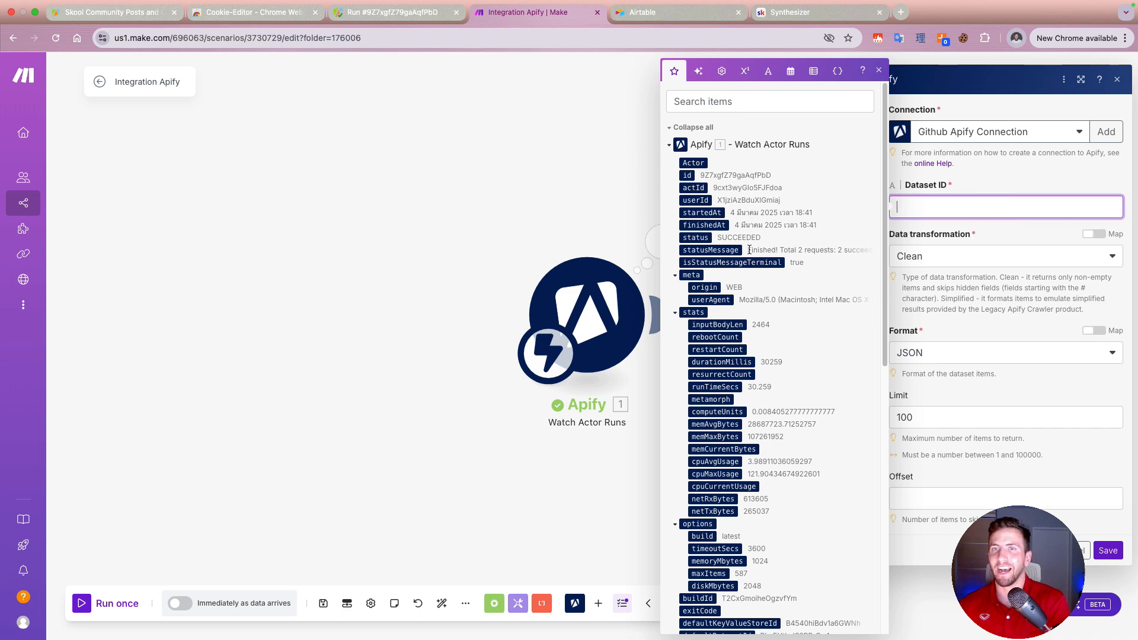
pyautogui.scroll(-10, 752, 250)
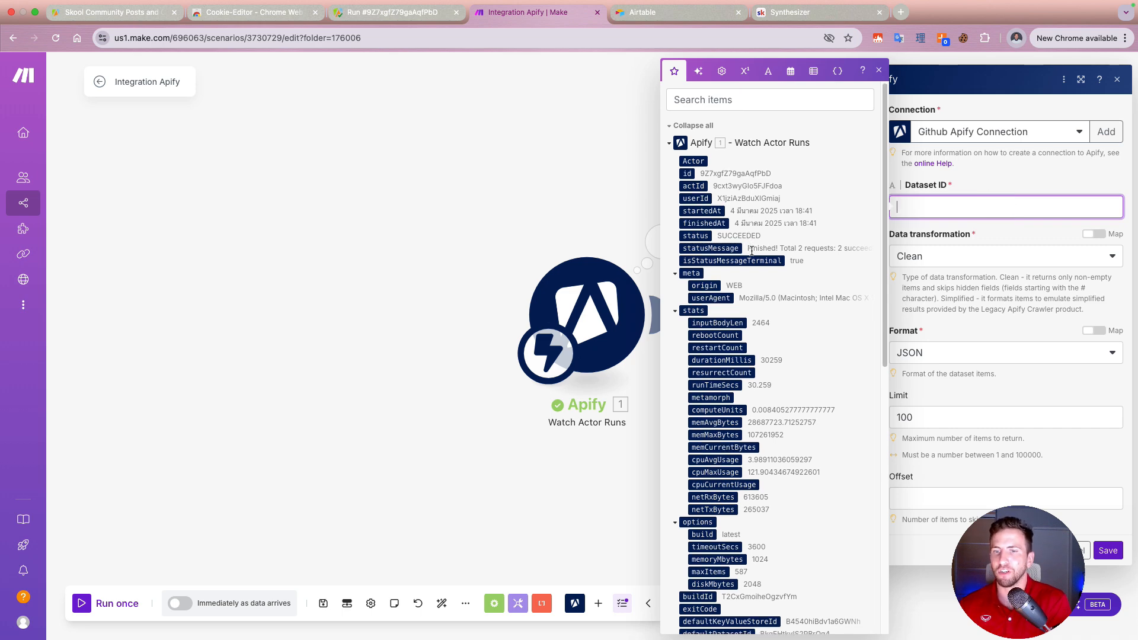
pyautogui.scroll(-3, 752, 250)
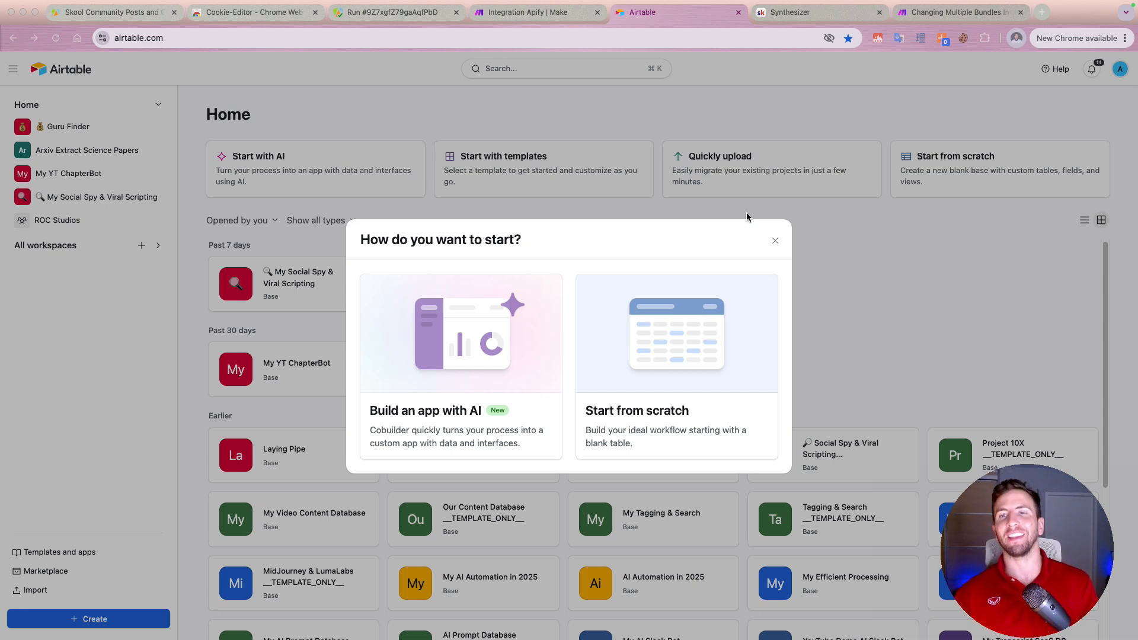
# Step: Create a blank Airtable base from scratch, and switch to Make to open the output of the Get Dataset Items module
pyautogui.click(644, 352)
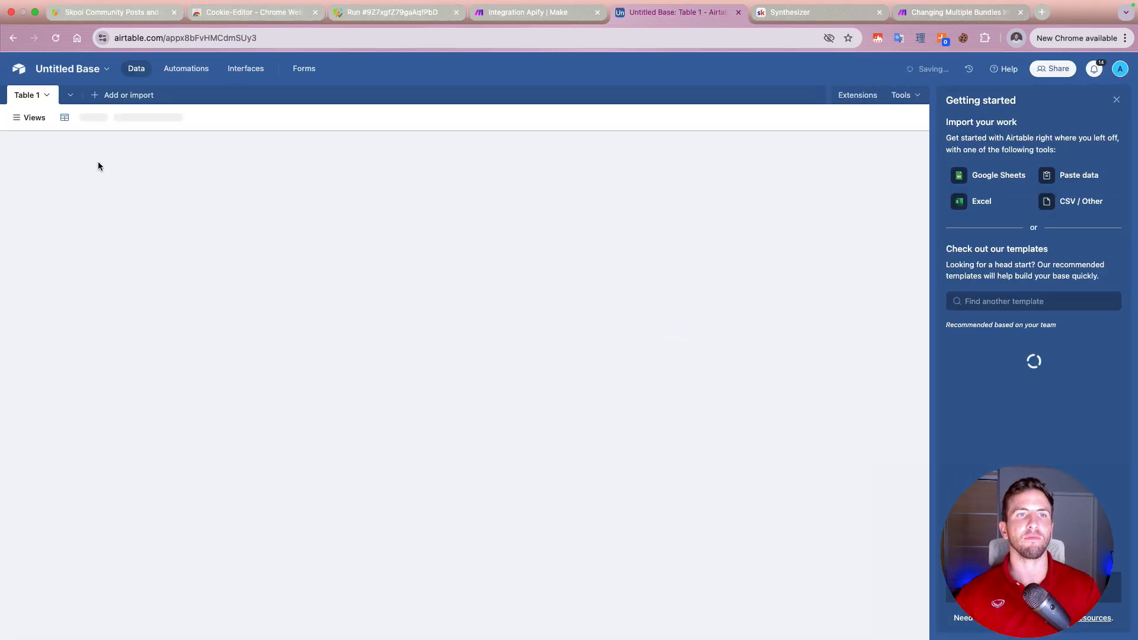
pyautogui.click(550, 26)
pyautogui.click(538, 225)
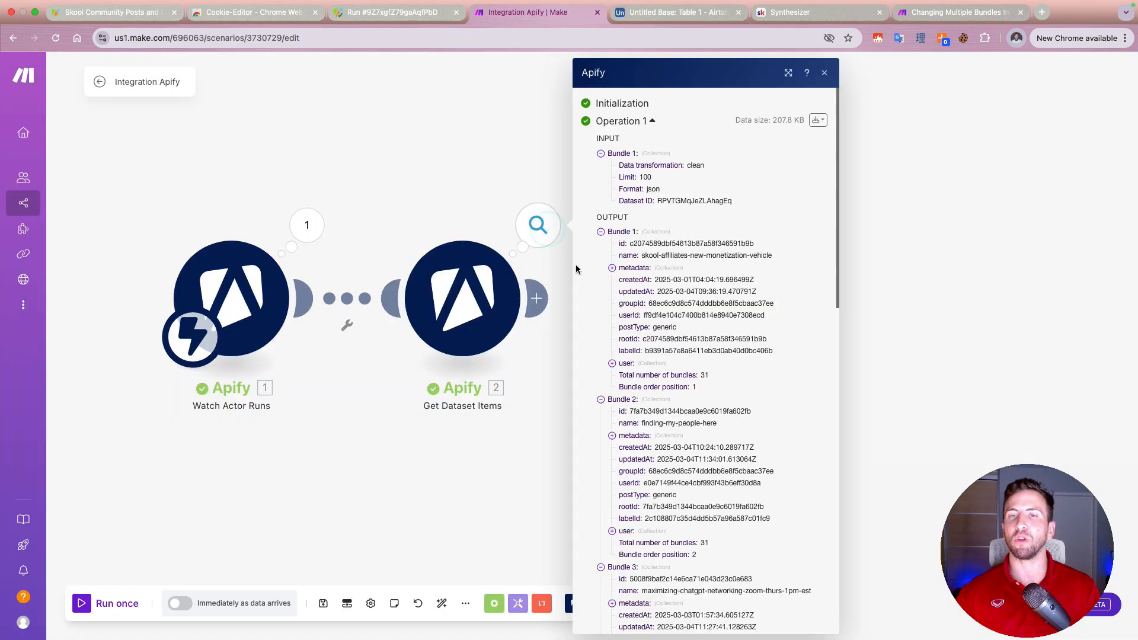
# Step: Expand the metadata and content of the first output bundle and read the scraped post text
pyautogui.click(613, 268)
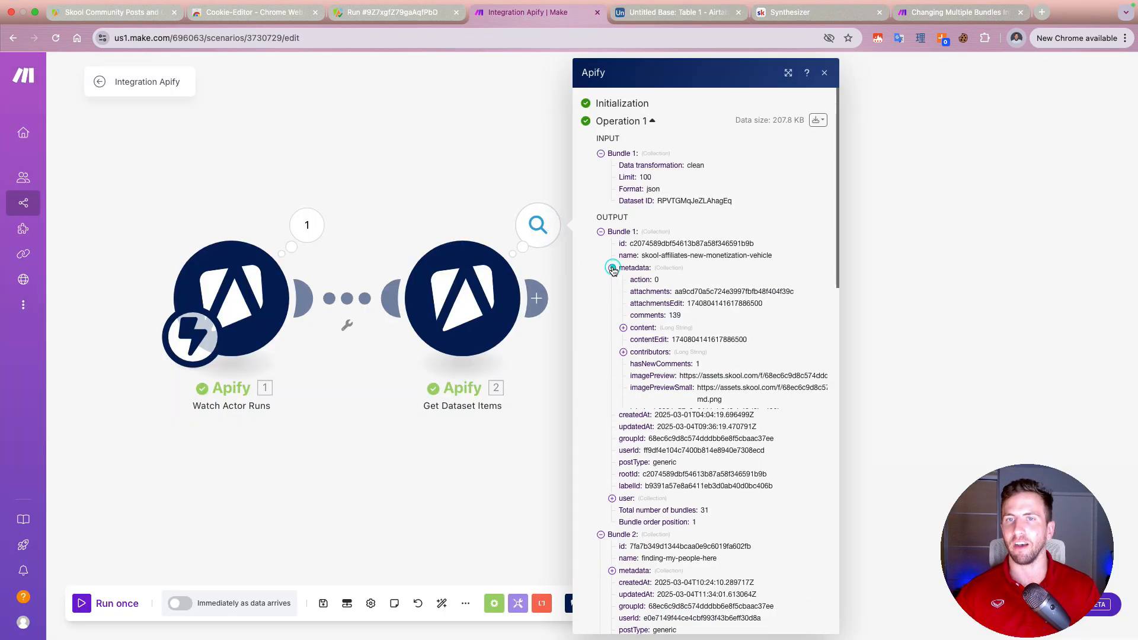
pyautogui.click(624, 328)
pyautogui.scroll(-2, 668, 379)
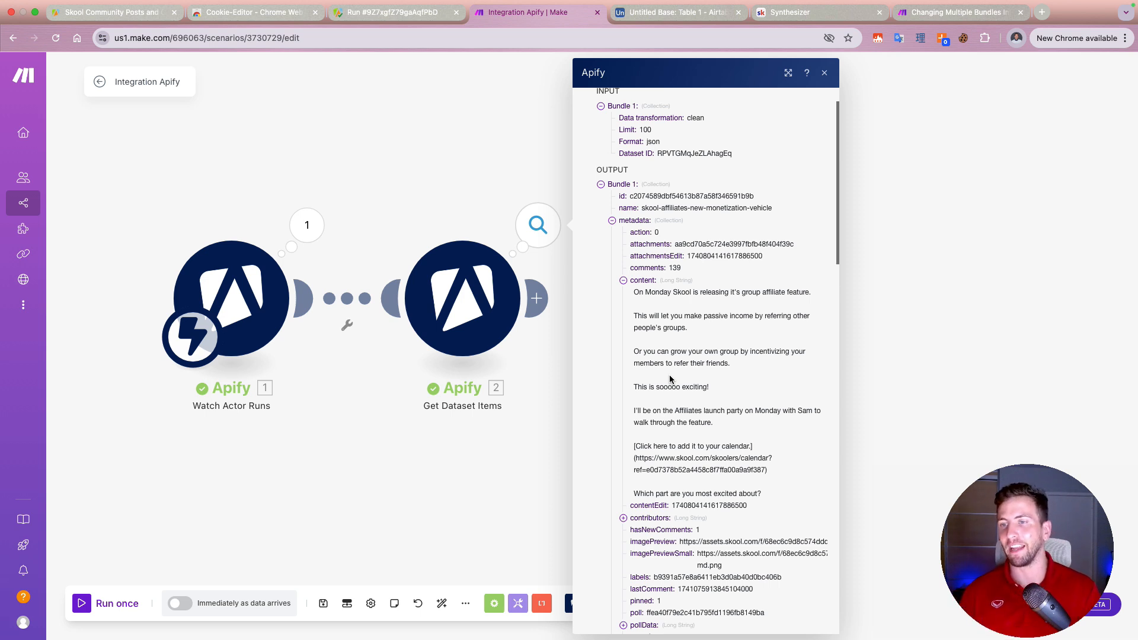
pyautogui.rightClick(745, 445)
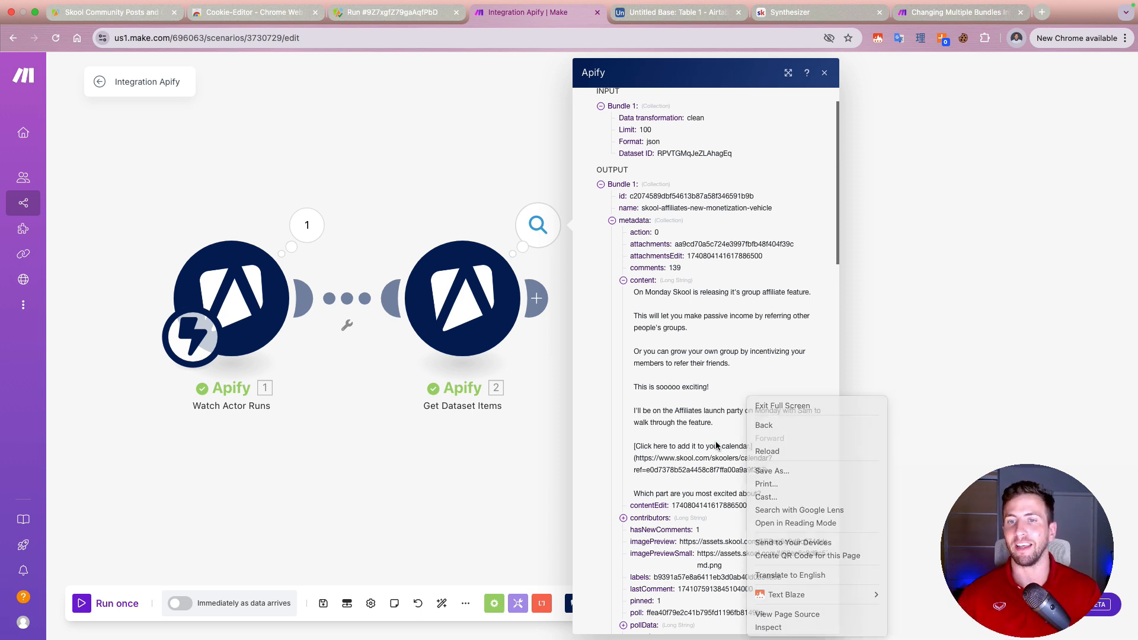
pyautogui.click(715, 443)
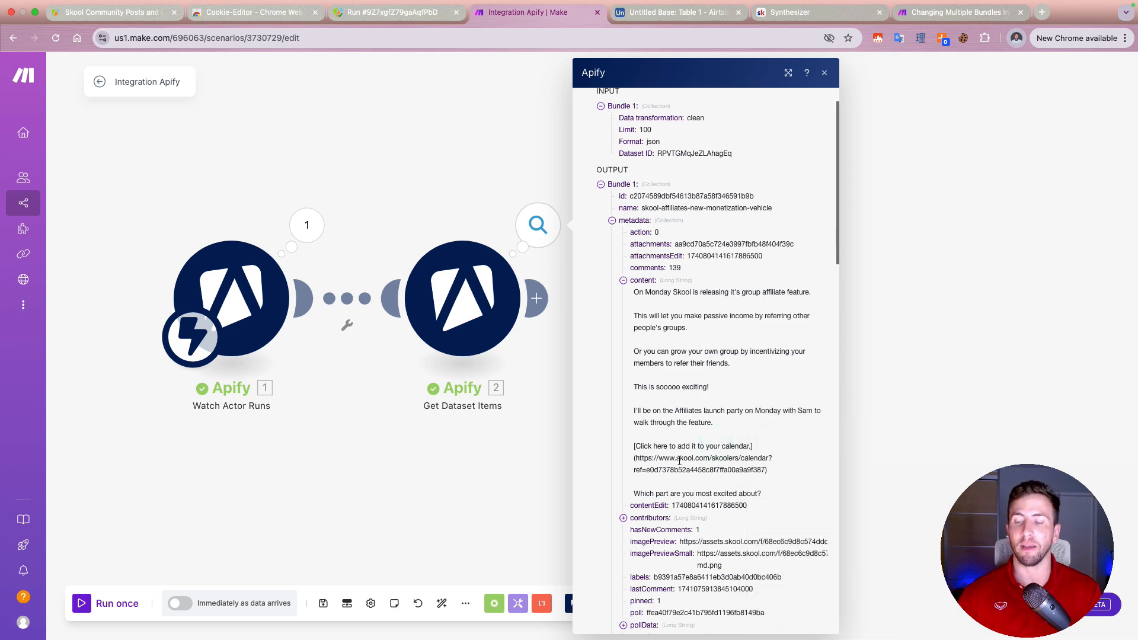
# Step: Examine the contributors and pollData entries in the first bundle's metadata, collapsing each again
pyautogui.scroll(-3, 692, 469)
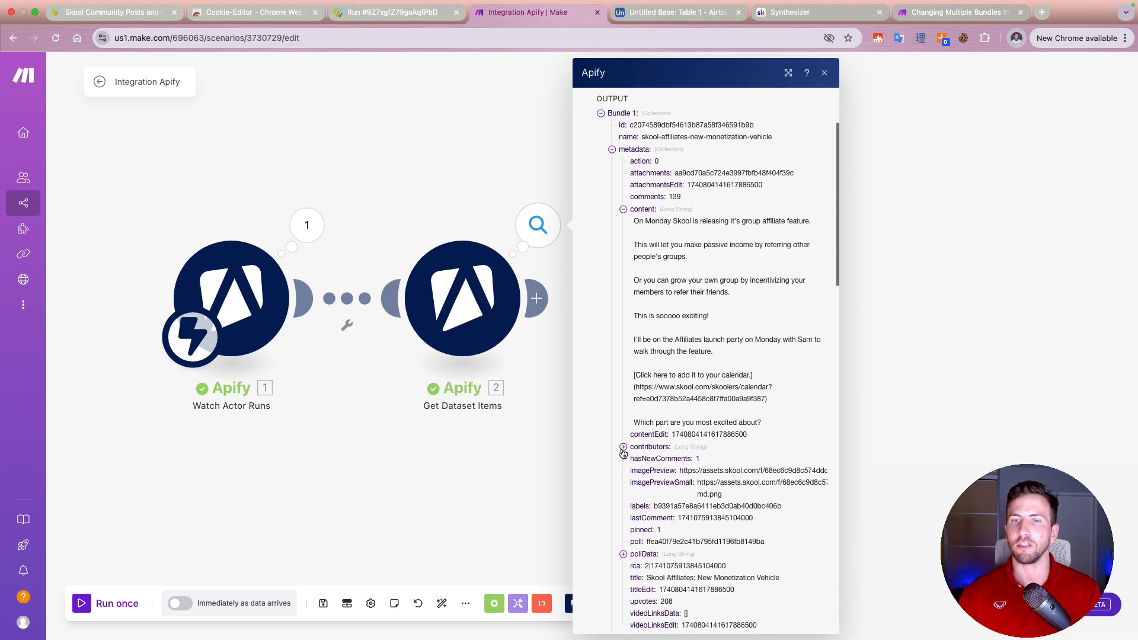
pyautogui.click(623, 448)
pyautogui.scroll(-4, 683, 432)
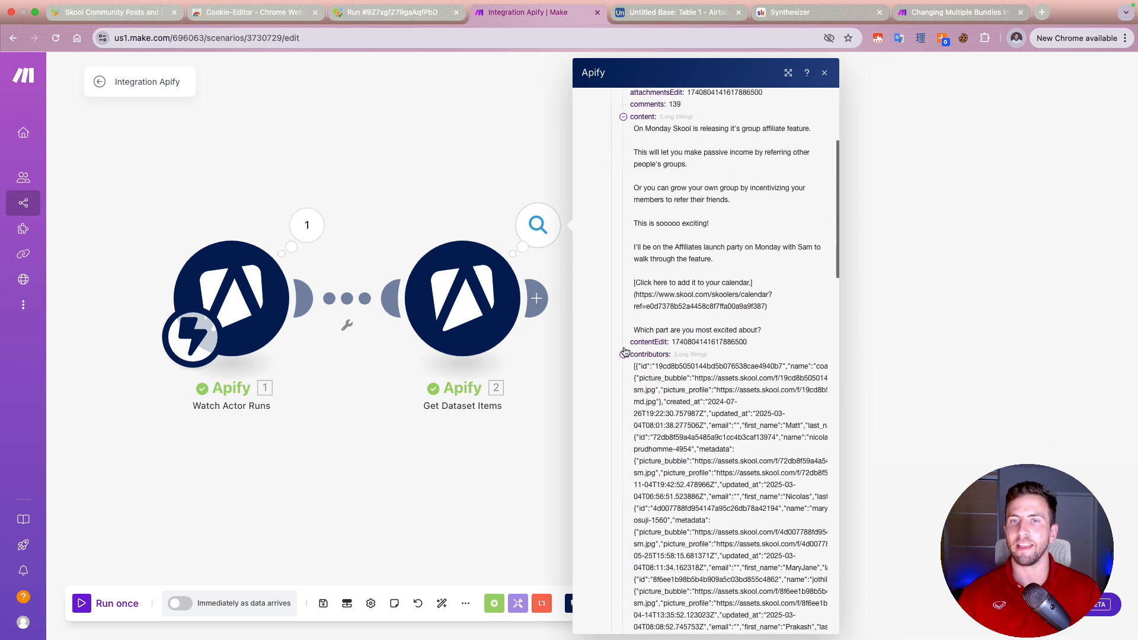
pyautogui.click(624, 354)
pyautogui.scroll(-3, 658, 409)
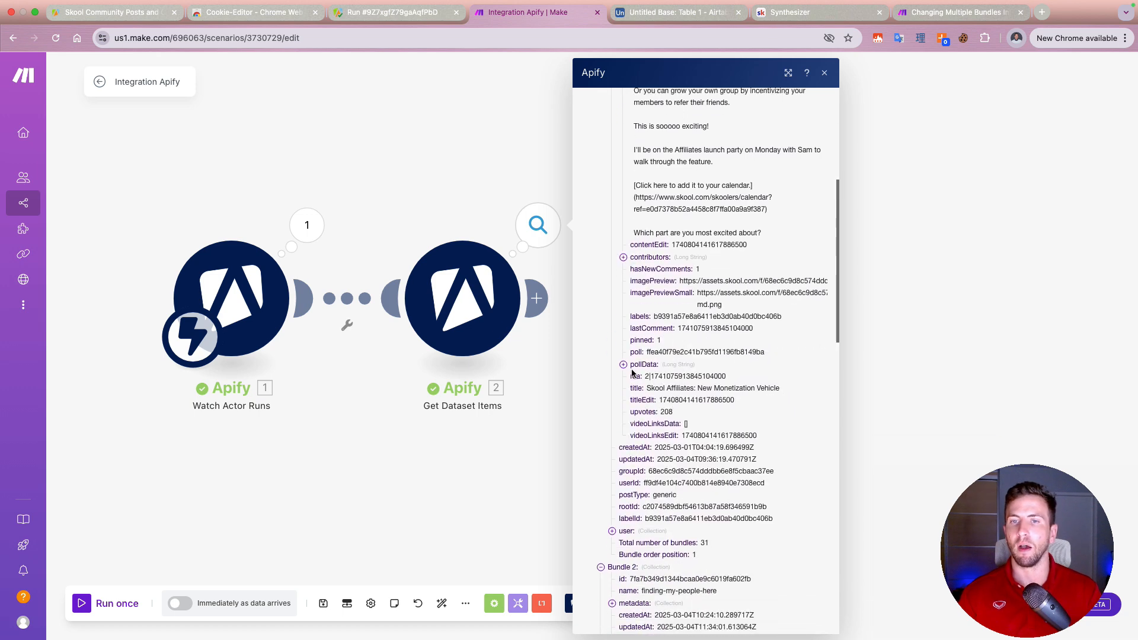
pyautogui.click(624, 365)
pyautogui.click(624, 364)
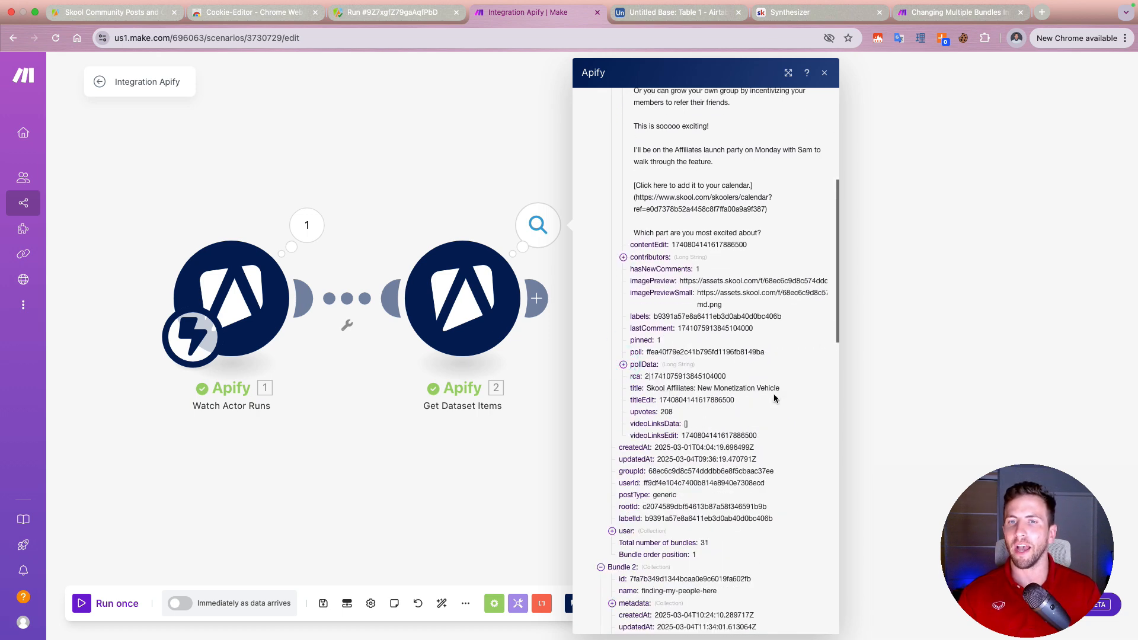
# Step: Review the first bundle's title, content, user and creation date fields to decide which ones to store
pyautogui.scroll(5, 751, 415)
pyautogui.scroll(1, 749, 416)
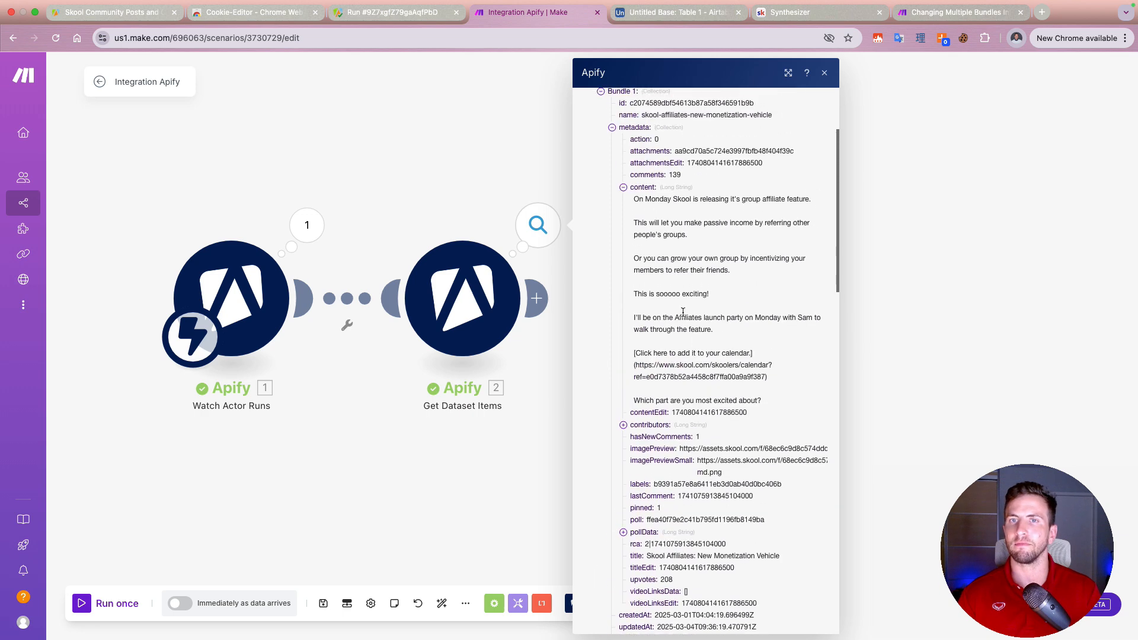
pyautogui.scroll(-6, 668, 366)
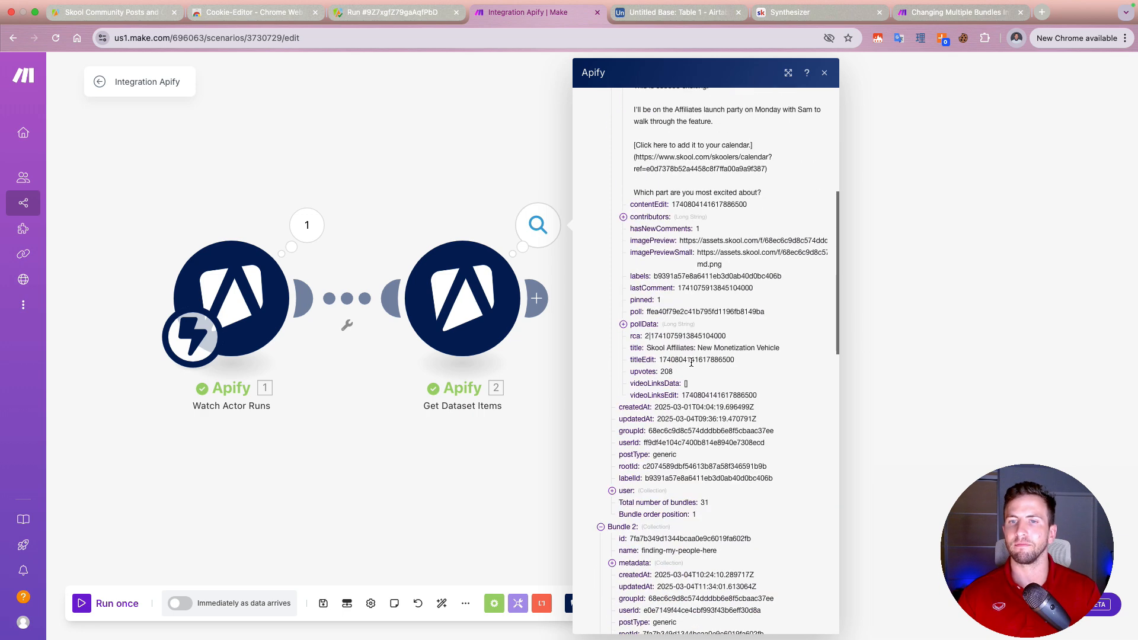
pyautogui.scroll(4, 705, 354)
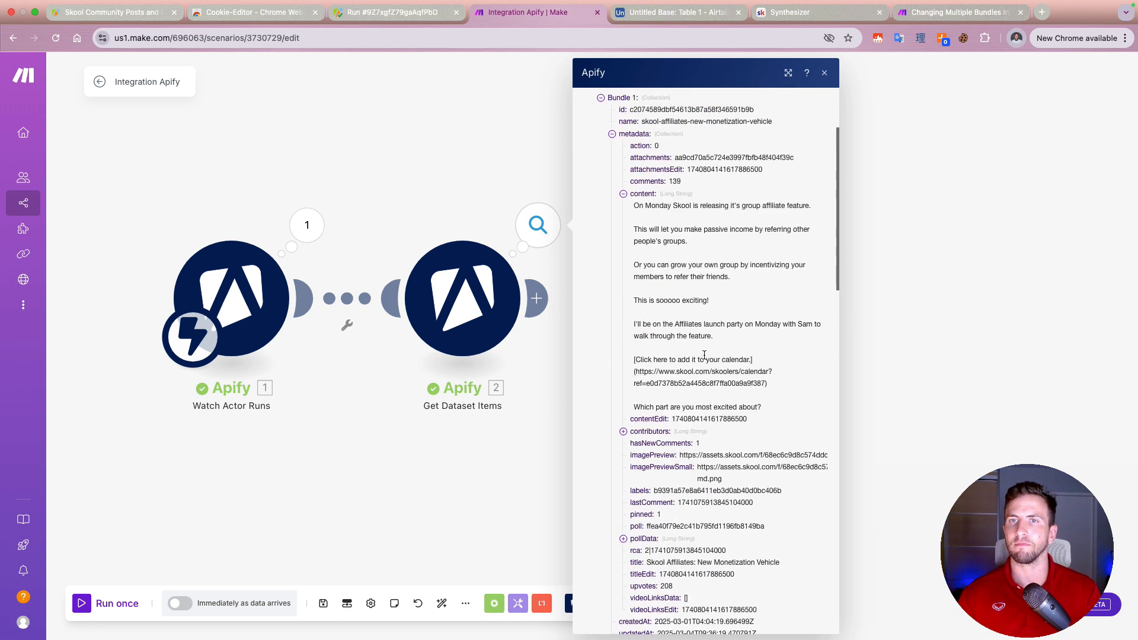
pyautogui.scroll(-3, 717, 463)
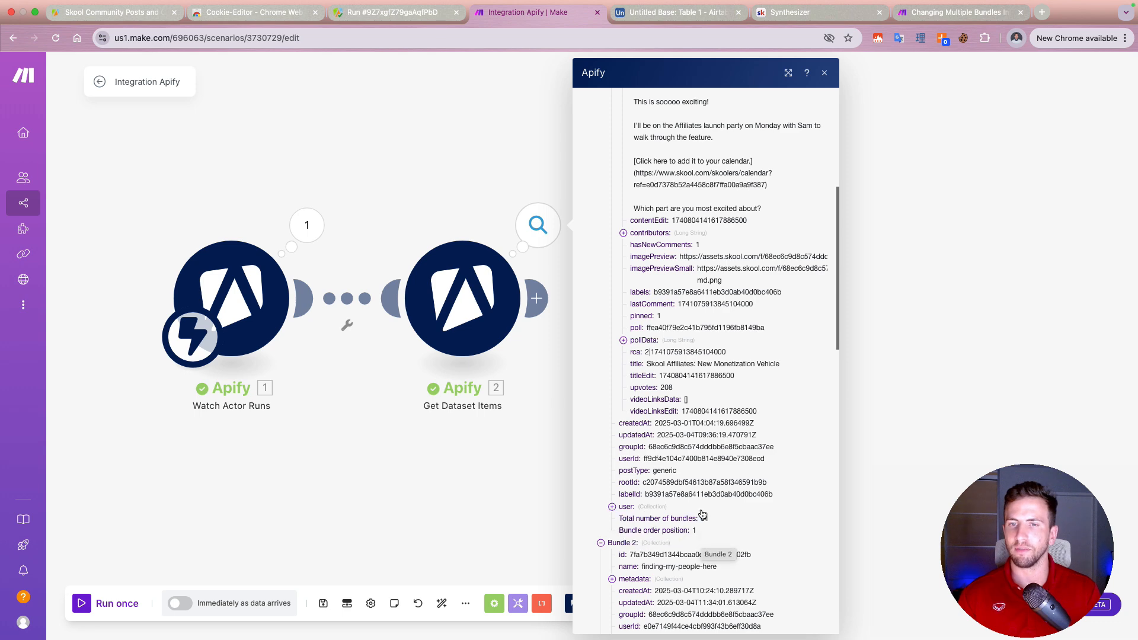
pyautogui.scroll(9, 699, 515)
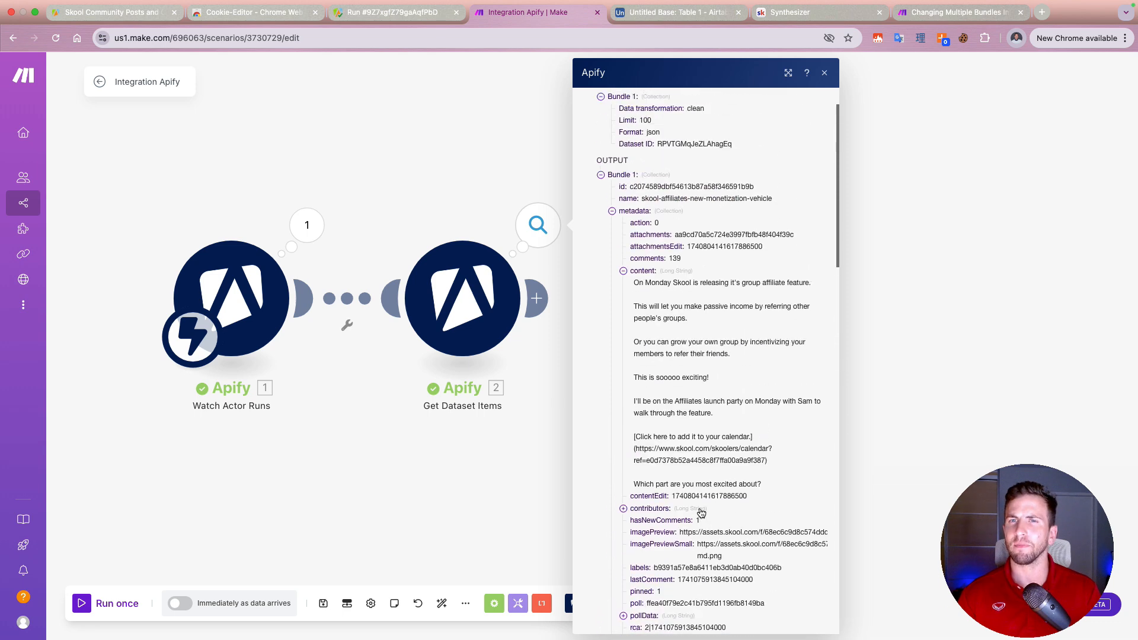
pyautogui.scroll(2, 701, 508)
pyautogui.scroll(-12, 699, 503)
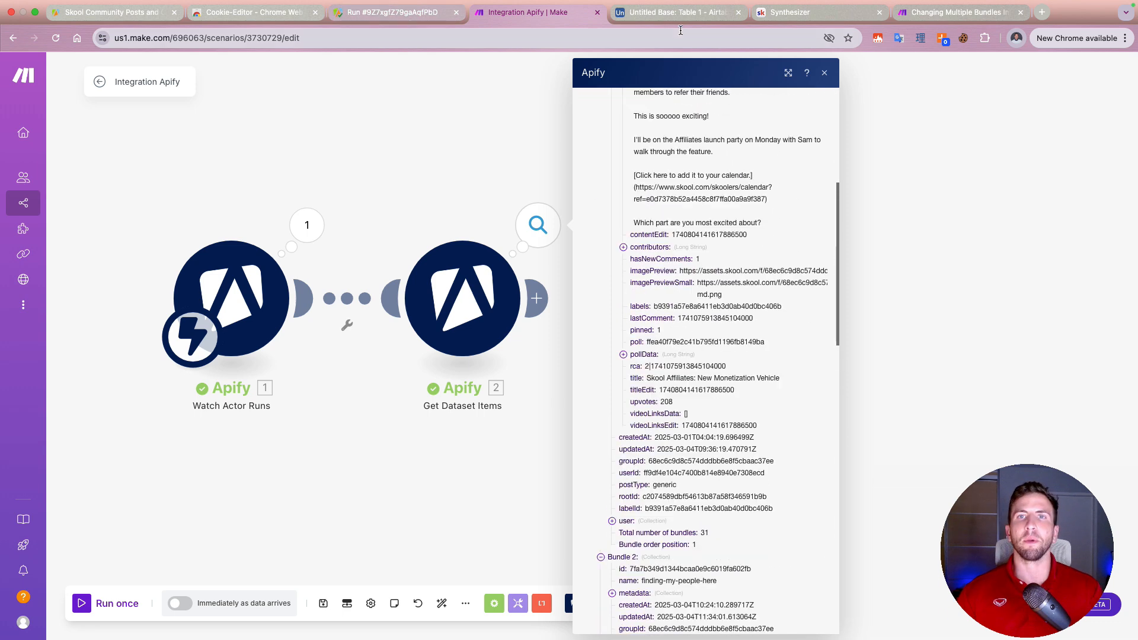
# Step: Switch to the new Airtable base and rename it "Scraping Competitors Community Posts"
pyautogui.click(684, 14)
pyautogui.click(74, 67)
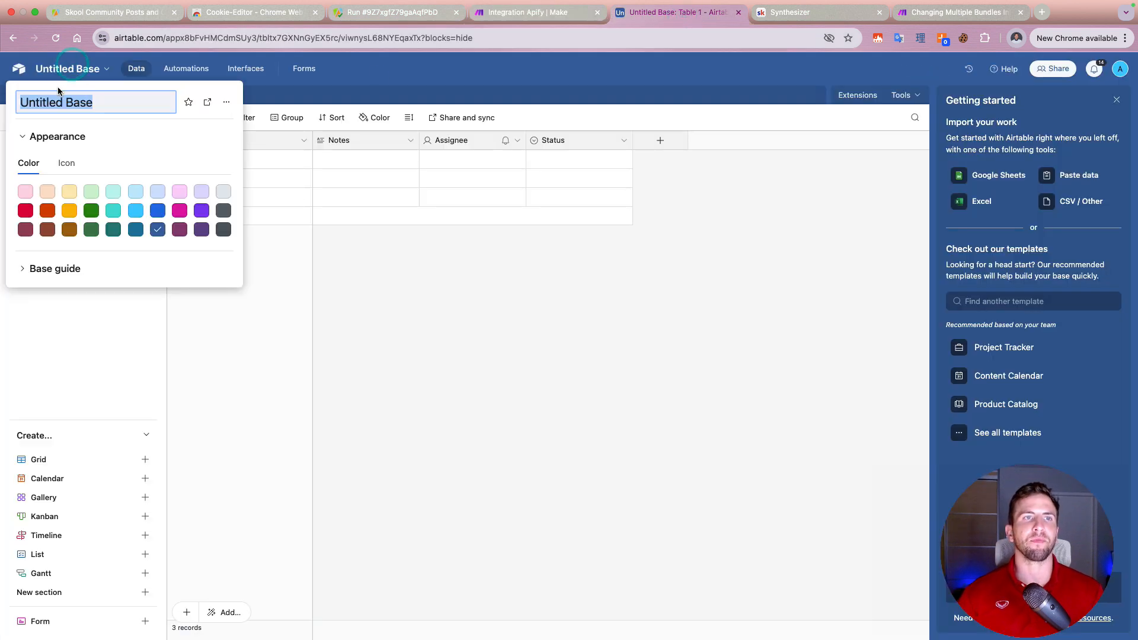
pyautogui.write('Scraping Competitors')
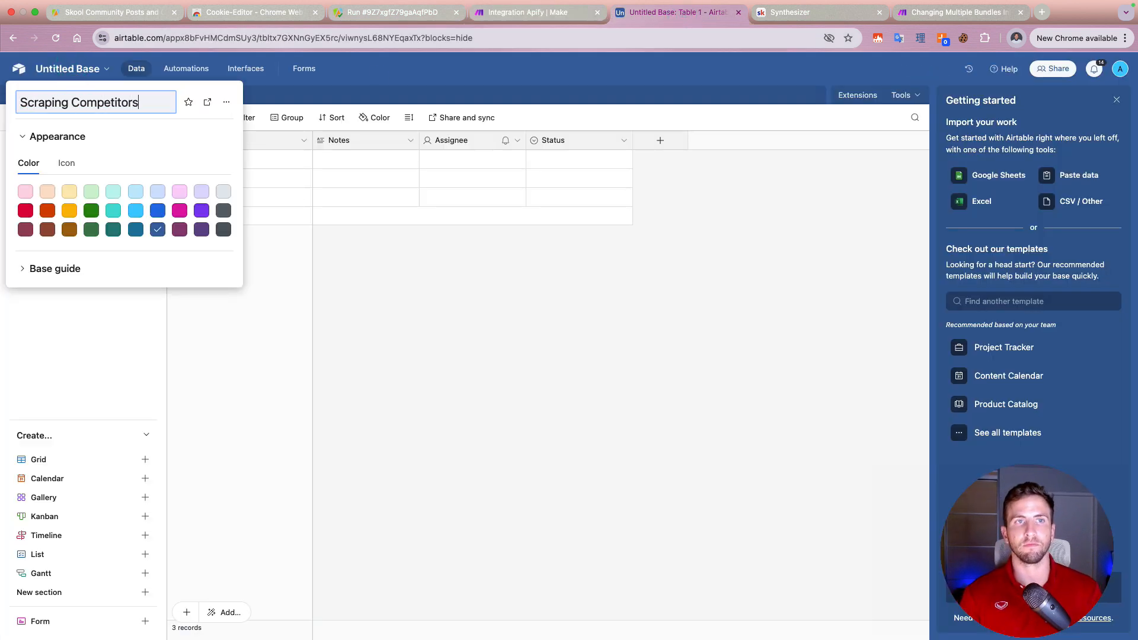
pyautogui.write(' Community ')
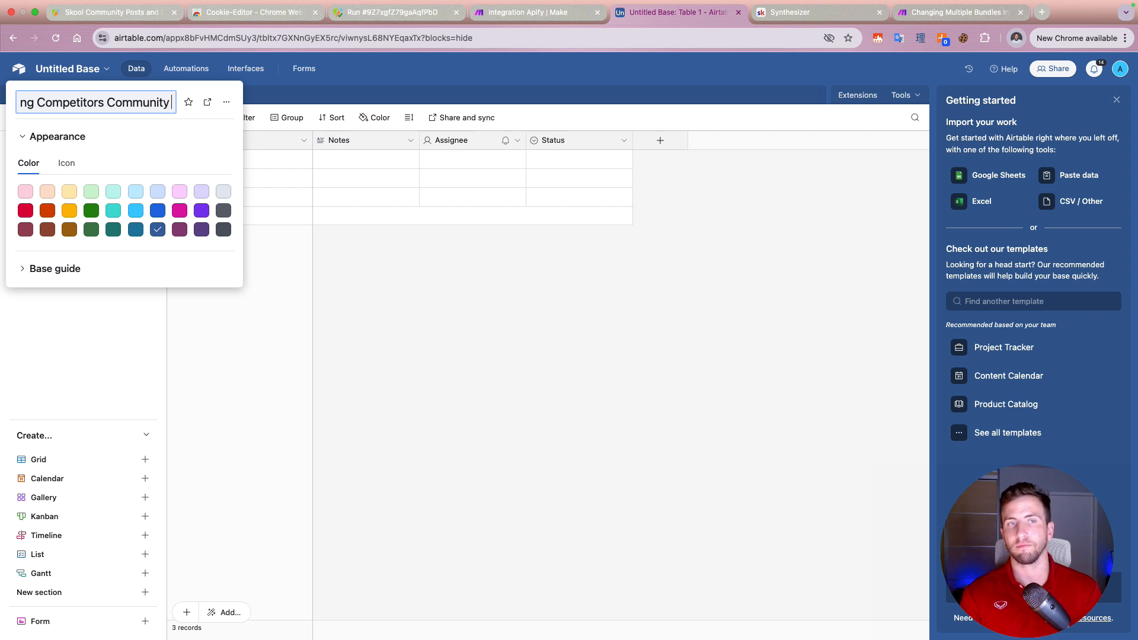
pyautogui.write('Posts')
pyautogui.press('Return')
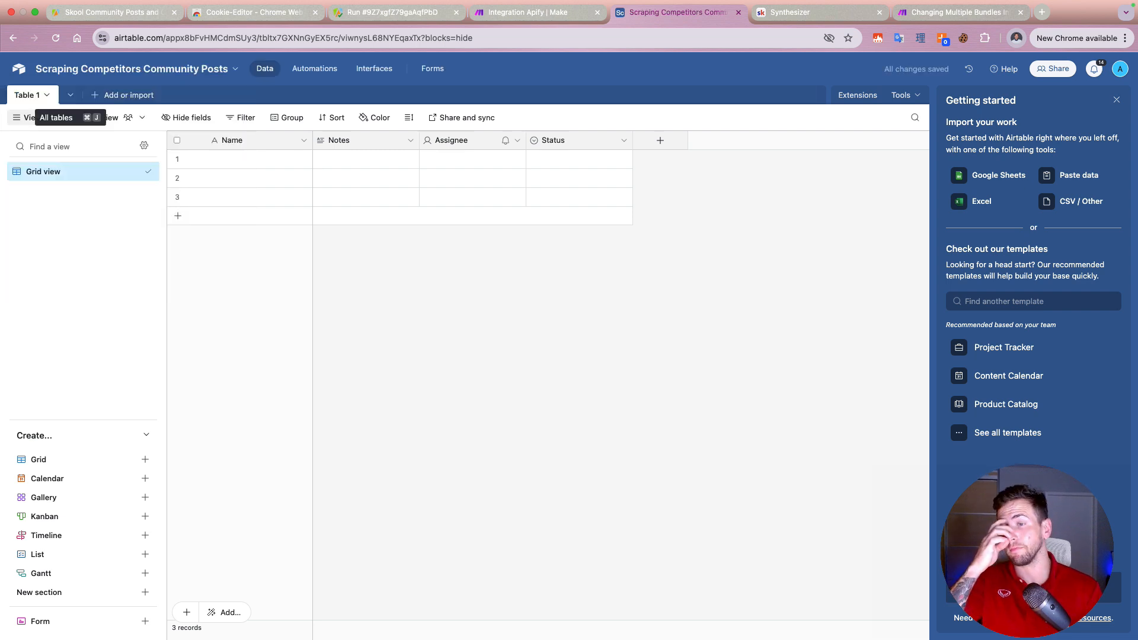
# Step: Rename the table's primary Name field to "Title", keeping it as single line text
pyautogui.rightClick(274, 141)
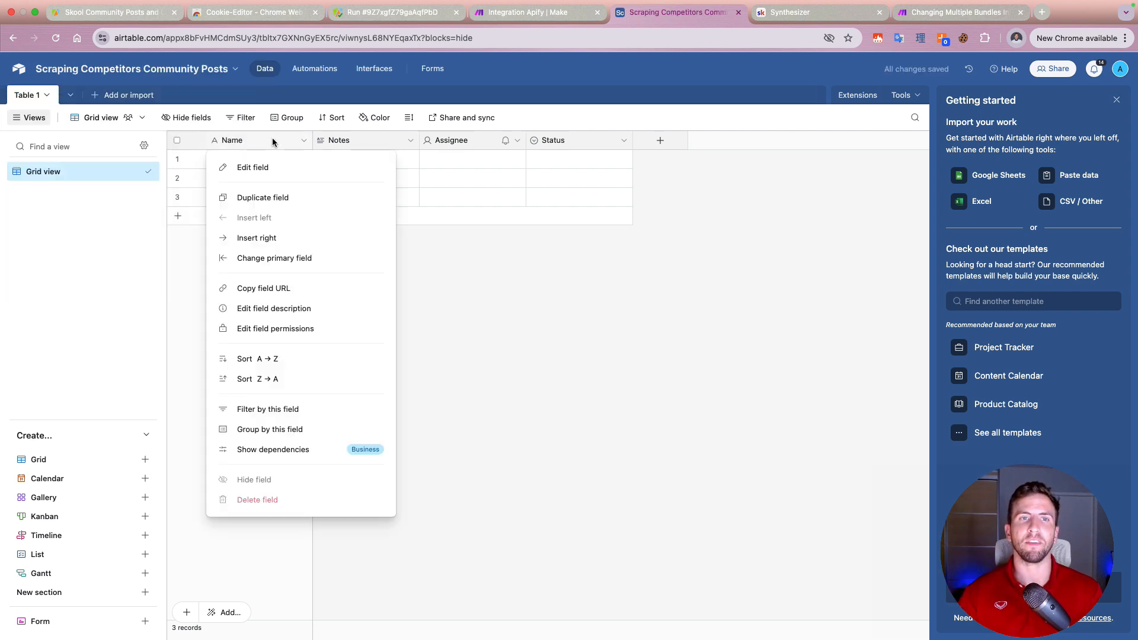
pyautogui.click(274, 169)
pyautogui.doubleClick(285, 170)
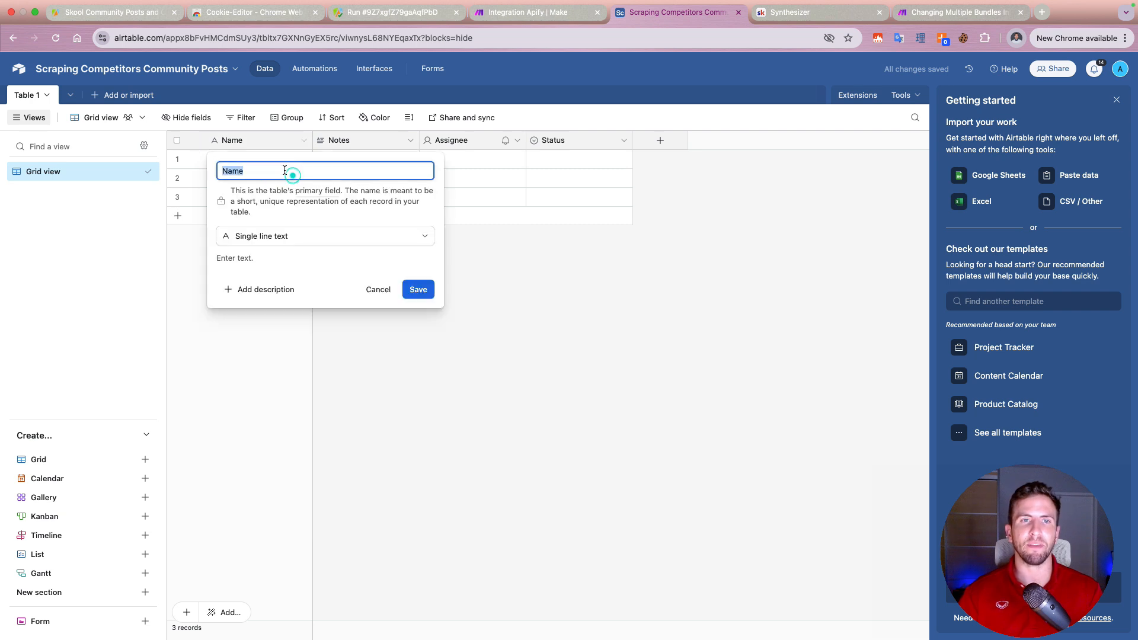
pyautogui.write('Title')
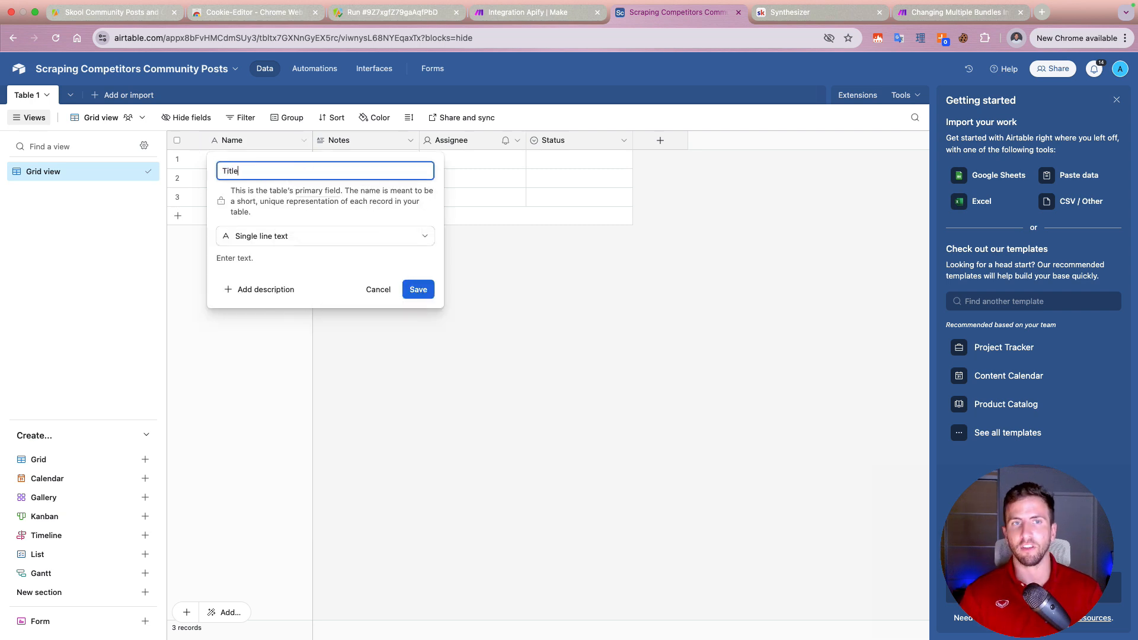
pyautogui.click(414, 289)
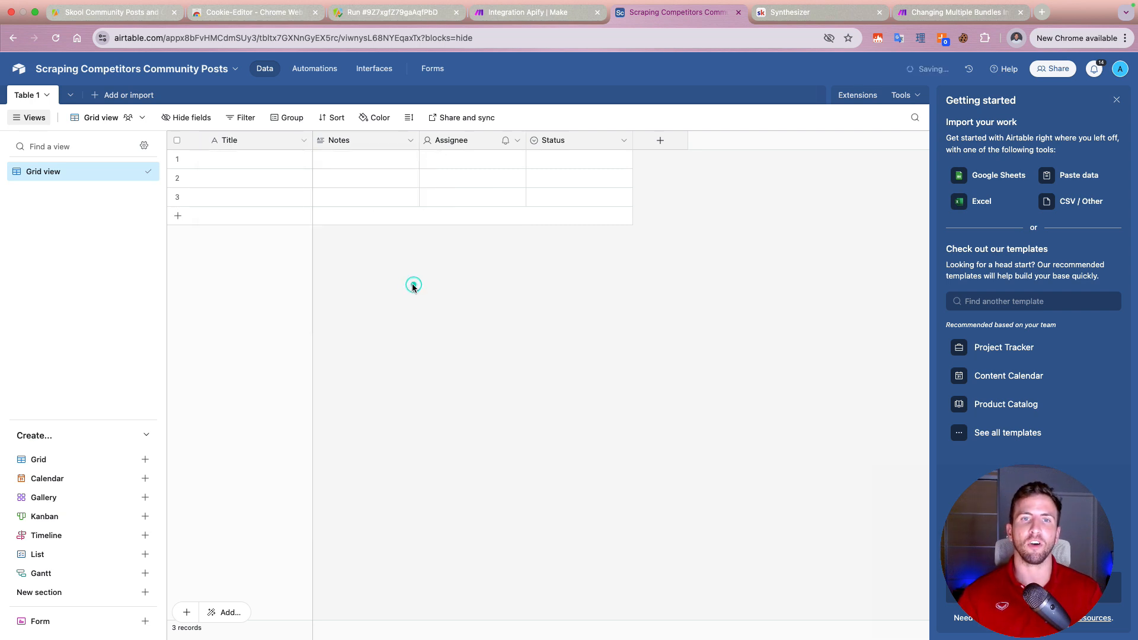
# Step: Rename the Notes field to "Content", keeping the long text type
pyautogui.rightClick(364, 143)
pyautogui.click(371, 172)
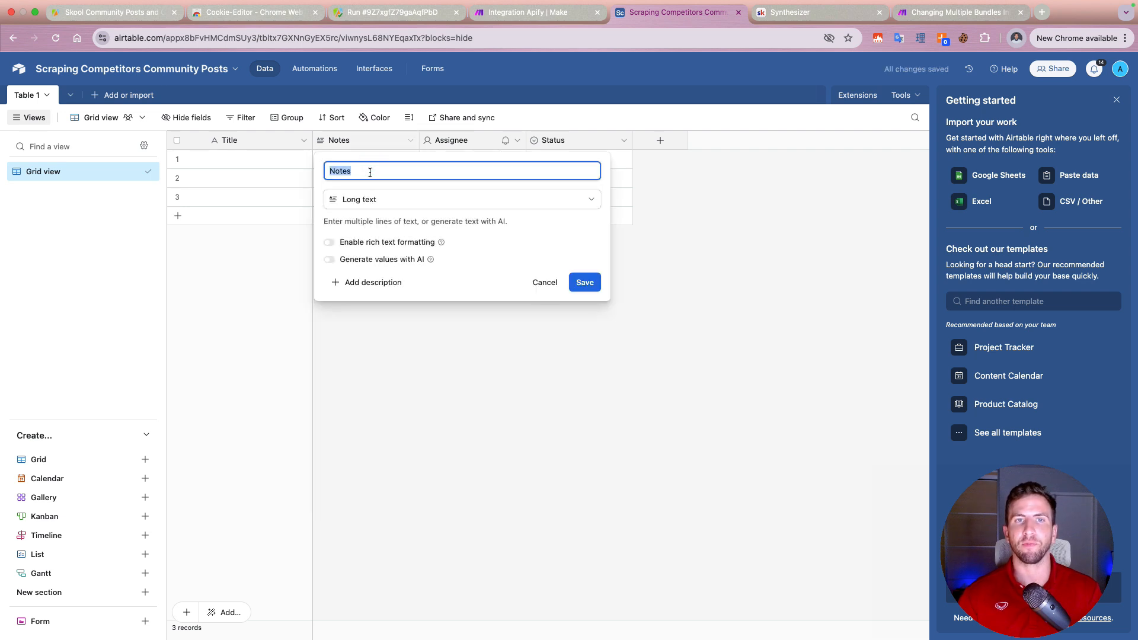
pyautogui.write('Content')
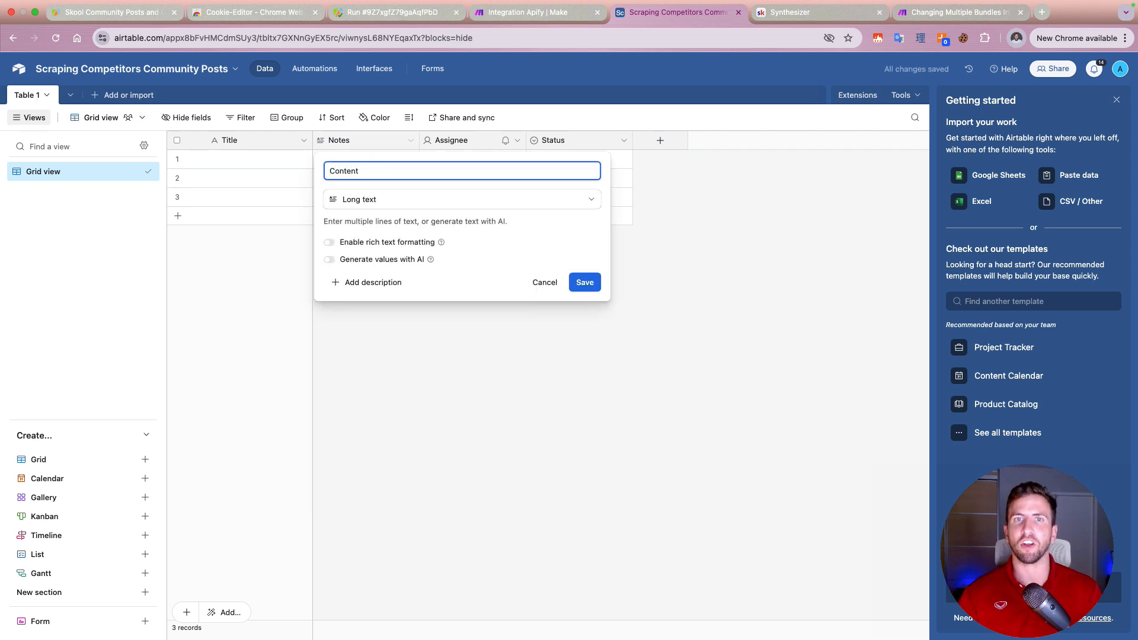
pyautogui.click(580, 285)
# Step: Change the Assignee field to single line text and rename it "User"
pyautogui.rightClick(471, 140)
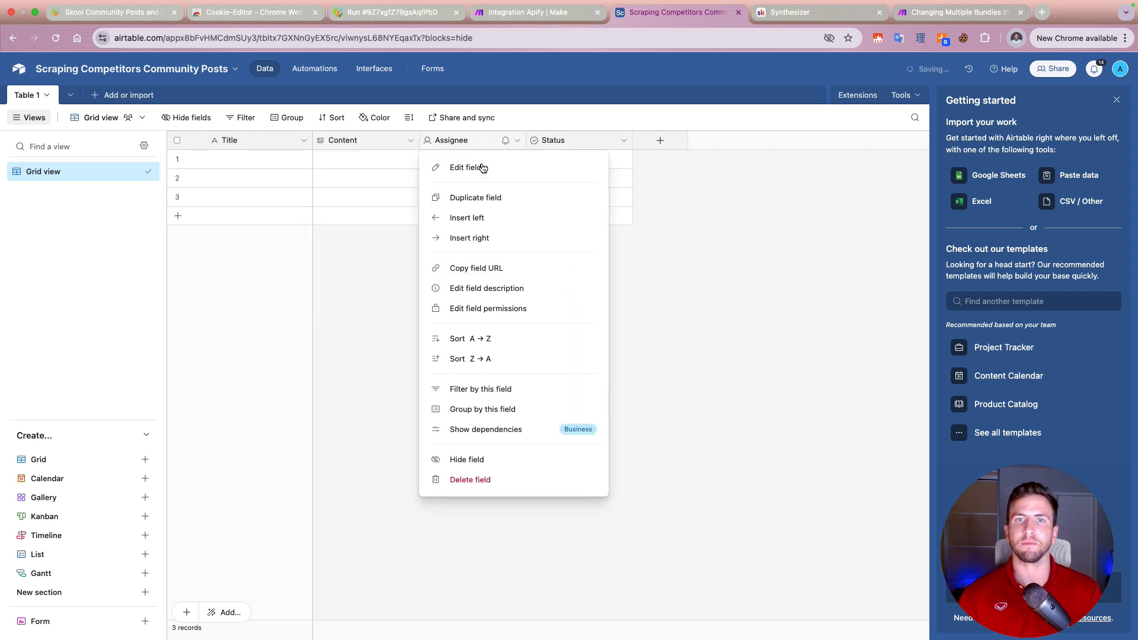
pyautogui.click(475, 171)
pyautogui.click(462, 199)
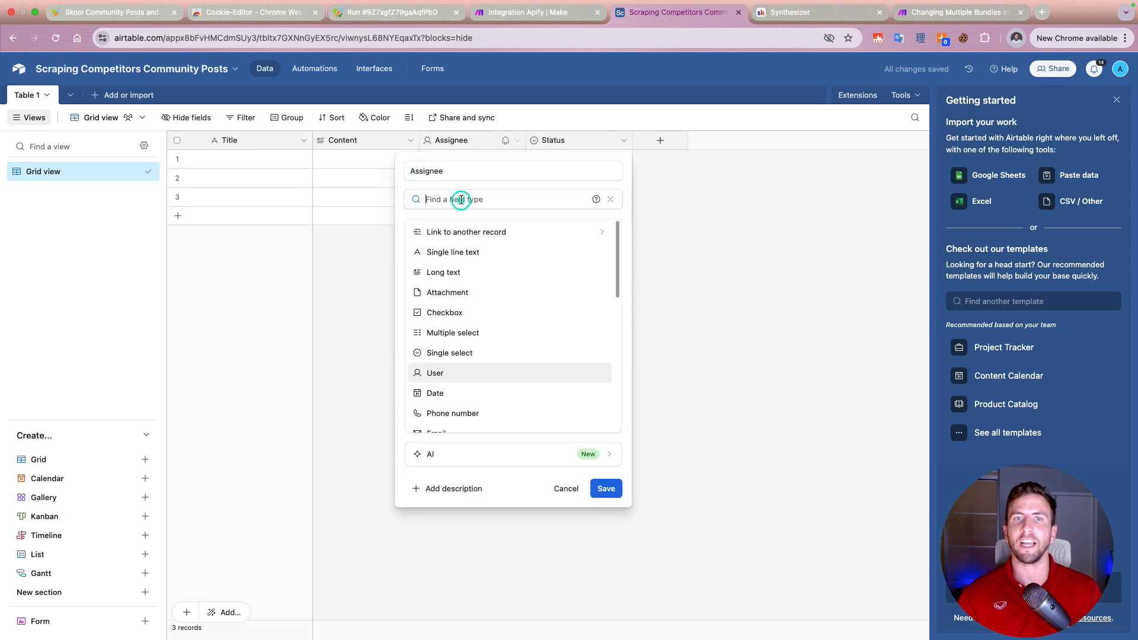
pyautogui.write('singl')
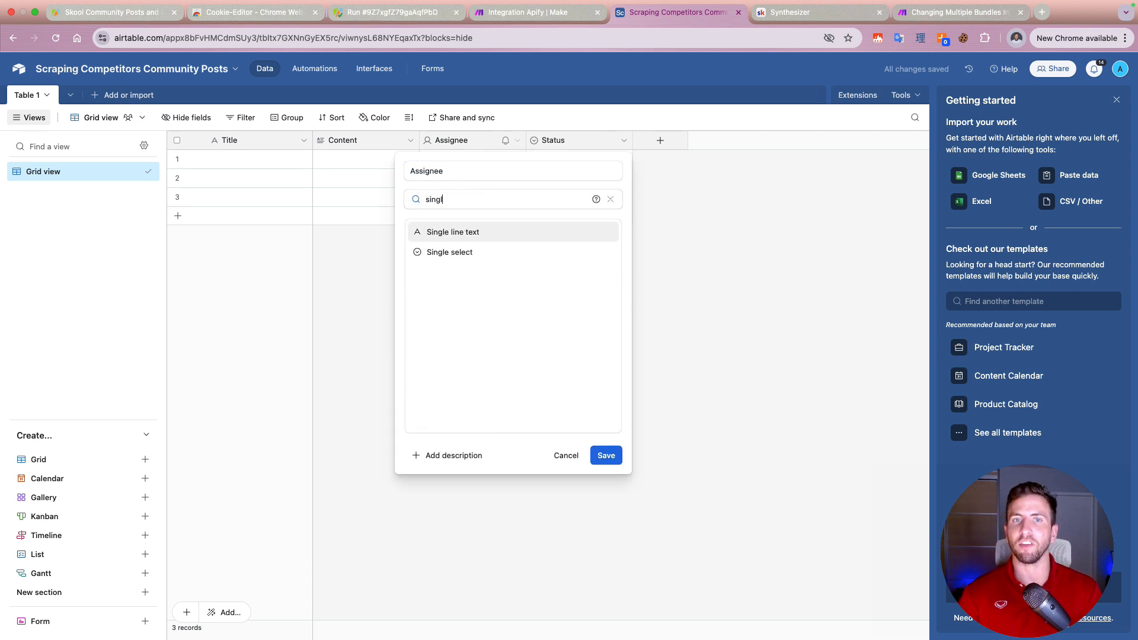
pyautogui.press('Return')
pyautogui.doubleClick(434, 170)
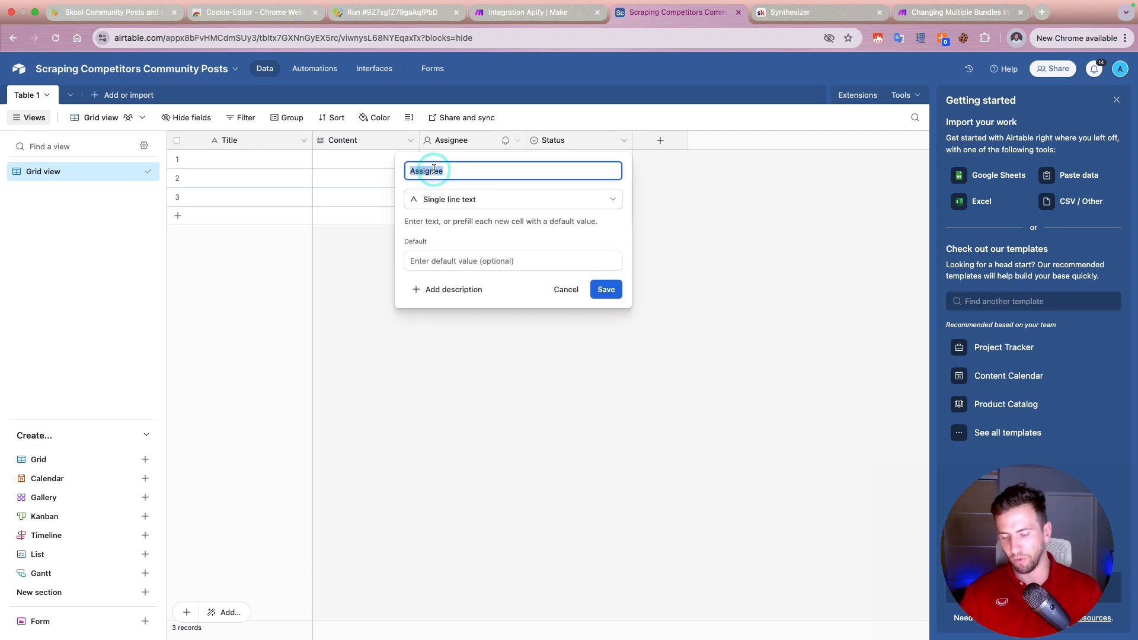
pyautogui.click(599, 290)
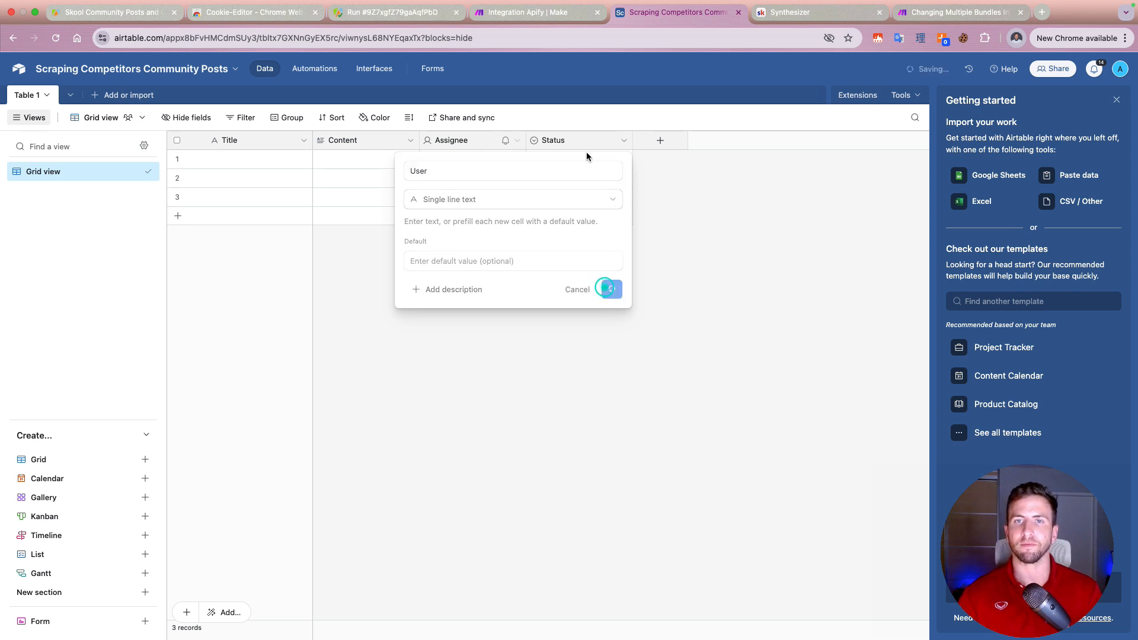
# Step: Change the Status field to the Date type and rename it "Created Date"
pyautogui.rightClick(579, 144)
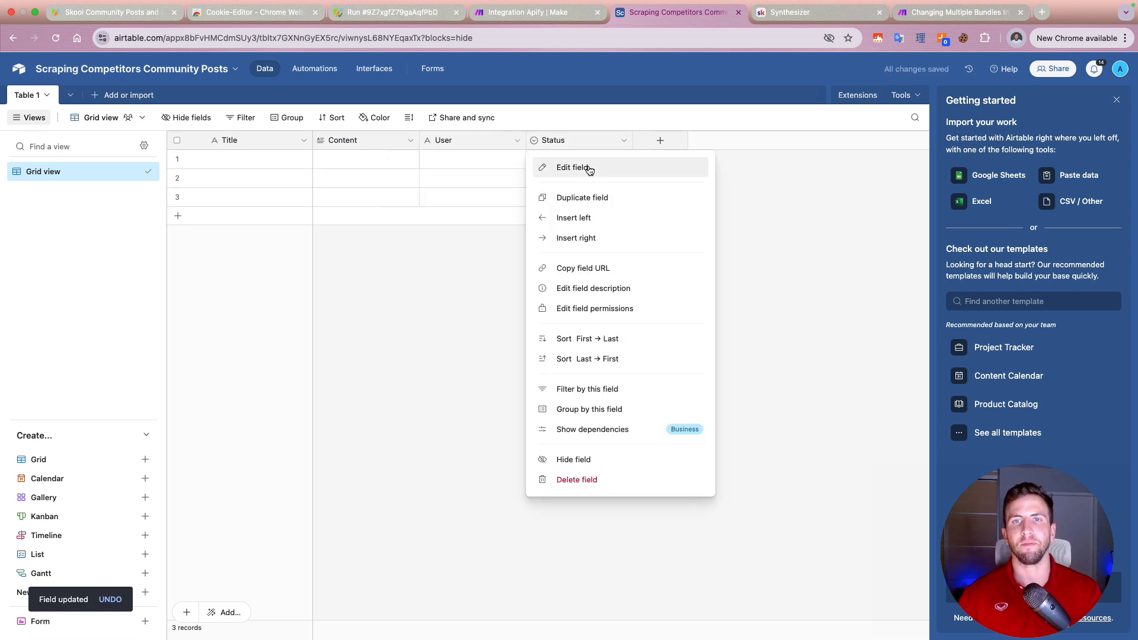
pyautogui.click(584, 168)
pyautogui.click(554, 200)
pyautogui.write('date')
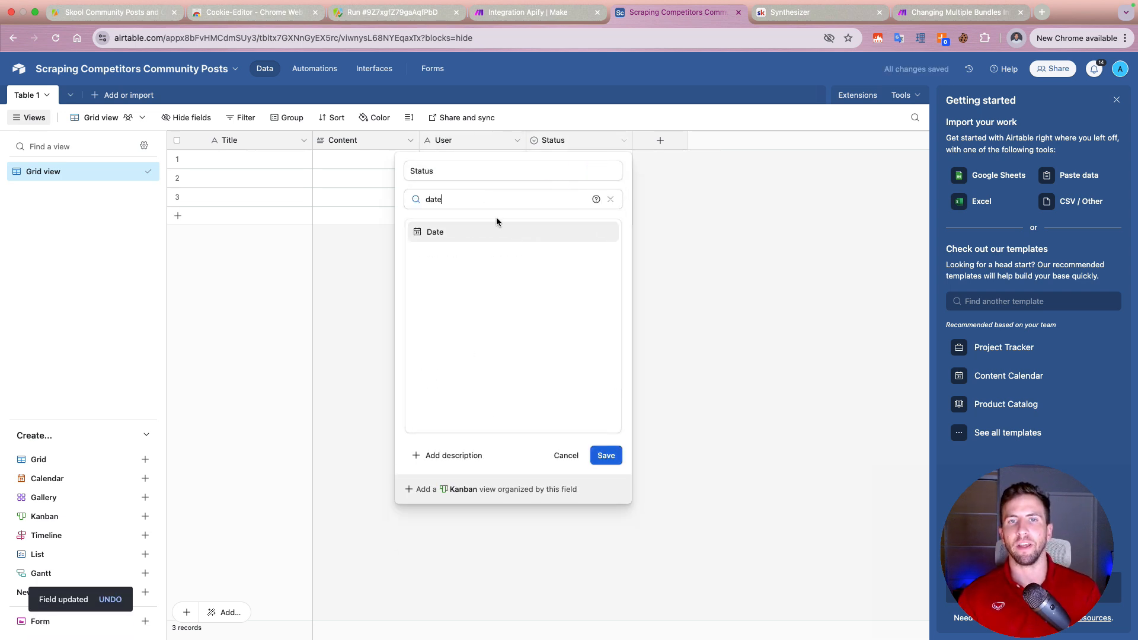
pyautogui.press('Return')
pyautogui.click(453, 171)
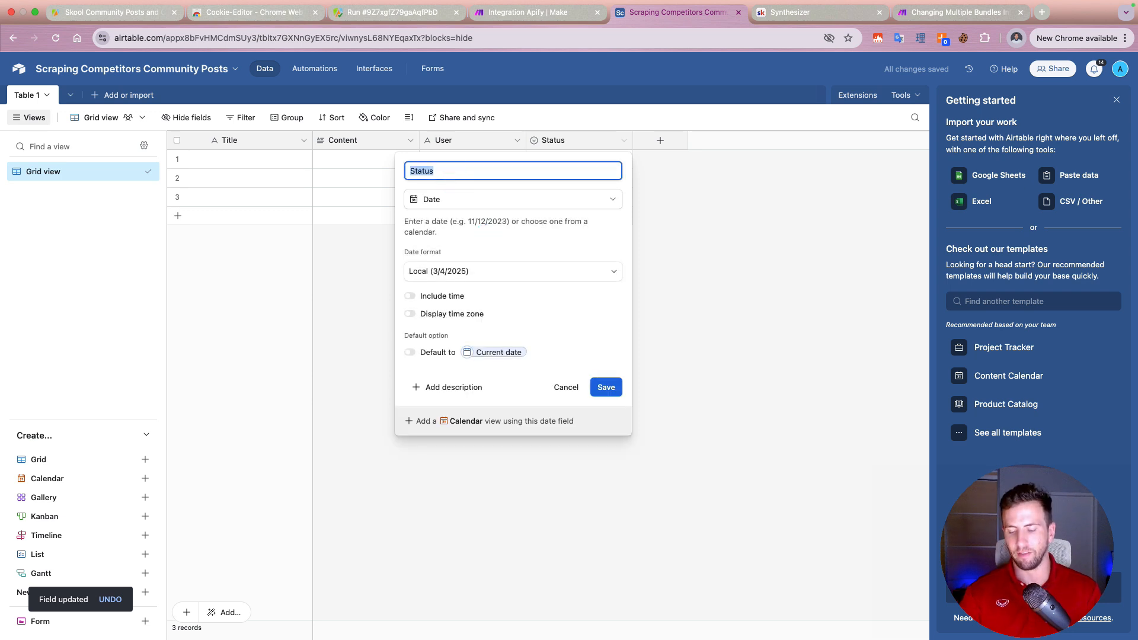
pyautogui.write('Created Date')
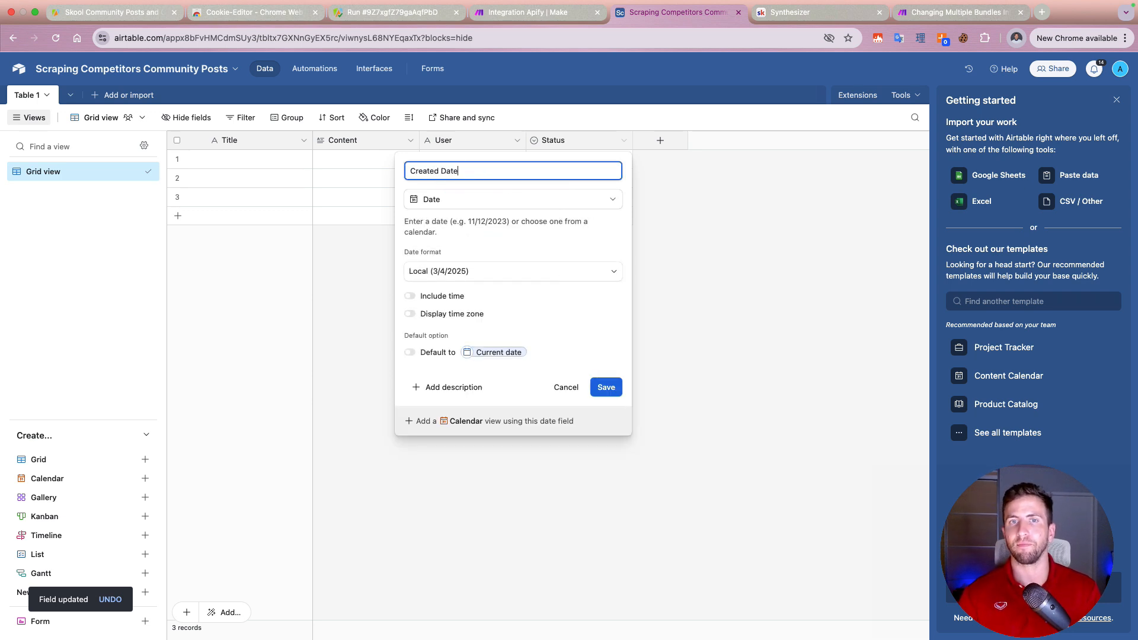
pyautogui.click(595, 383)
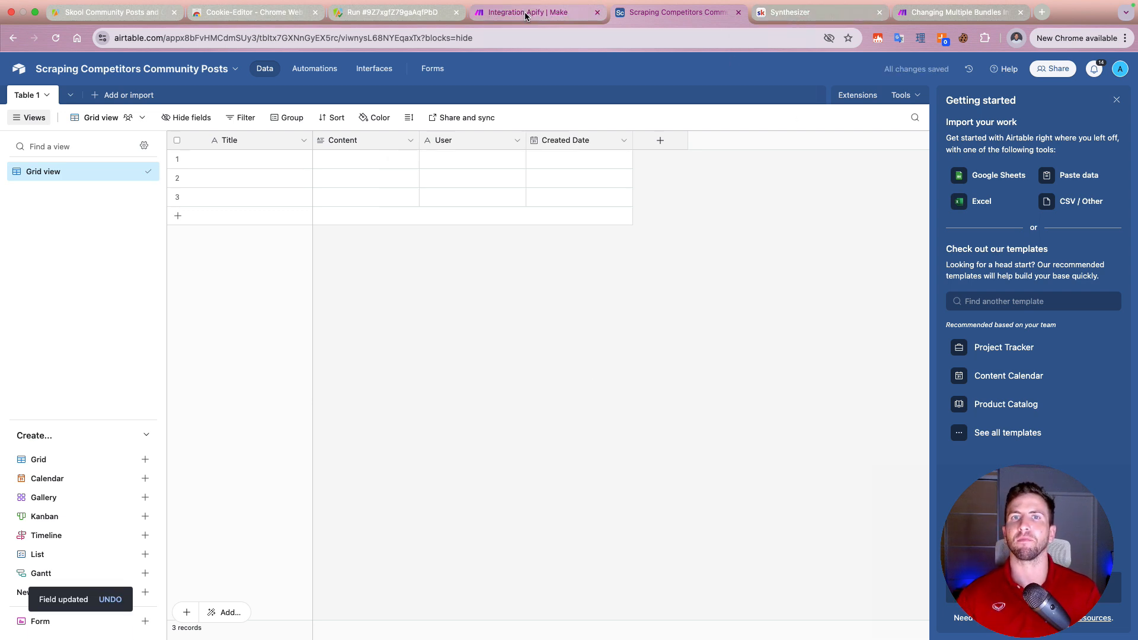
# Step: Switch to the Make scenario and add an Airtable Create a Record module after Get Dataset Items
pyautogui.click(949, 12)
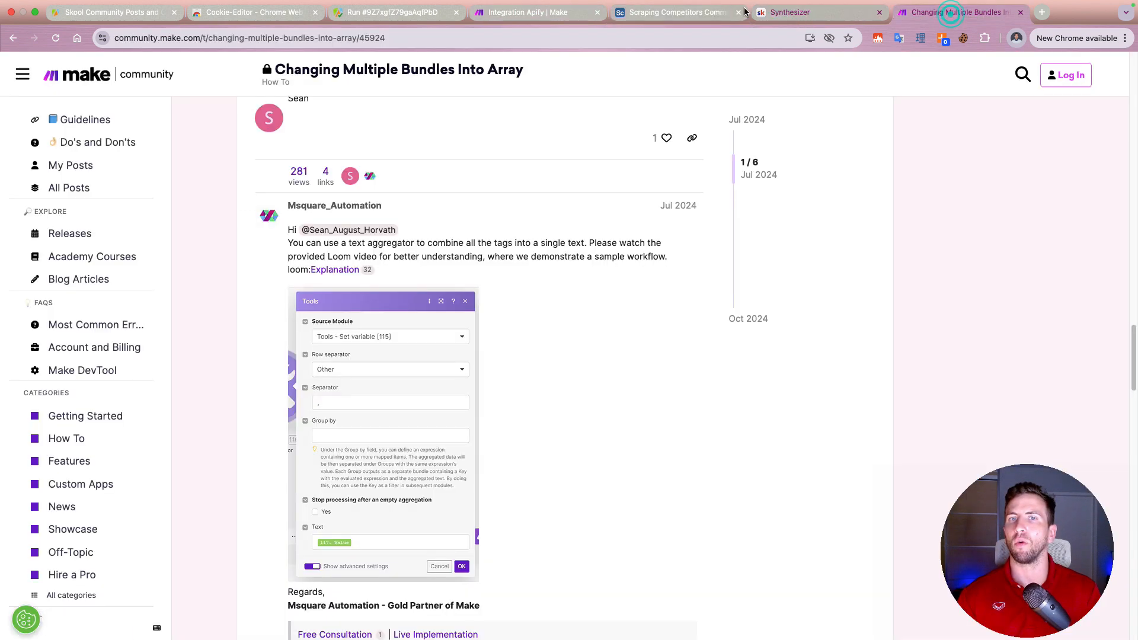
pyautogui.click(543, 13)
pyautogui.click(975, 274)
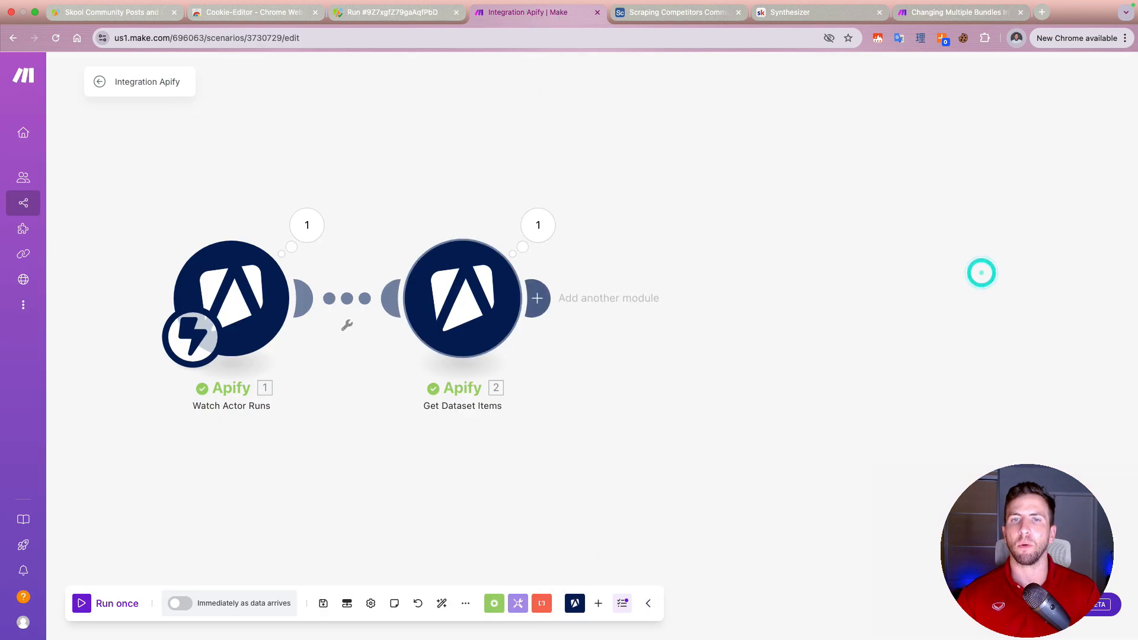
pyautogui.click(538, 298)
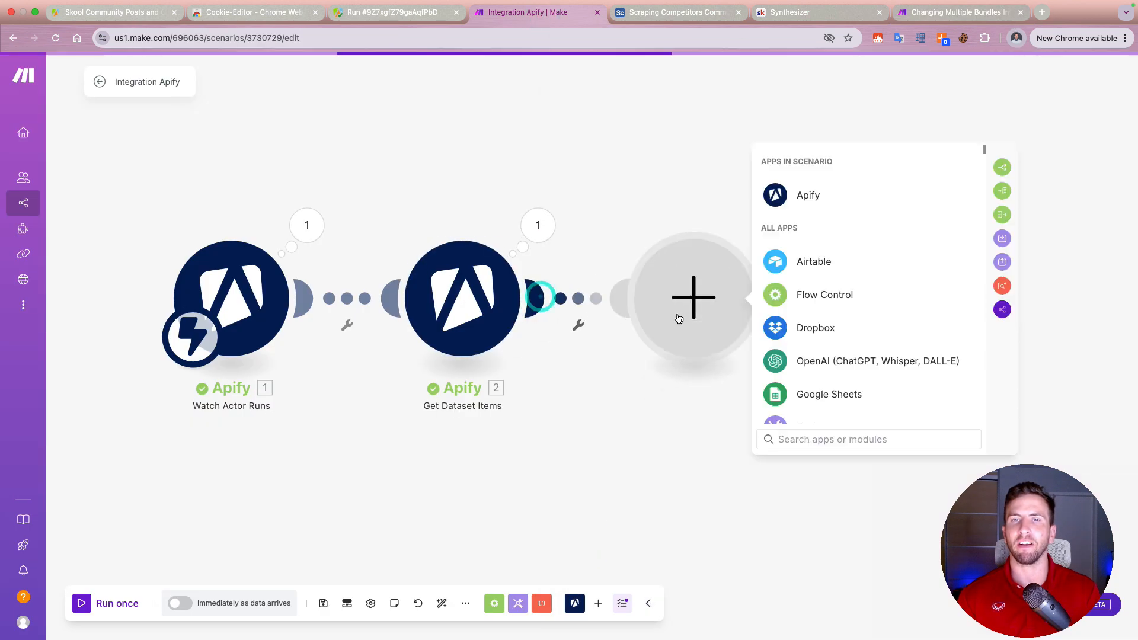
pyautogui.click(882, 270)
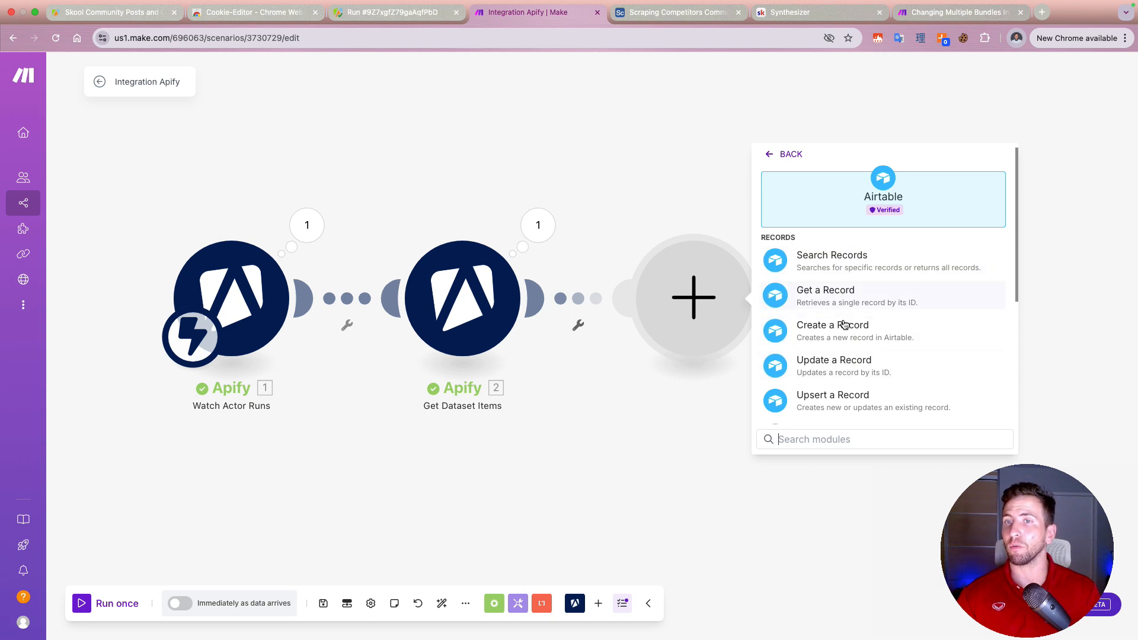
pyautogui.click(850, 341)
# Step: Set the Airtable module's base to "Scraping Competitors Community Posts" and its table to "Table 1"
pyautogui.click(883, 279)
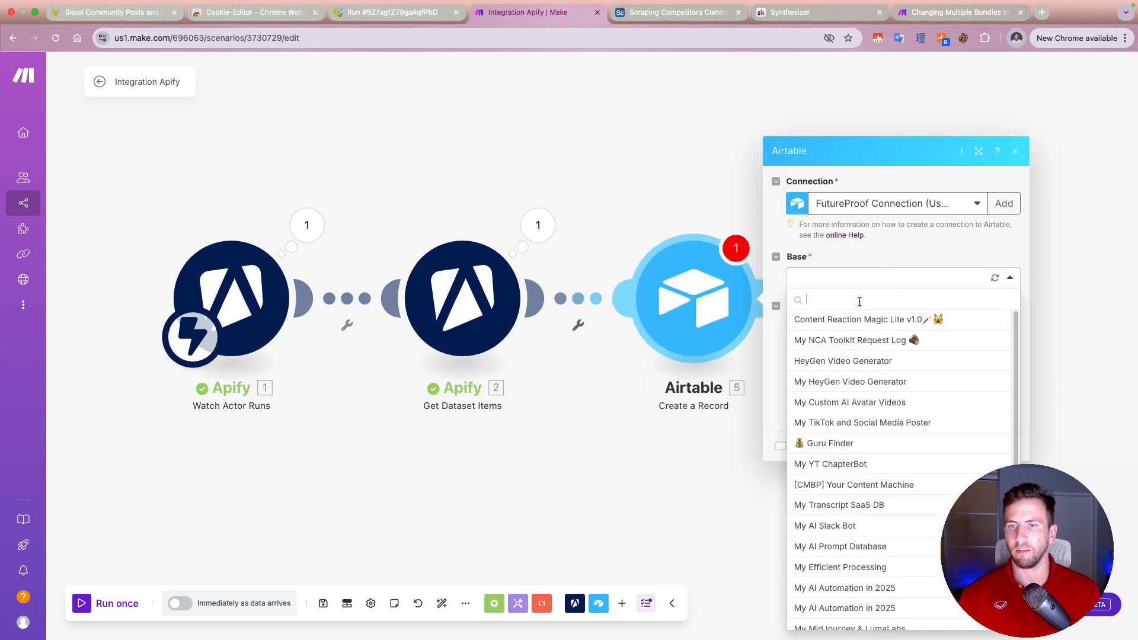
pyautogui.write('sko')
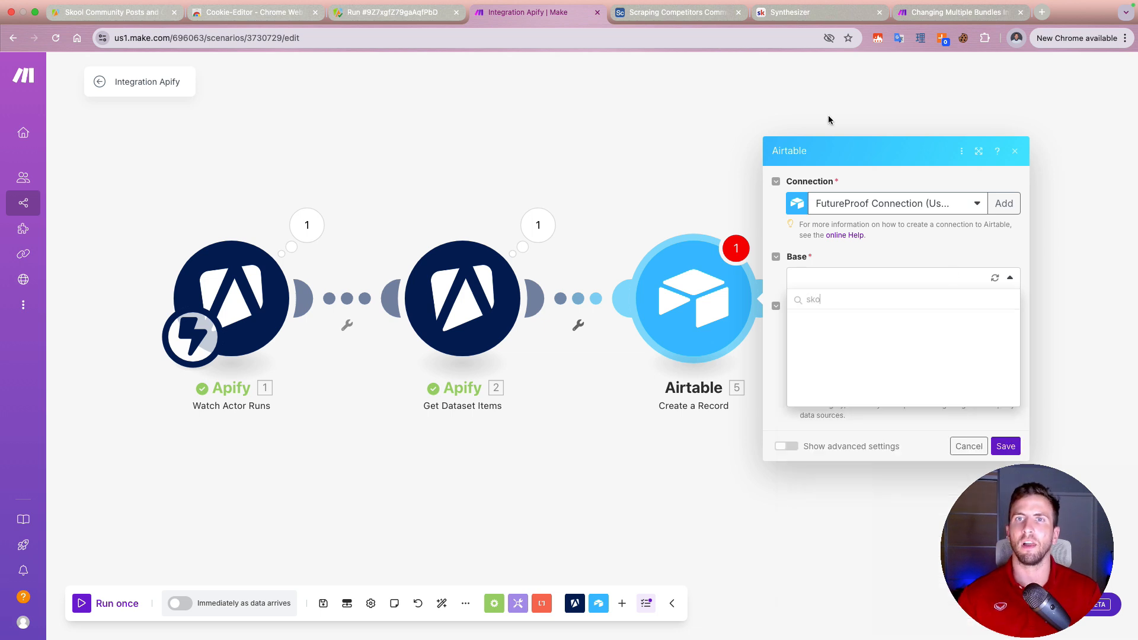
pyautogui.press('super+a')
pyautogui.write('scrapin')
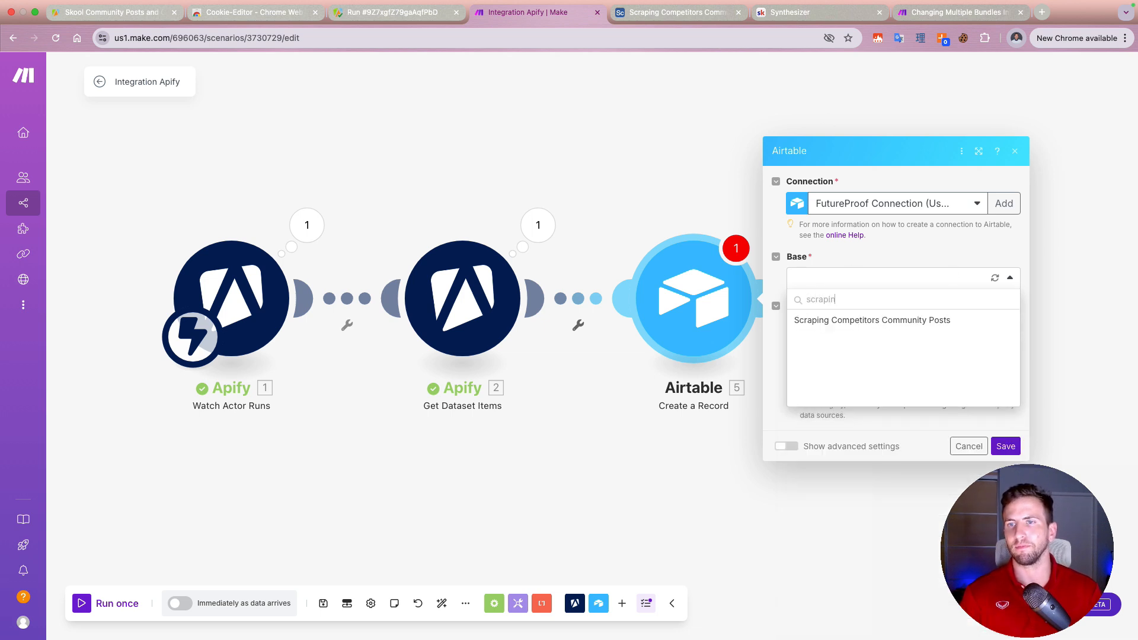
pyautogui.click(919, 320)
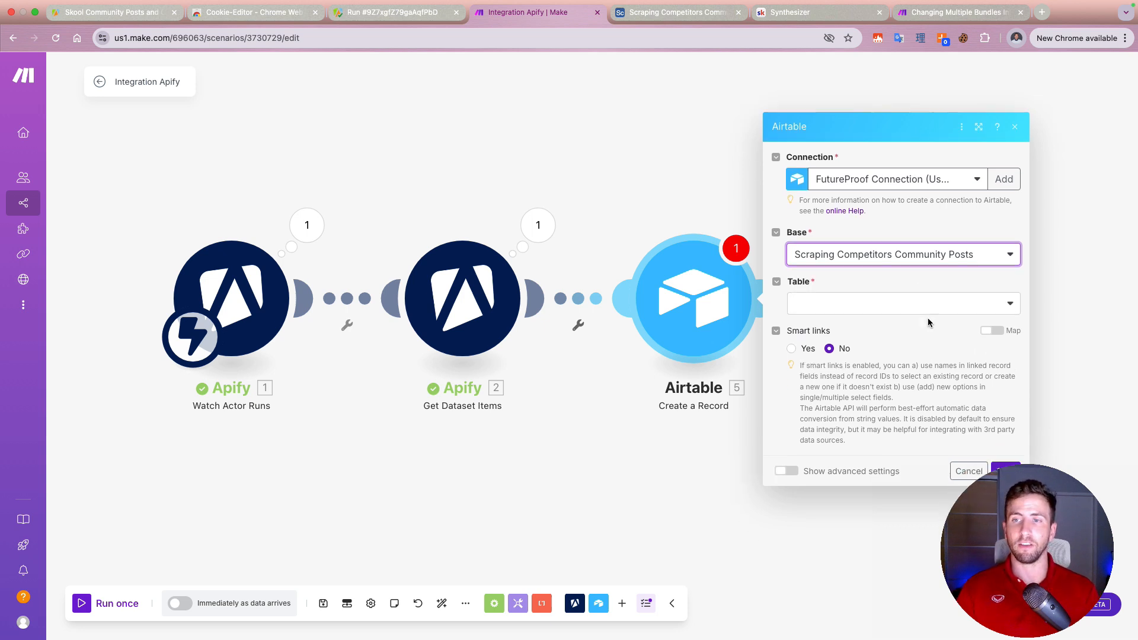
pyautogui.click(902, 313)
pyautogui.click(896, 325)
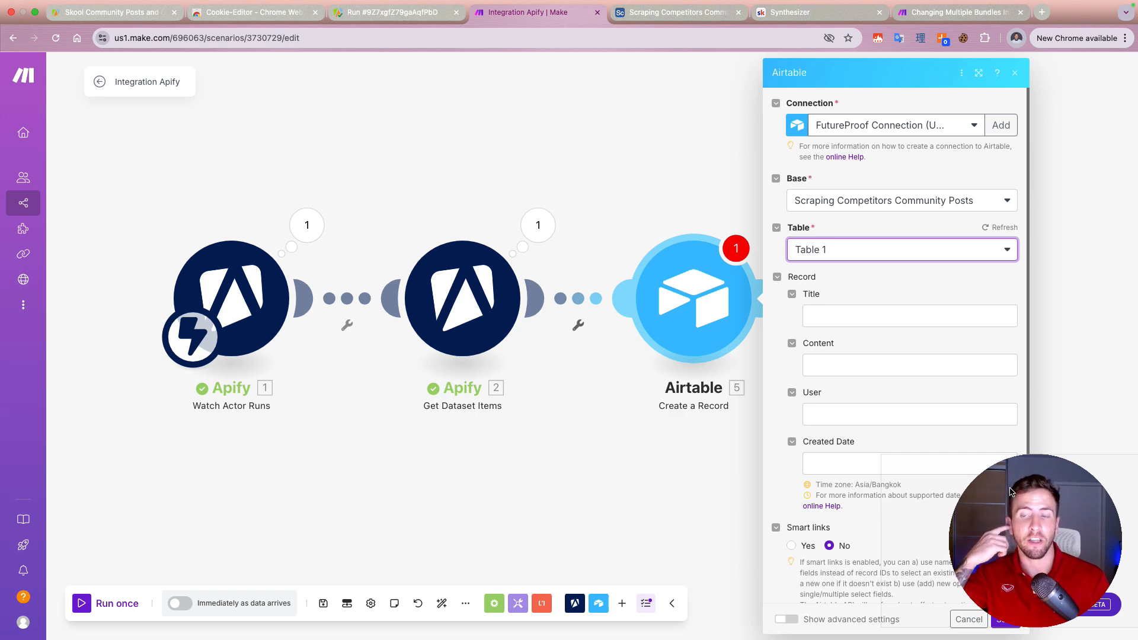
# Step: Switch to the Airtable base and add a single line text field named "Group ID" after Created Date
pyautogui.click(665, 13)
pyautogui.click(660, 140)
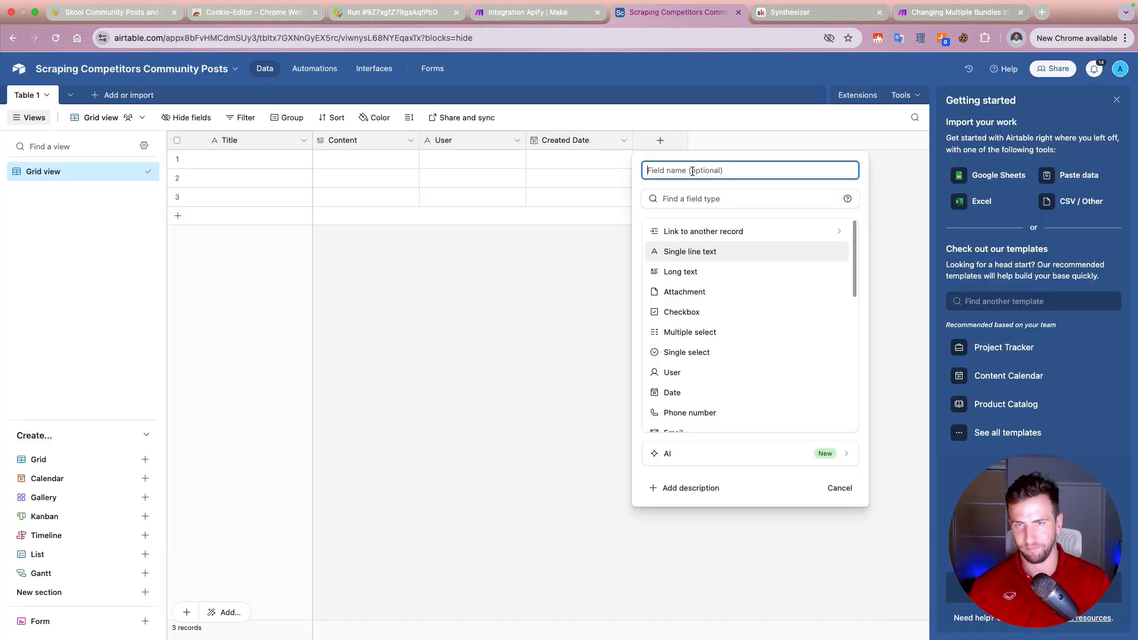
pyautogui.click(713, 254)
pyautogui.click(682, 170)
pyautogui.write('G')
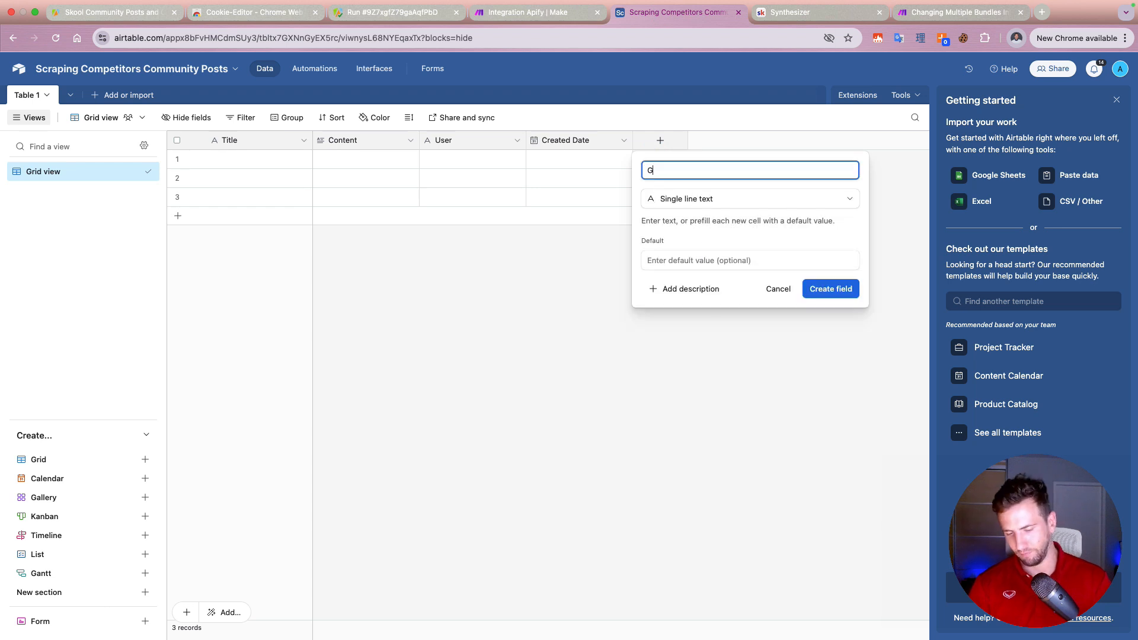
pyautogui.write('roup ID')
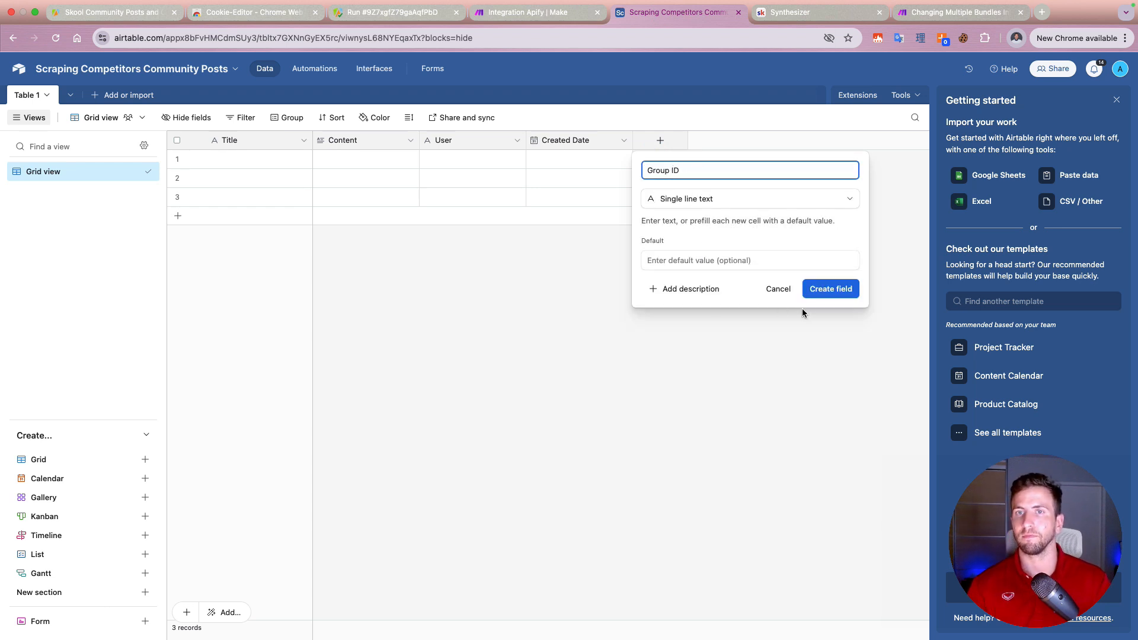
pyautogui.click(821, 290)
# Step: Add a single select field named "Group Name" after Group ID
pyautogui.click(768, 140)
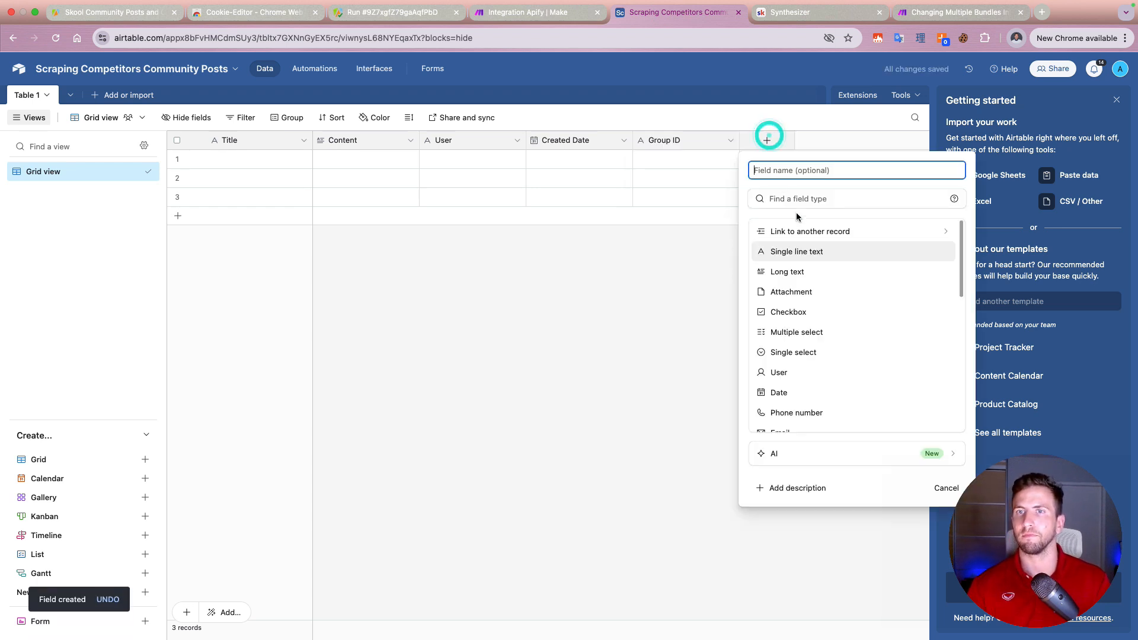
pyautogui.write('single')
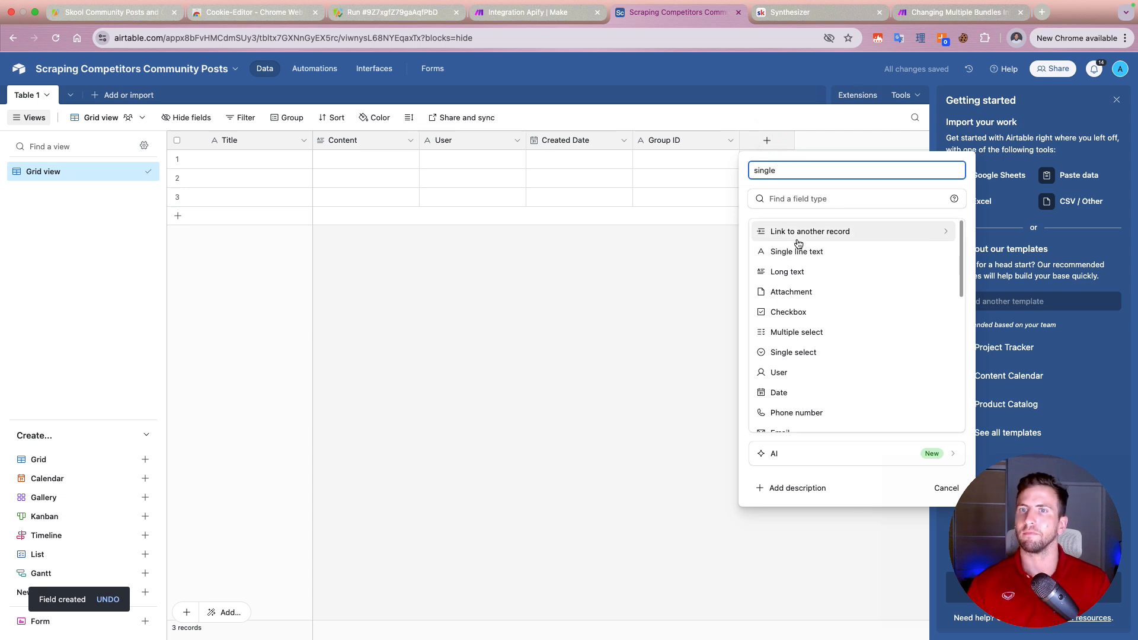
pyautogui.click(789, 199)
pyautogui.write('single')
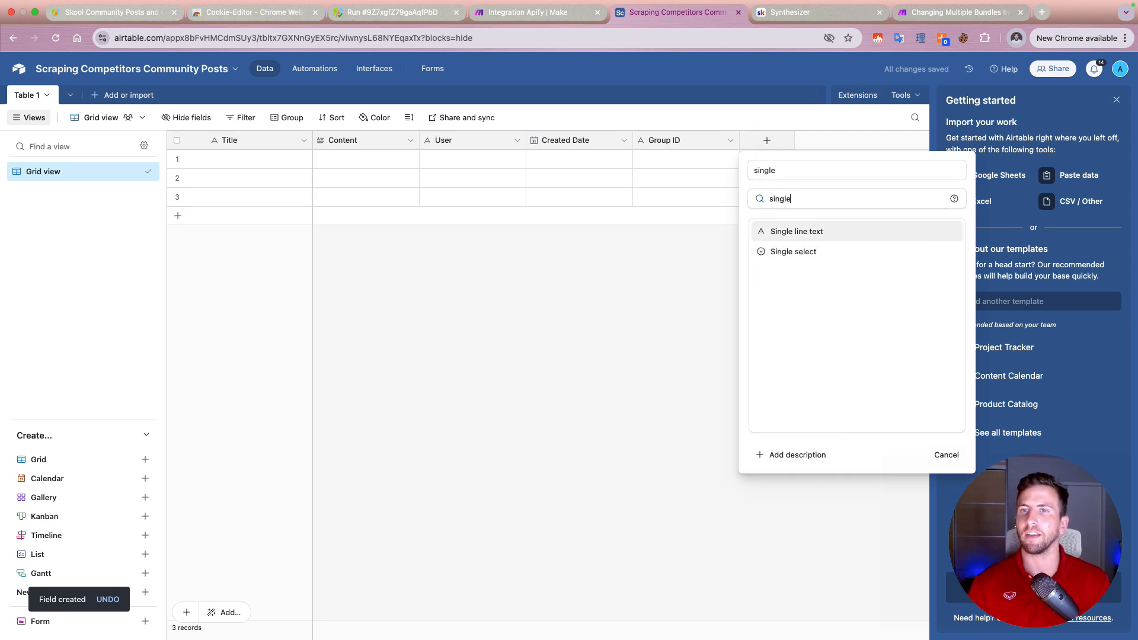
pyautogui.click(789, 252)
pyautogui.doubleClick(768, 169)
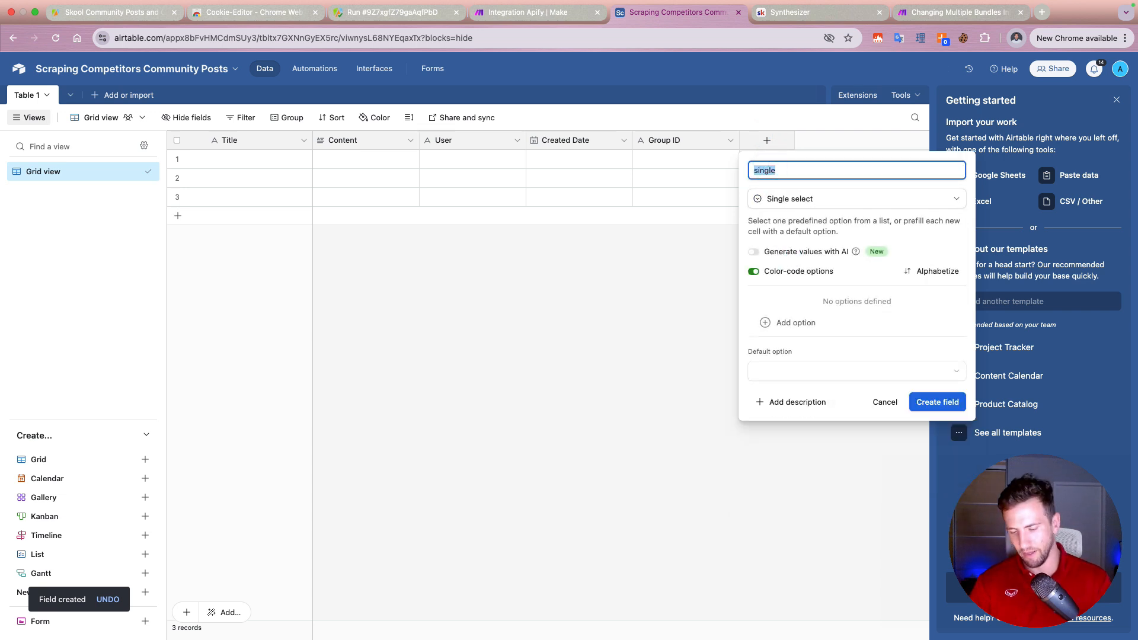
pyautogui.write('Group Name')
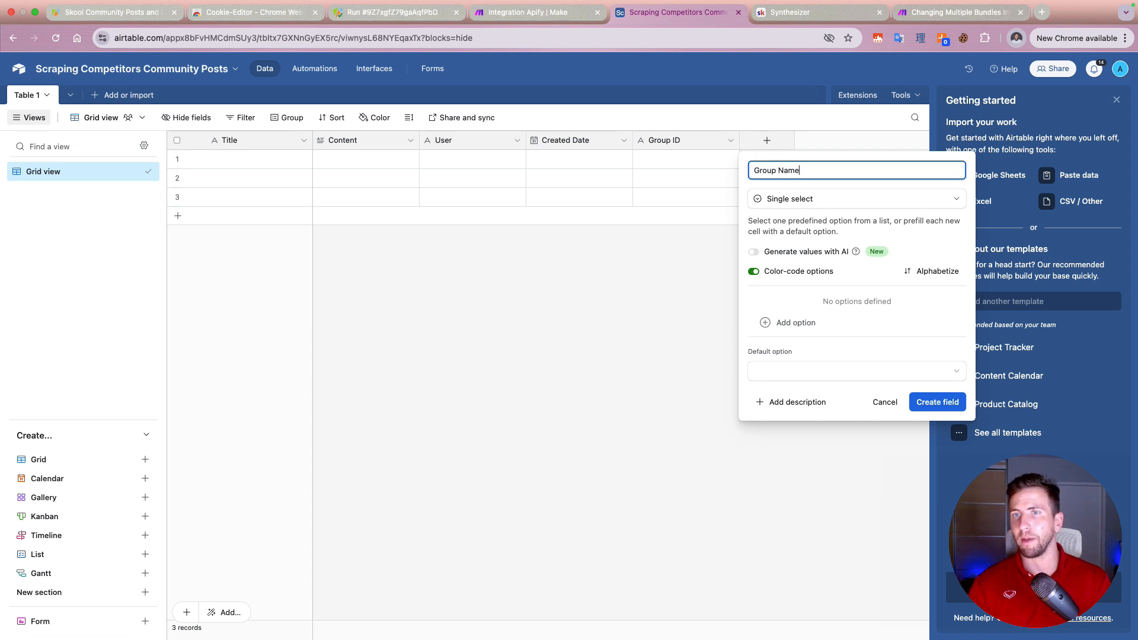
pyautogui.click(937, 402)
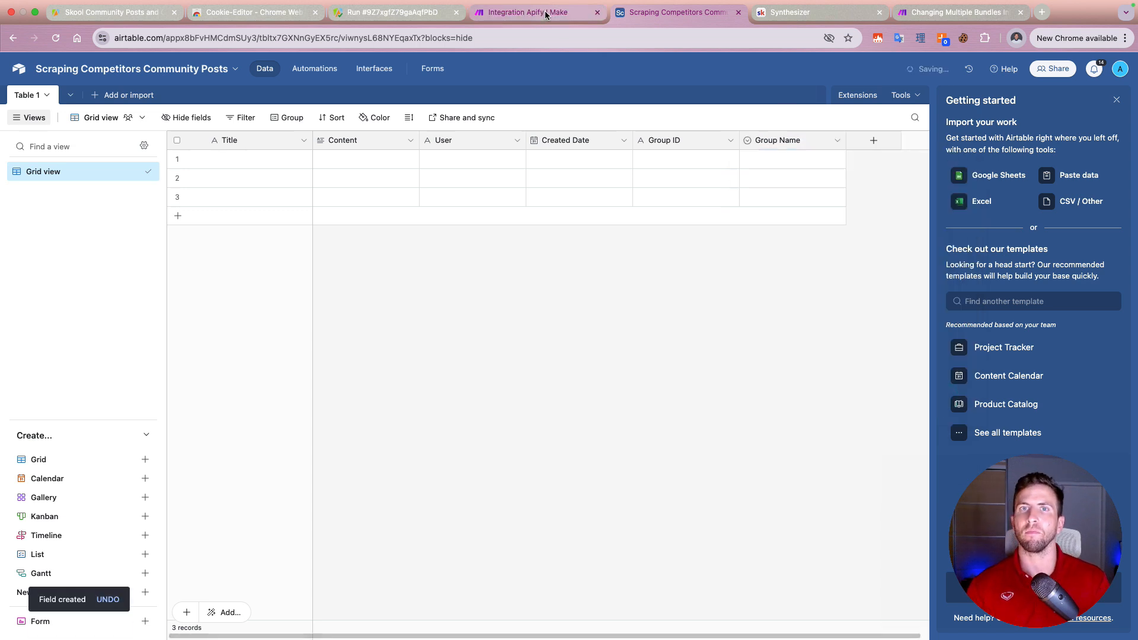
# Step: Switch back to Make and map the record's Title to metadata: title and its Content to metadata: content from Get Dataset Items
pyautogui.click(552, 14)
pyautogui.scroll(-1, 868, 300)
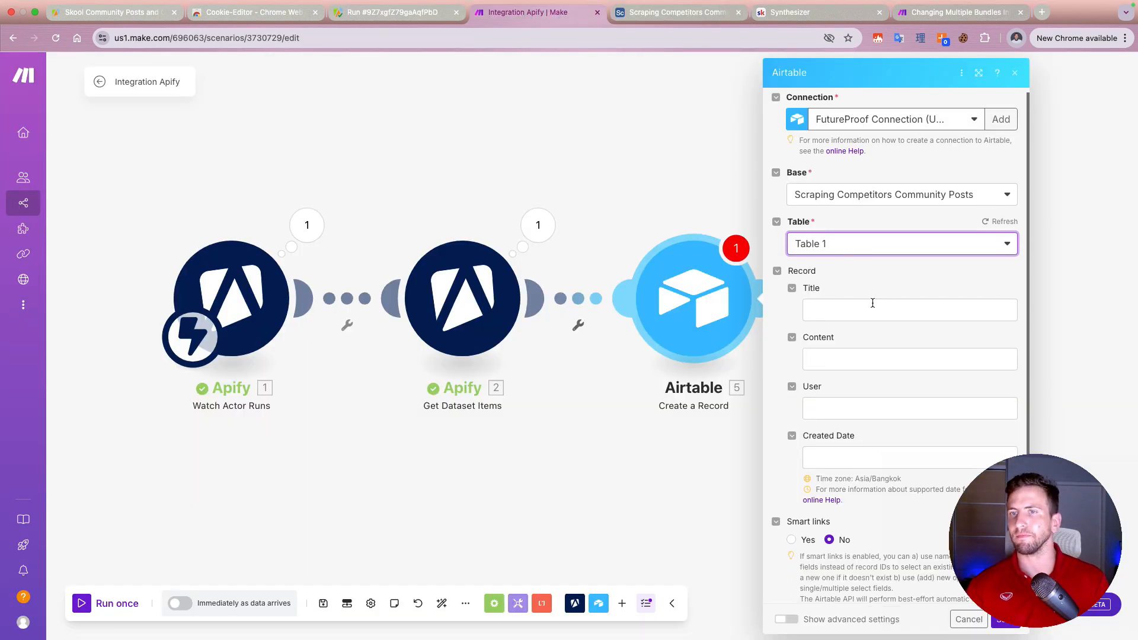
pyautogui.click(859, 309)
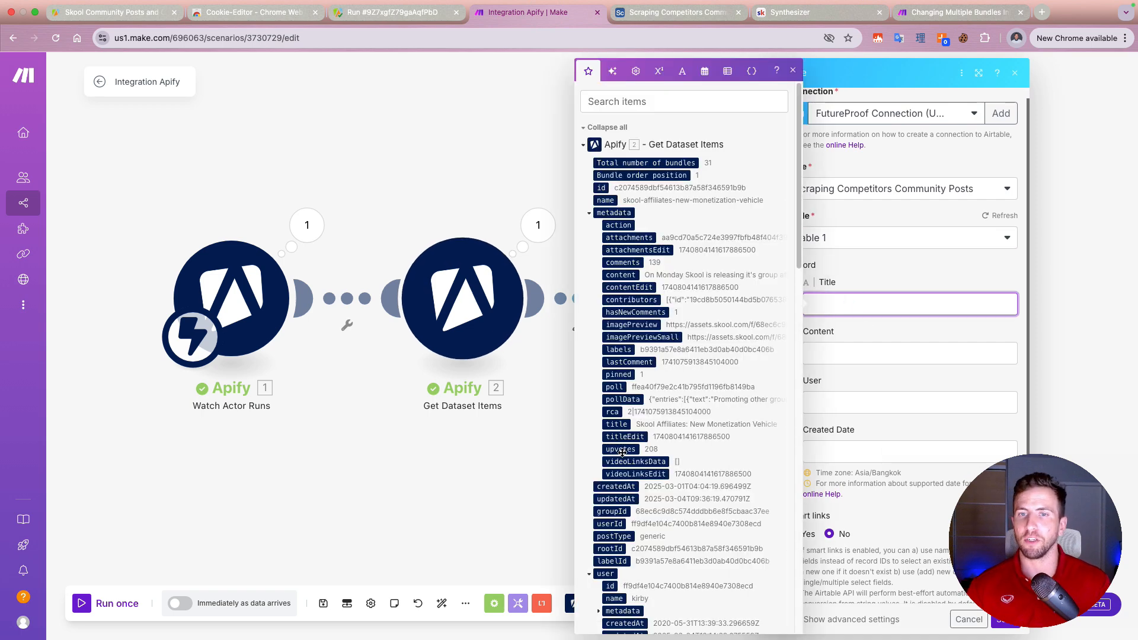
pyautogui.click(615, 425)
pyautogui.click(920, 355)
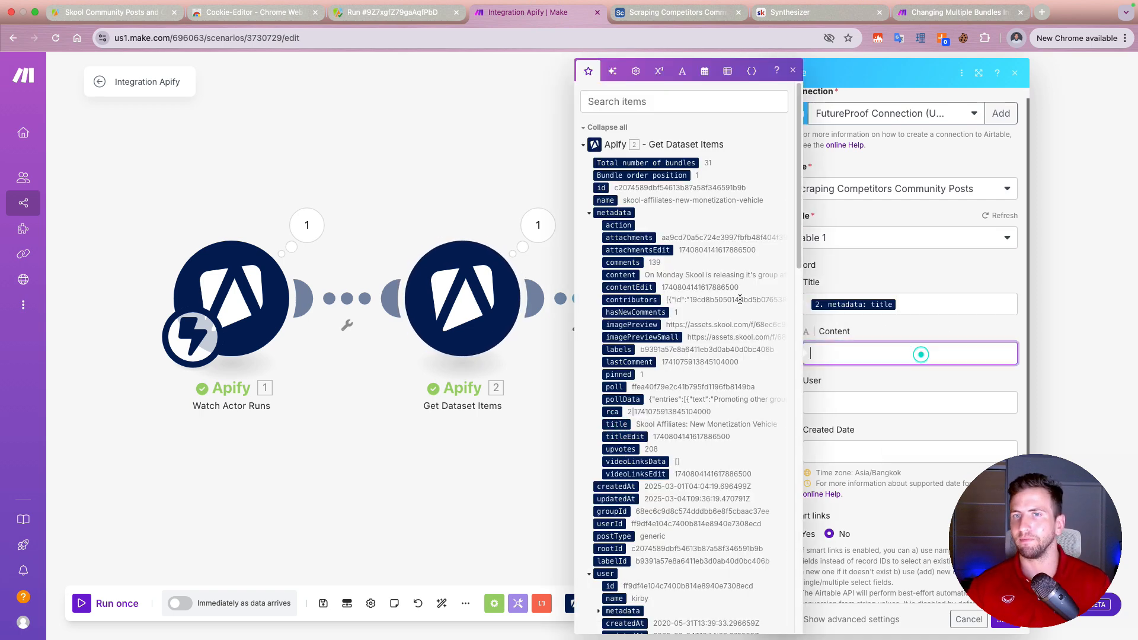
pyautogui.click(609, 274)
# Step: Map the record's User to user: name and Created Date to user: createdAt, and save the Airtable module
pyautogui.click(861, 403)
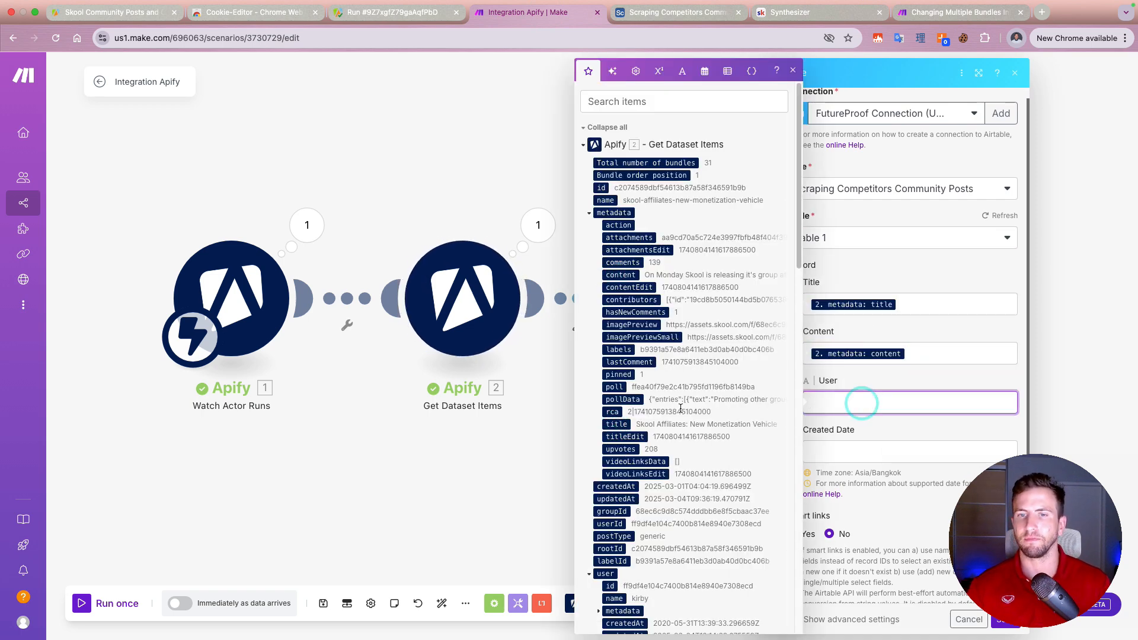
pyautogui.scroll(-5, 681, 409)
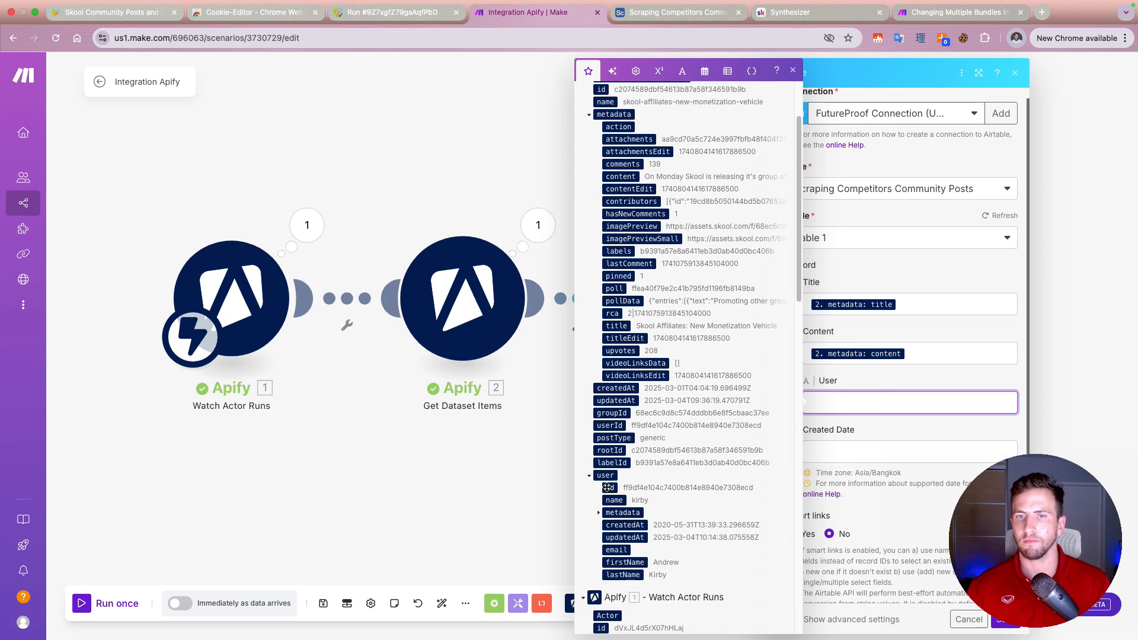
pyautogui.click(615, 500)
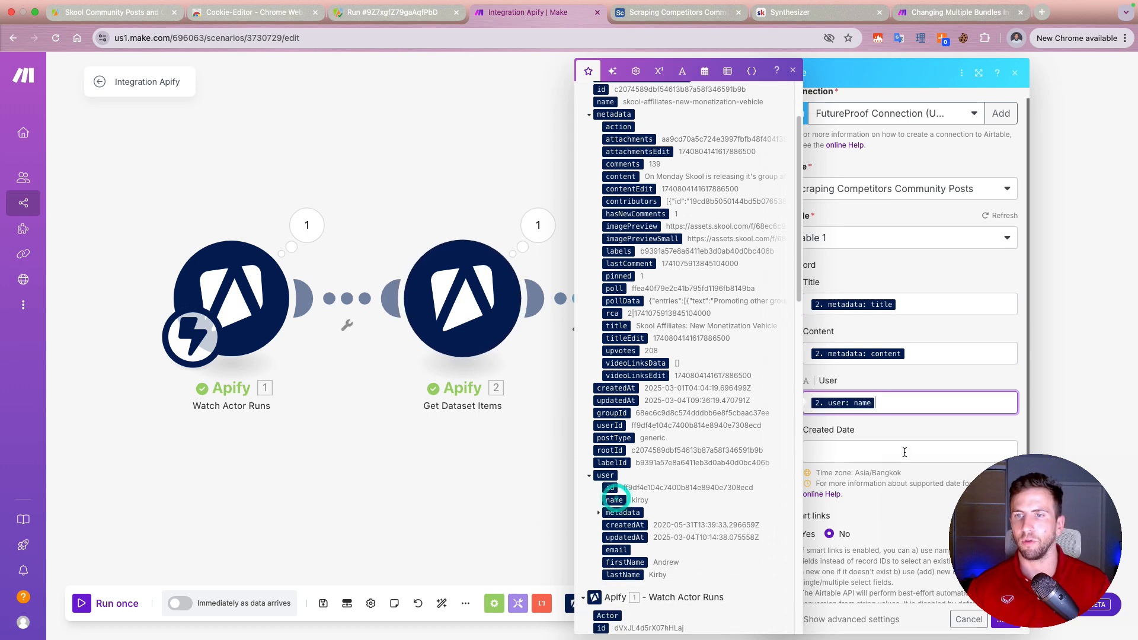
pyautogui.click(876, 454)
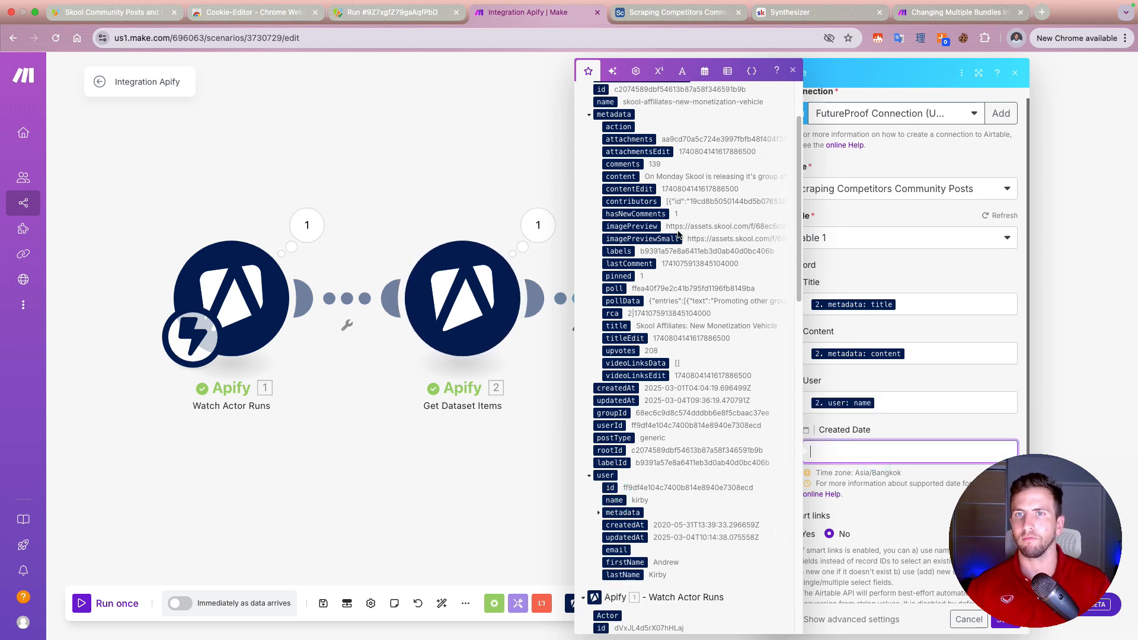
pyautogui.scroll(-5, 665, 342)
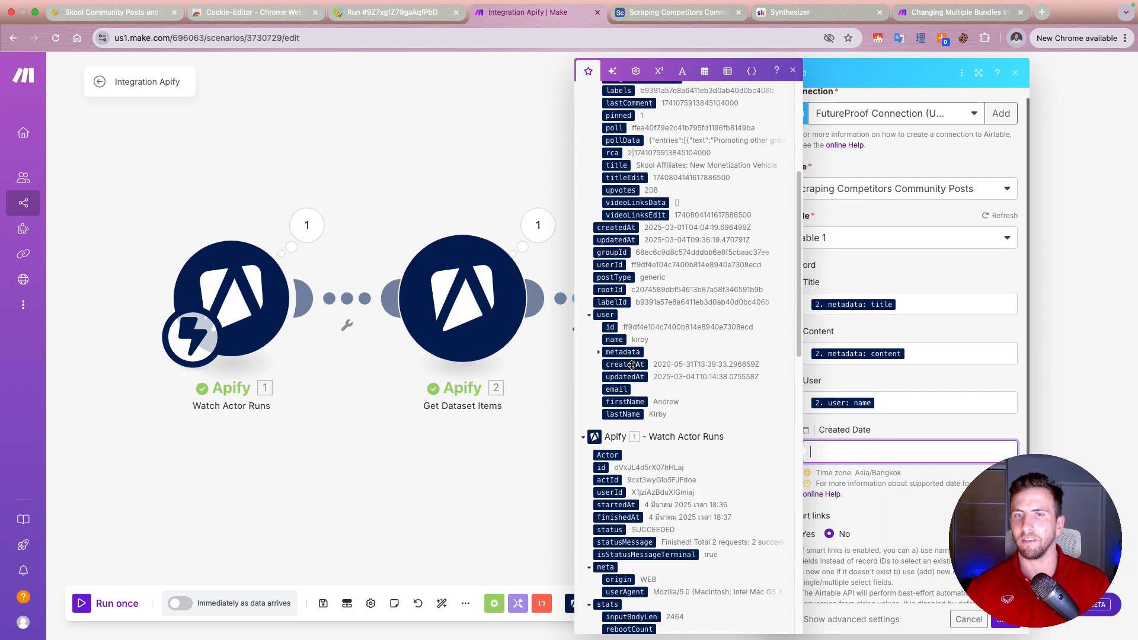
pyautogui.click(629, 364)
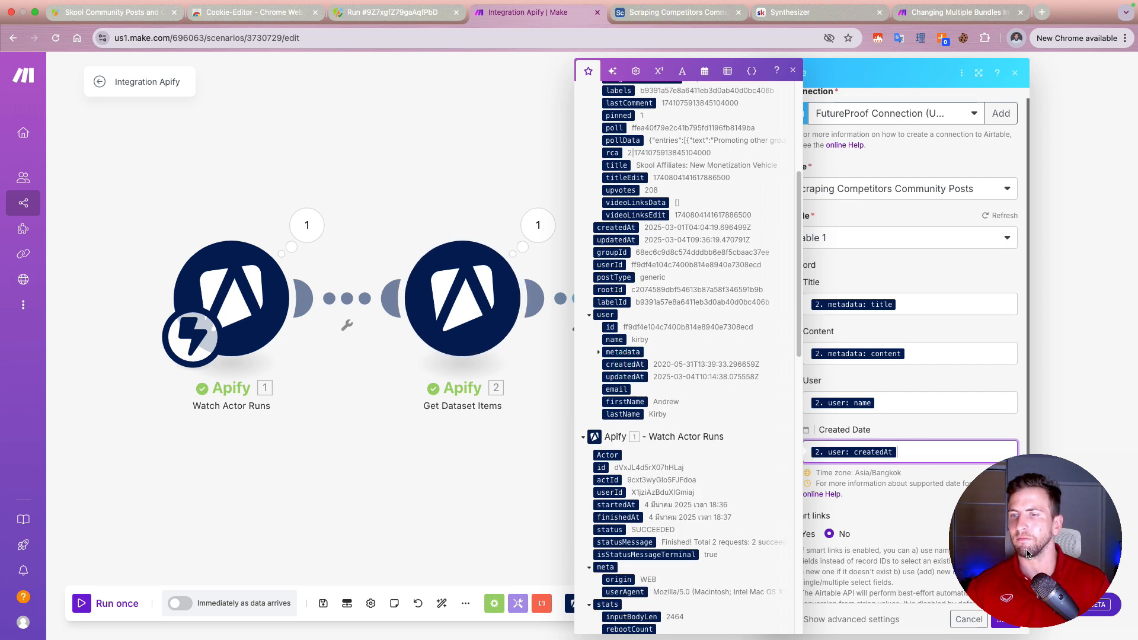
pyautogui.click(1006, 619)
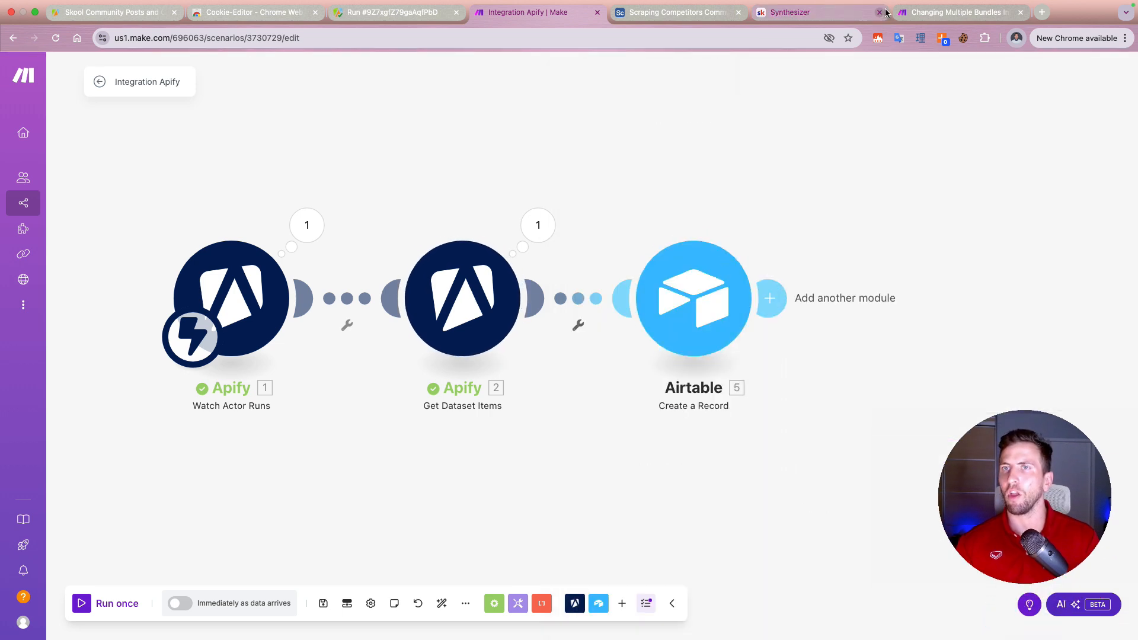
# Step: Save the scenario and reopen the Airtable Create a Record module's settings
pyautogui.click(326, 605)
pyautogui.click(705, 332)
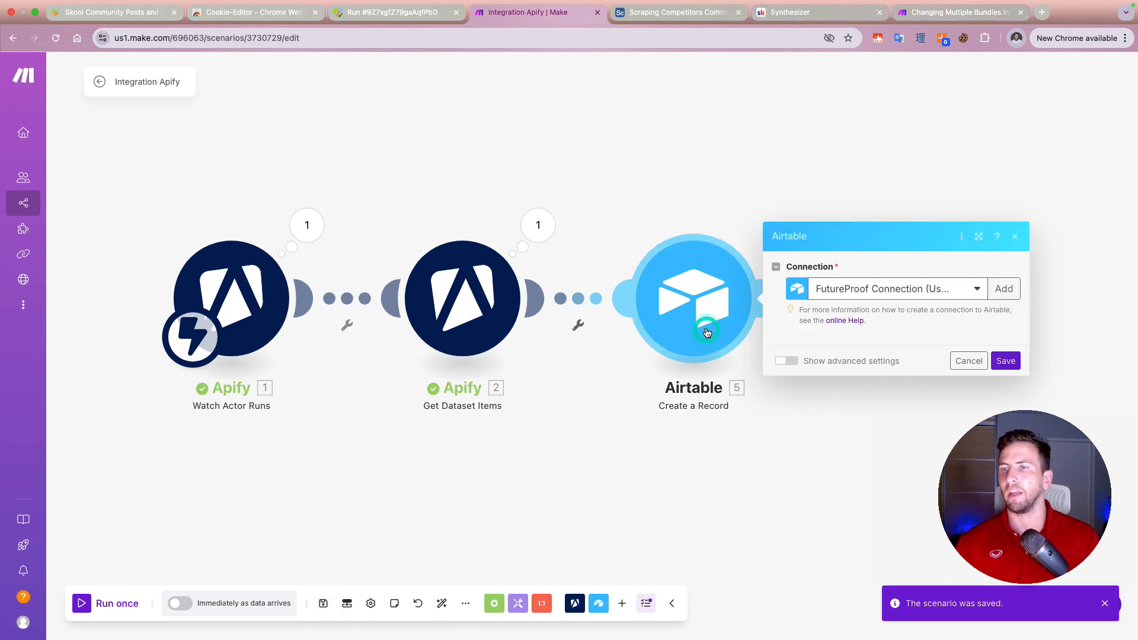
pyautogui.click(994, 230)
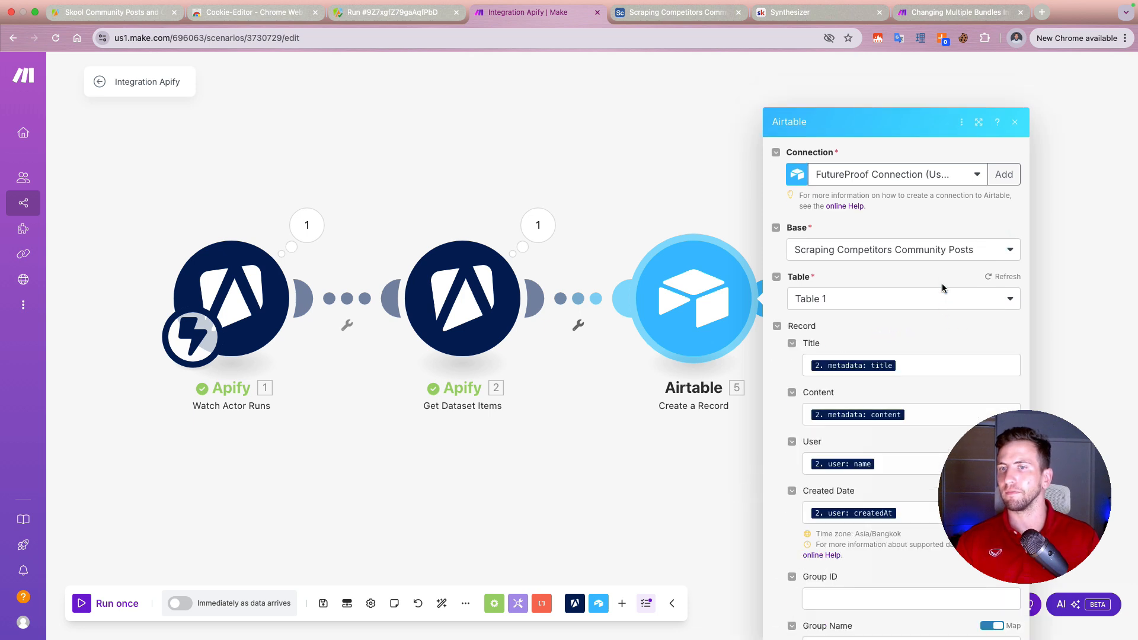
# Step: Map the record's Group ID to groupId from Get Dataset Items and save the Airtable module
pyautogui.scroll(-3, 818, 475)
pyautogui.scroll(-1, 866, 433)
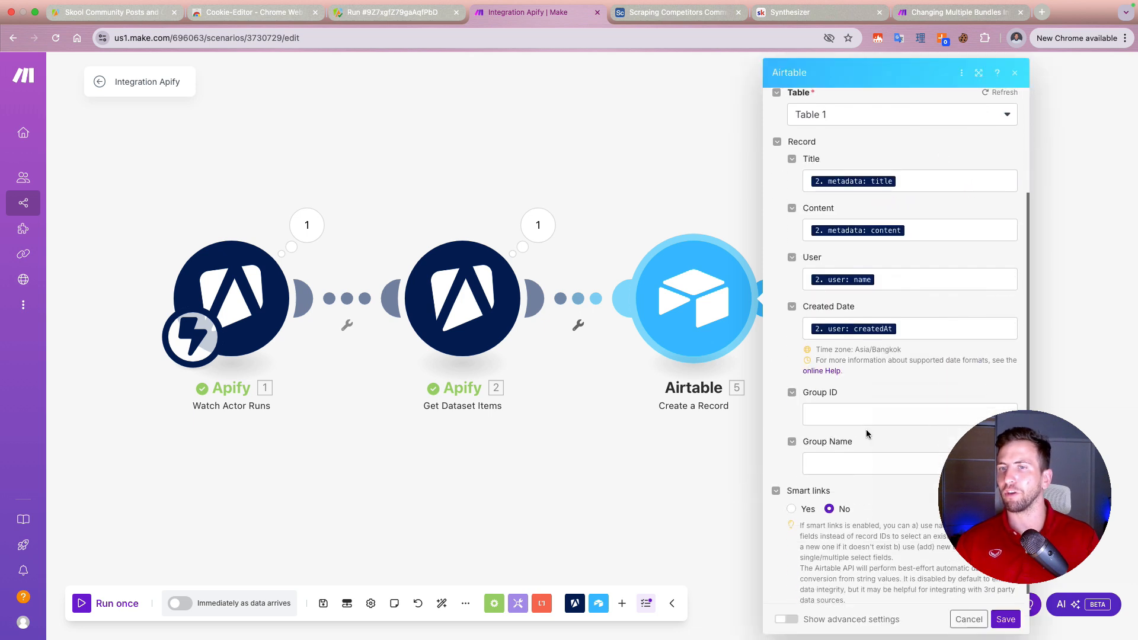
pyautogui.click(863, 412)
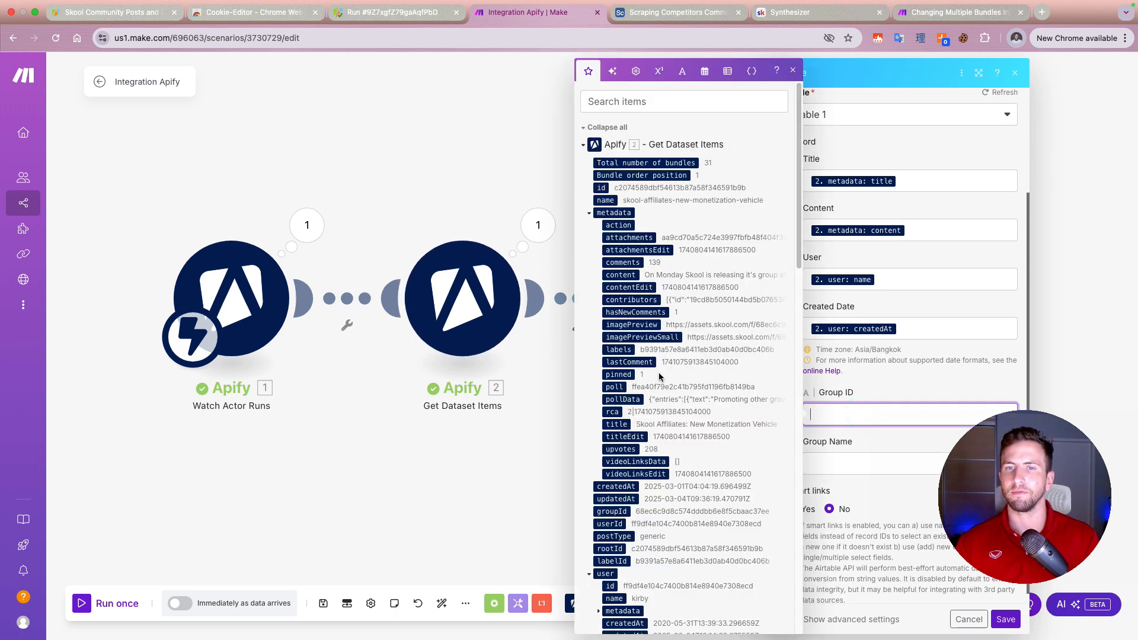
pyautogui.scroll(-2, 644, 444)
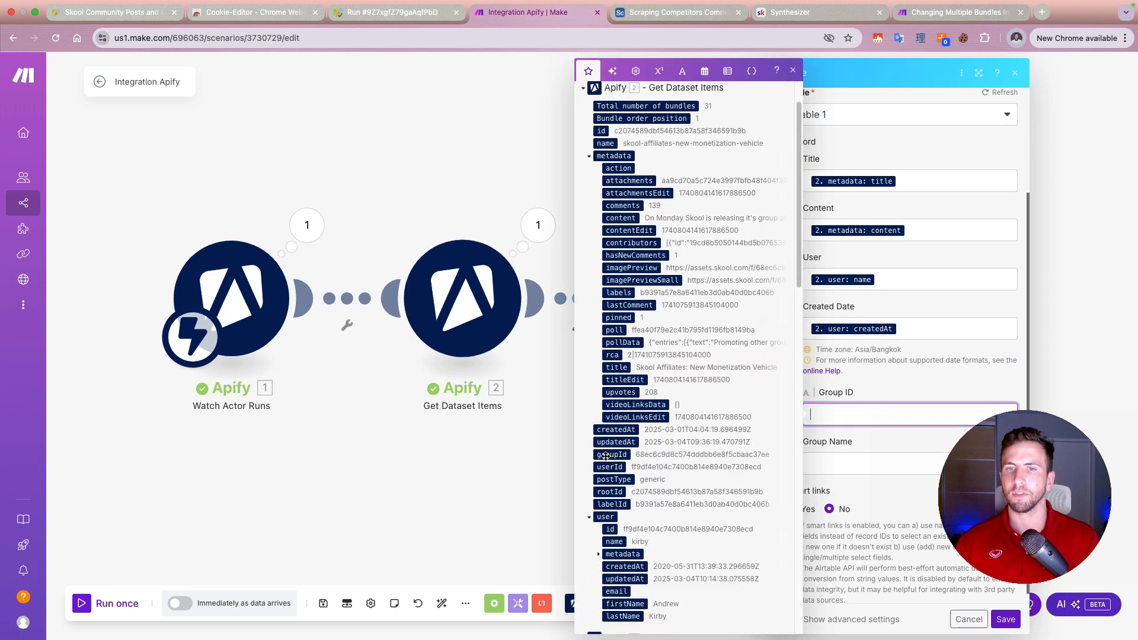
pyautogui.click(606, 455)
pyautogui.click(1006, 620)
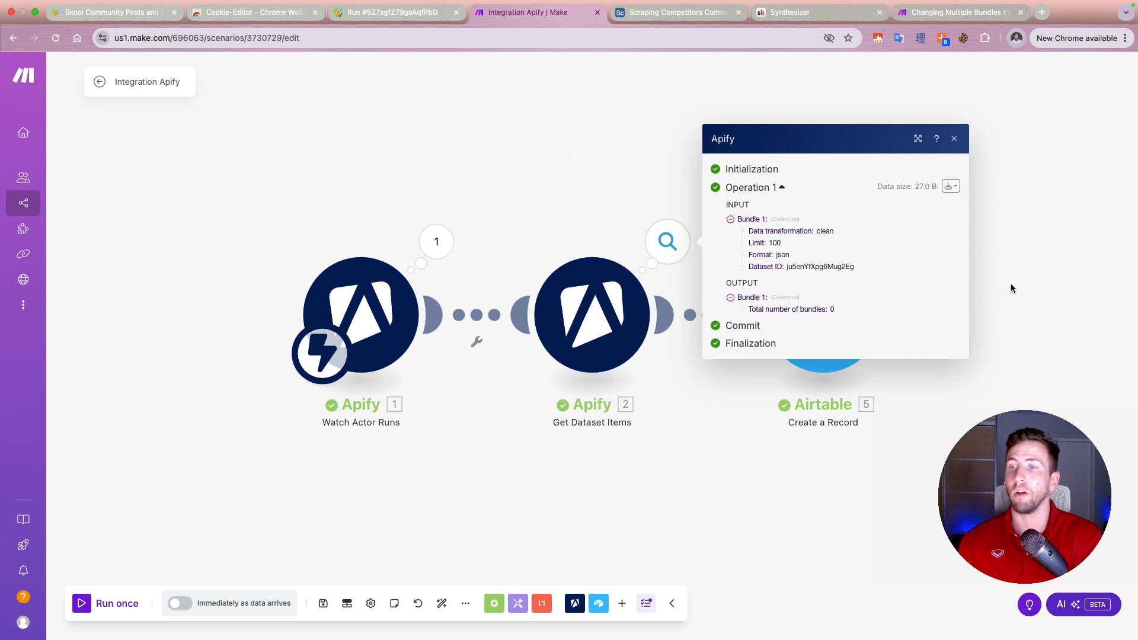
# Step: Activate the scenario to run immediately as data arrives and save it
pyautogui.click(1011, 286)
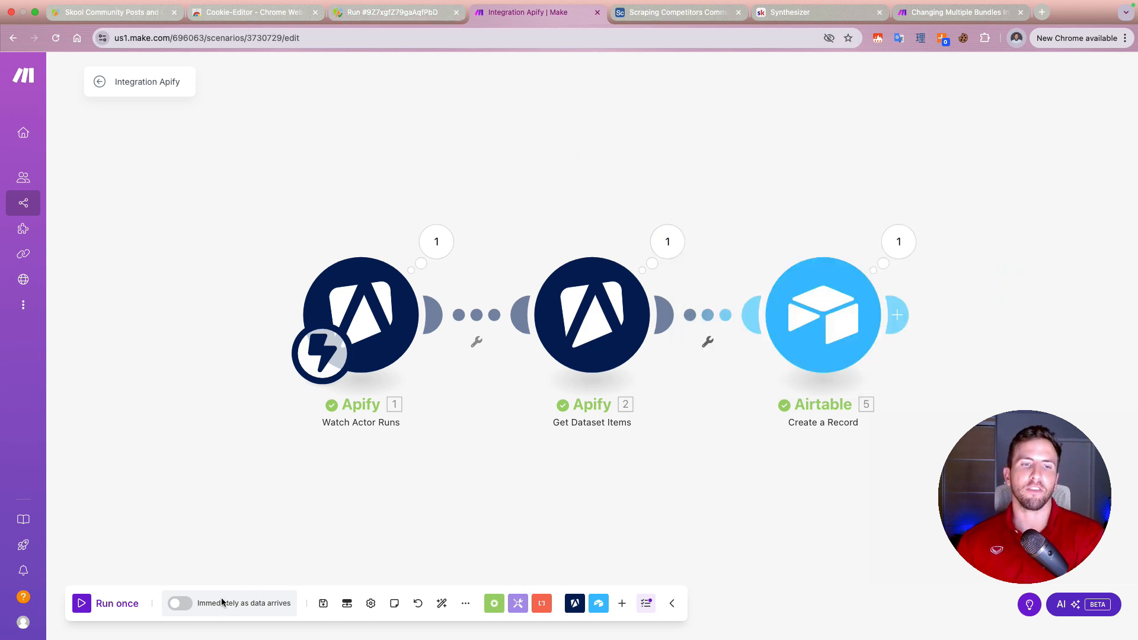
pyautogui.click(177, 604)
pyautogui.click(603, 399)
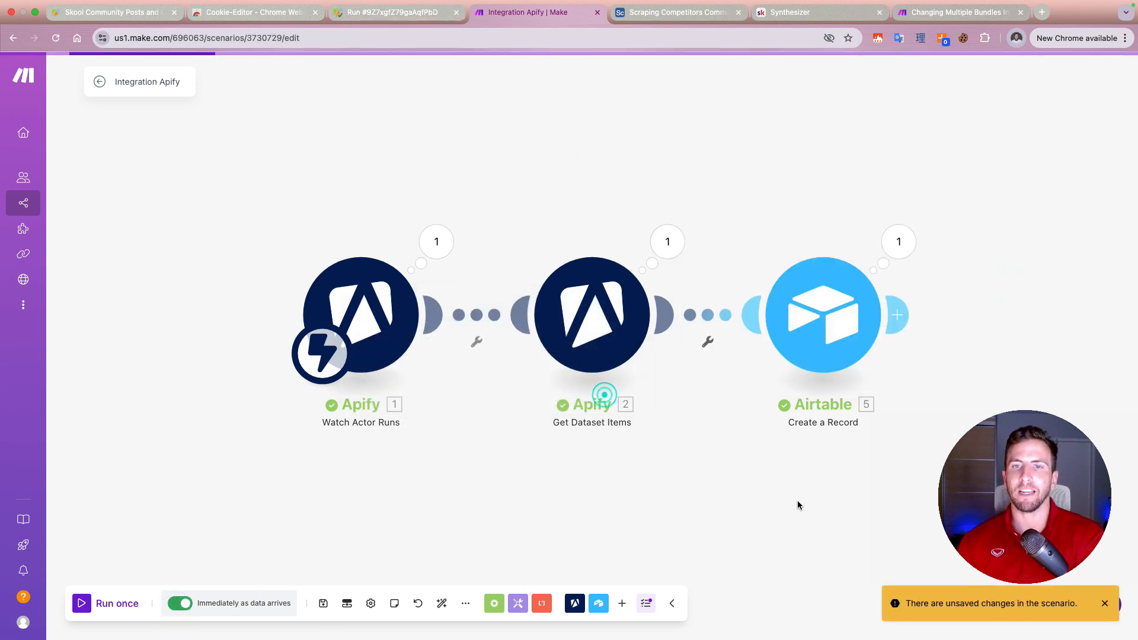
pyautogui.click(323, 603)
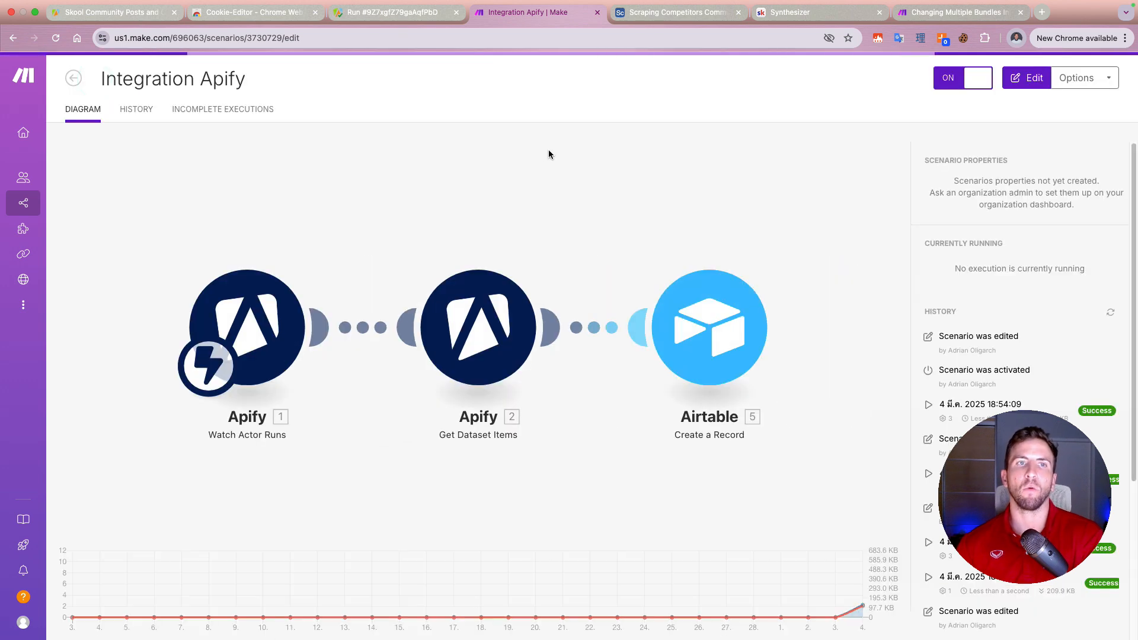
# Step: Switch to Apify, go back to the Skool scraper Actor's input and start a new run for the synthesizer community
pyautogui.click(386, 12)
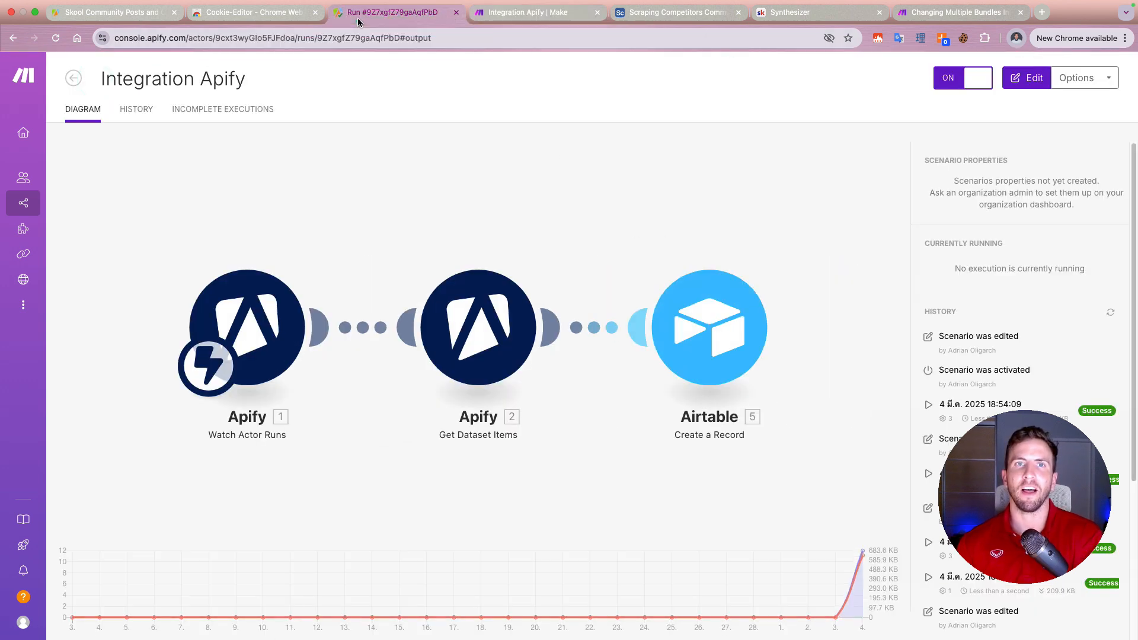
pyautogui.click(152, 73)
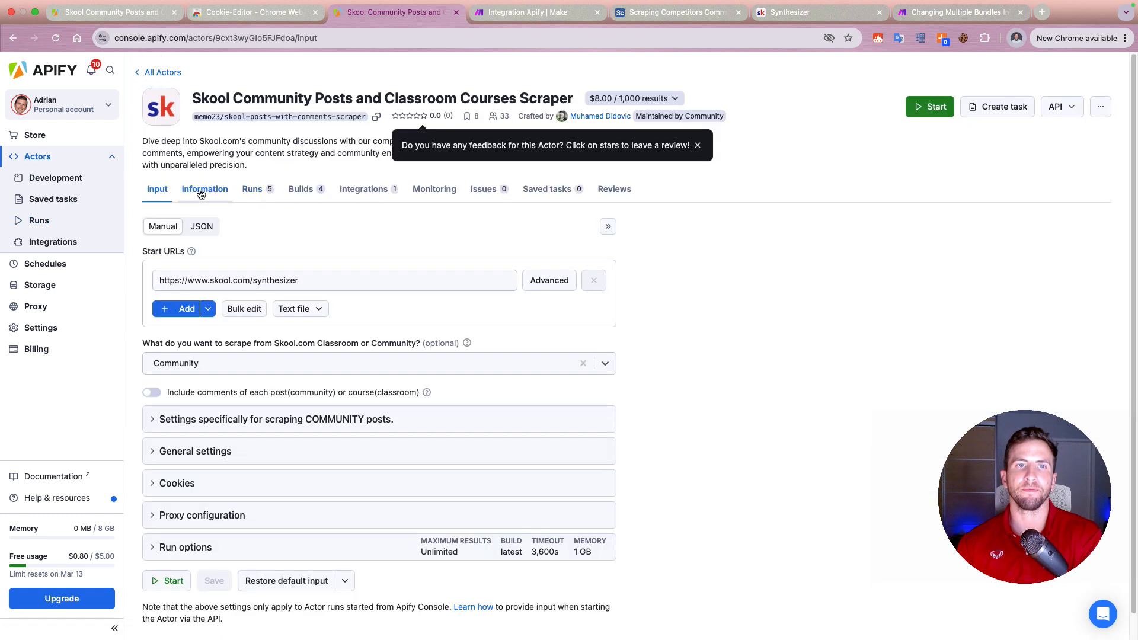
pyautogui.click(934, 115)
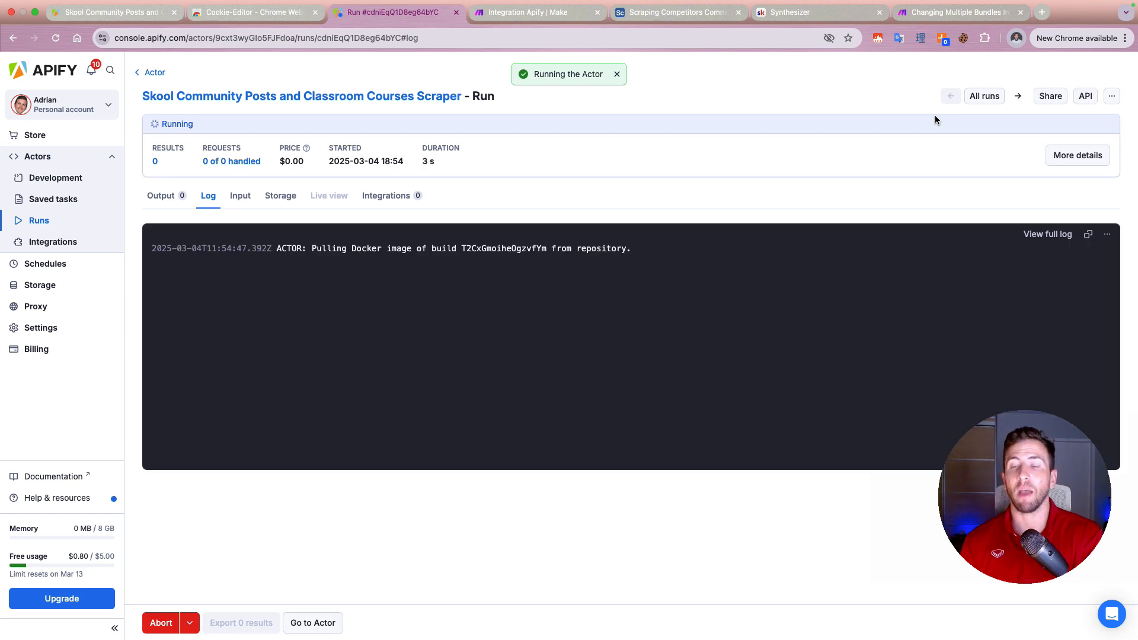
# Step: In the Airtable base, dismiss the getting-started pane and create an automation triggered when a record is created in Table 1
pyautogui.click(694, 11)
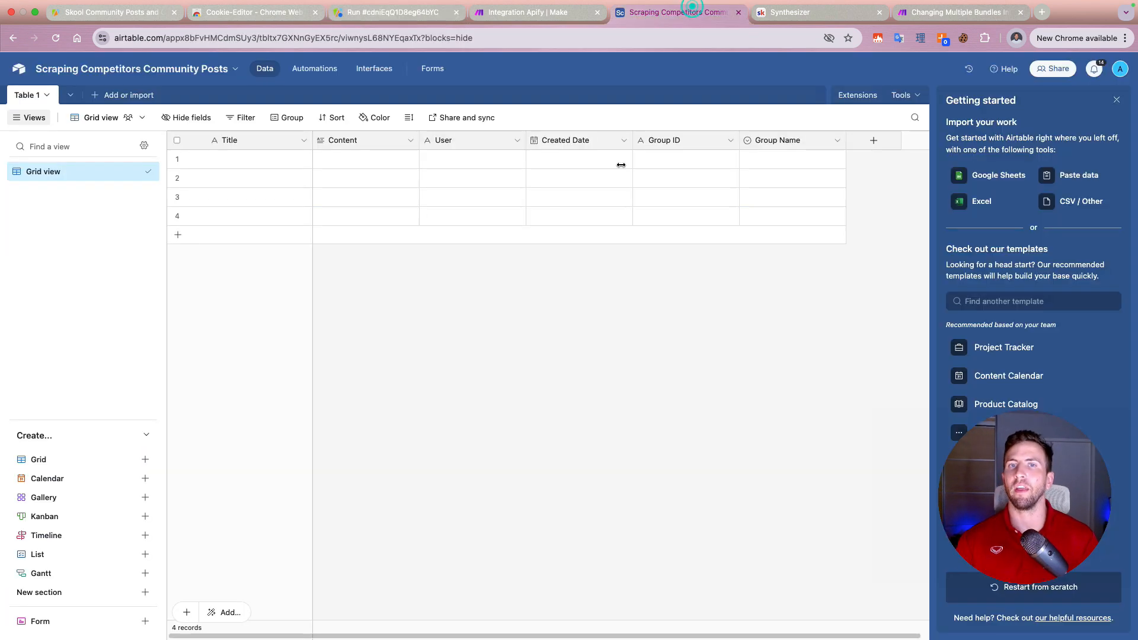
pyautogui.click(1117, 101)
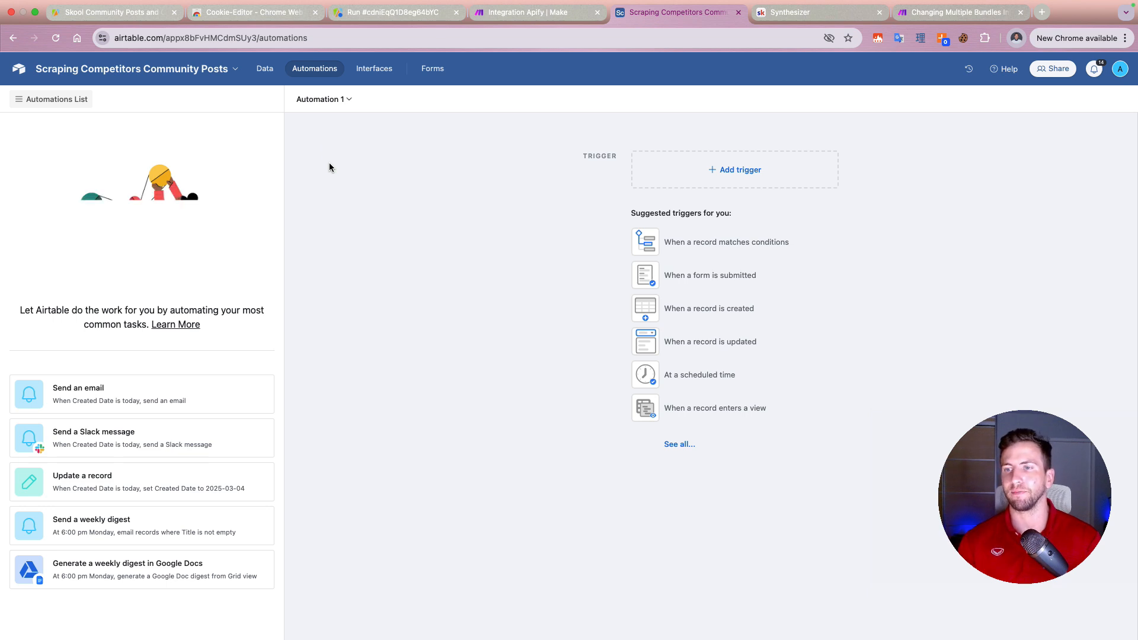
pyautogui.click(764, 178)
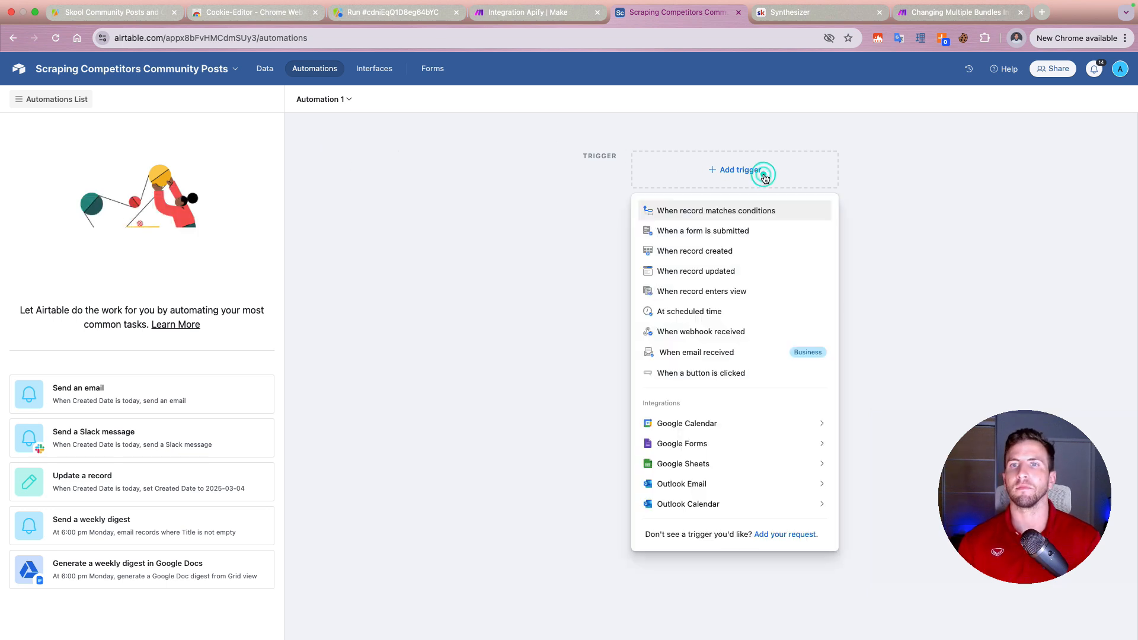
pyautogui.click(719, 252)
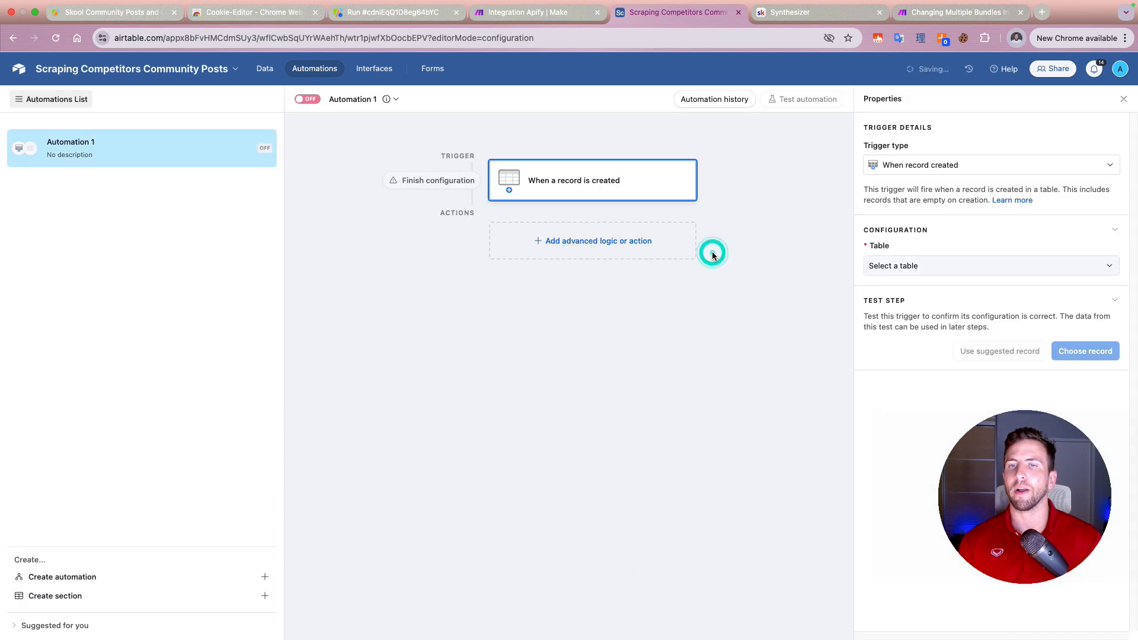
pyautogui.click(937, 266)
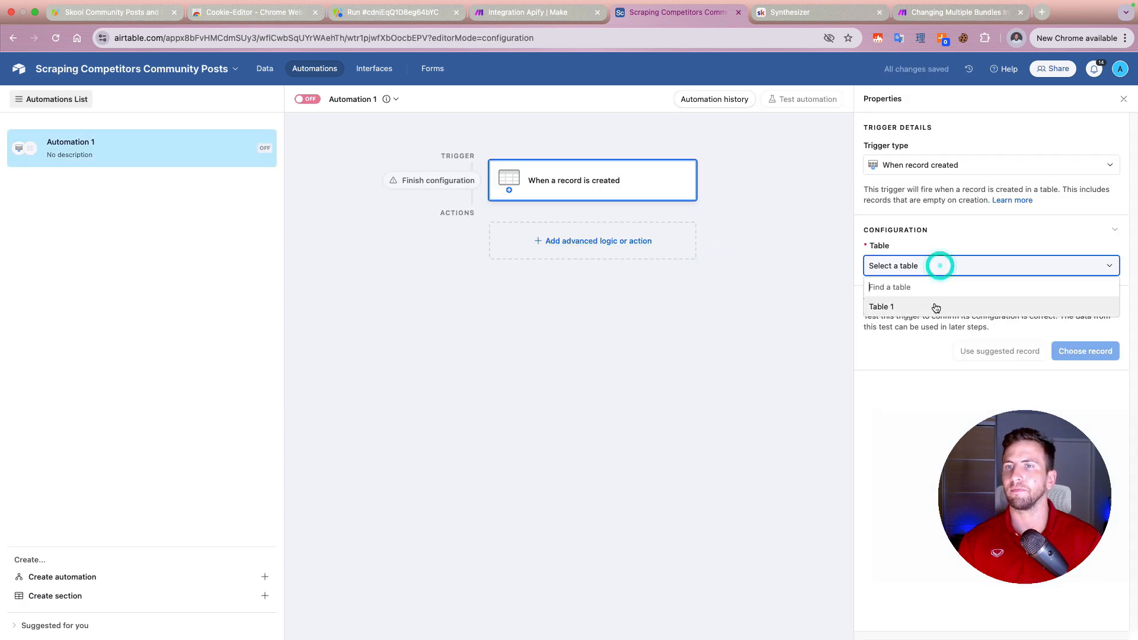
pyautogui.click(935, 305)
pyautogui.click(1080, 354)
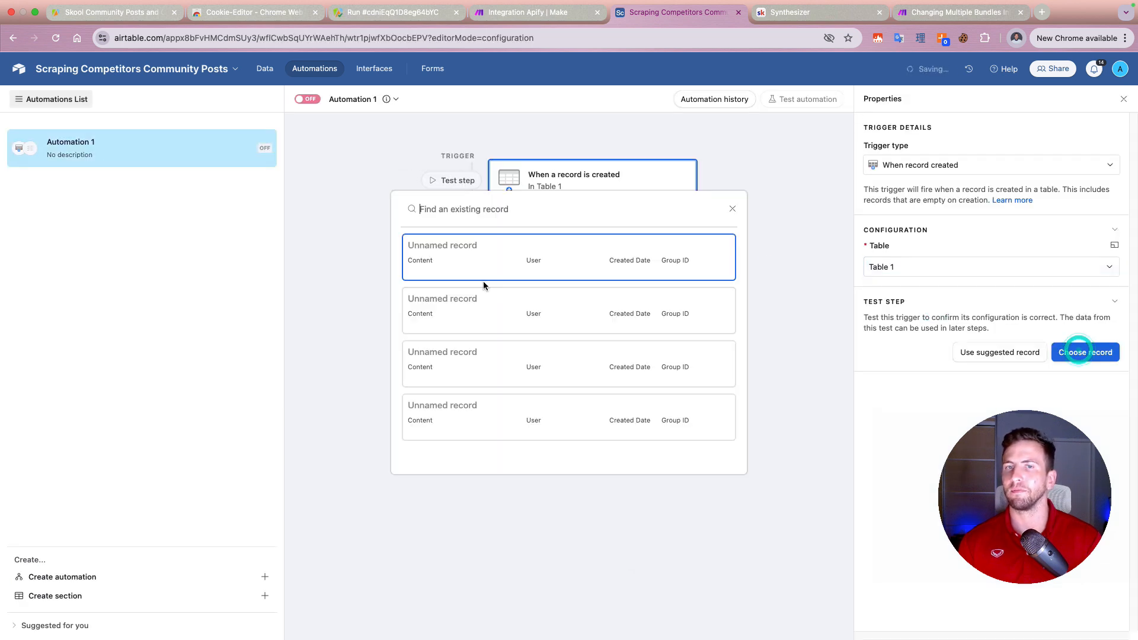
pyautogui.click(792, 254)
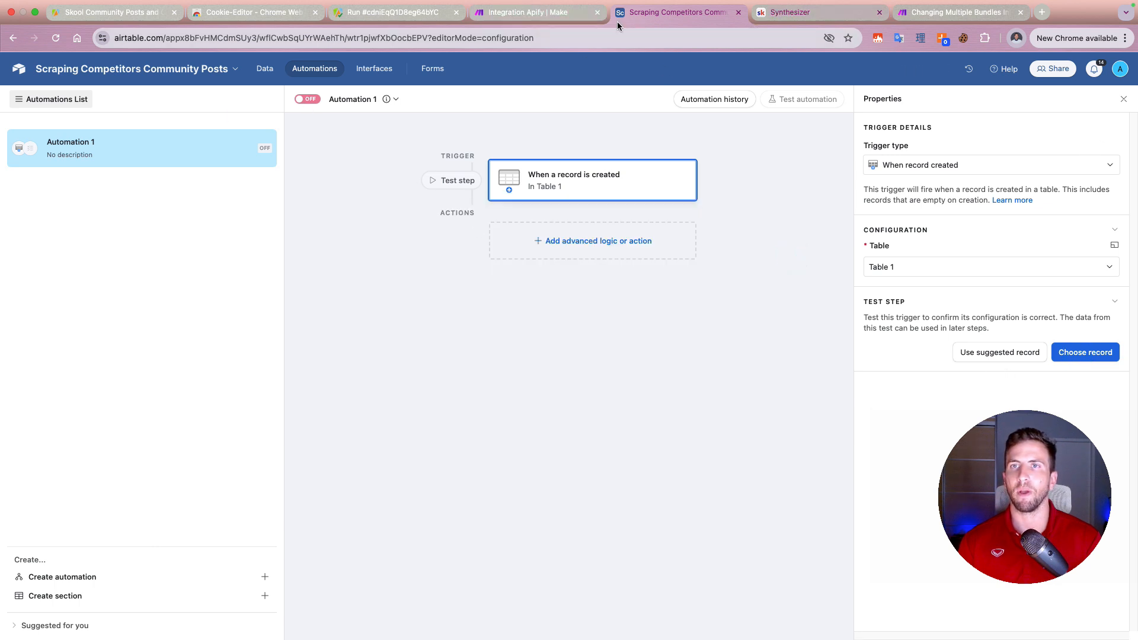
# Step: Return to the table data and delete the four empty records above the scraped posts
pyautogui.click(265, 68)
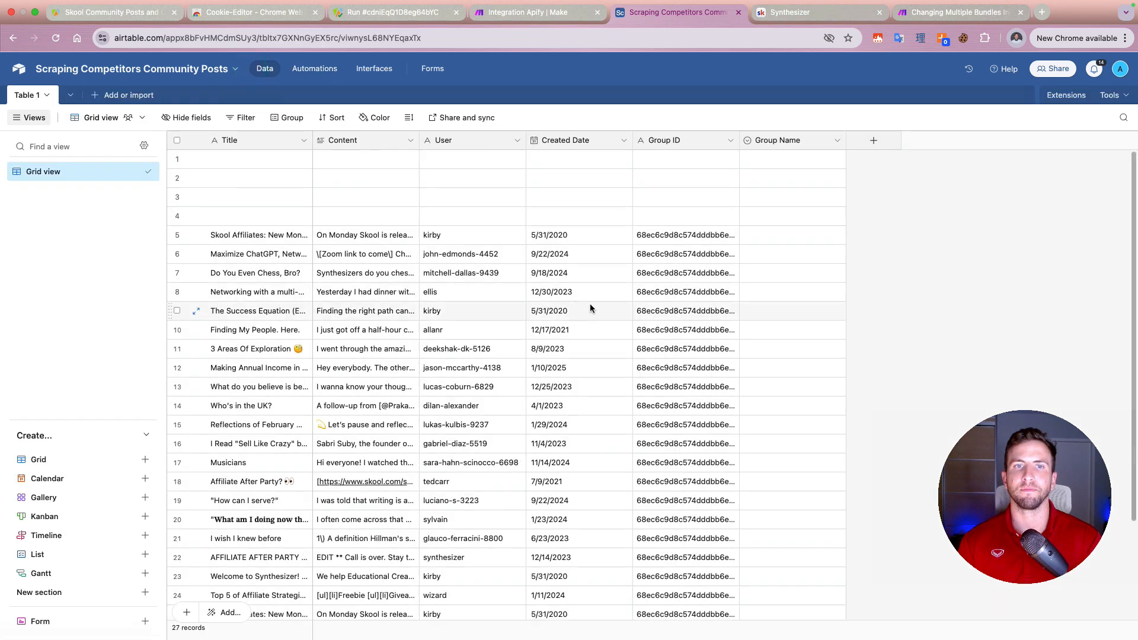
pyautogui.click(177, 159)
pyautogui.click(177, 178)
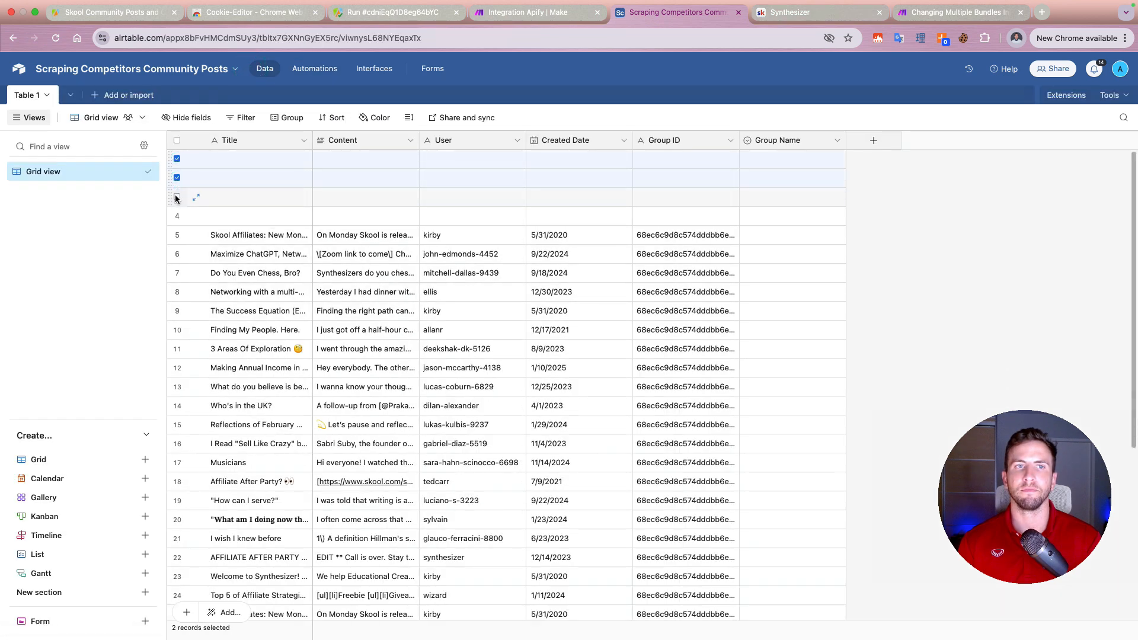
pyautogui.click(176, 196)
pyautogui.rightClick(231, 200)
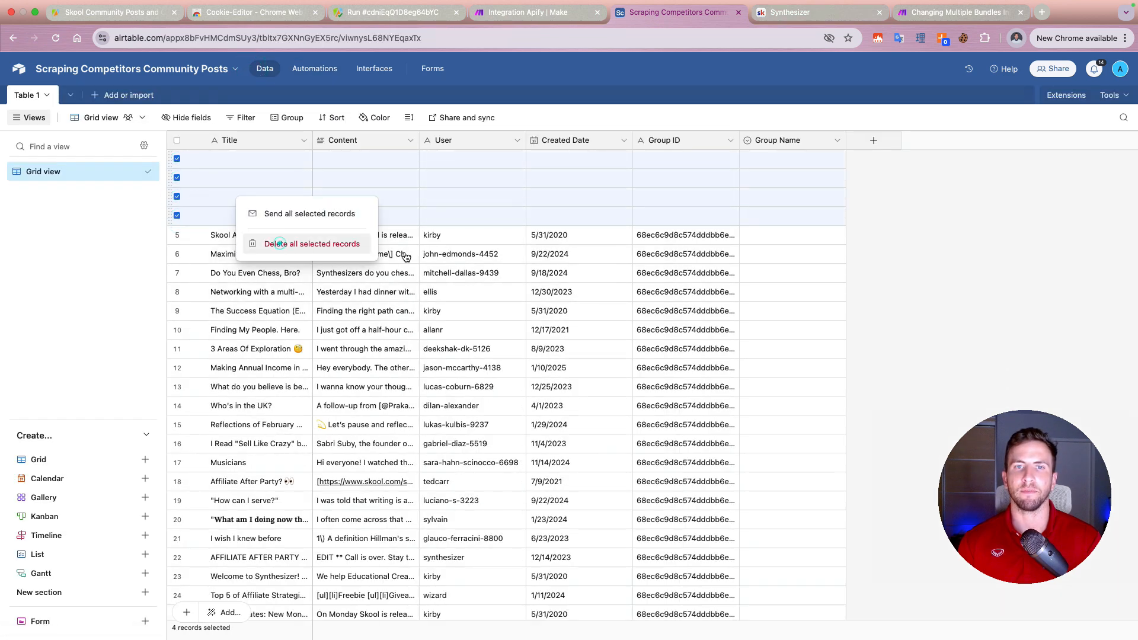
pyautogui.click(398, 248)
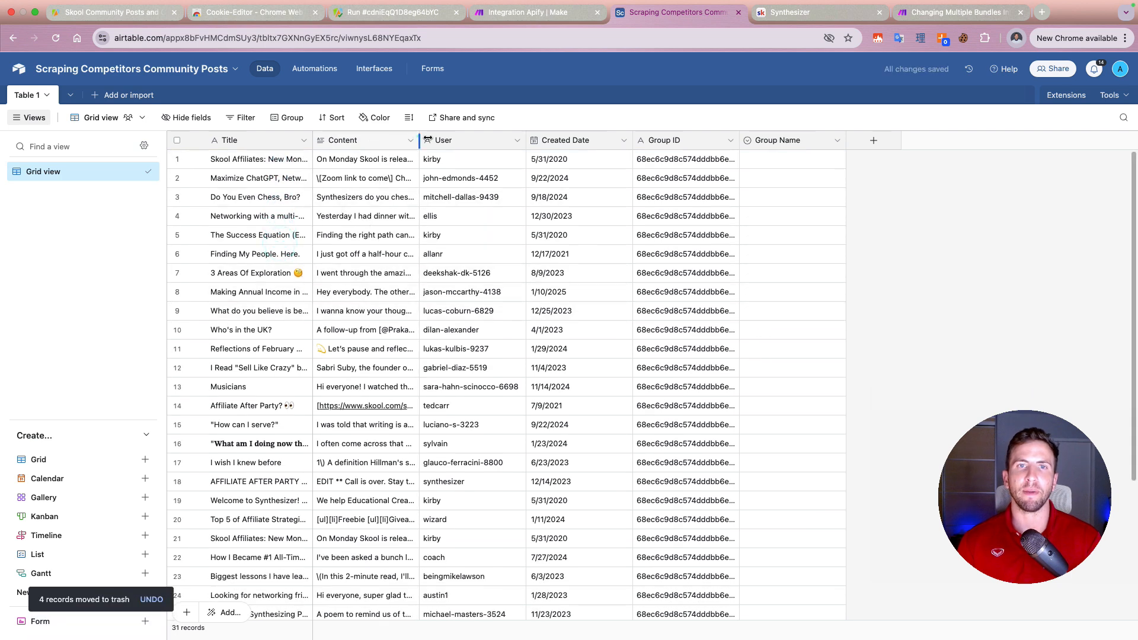
# Step: Widen the Content column and expand the first record's Content to read the full post text
pyautogui.moveTo(425, 140); pyautogui.dragTo(585, 140)
pyautogui.click(570, 159)
pyautogui.click(578, 160)
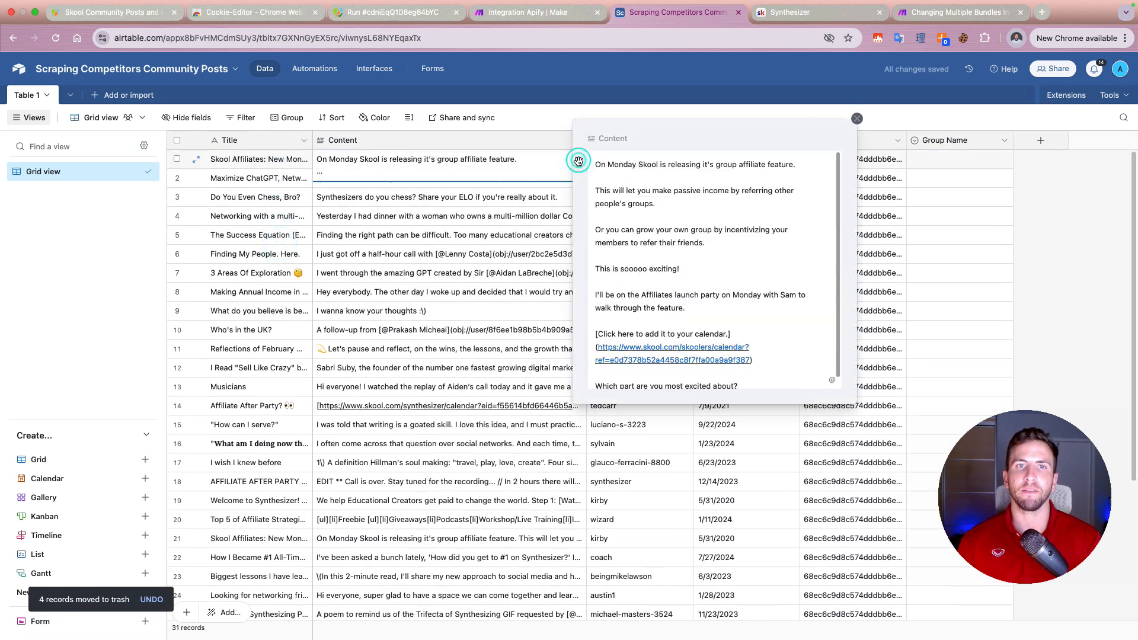
pyautogui.scroll(-1, 741, 342)
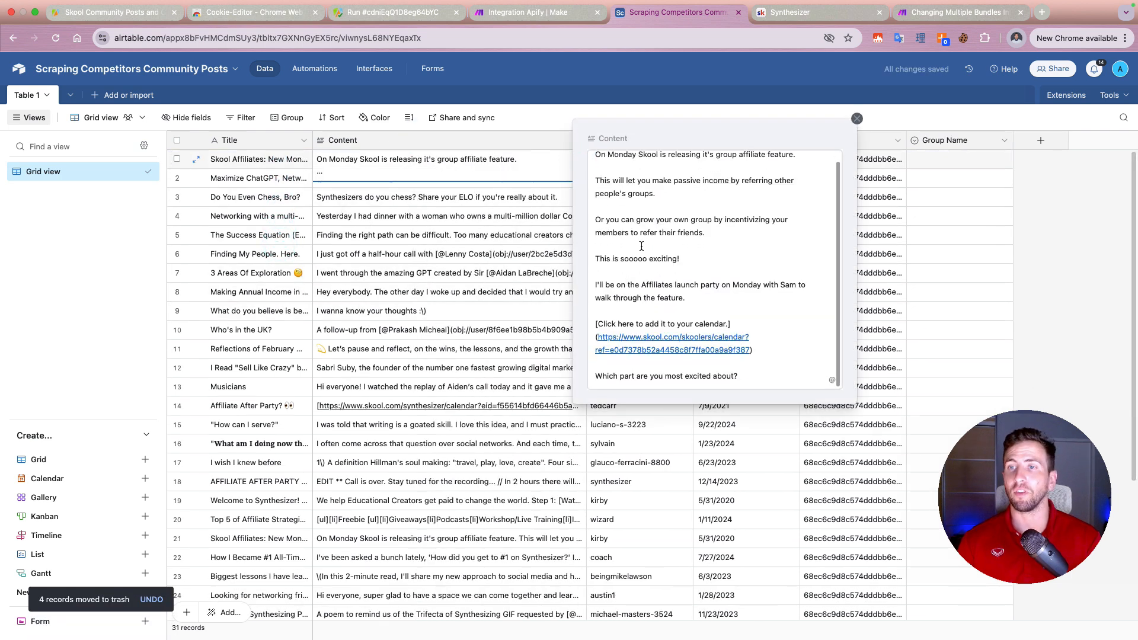
pyautogui.click(1046, 282)
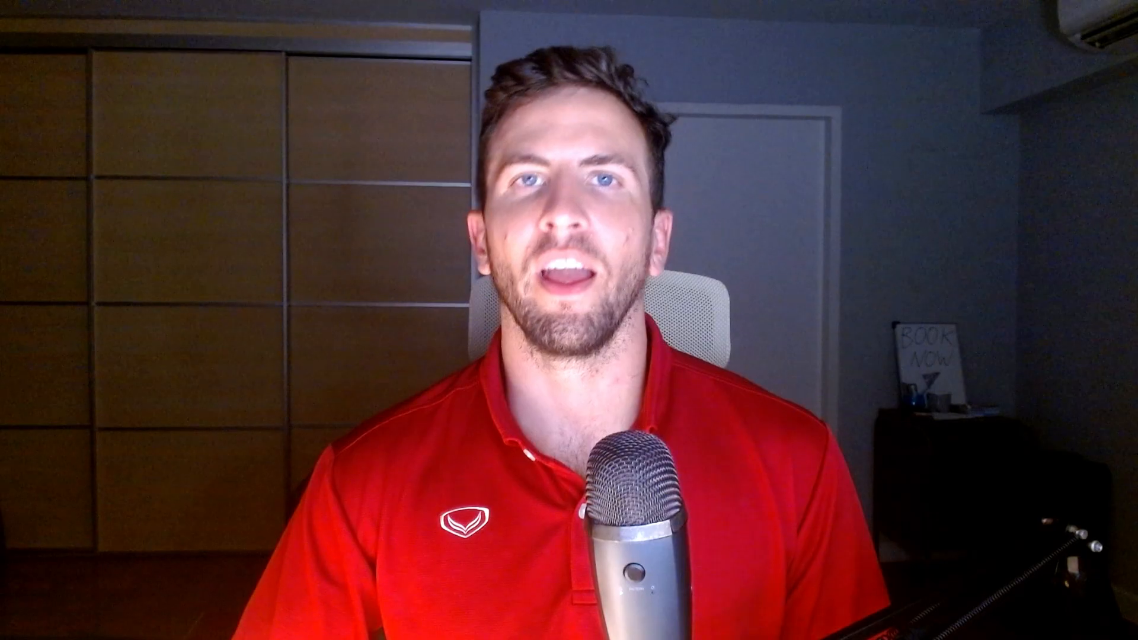